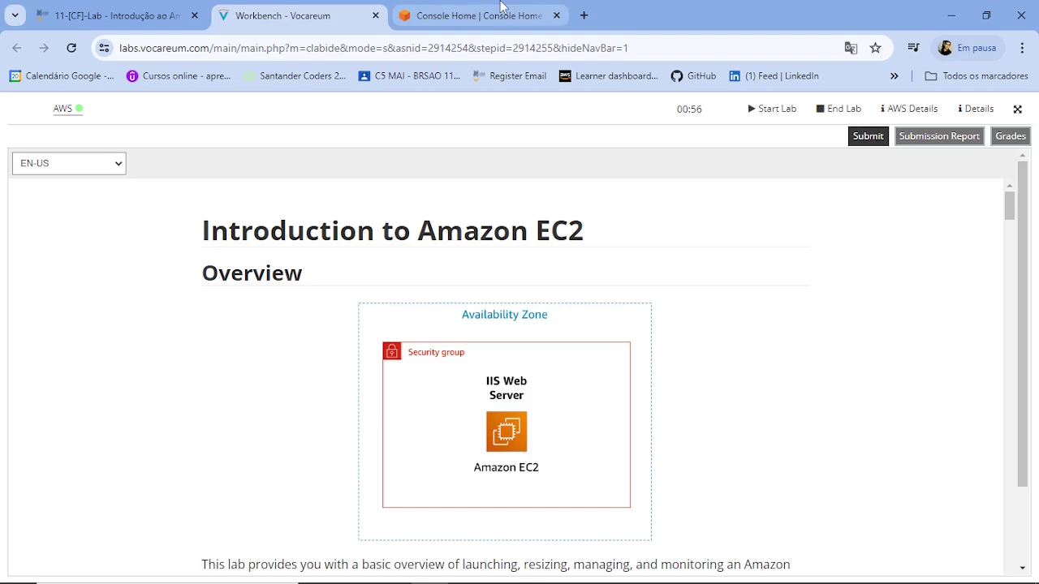
- Switch to the AWS Management Console and dismiss the introductory tips for the service menu and resource search
click(471, 16)
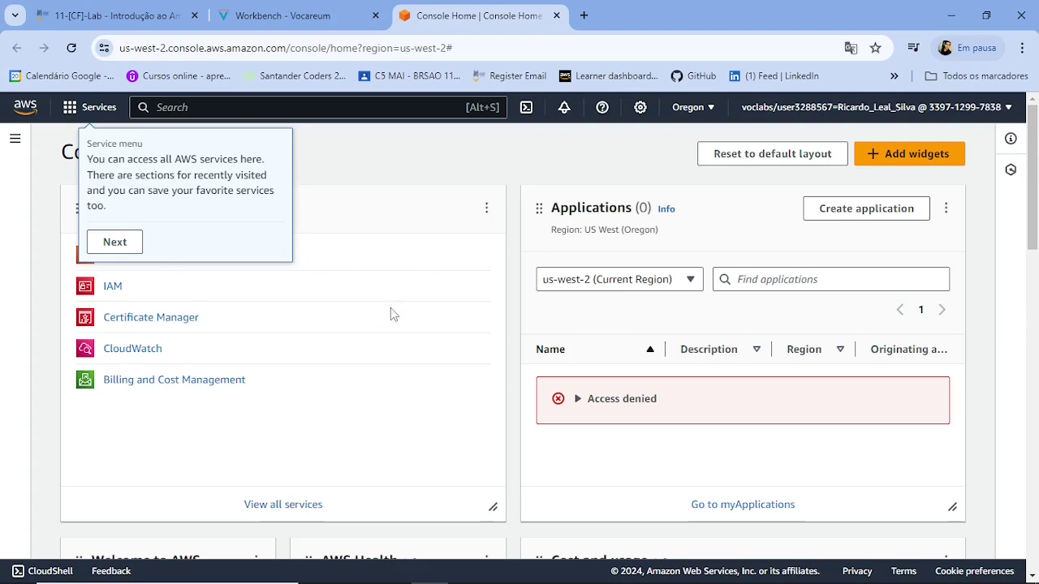
click(135, 242)
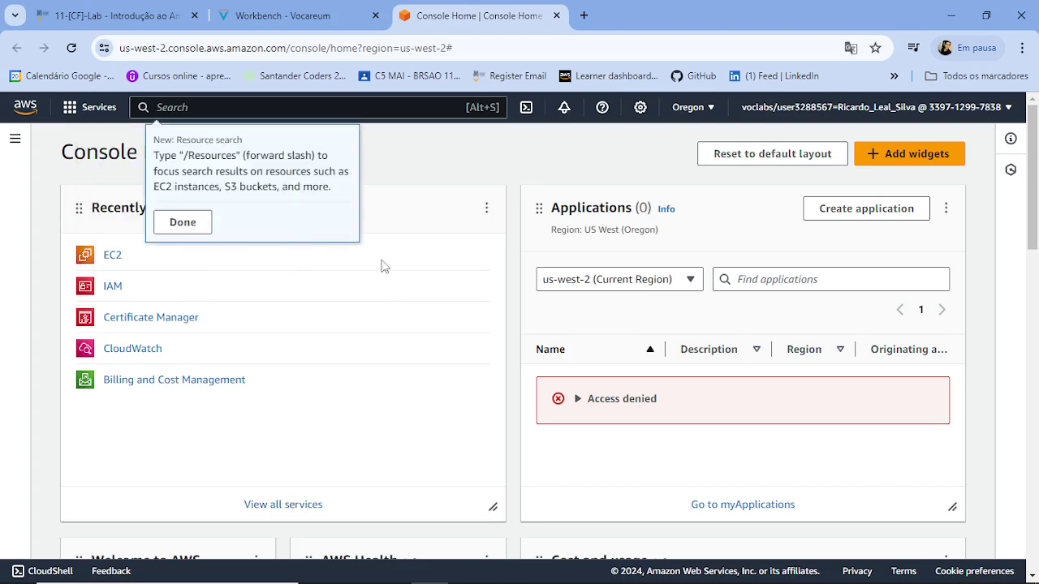
click(183, 226)
click(587, 231)
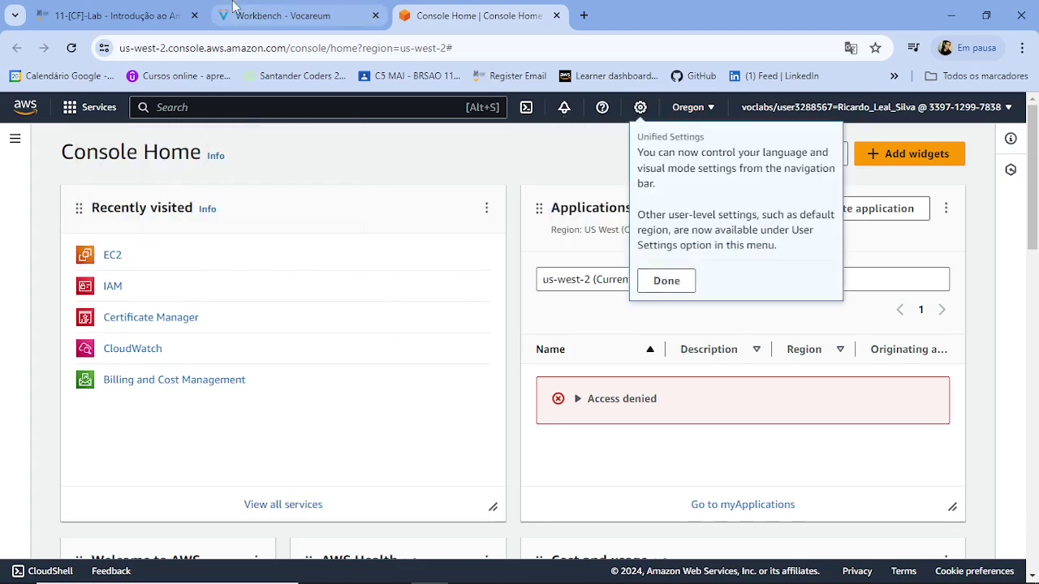
- Return to the Vocareum workbench and read the Overview section of the Introduction to Amazon EC2 lab
click(297, 14)
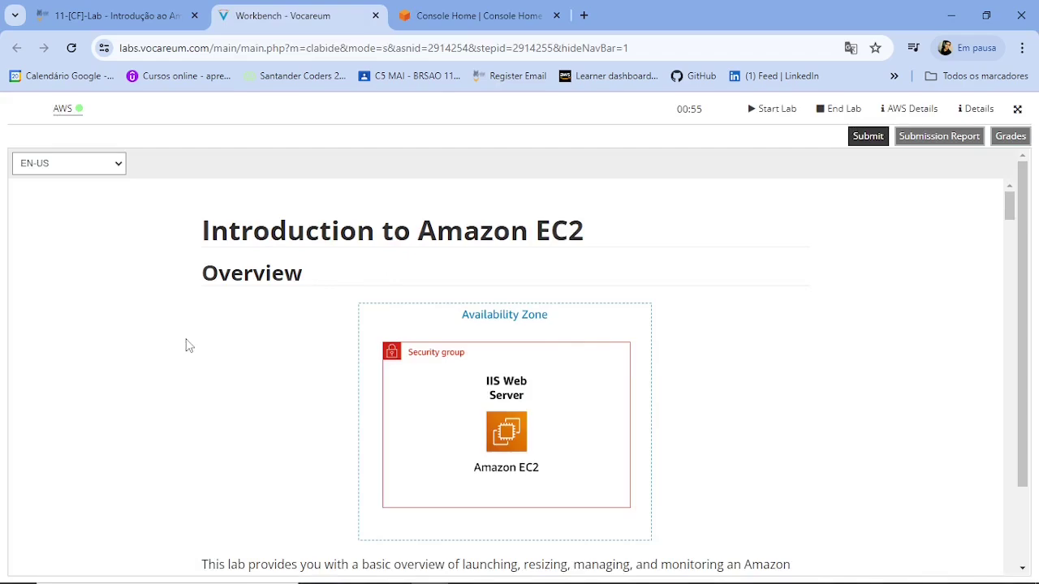
scroll(739, 285, down, 3)
scroll(750, 286, down, 3)
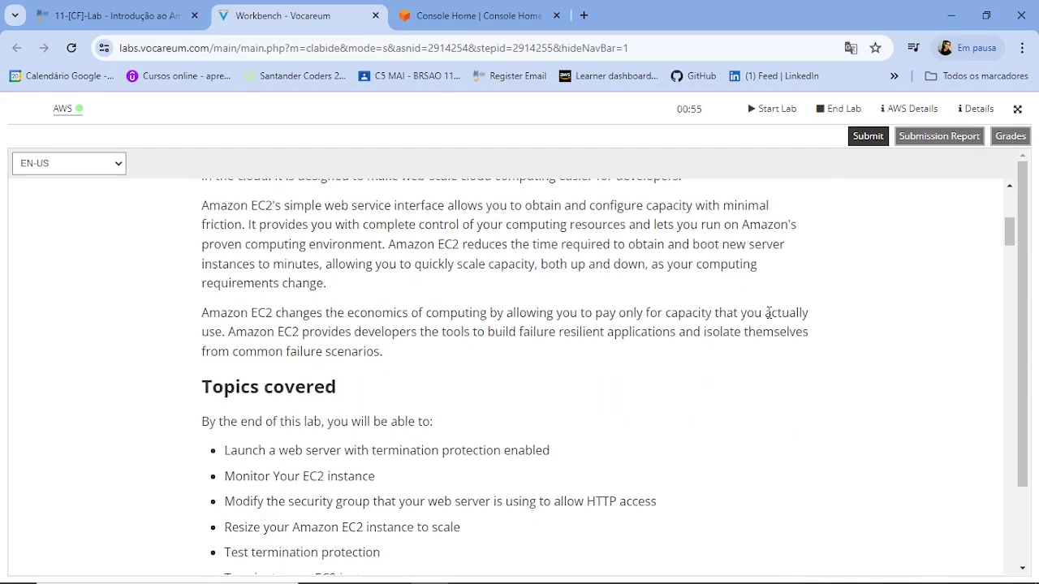
scroll(762, 317, up, 6)
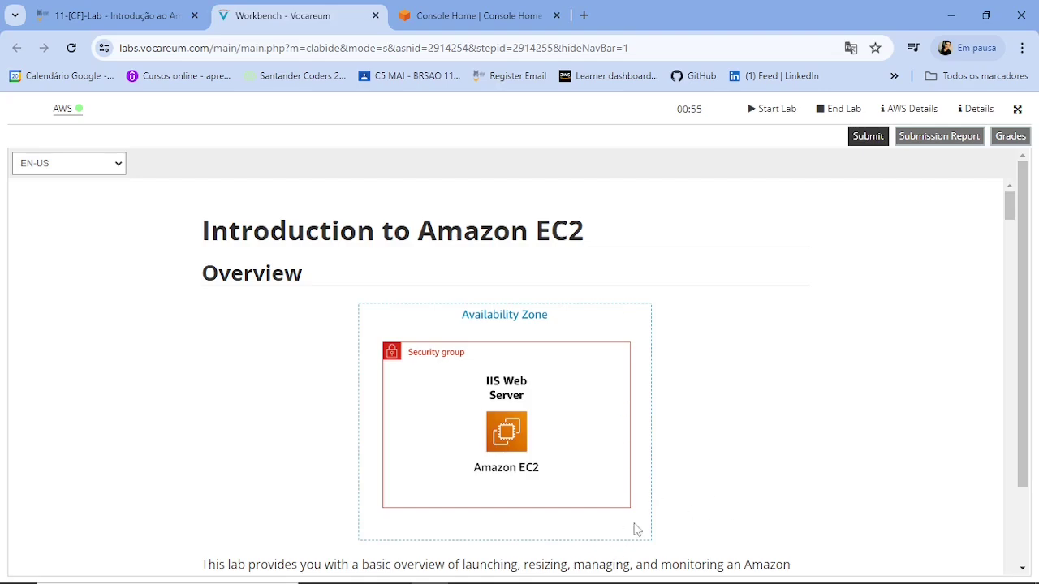
scroll(713, 382, down, 1)
scroll(714, 382, down, 10)
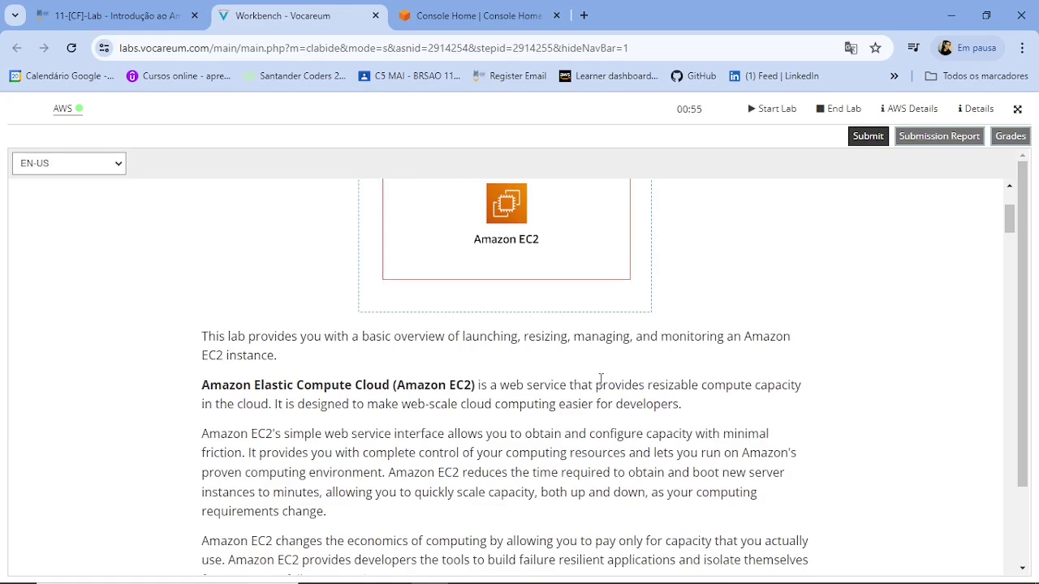
scroll(403, 498, up, 10)
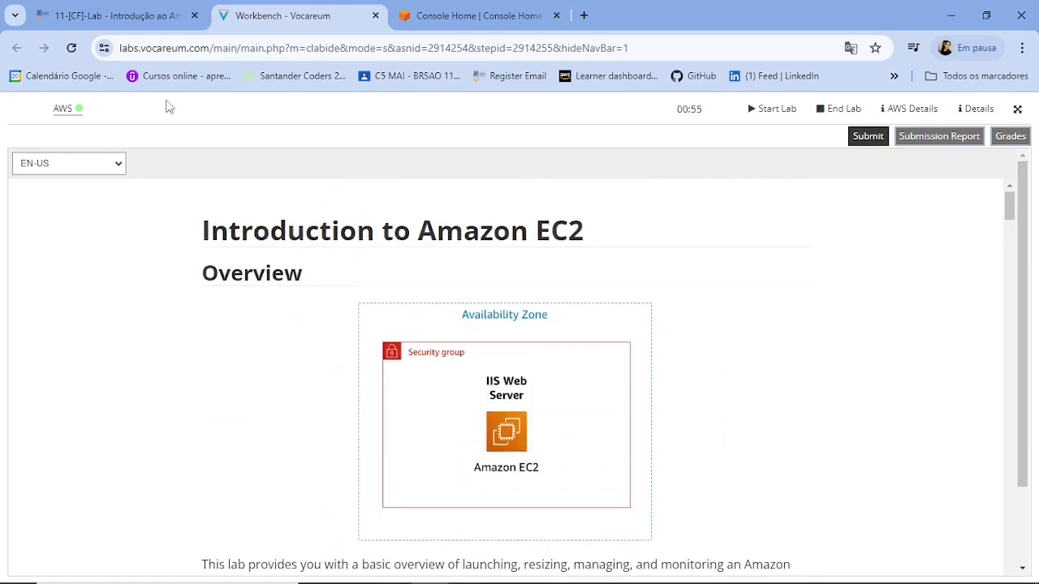
scroll(497, 309, down, 2)
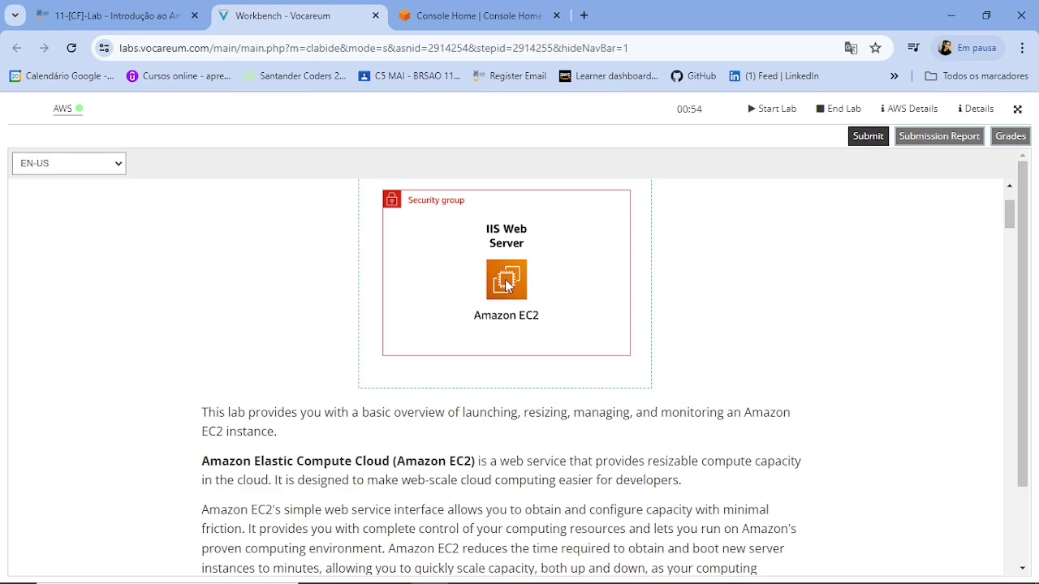
scroll(506, 352, down, 3)
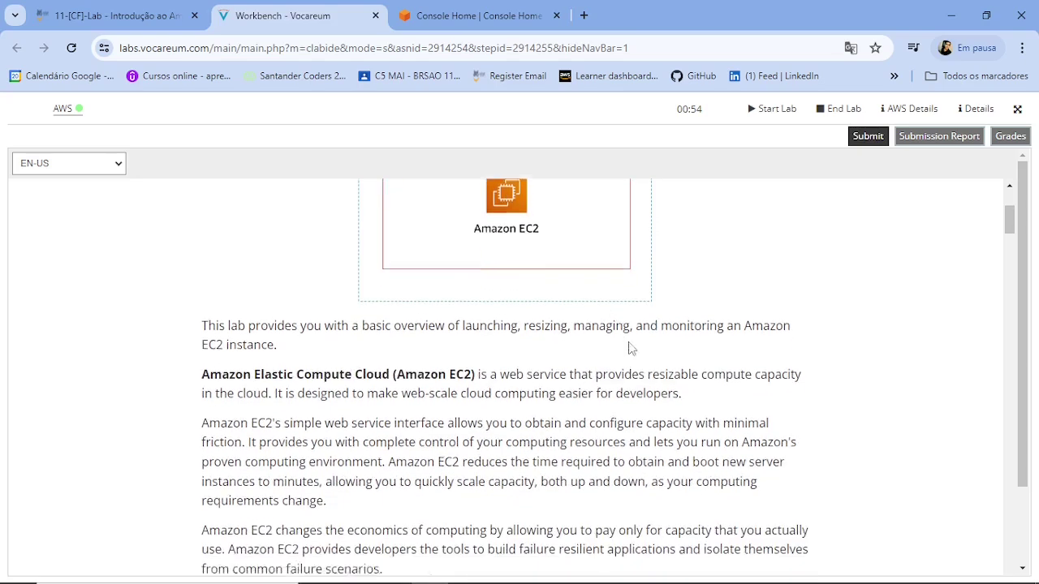
scroll(601, 347, up, 1)
scroll(511, 366, up, 1)
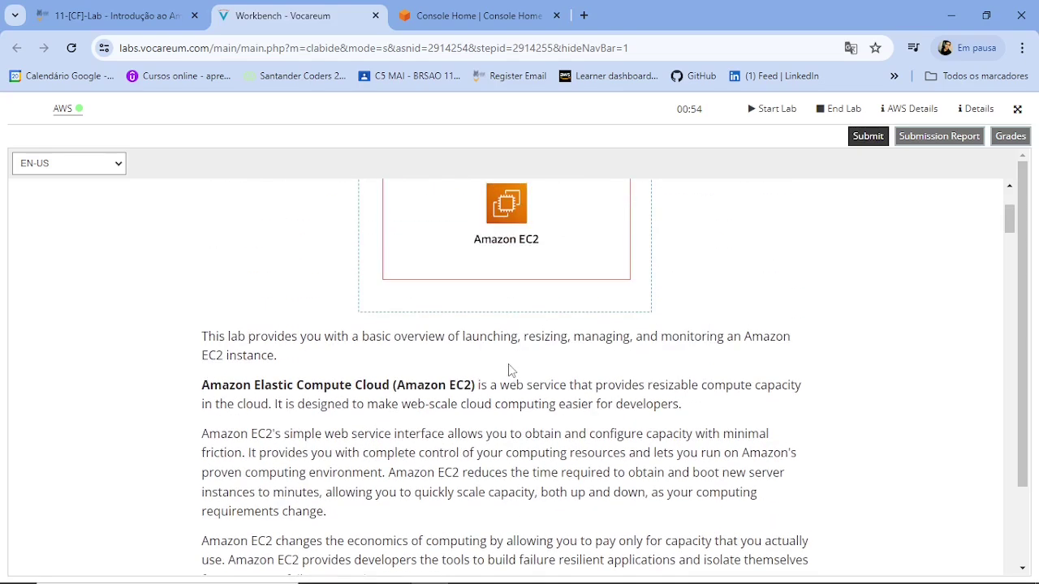
- Skim the lab instructions from Topics covered and Duration through to Task 1: Launching your EC2 instance
scroll(511, 370, down, 4)
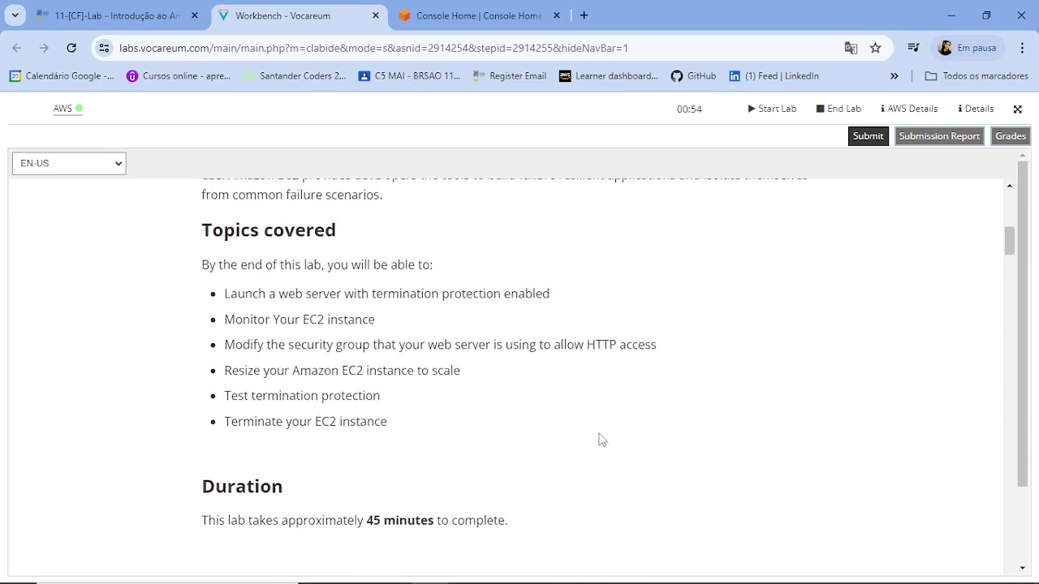
scroll(602, 439, down, 5)
scroll(527, 446, down, 5)
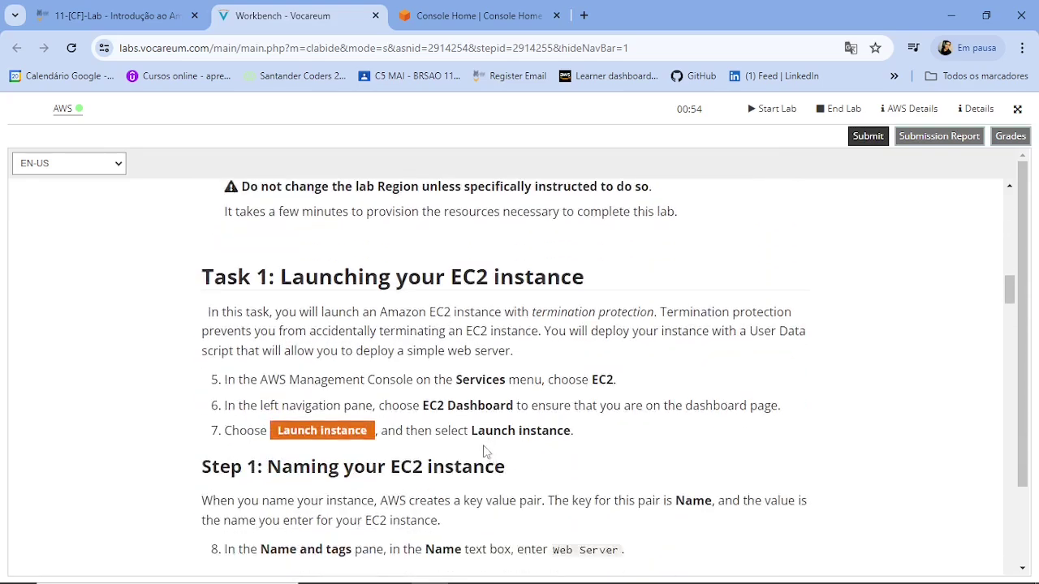
scroll(484, 452, down, 2)
scroll(504, 419, up, 2)
scroll(467, 323, up, 11)
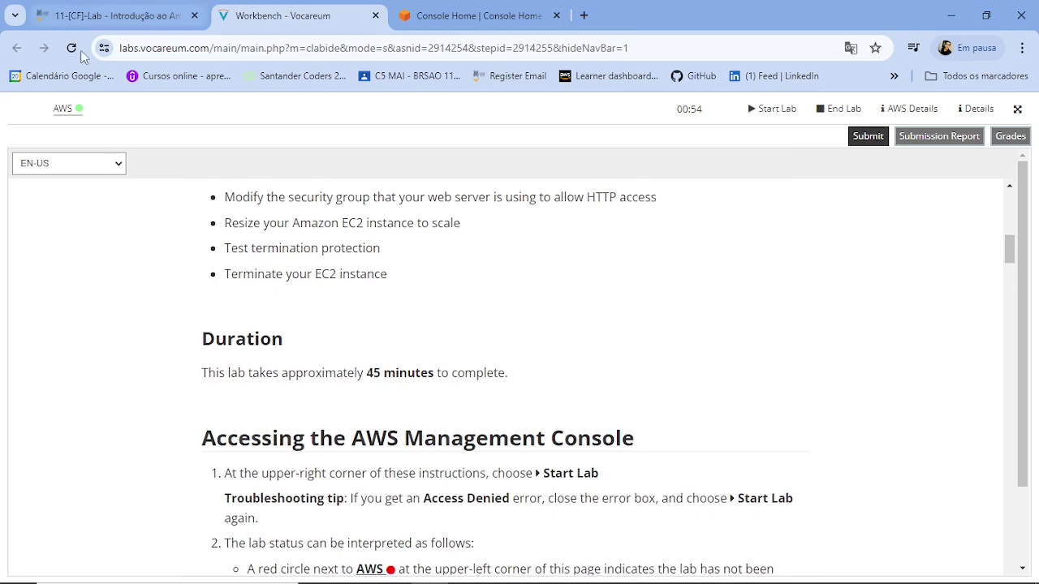
scroll(422, 357, up, 8)
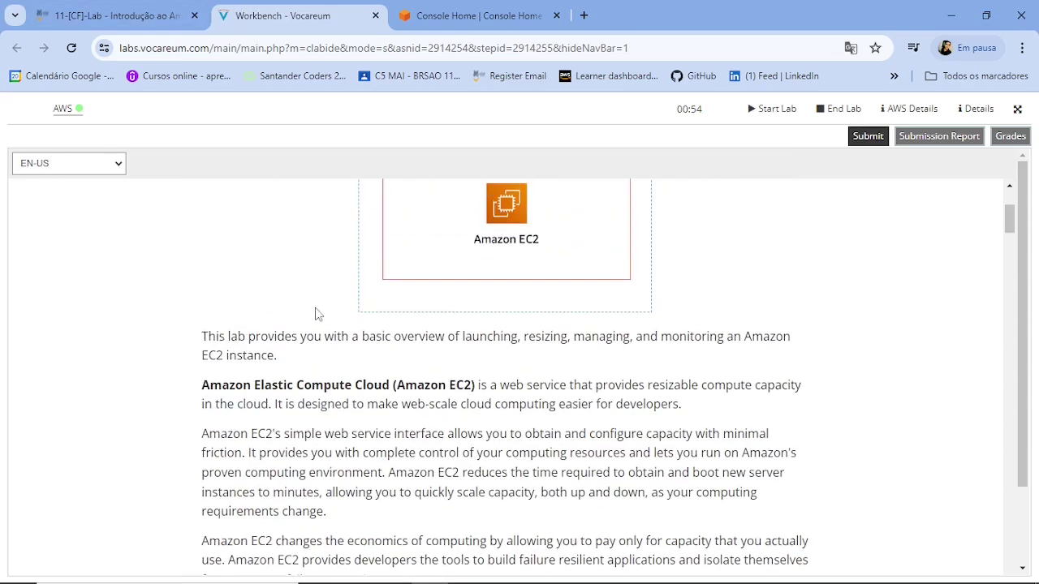
- Check the guide's language options and examine how the lab is divided into tasks and steps, including Step 2: Choosing an Amazon Machine Image
click(101, 166)
click(280, 206)
scroll(462, 446, down, 5)
scroll(461, 448, down, 10)
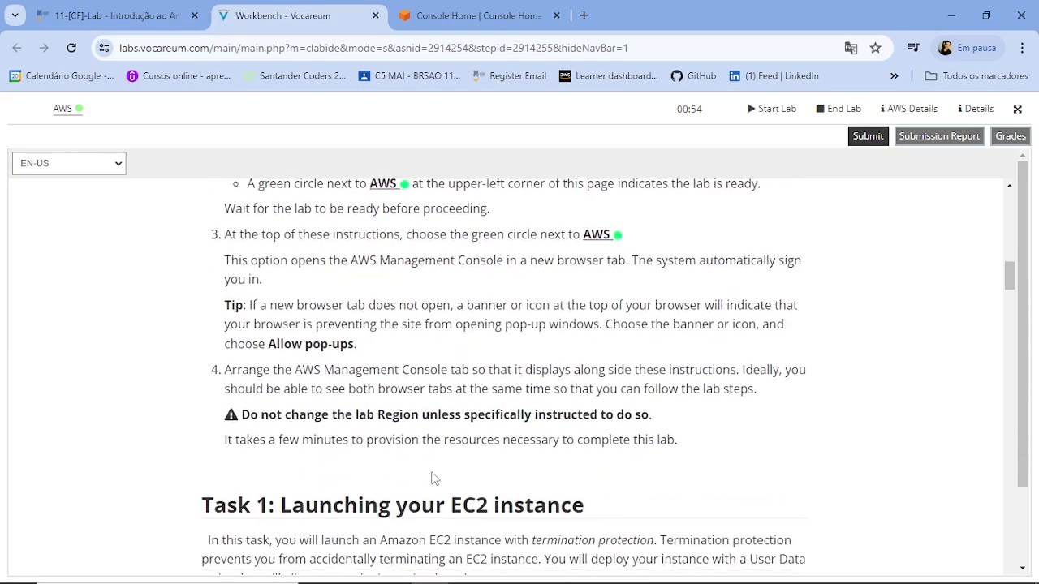
drag(195, 283, 268, 277)
scroll(195, 463, down, 4)
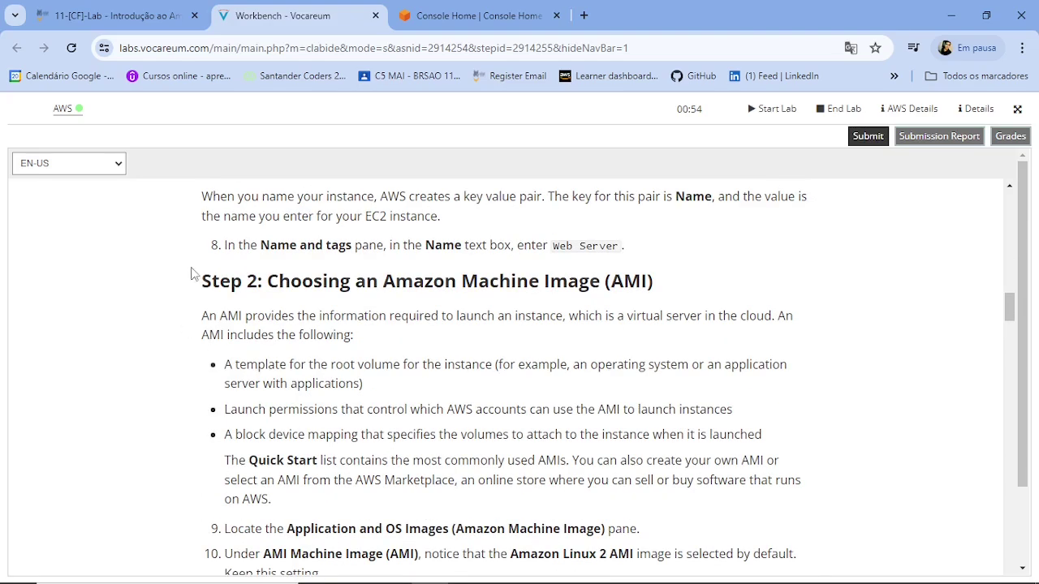
drag(192, 276, 245, 278)
scroll(190, 398, down, 2)
scroll(194, 357, down, 3)
scroll(259, 479, up, 5)
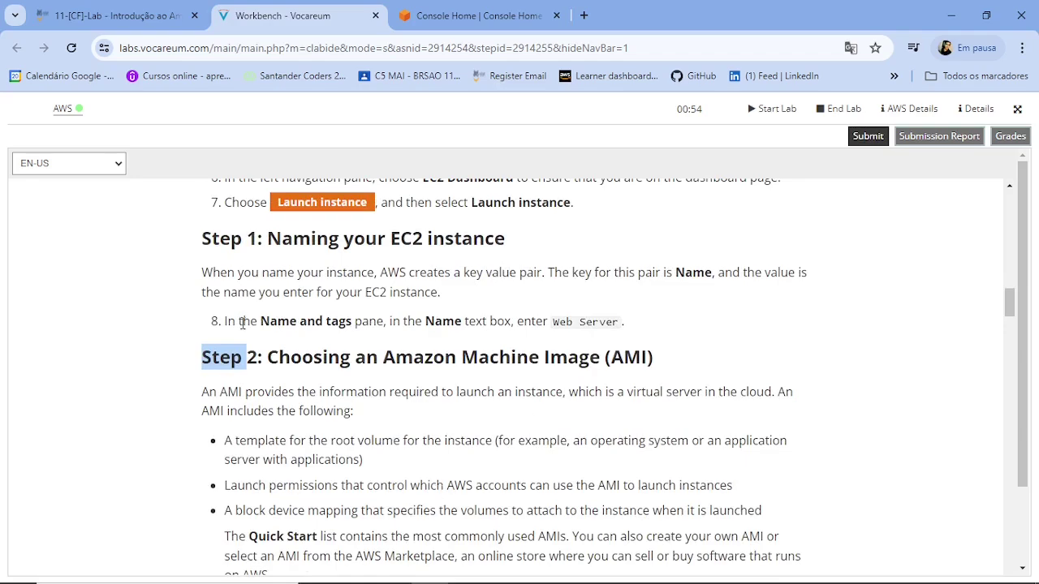
scroll(411, 479, up, 2)
scroll(410, 479, up, 6)
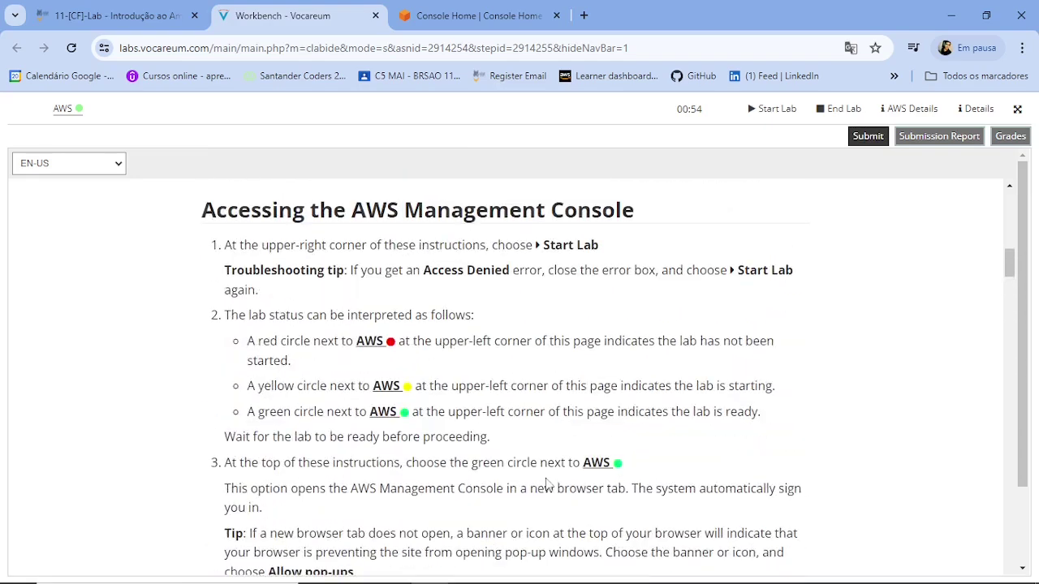
- Review the Accessing the AWS Management Console instructions, including the meaning of the lab status circles, and the lab's duration
scroll(471, 355, down, 2)
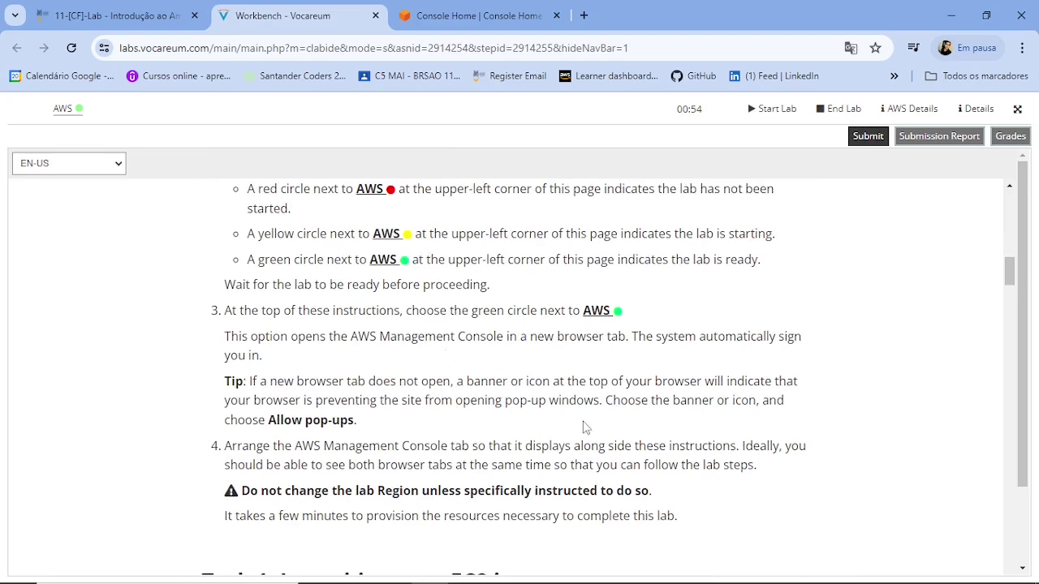
scroll(554, 418, up, 2)
scroll(554, 420, up, 12)
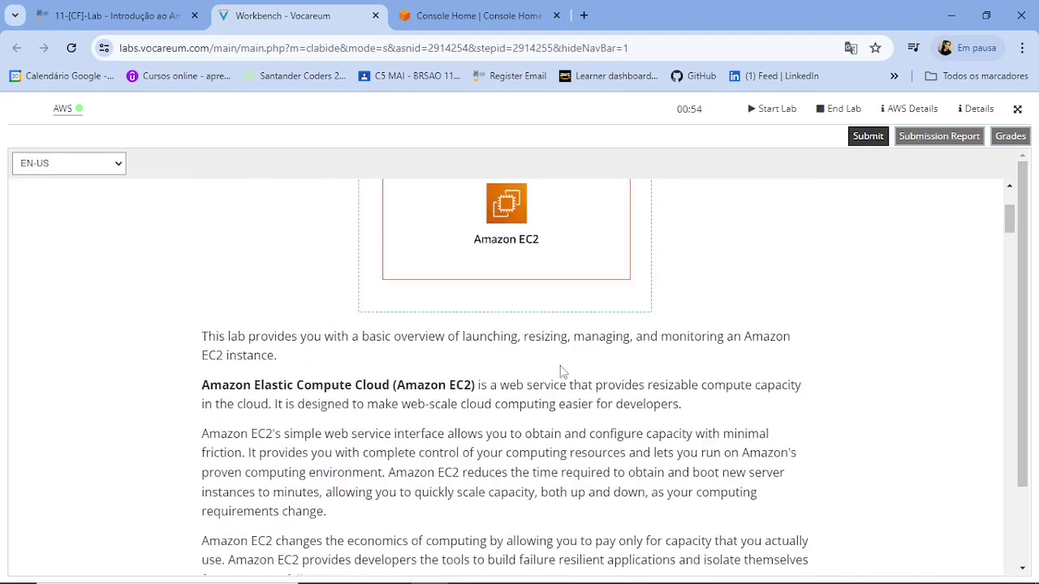
scroll(526, 338, down, 4)
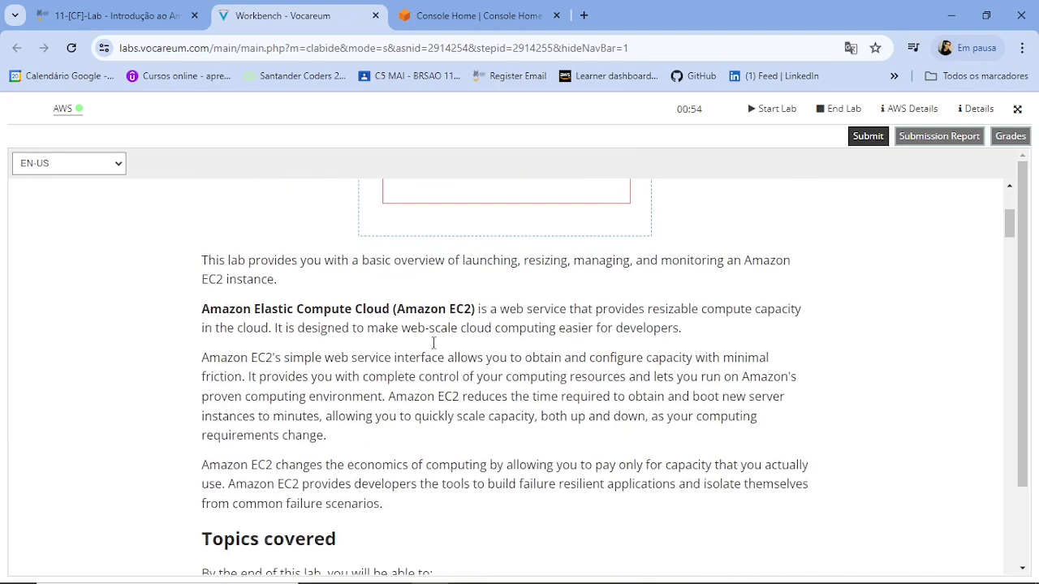
scroll(367, 449, down, 9)
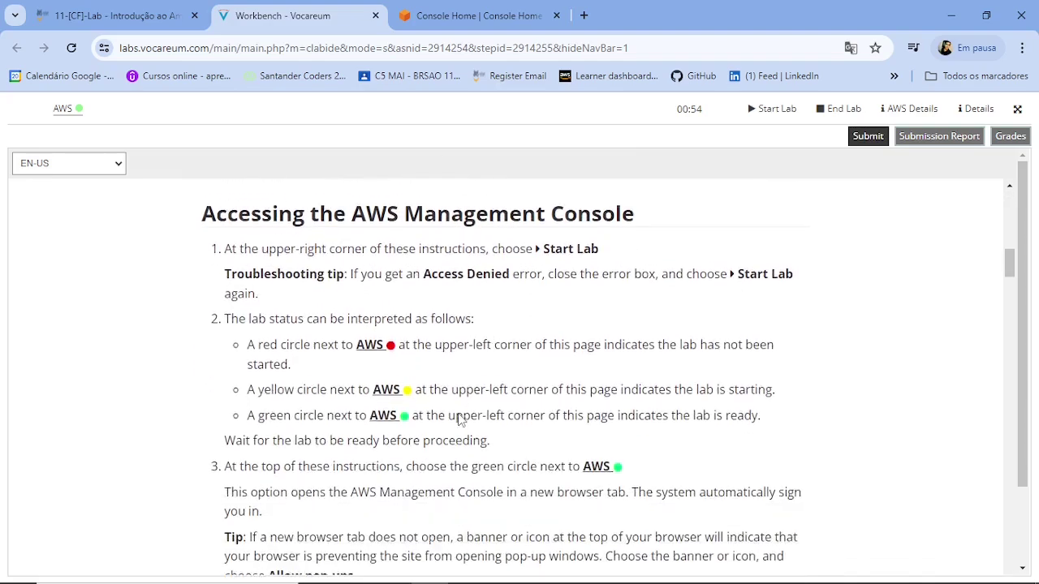
scroll(430, 456, down, 5)
scroll(536, 396, up, 5)
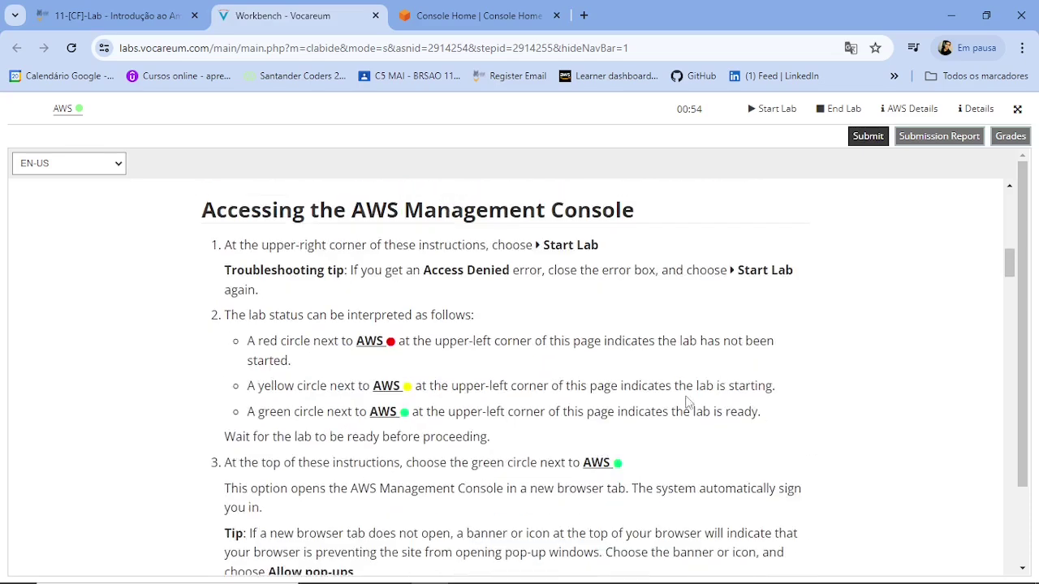
scroll(688, 402, down, 1)
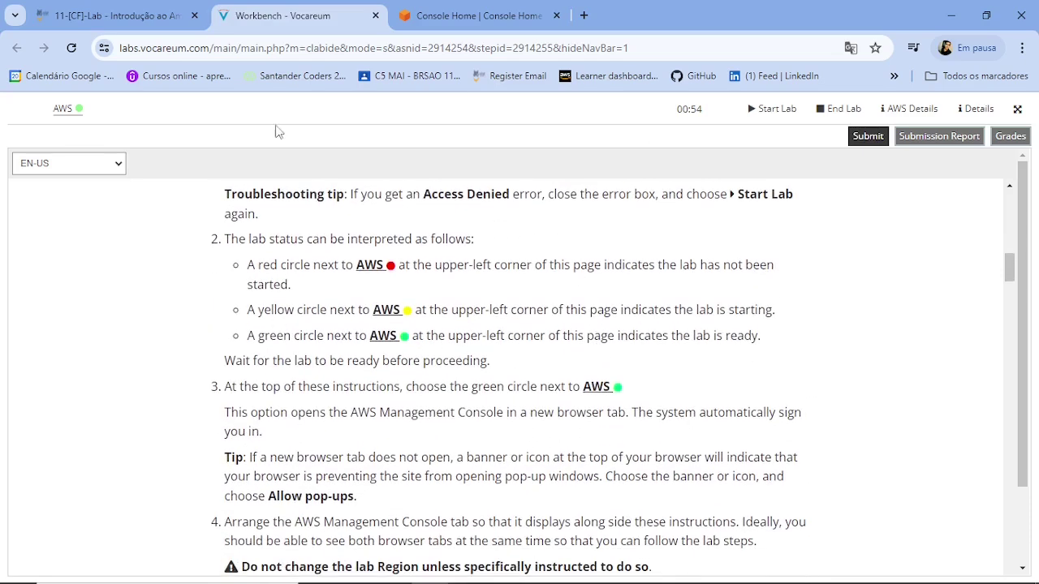
scroll(535, 446, up, 2)
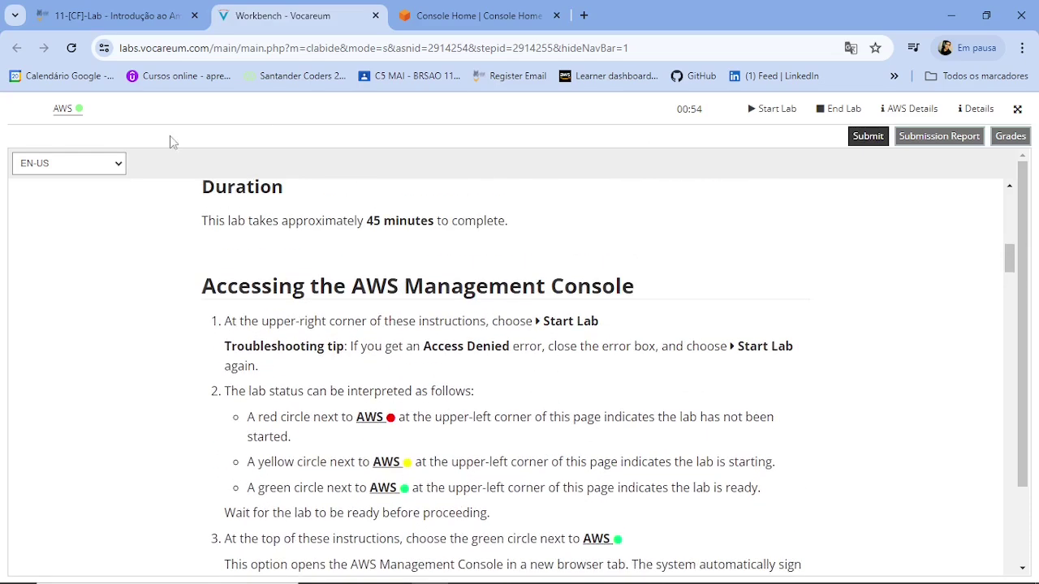
drag(378, 419, 403, 431)
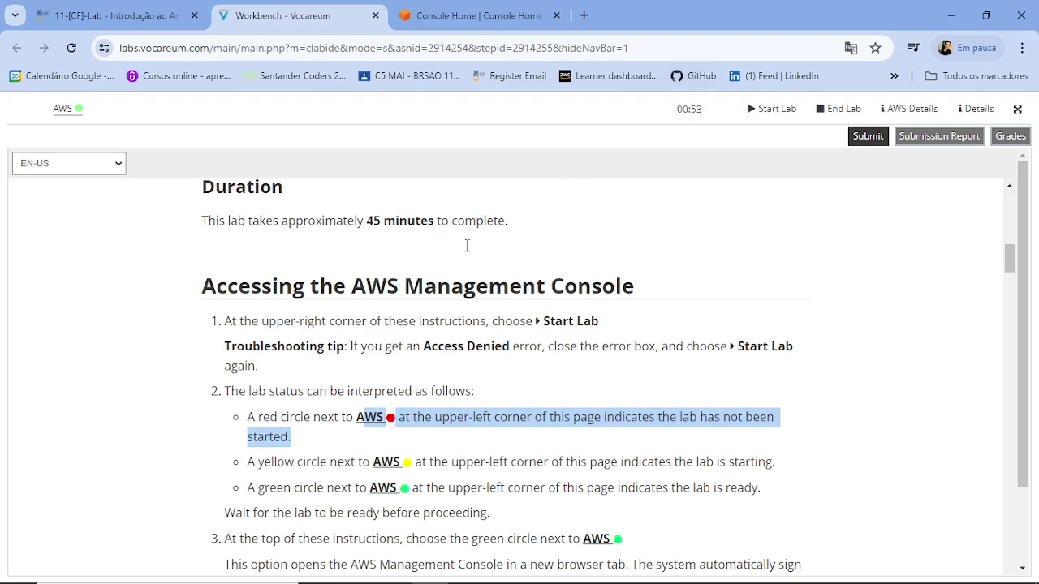
drag(367, 414, 434, 416)
drag(367, 219, 517, 229)
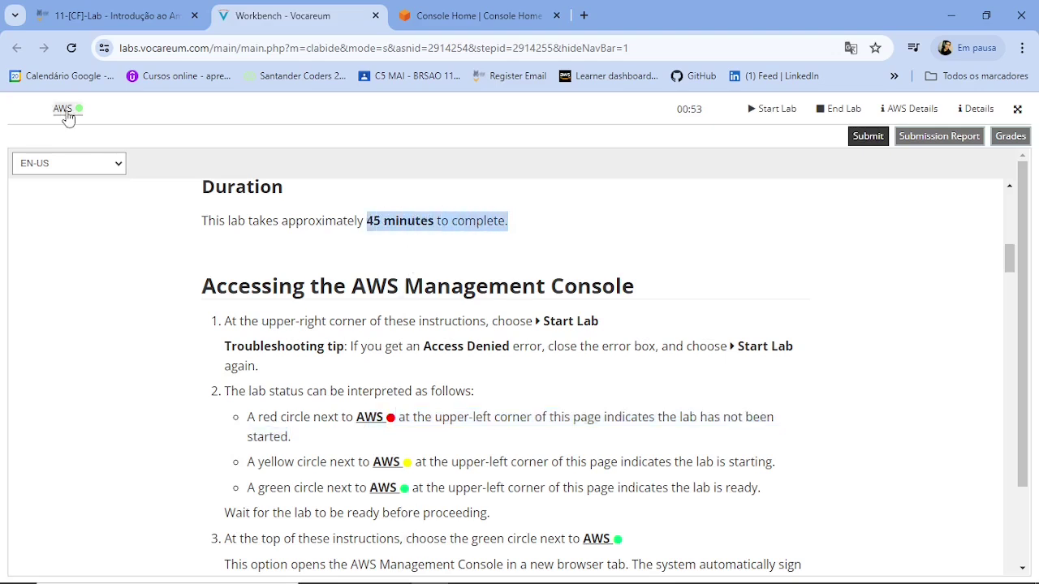
- Switch to the AWS Management Console and look over the Console Home widgets
click(444, 16)
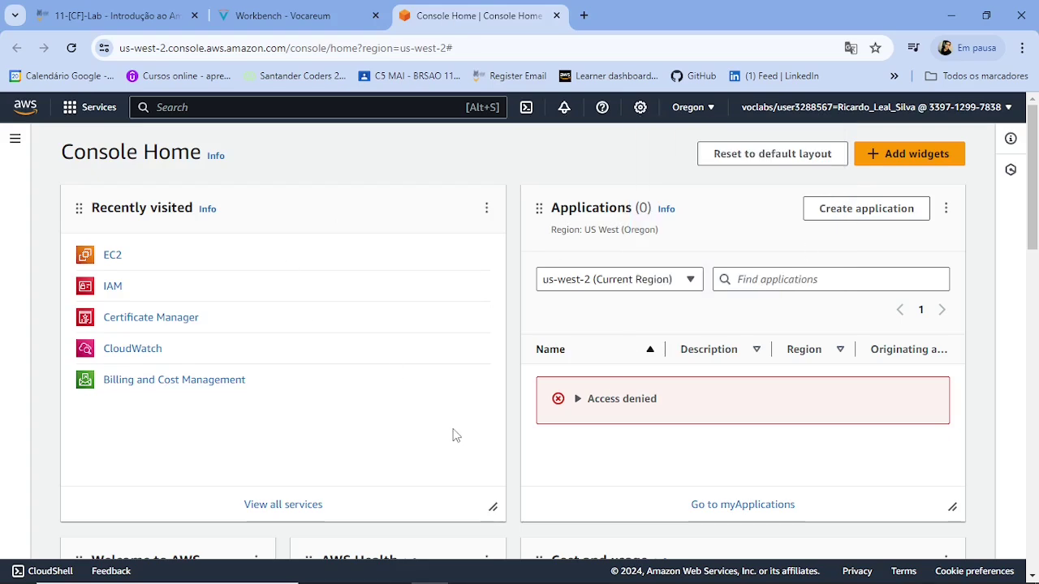
scroll(476, 295, down, 9)
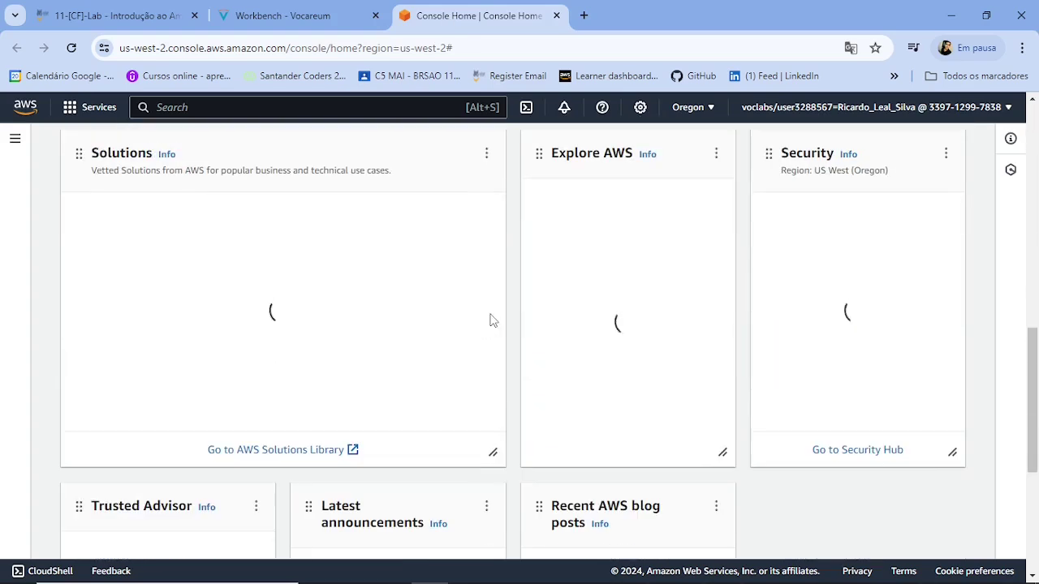
scroll(483, 317, up, 2)
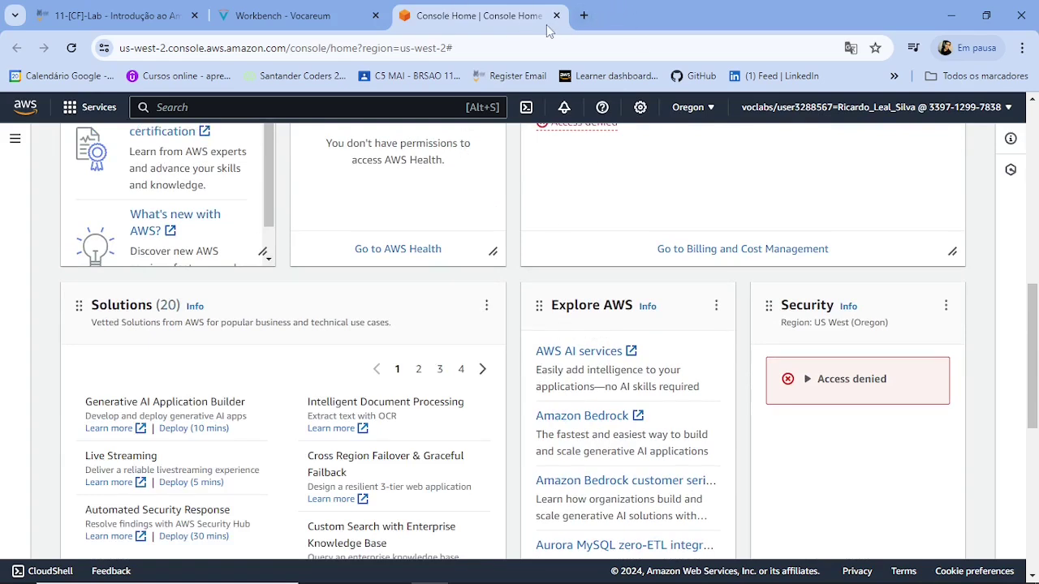
scroll(557, 344, up, 6)
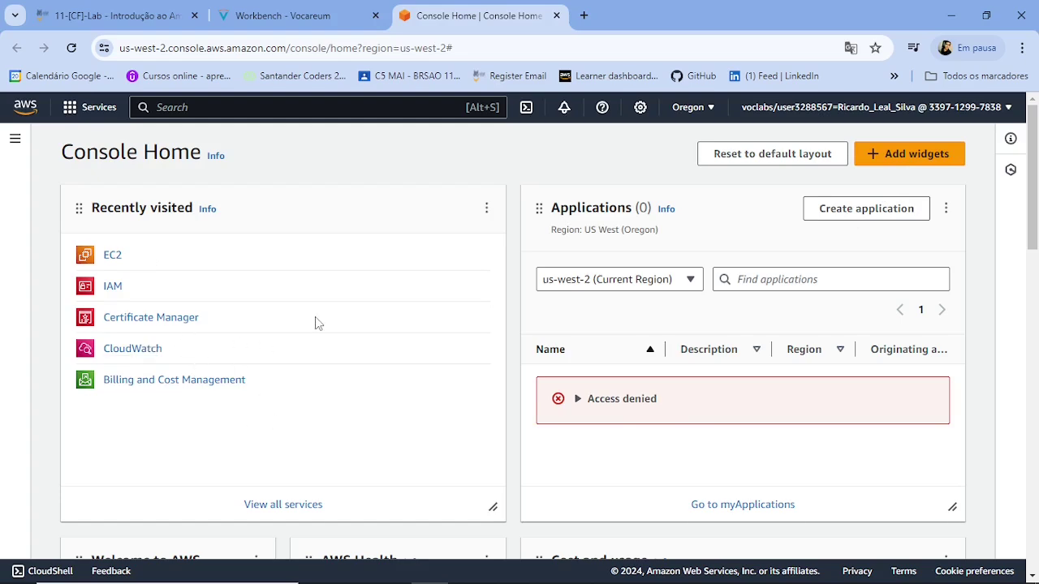
- Read the Task 1: Launching your EC2 instance instructions in the Vocareum workbench and switch back to the AWS Management Console
click(331, 8)
scroll(482, 338, down, 8)
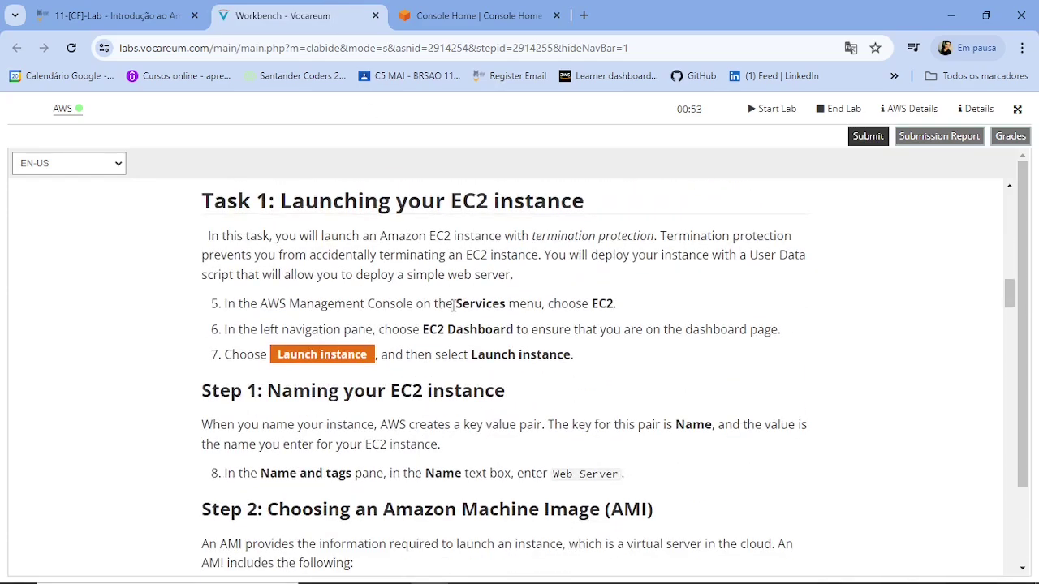
scroll(482, 338, up, 2)
scroll(482, 337, down, 2)
scroll(649, 322, up, 1)
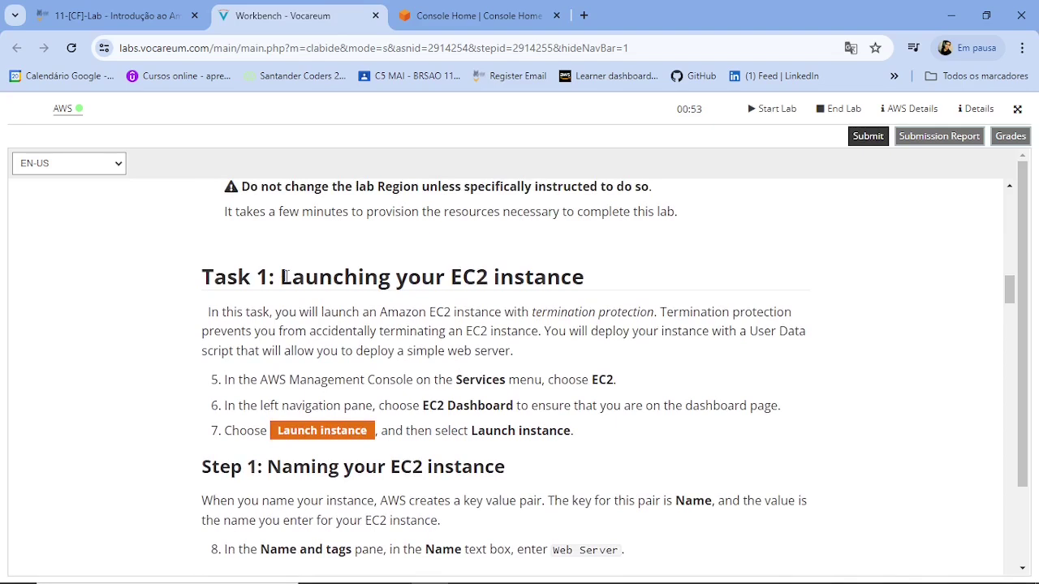
drag(282, 277, 596, 290)
click(468, 16)
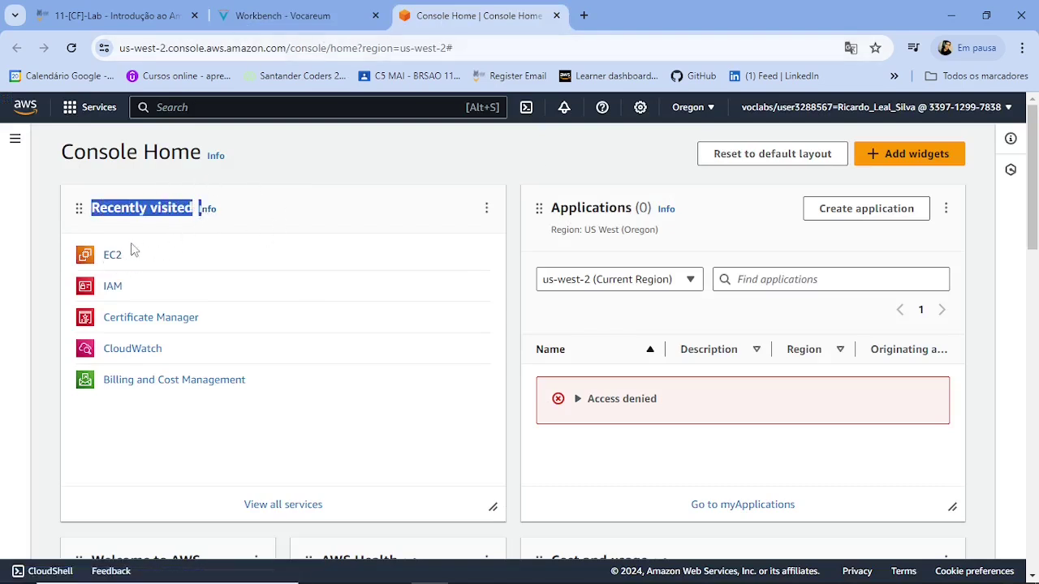
- Search the AWS console for Ec2, open the EC2 service and go to its Instances list
click(121, 204)
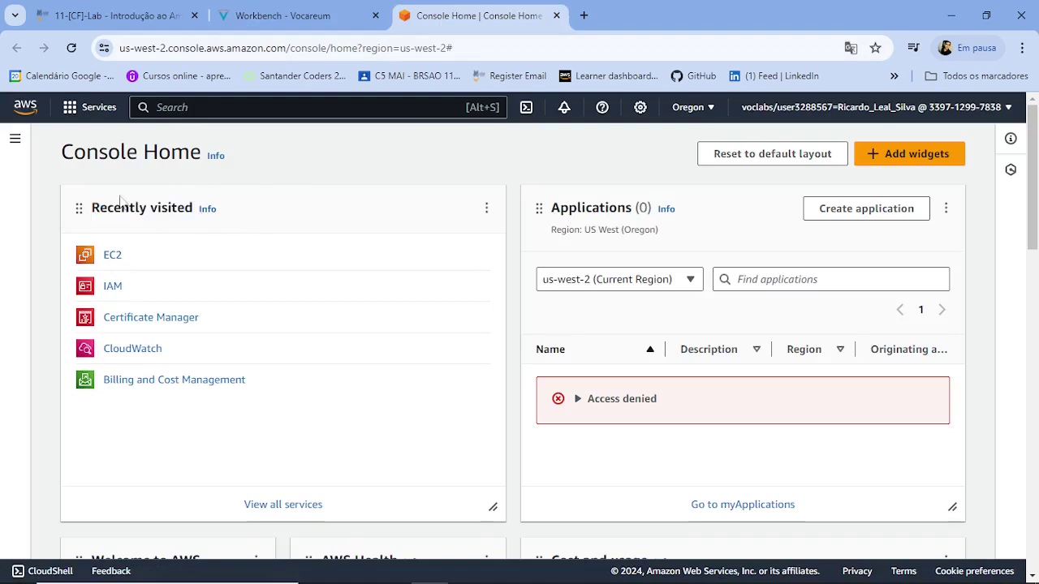
click(168, 107)
text(E)
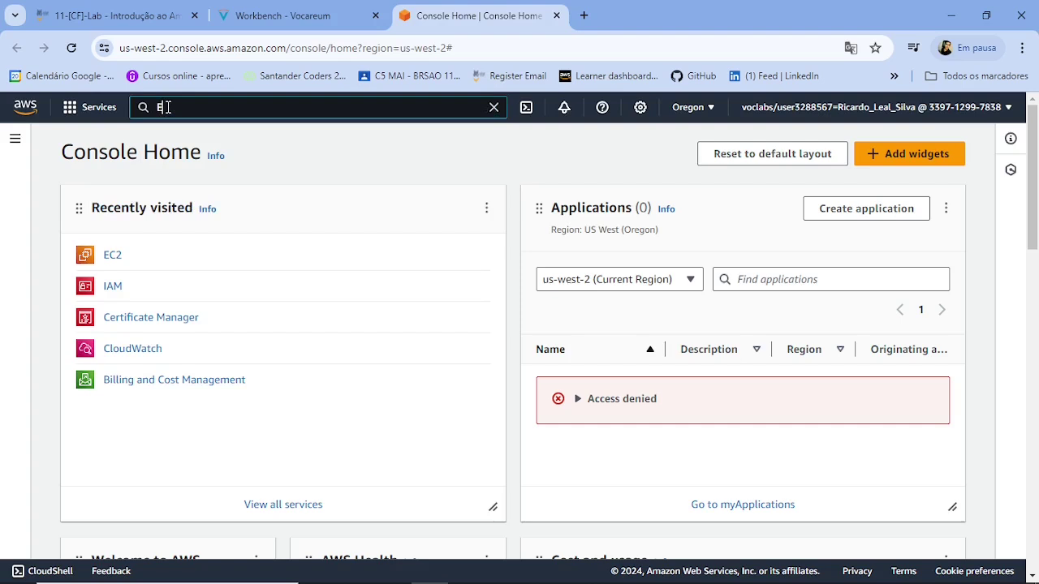
text(c2)
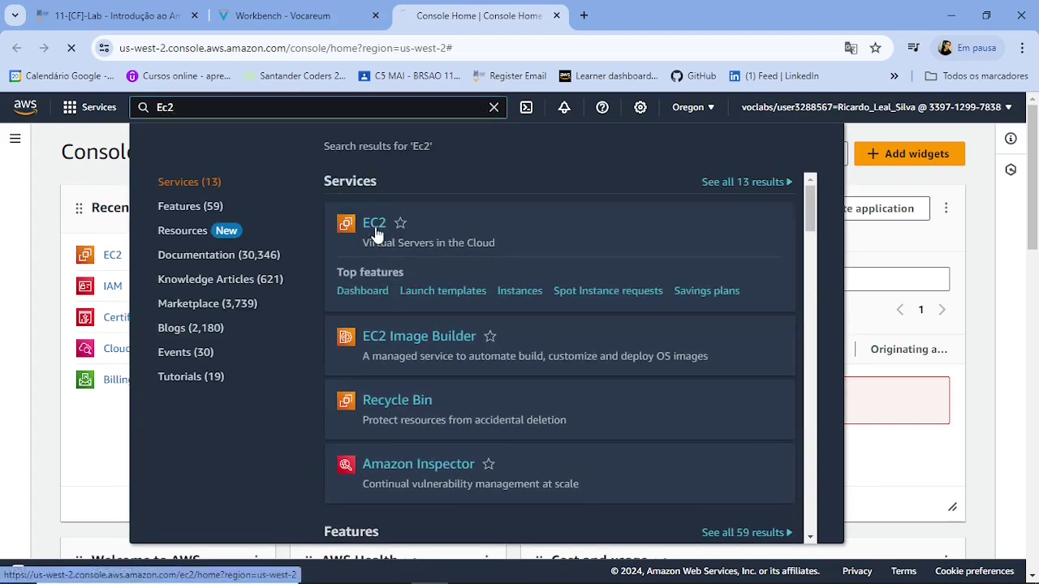
click(376, 227)
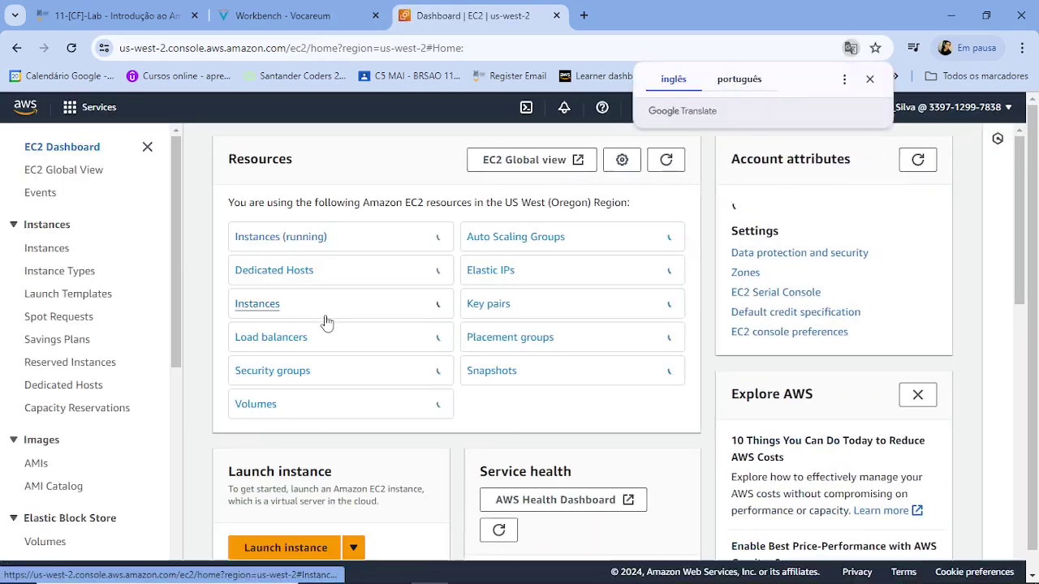
click(46, 249)
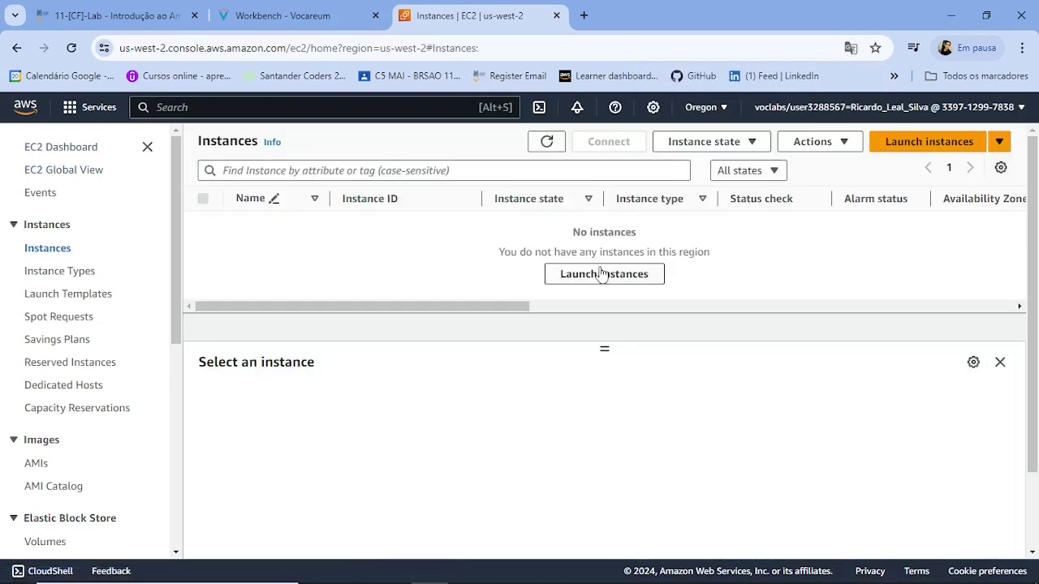
- Look over the Instances list and the EC2 navigation sections from Instances through Auto Scaling
drag(574, 233, 653, 235)
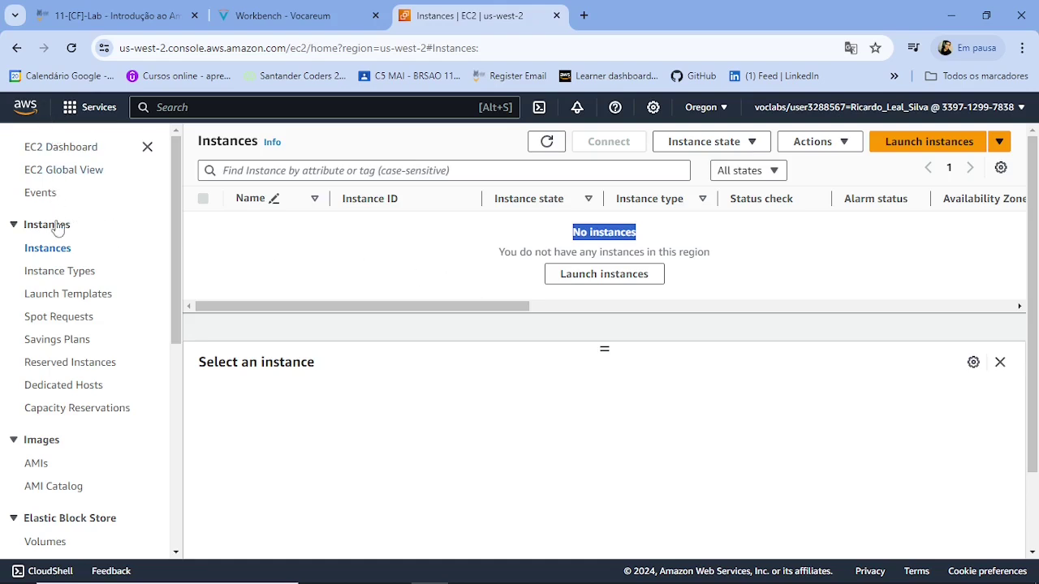
scroll(76, 429, down, 5)
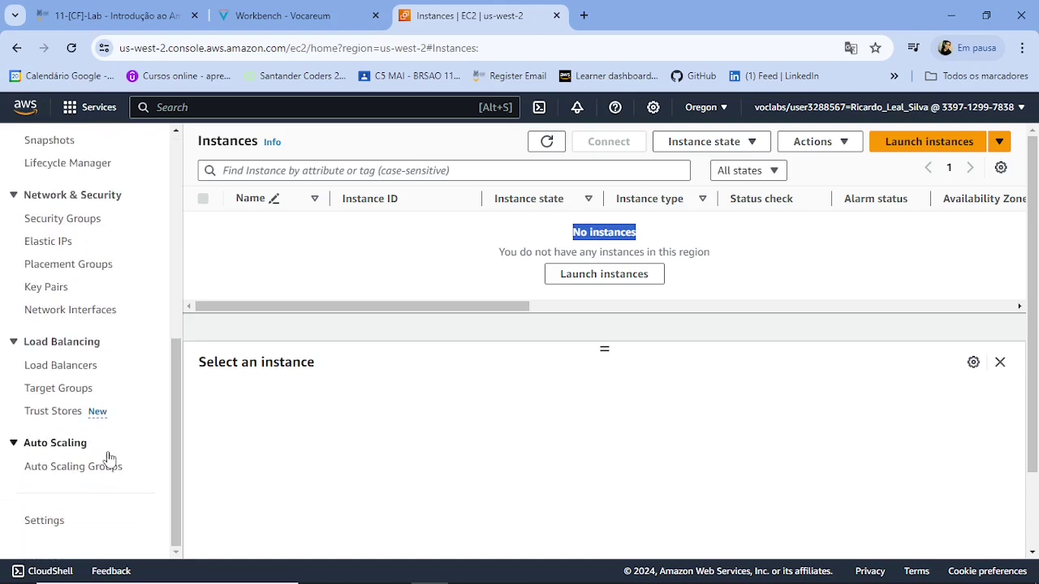
scroll(112, 459, up, 8)
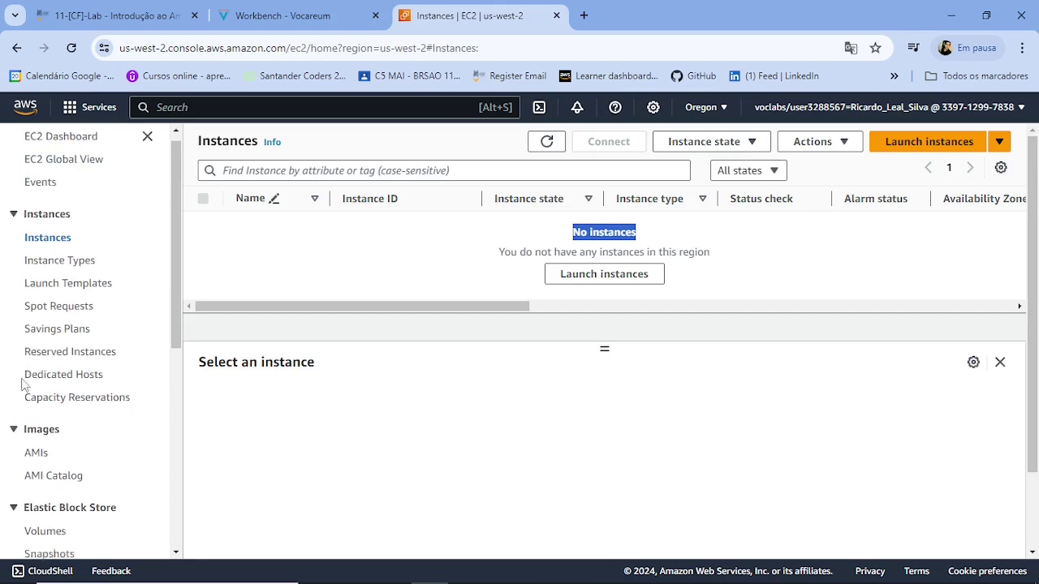
scroll(25, 406, down, 8)
scroll(22, 449, up, 8)
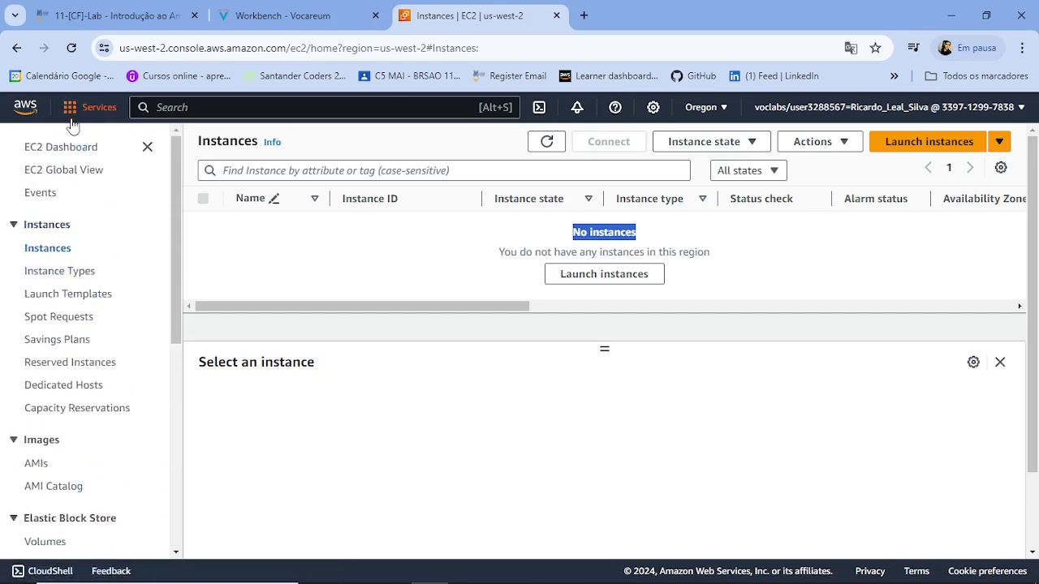
scroll(65, 390, down, 5)
scroll(73, 386, up, 5)
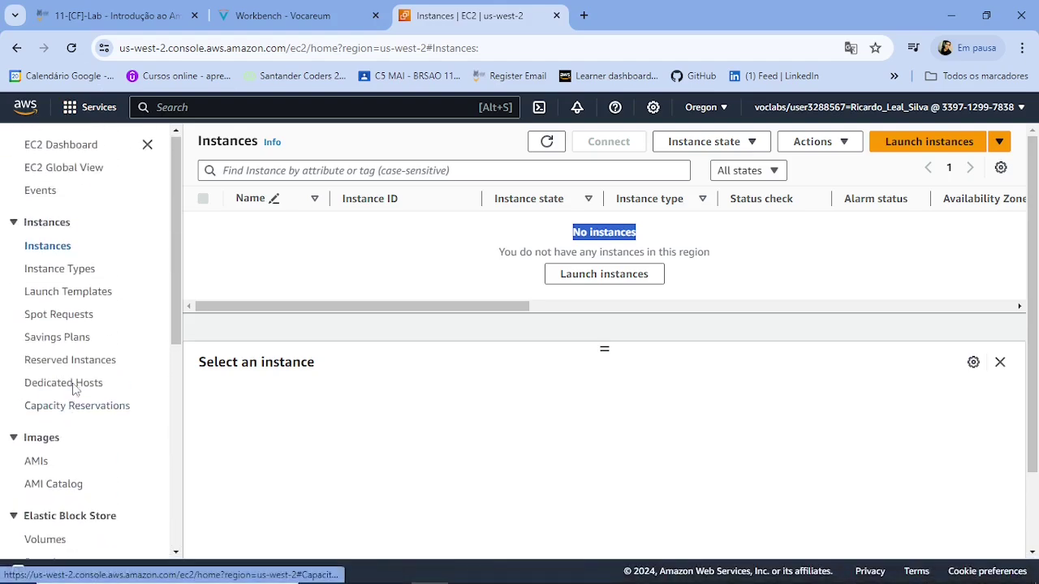
- Read Task 1 instructions 5 to 7 in the Vocareum workbench, and open the Launch an instance form in the AWS console
click(300, 16)
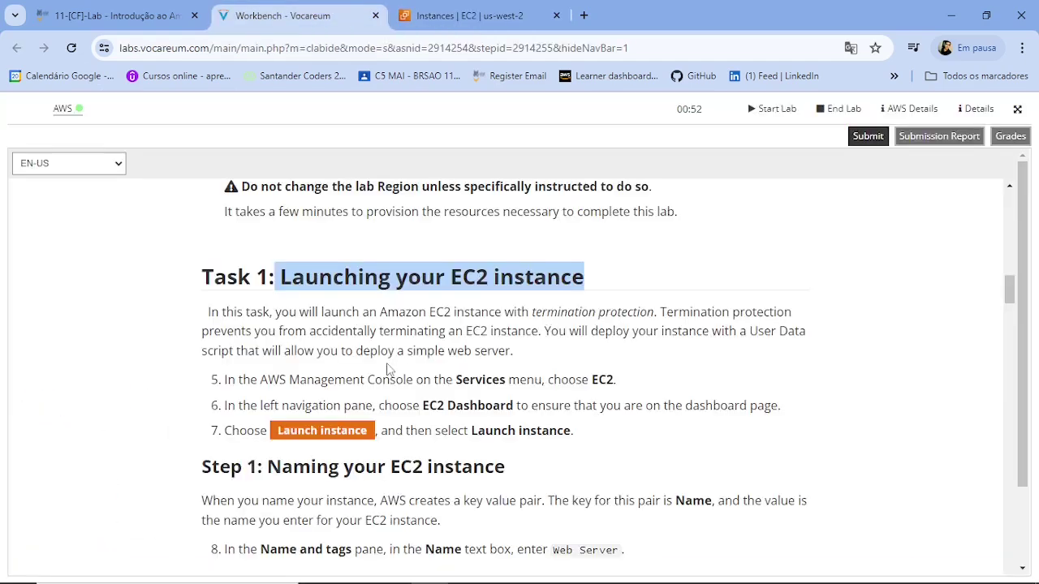
scroll(284, 370, down, 1)
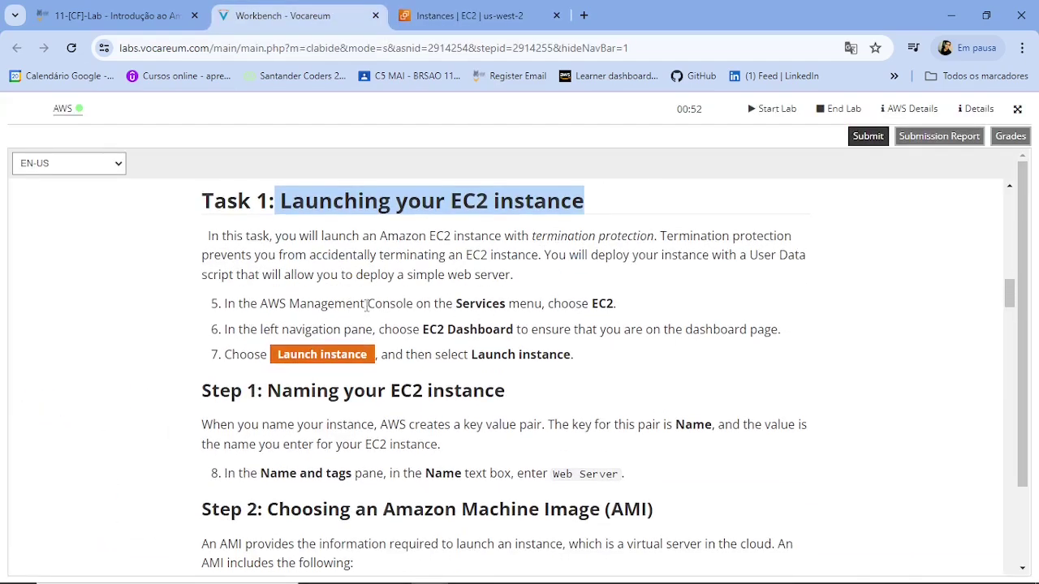
drag(547, 304, 618, 307)
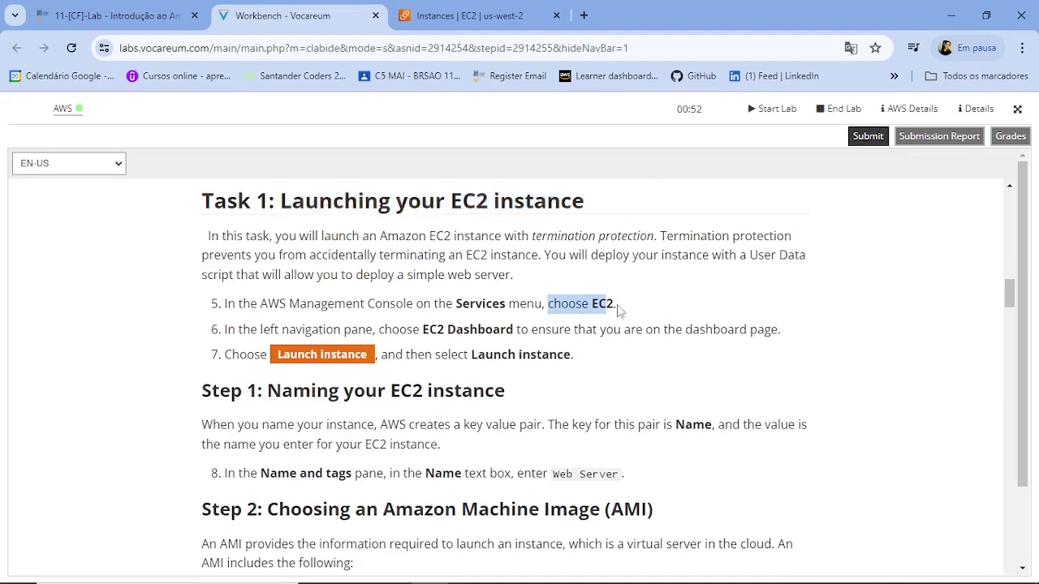
double_click(231, 329)
drag(419, 329, 448, 329)
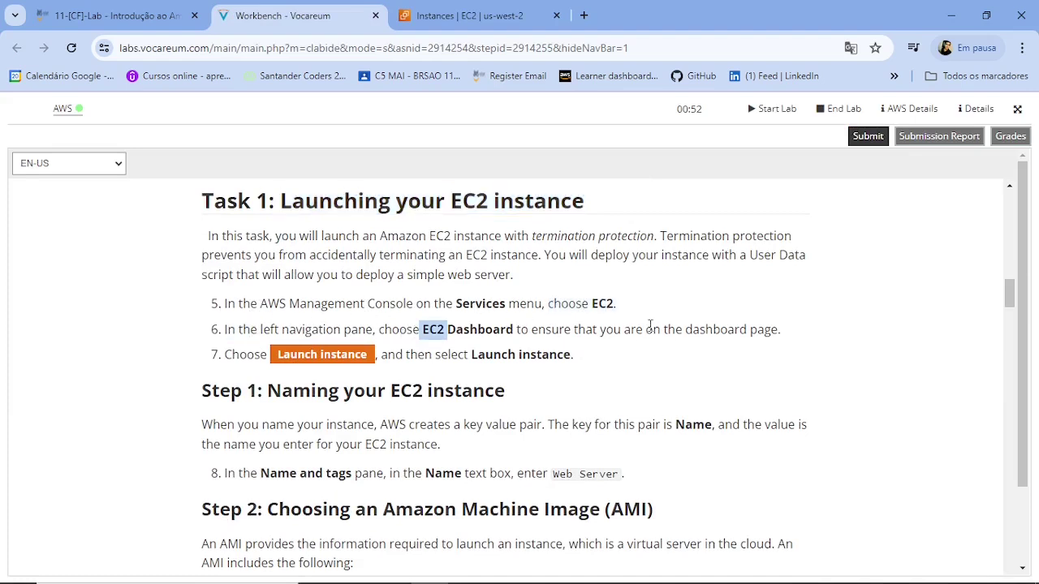
drag(227, 355, 376, 366)
click(441, 26)
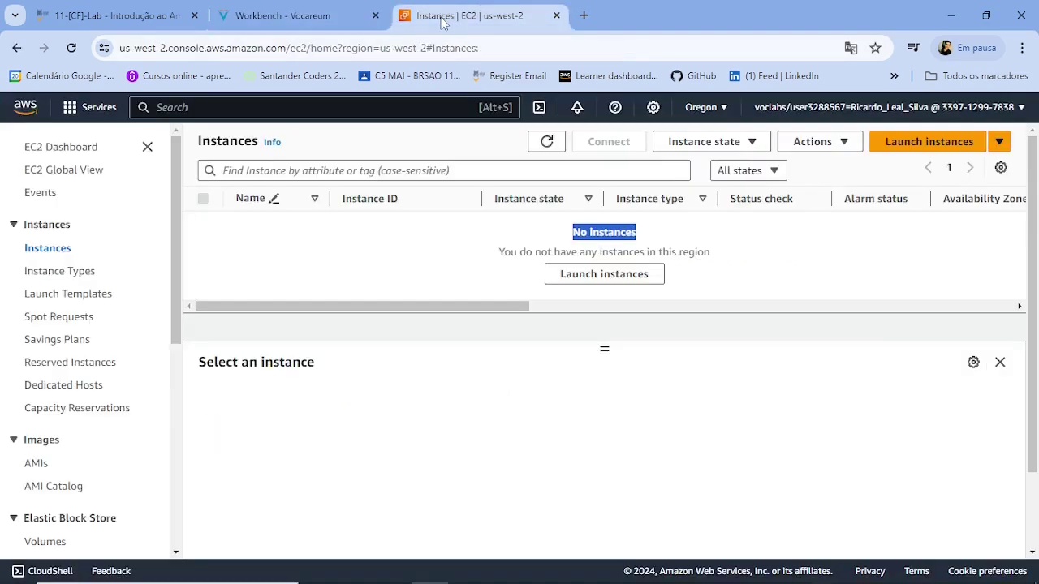
click(931, 142)
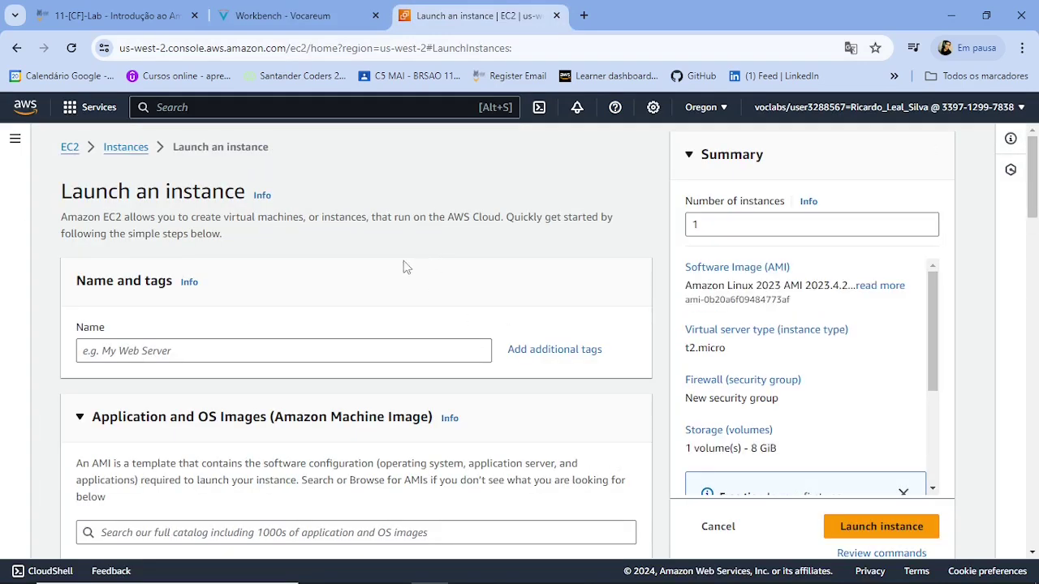
- Switch to the Vocareum workbench and copy the instance name Web Server from Step 1: Naming your EC2 instance
click(285, 10)
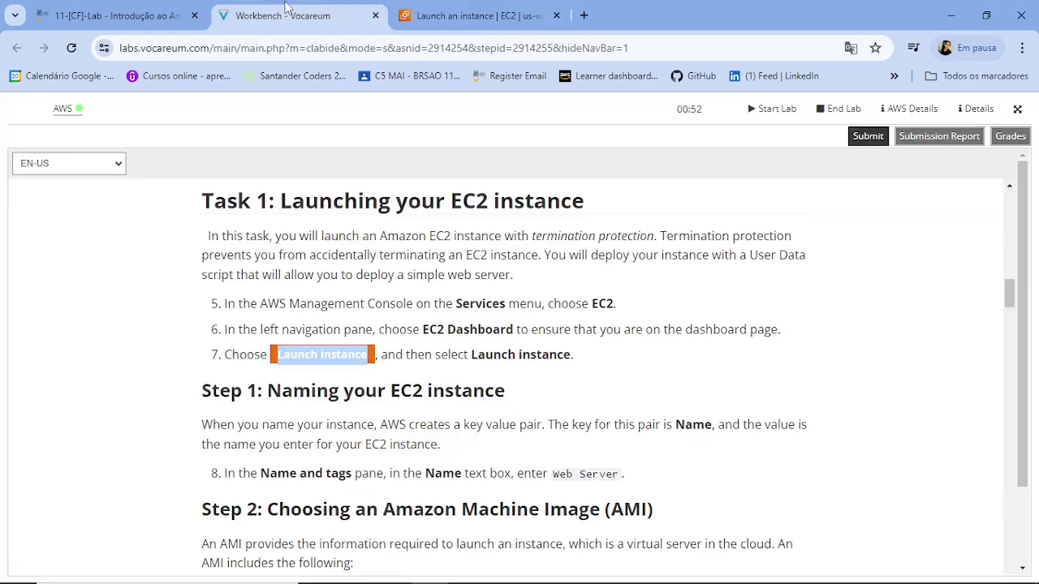
scroll(288, 461, down, 2)
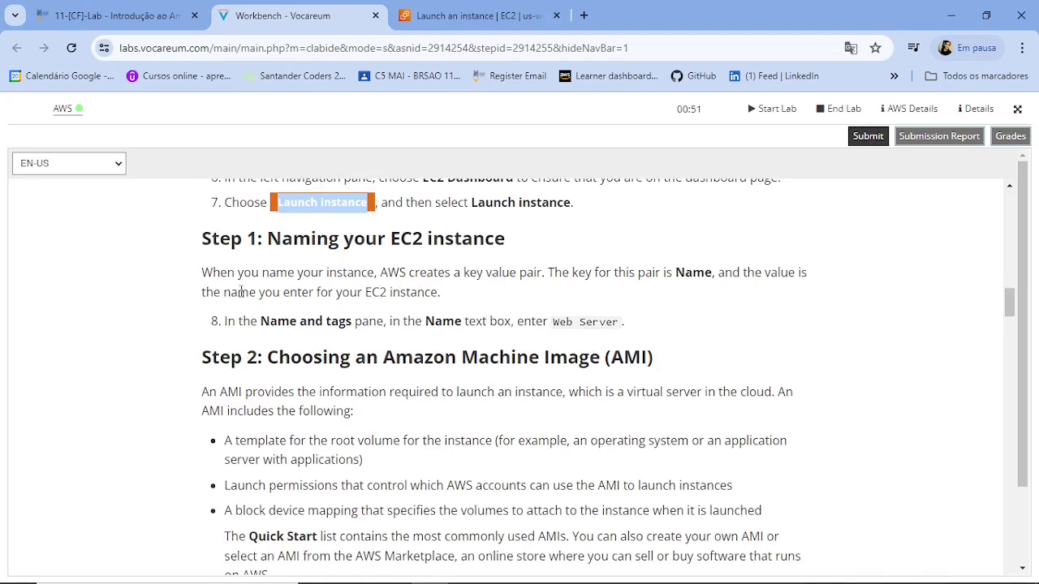
drag(271, 328, 349, 323)
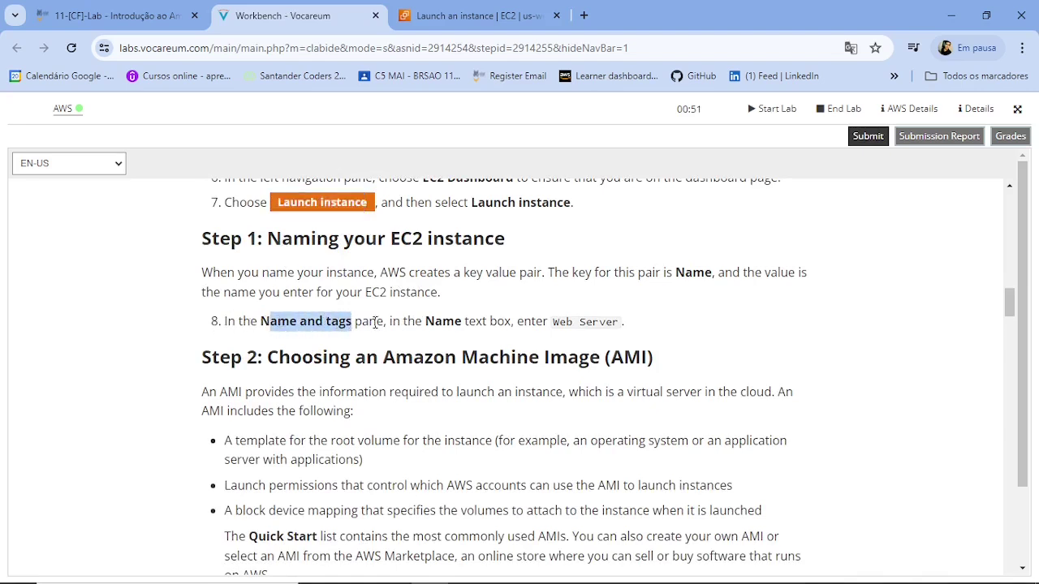
drag(422, 323, 472, 319)
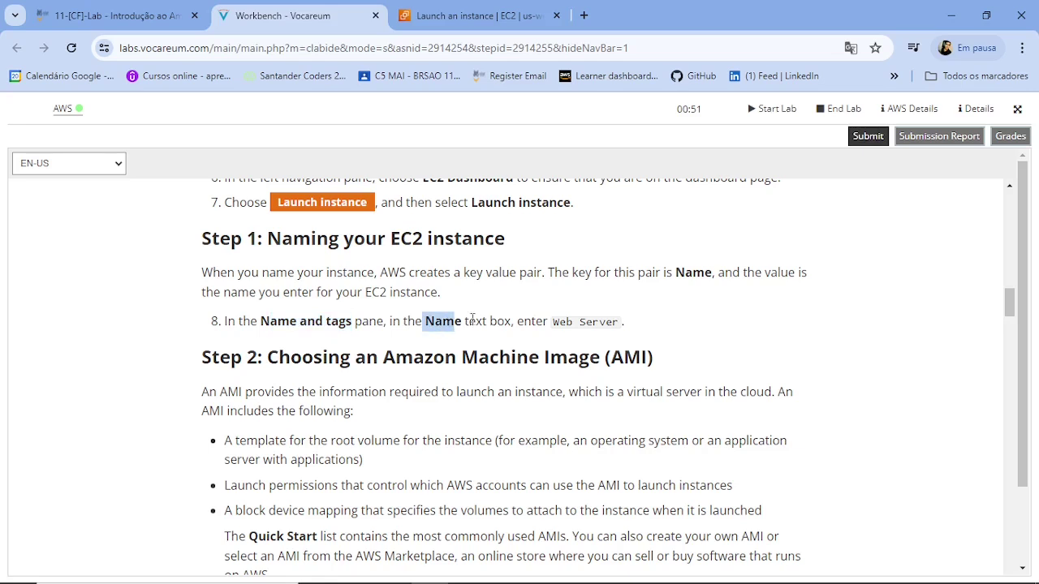
drag(550, 323, 615, 322)
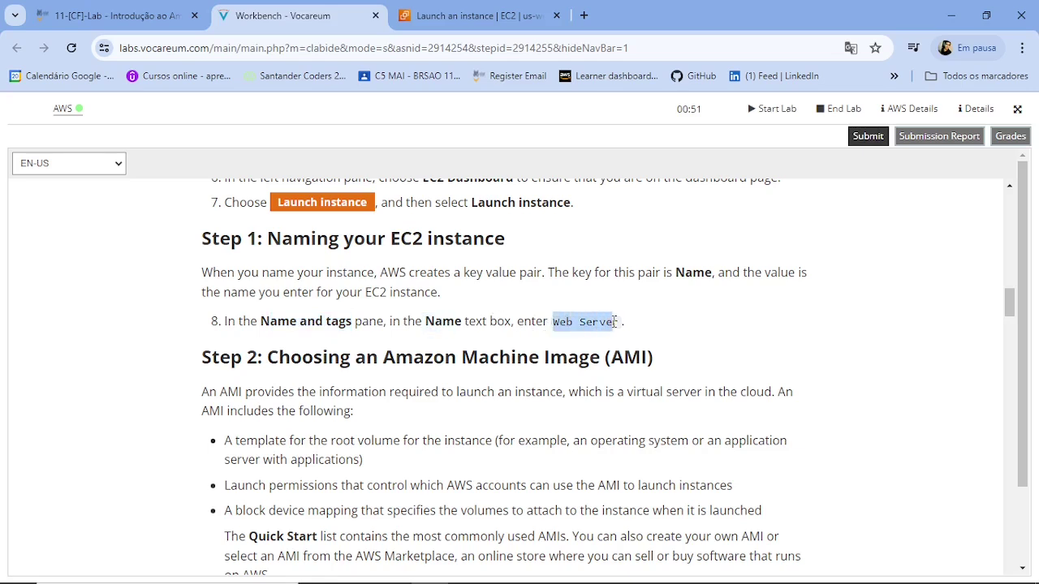
right_click(600, 322)
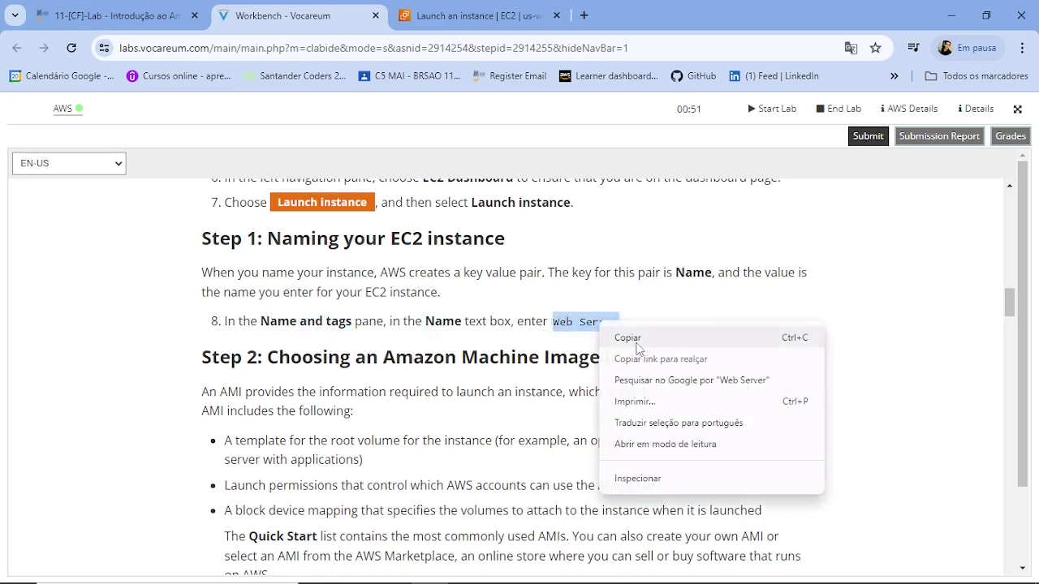
click(634, 345)
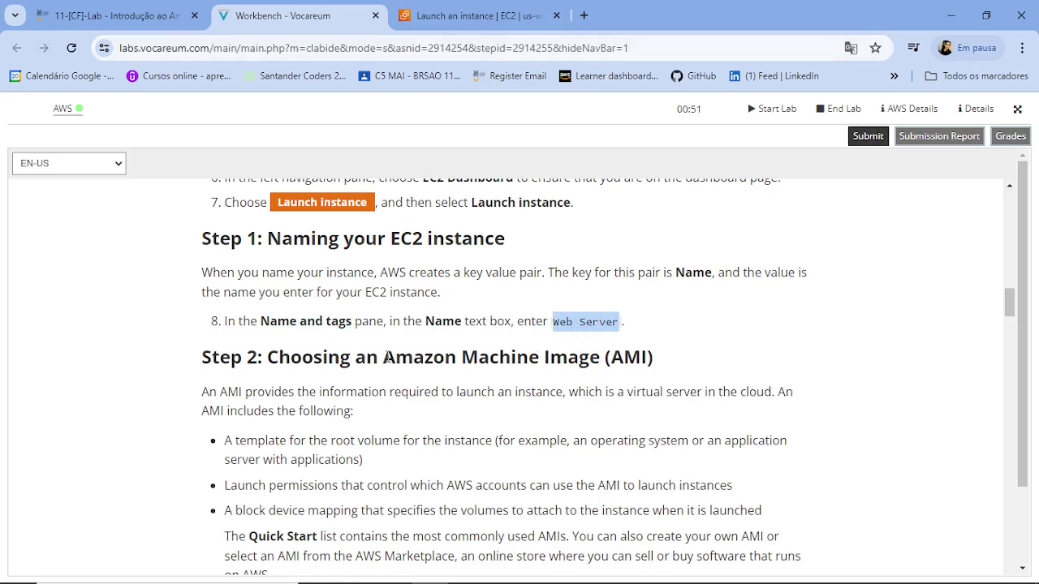
- Switch back to the AWS console and set the new instance's name to Web Server
click(479, 15)
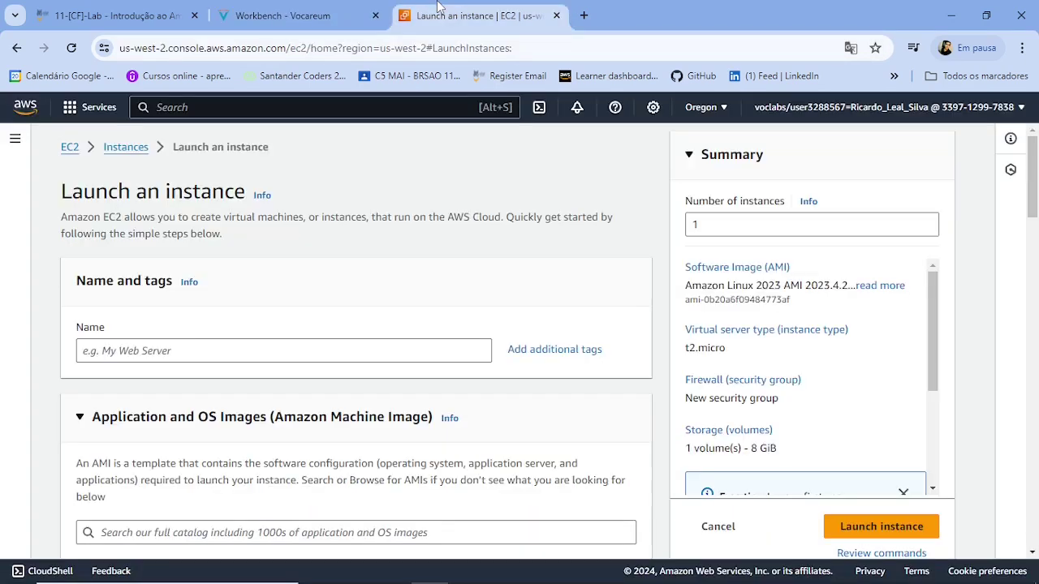
click(134, 351)
key(ctrl+v)
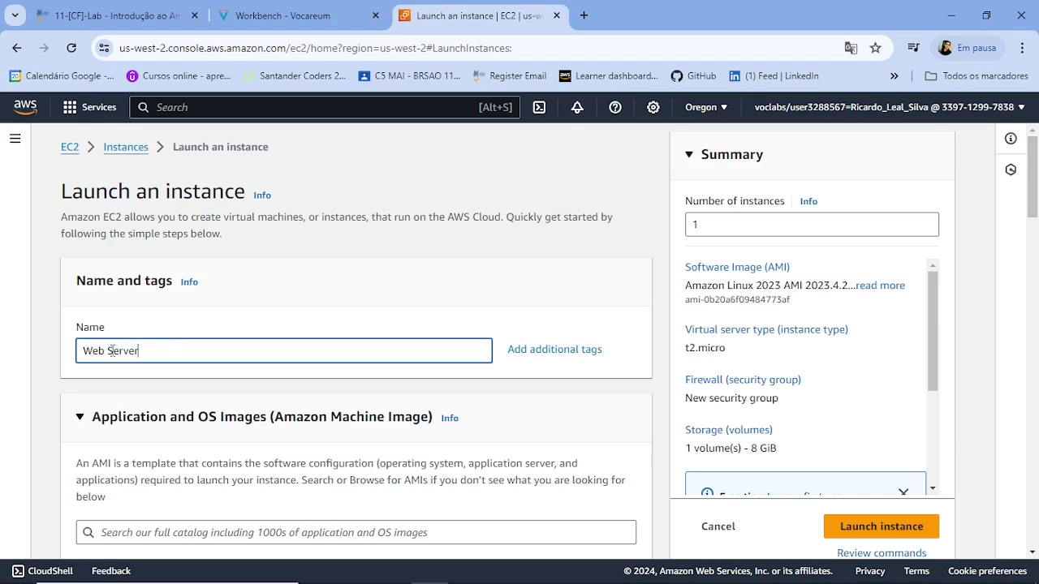
- Examine the Quick Start operating system choices in the Application and OS Images section of the launch form
scroll(365, 319, down, 1)
scroll(365, 319, down, 1)
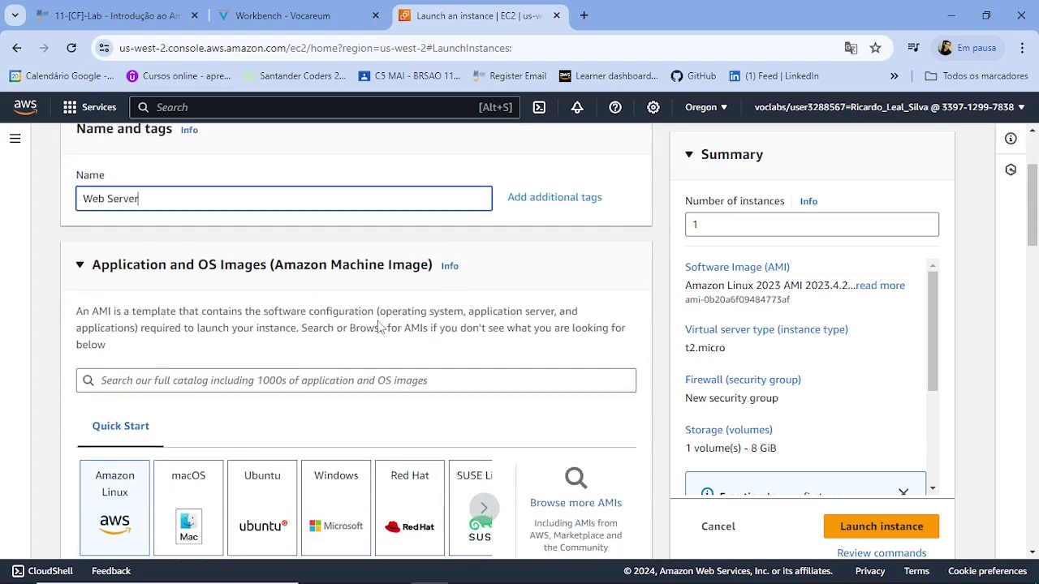
scroll(280, 300, down, 1)
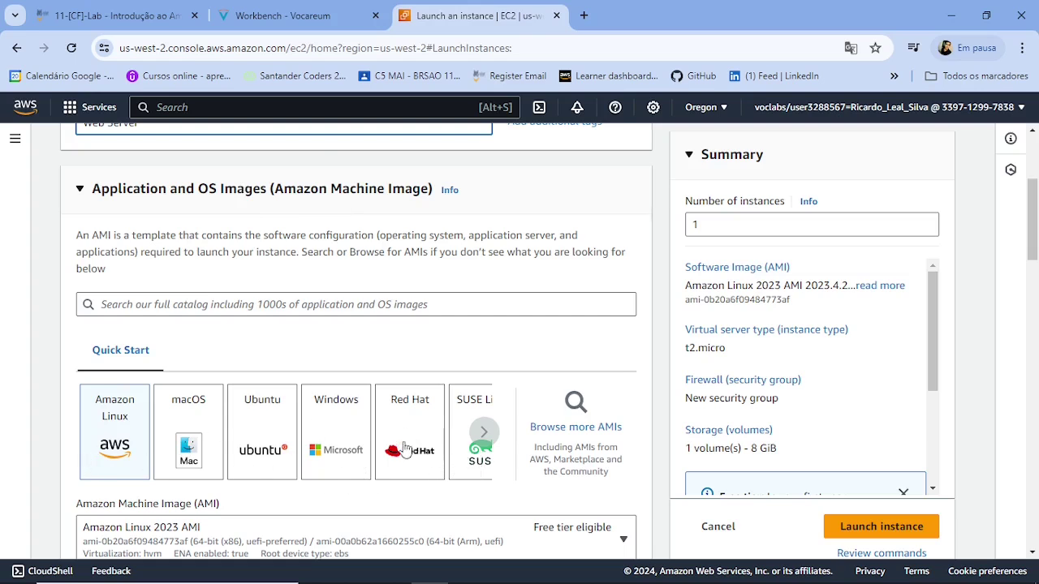
click(484, 433)
click(485, 432)
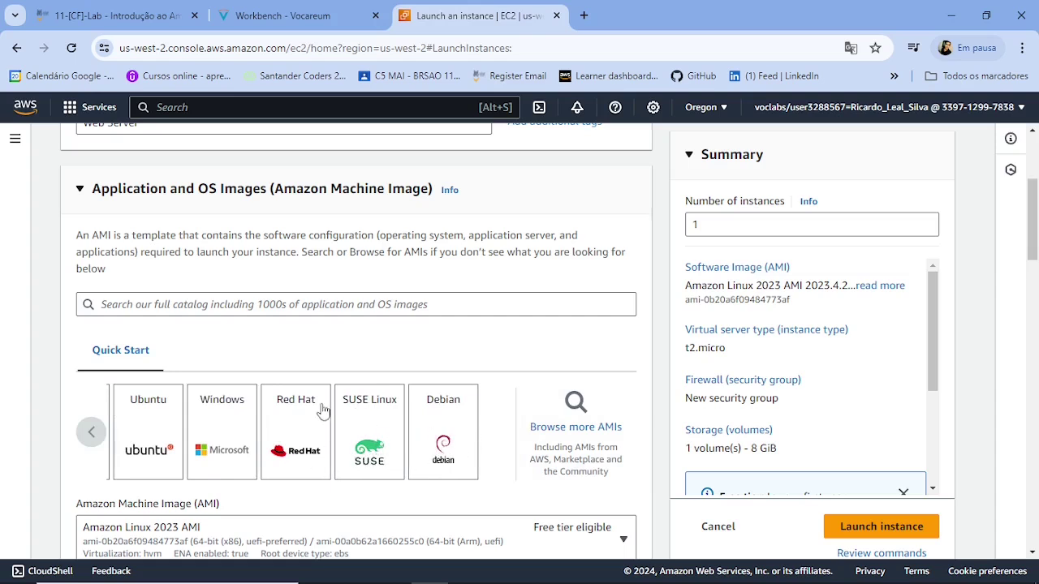
click(90, 433)
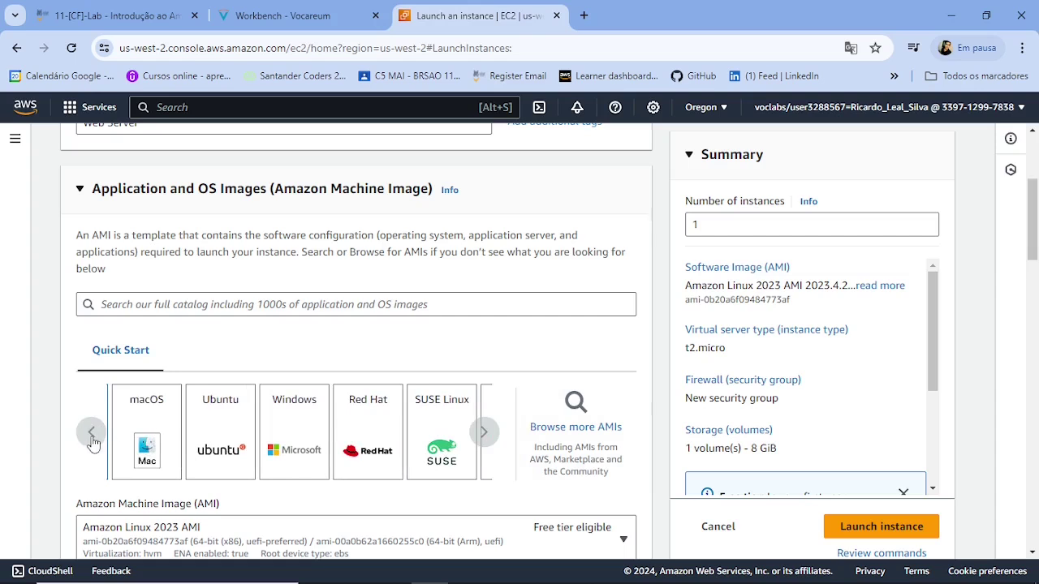
click(89, 431)
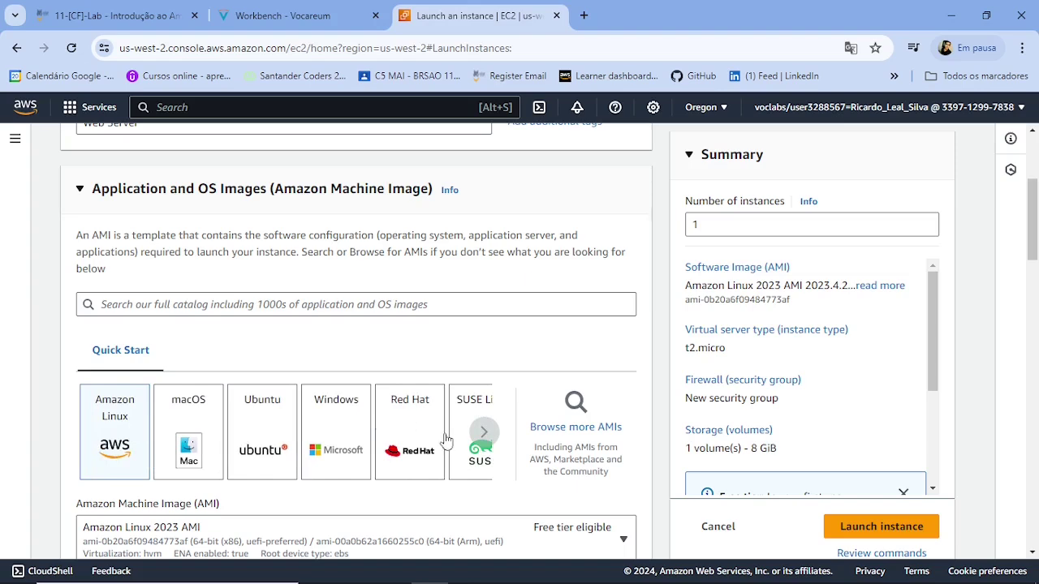
click(484, 432)
scroll(283, 378, down, 1)
scroll(283, 377, up, 2)
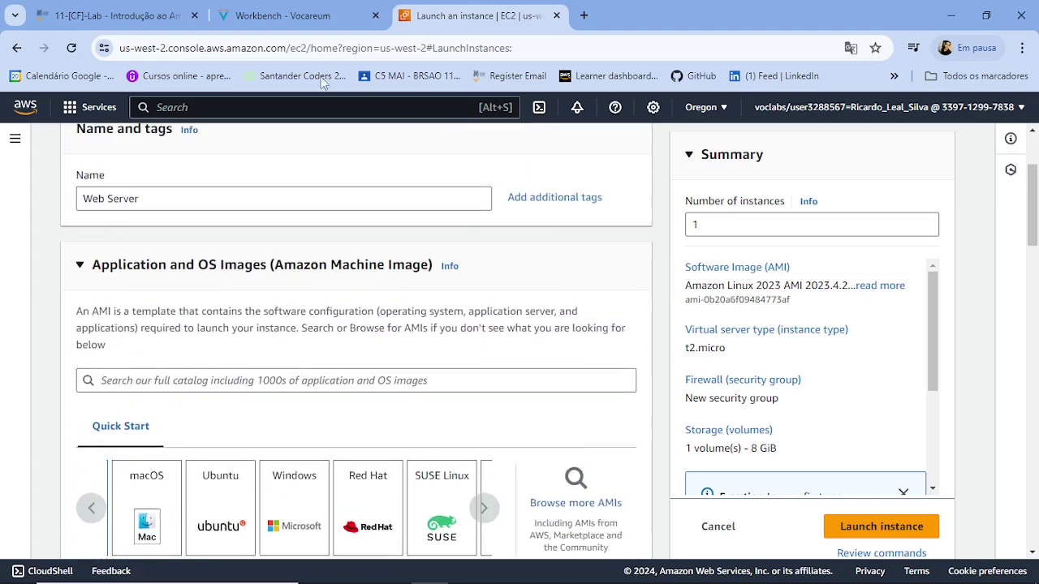
- Switch to the Vocareum workbench, read Step 2: Choosing an Amazon Machine Image (AMI), and copy the text Amazon Linux 2 from instruction 10
click(290, 17)
scroll(471, 339, down, 1)
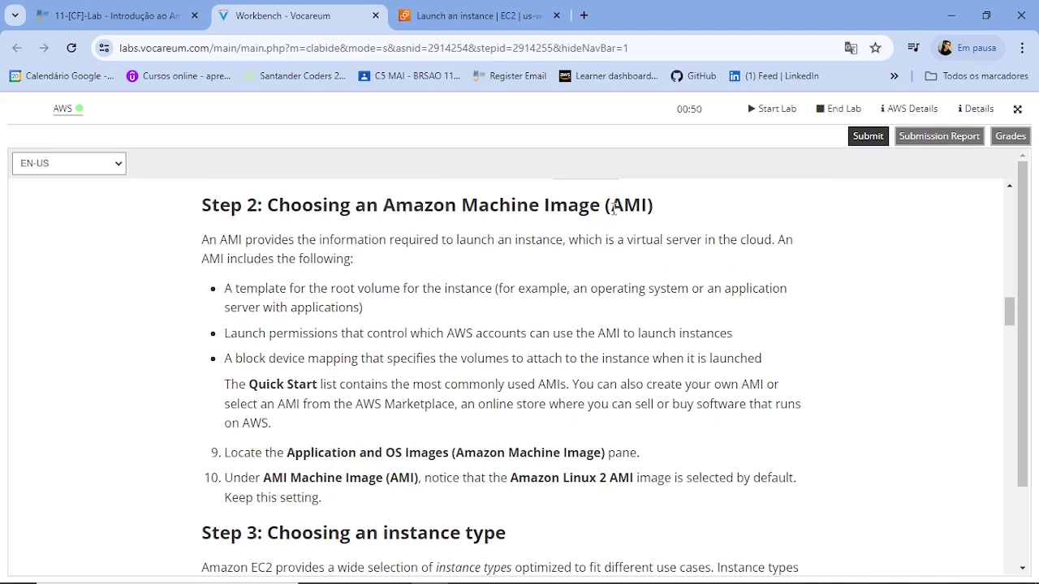
drag(614, 208, 649, 209)
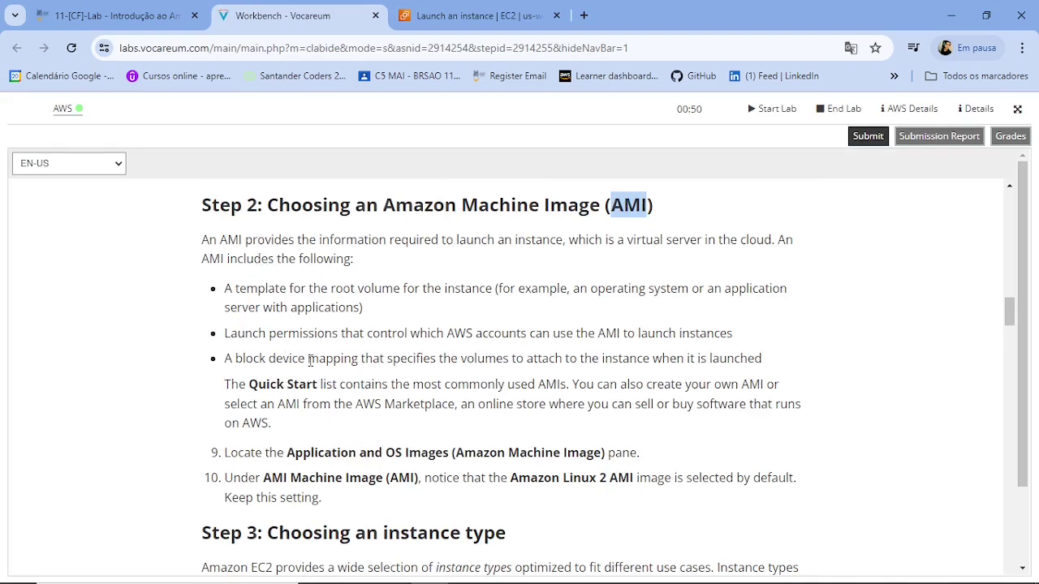
scroll(389, 351, down, 1)
scroll(228, 331, down, 1)
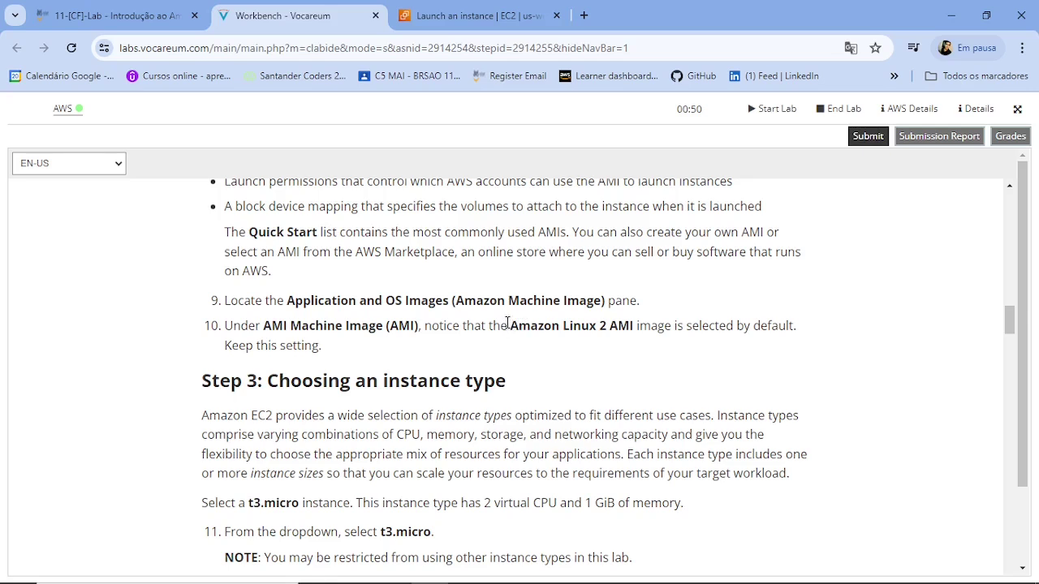
drag(514, 325, 608, 334)
right_click(607, 333)
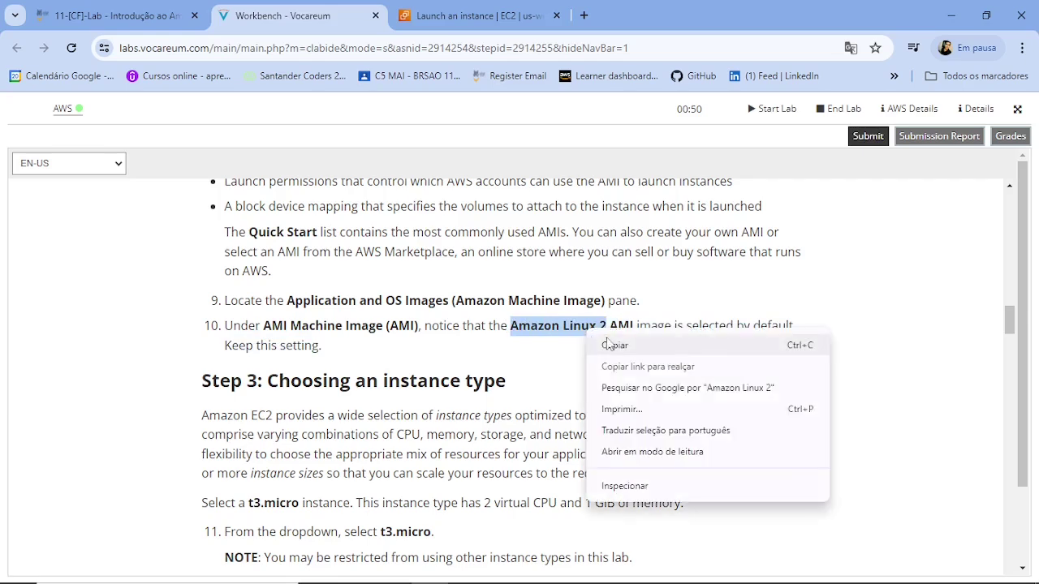
click(601, 347)
- Switch back to the AWS console and search the AMI catalog for Amazon Linux 2
click(446, 10)
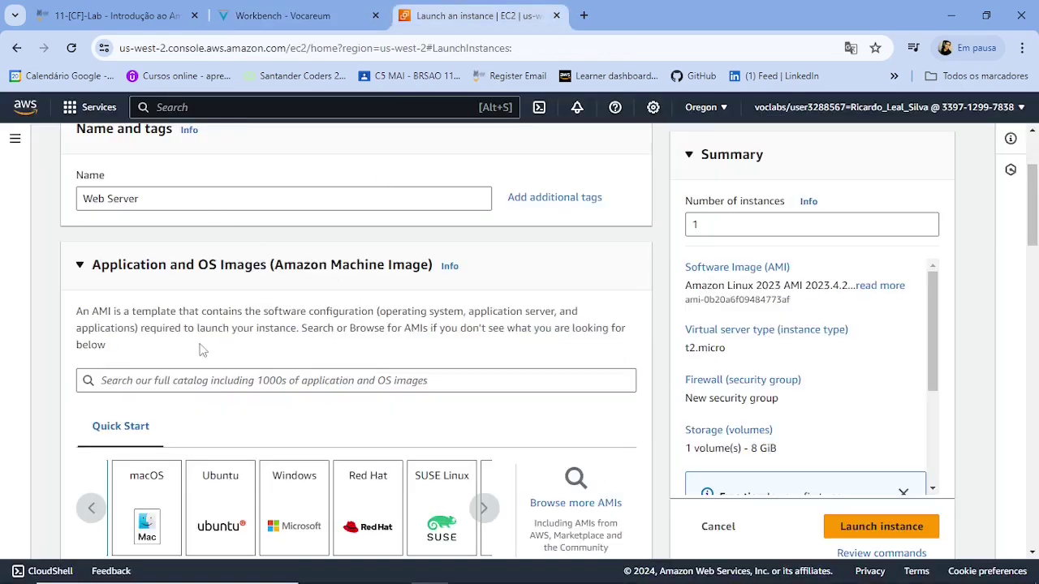
scroll(316, 335, down, 1)
click(230, 310)
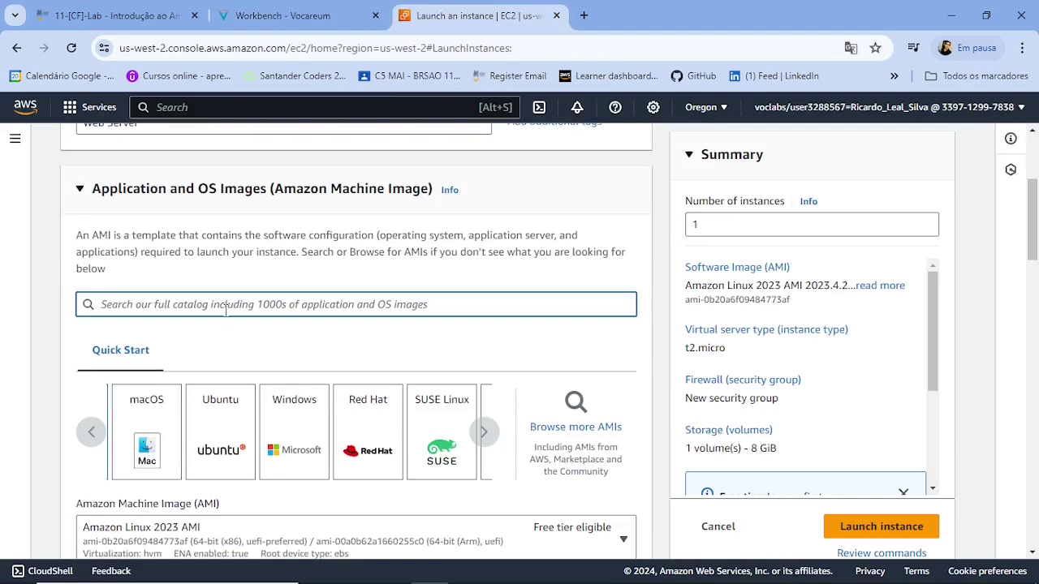
text(Amazon Linux 2)
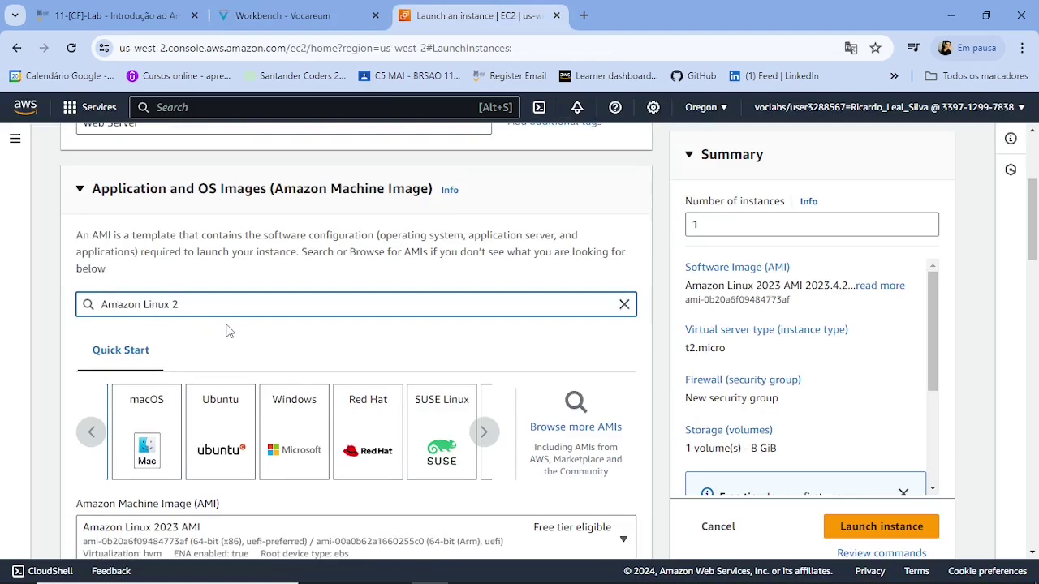
key(Return)
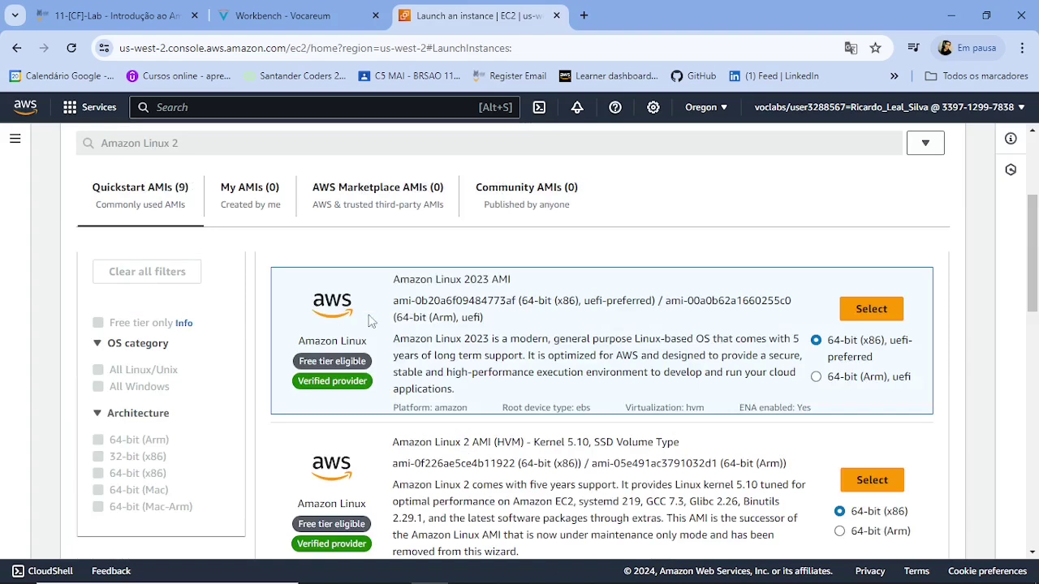
- Select the 64-bit (x86) Amazon Linux 2 AMI (HVM) - Kernel 5.10, SSD Volume Type for the instance
scroll(421, 345, down, 1)
drag(390, 372, 492, 443)
scroll(595, 439, down, 1)
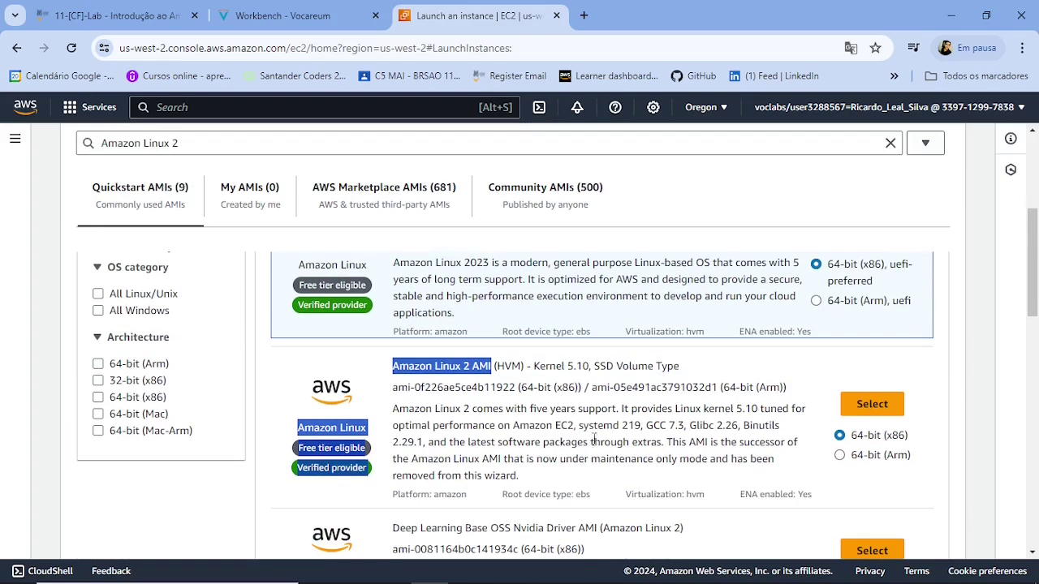
click(848, 404)
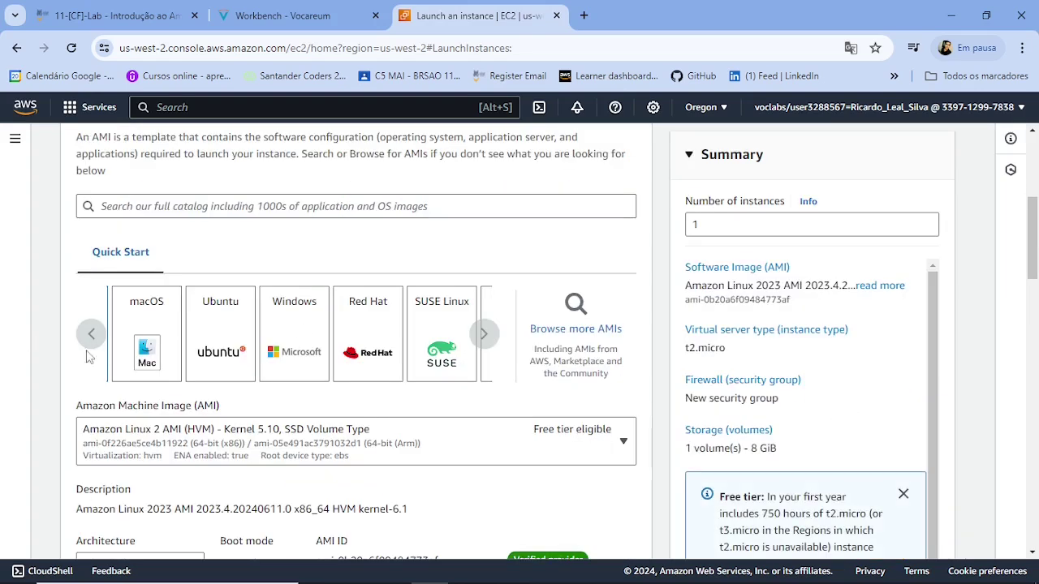
- Review the chosen AMI's details and the Instance type section of the launch form
scroll(463, 479, down, 4)
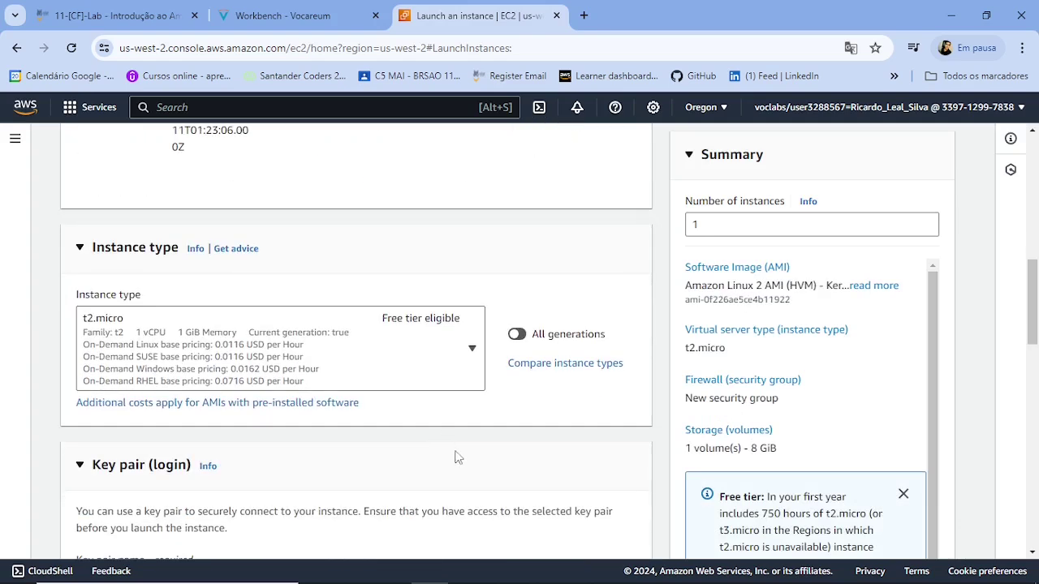
scroll(454, 457, up, 4)
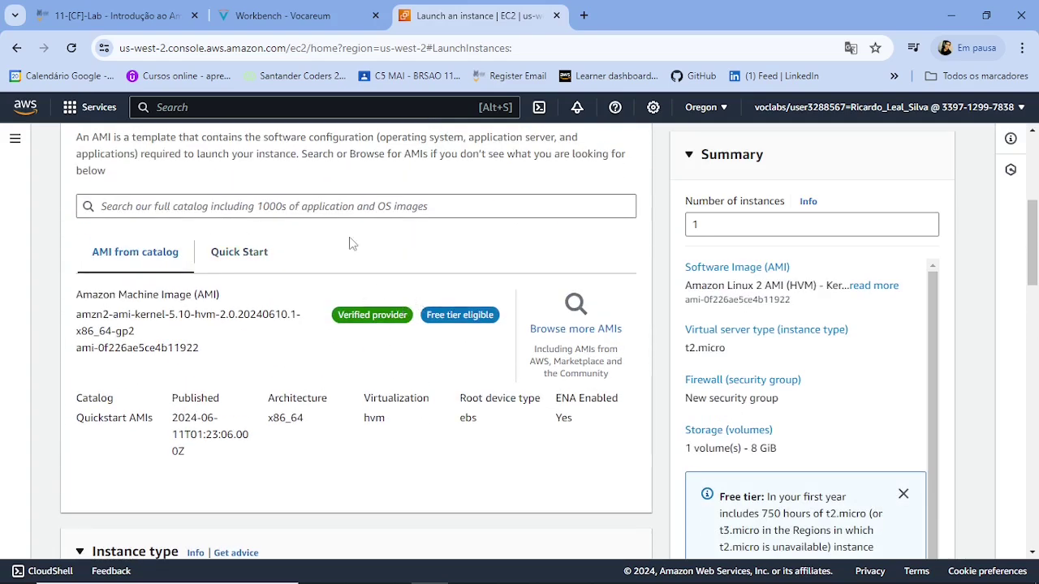
scroll(413, 390, down, 1)
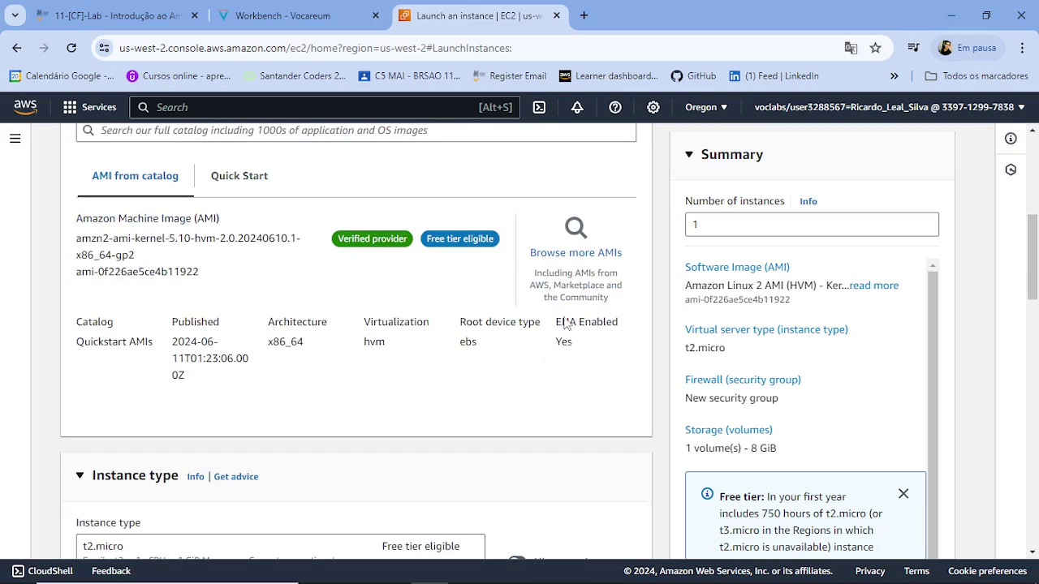
scroll(312, 398, up, 1)
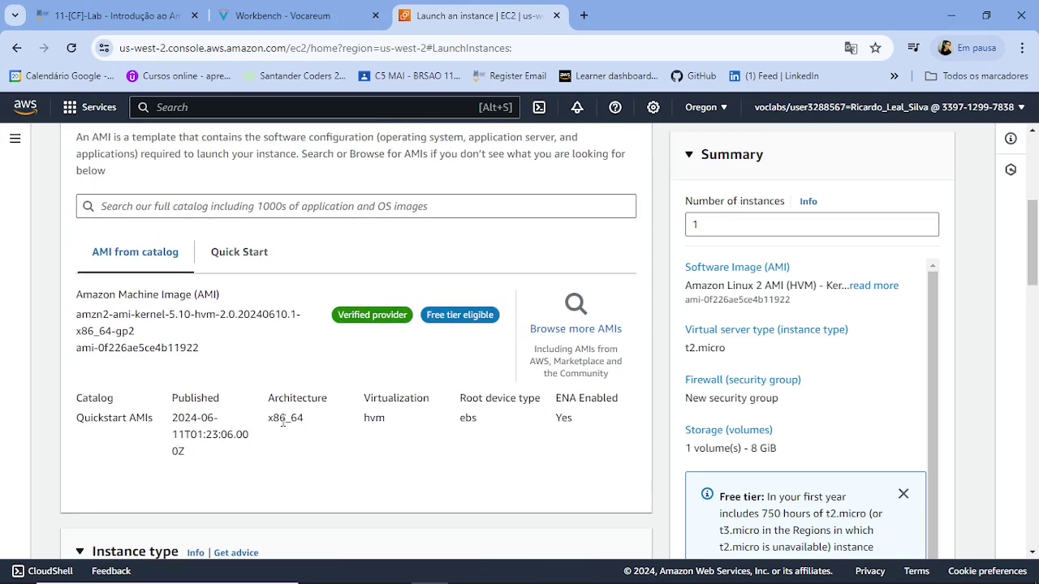
scroll(228, 307, up, 2)
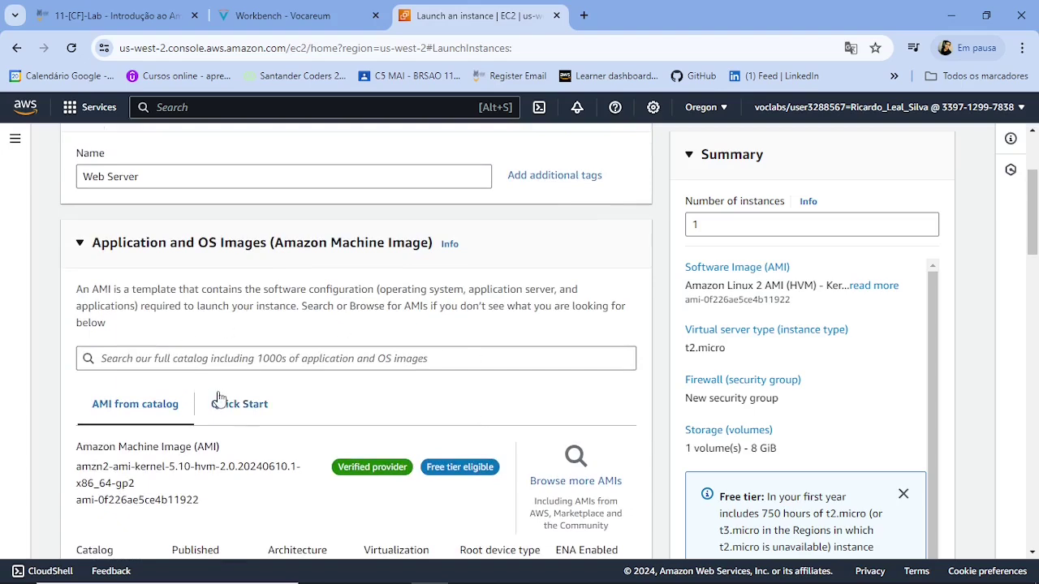
scroll(276, 403, down, 6)
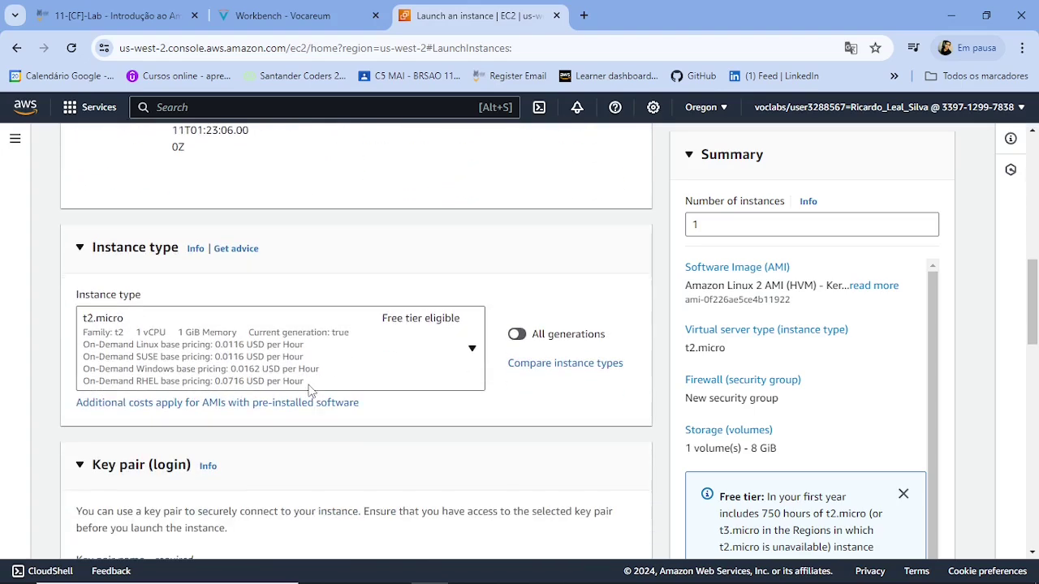
triple_click(106, 262)
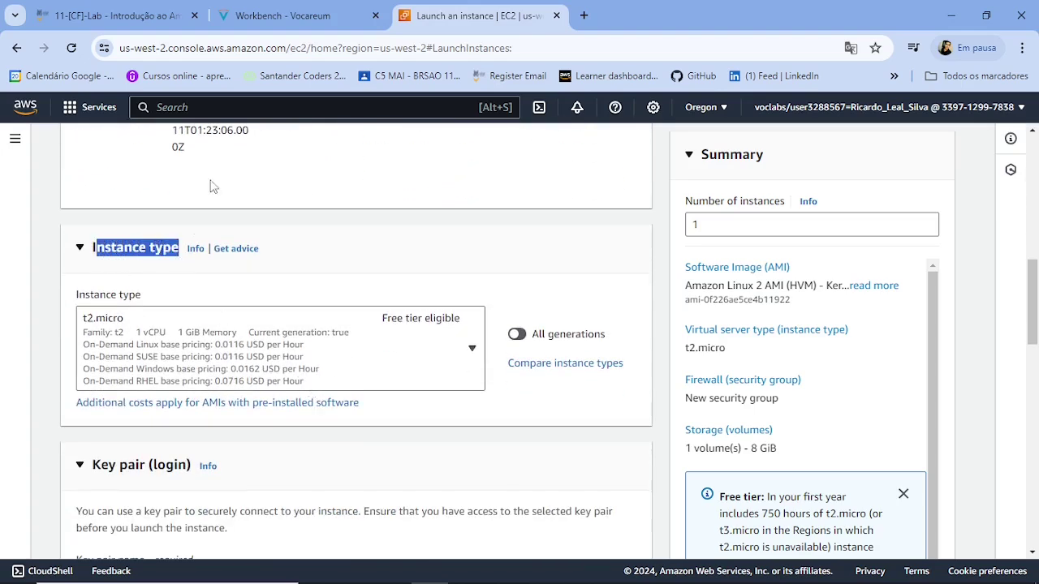
- Switch to the Vocareum workbench and read which instance type Step 3: Choosing an instance type calls for
click(280, 15)
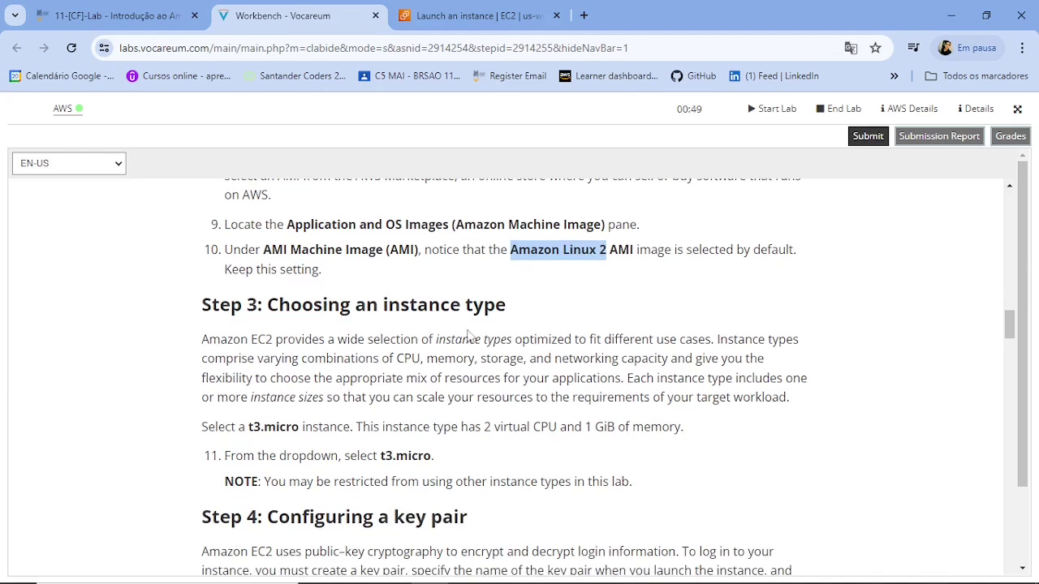
drag(384, 305, 505, 306)
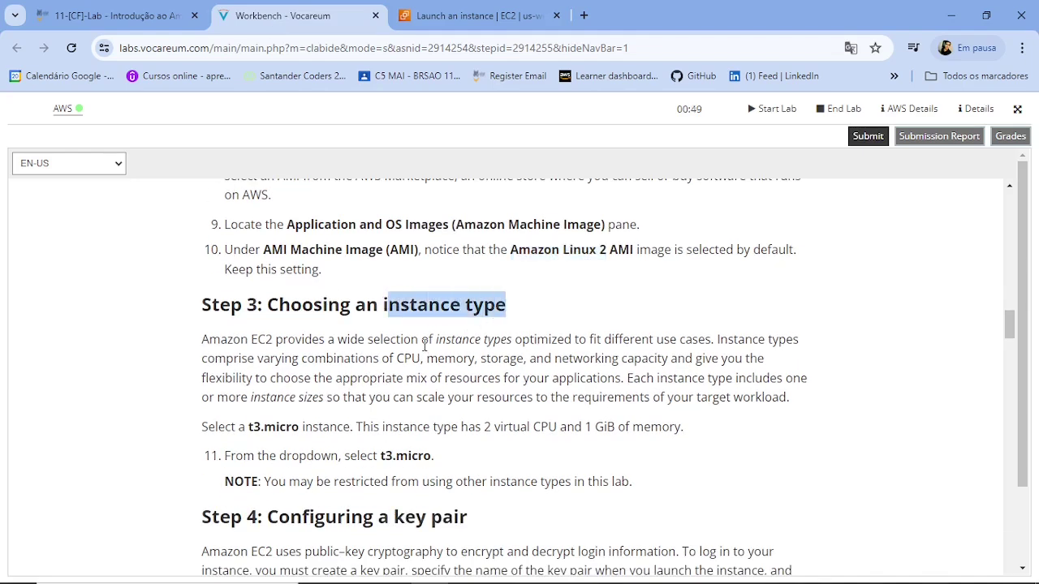
scroll(292, 348, down, 1)
drag(244, 350, 305, 355)
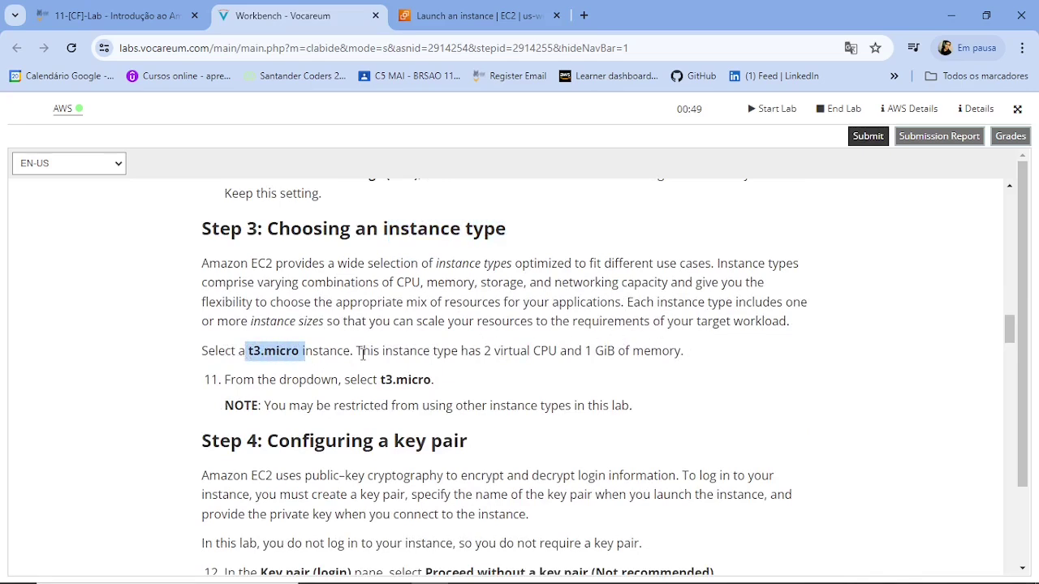
drag(358, 351, 689, 367)
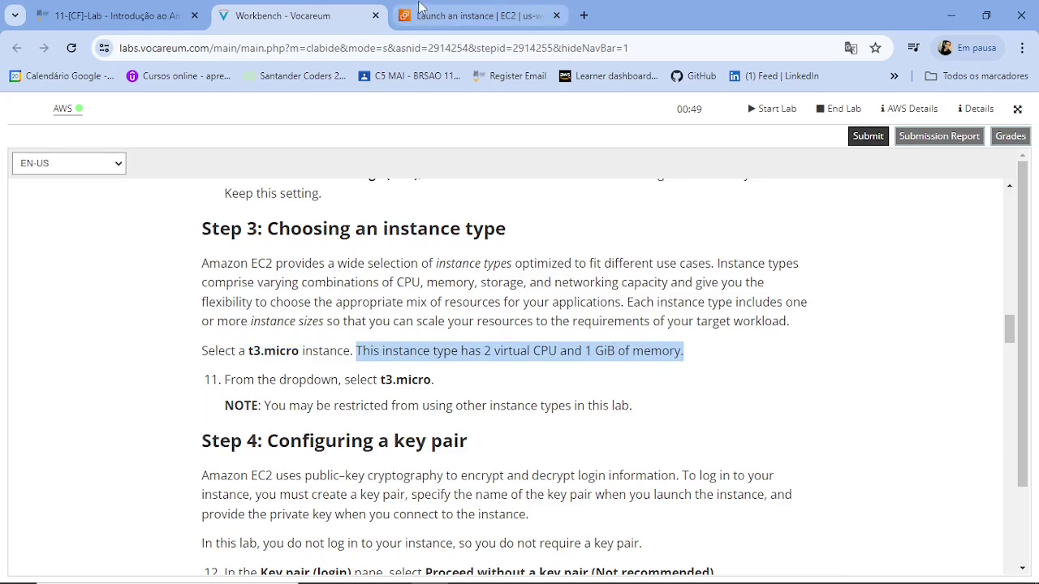
- Switch back to the AWS console and set the instance type to t3.micro
click(426, 13)
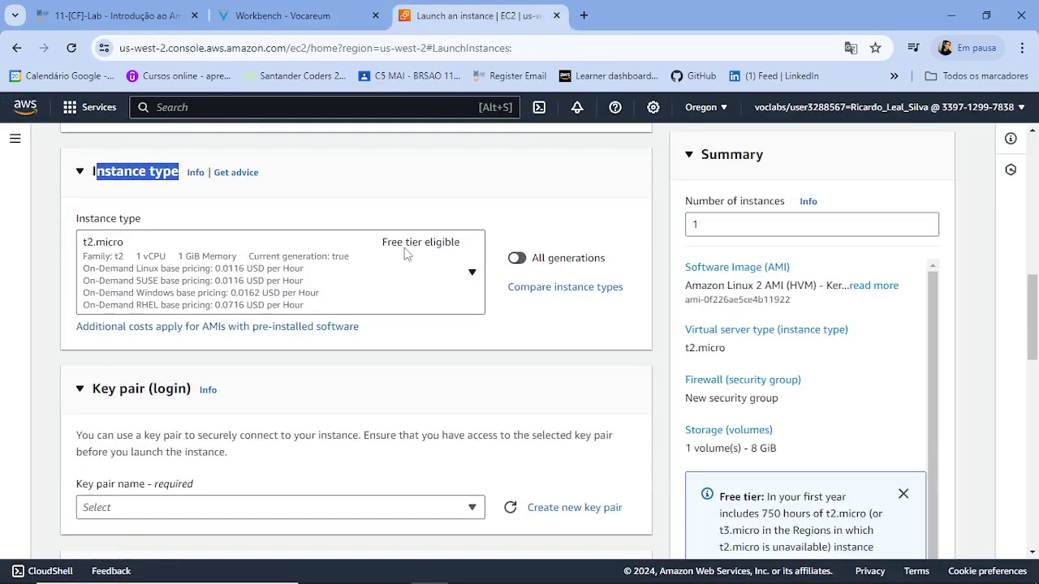
click(474, 274)
scroll(188, 416, down, 5)
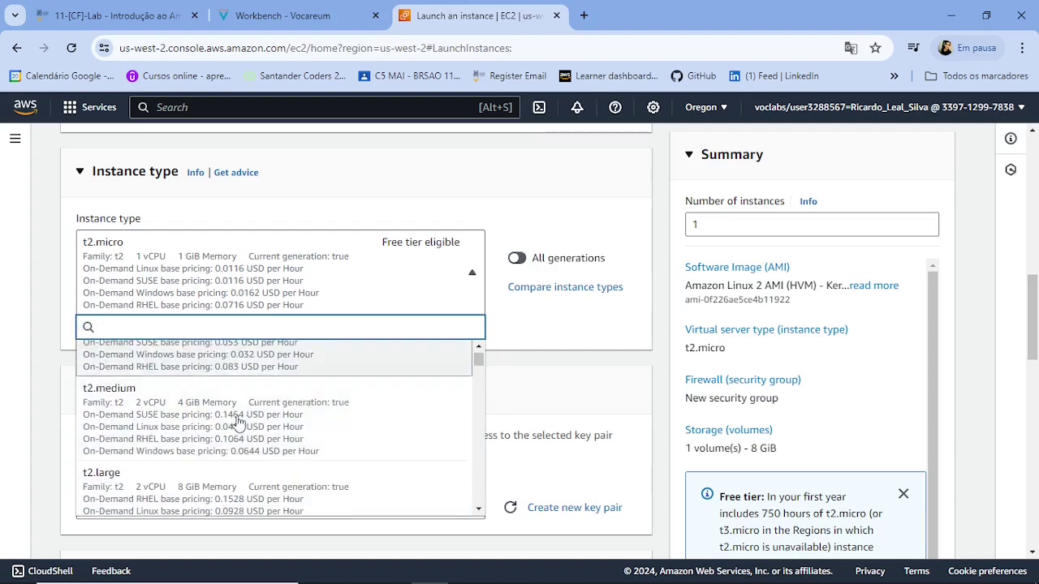
scroll(248, 435, down, 8)
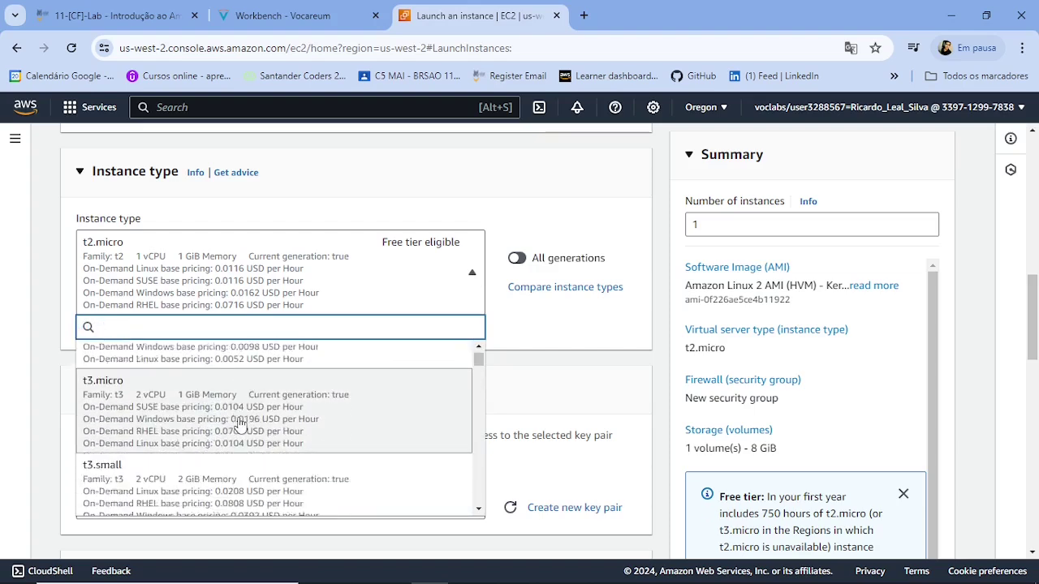
scroll(121, 446, up, 1)
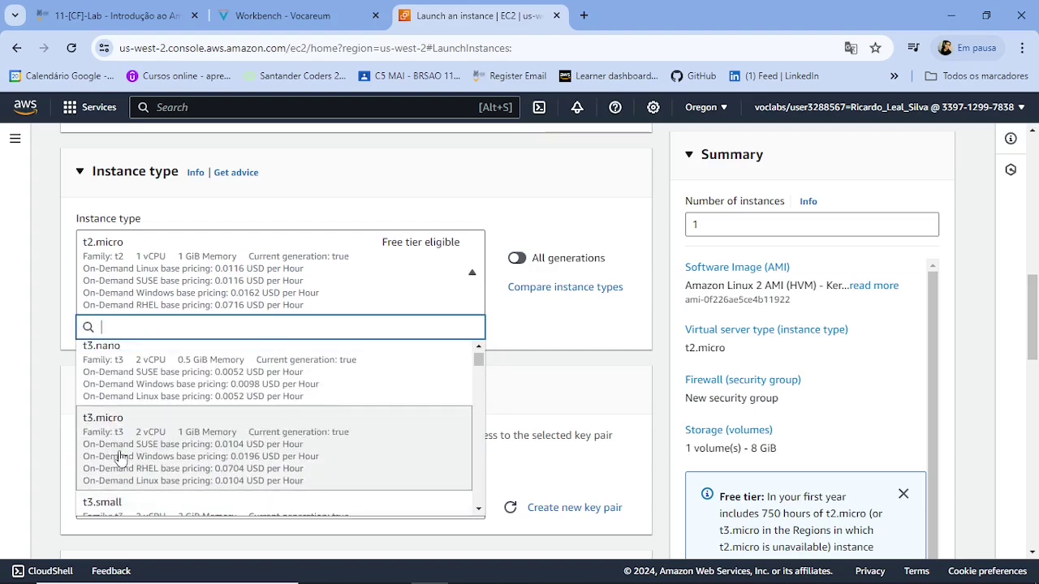
click(118, 458)
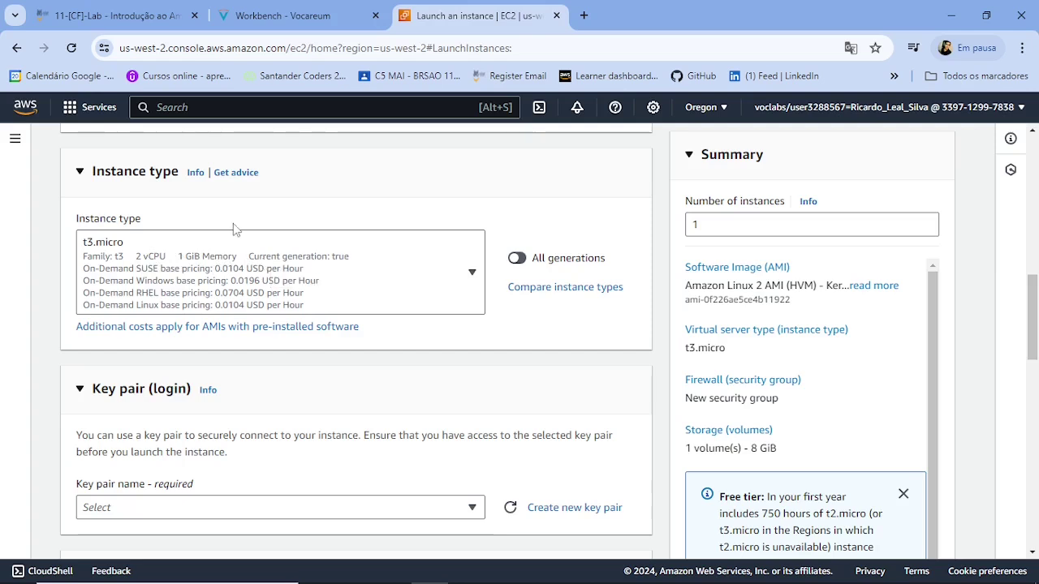
- Locate the Key pair (login) section, and read Step 4: Configuring a key pair with instruction 12 in the Vocareum workbench
scroll(260, 327, down, 2)
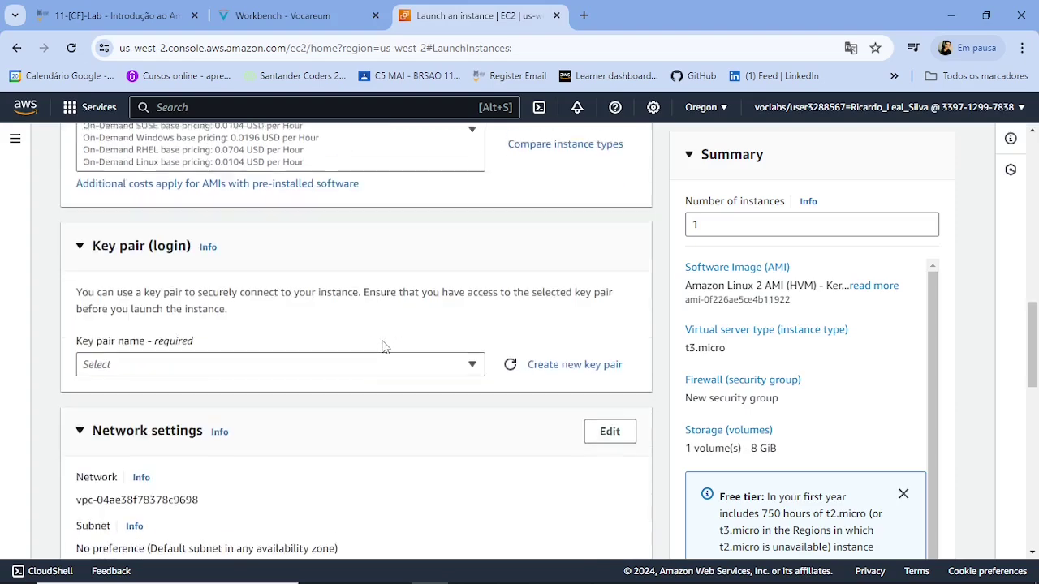
scroll(317, 272, down, 1)
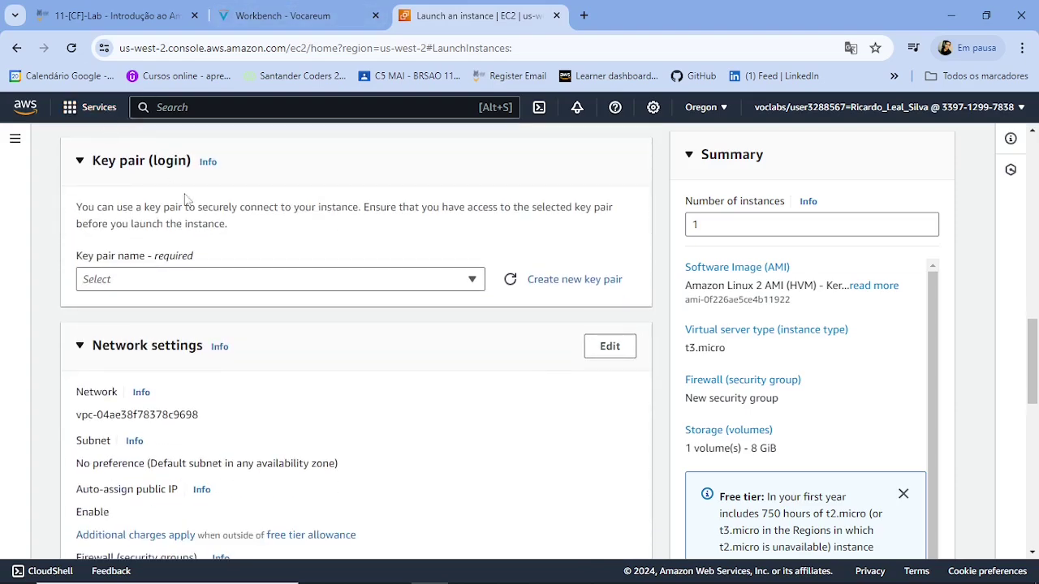
scroll(185, 199, up, 1)
click(299, 15)
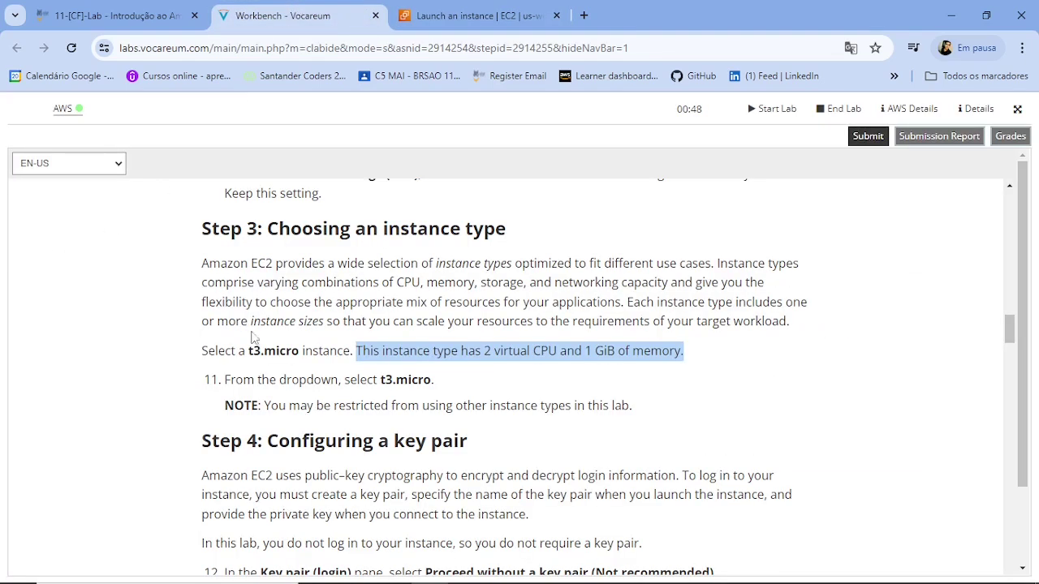
click(454, 16)
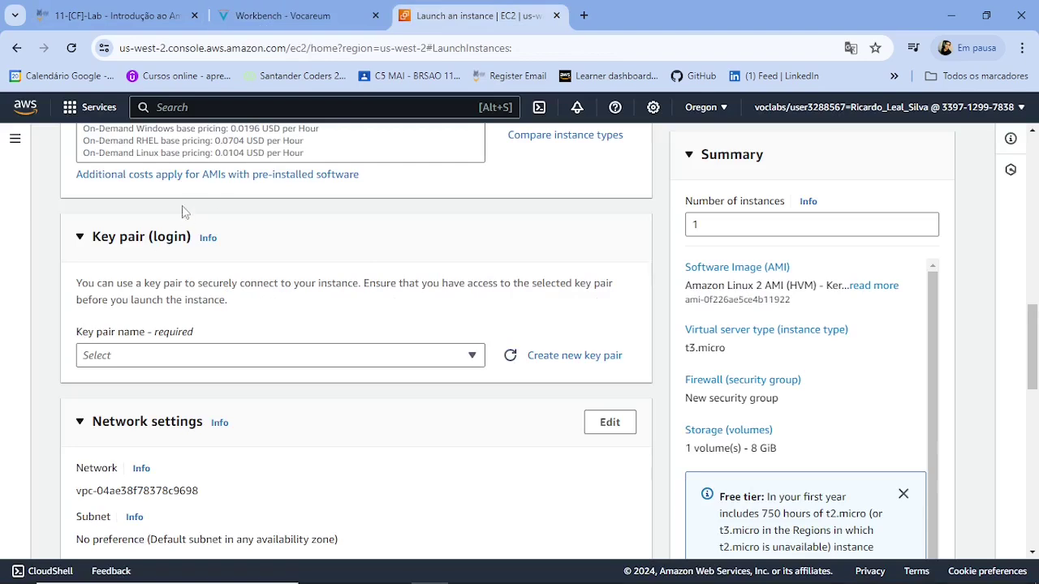
click(303, 24)
scroll(349, 440, down, 1)
scroll(250, 352, down, 2)
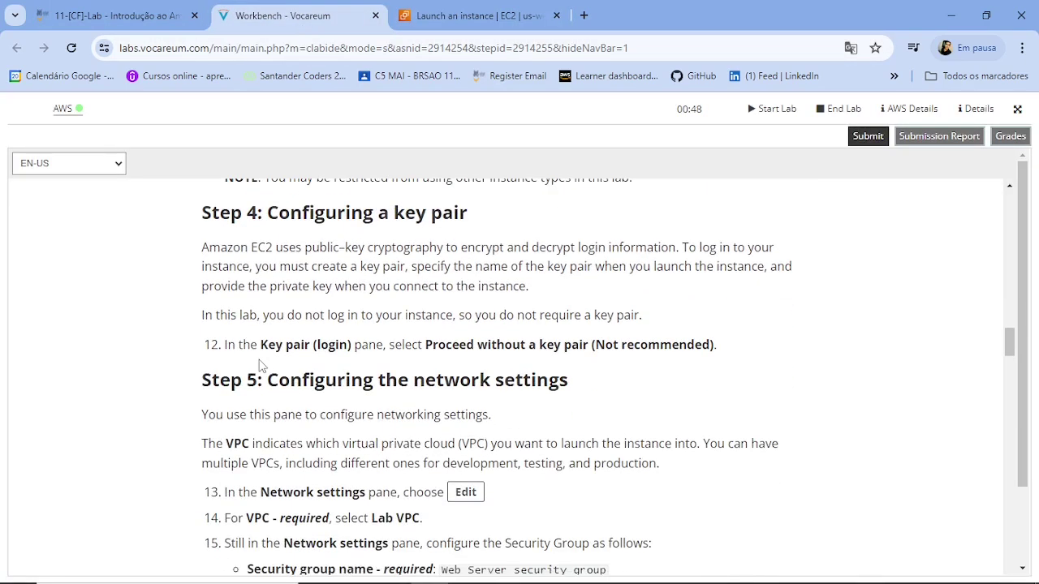
drag(389, 214, 469, 213)
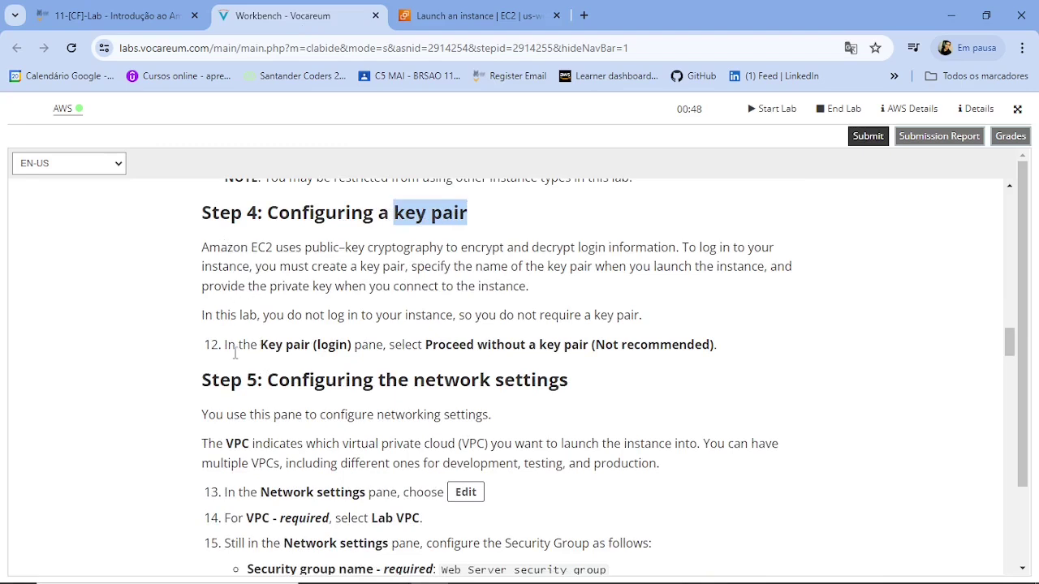
drag(262, 345, 731, 350)
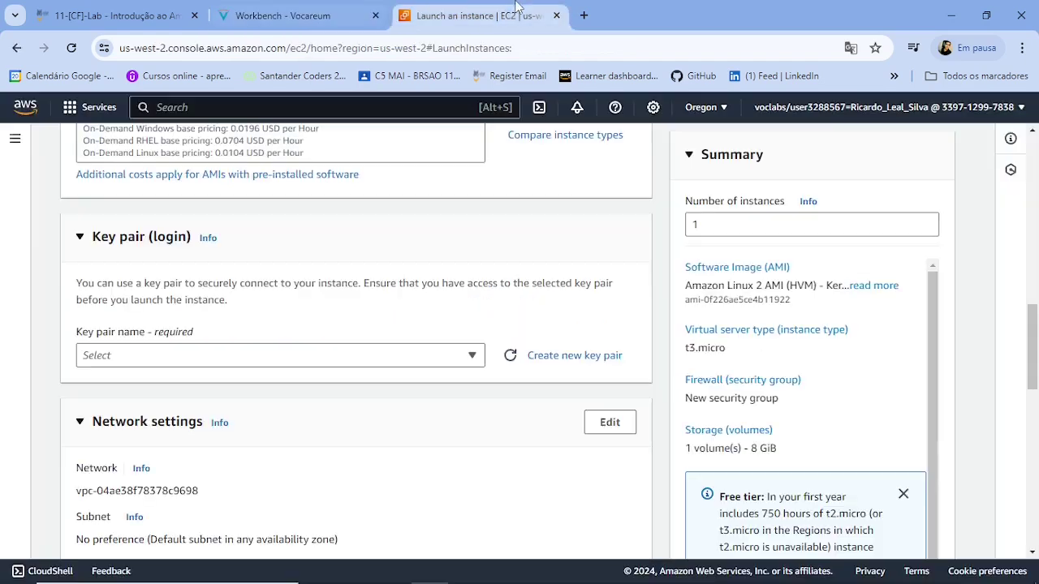
- Switch back to the AWS console and set the key pair to Proceed without a key pair (Not recommended)
click(402, 13)
click(443, 360)
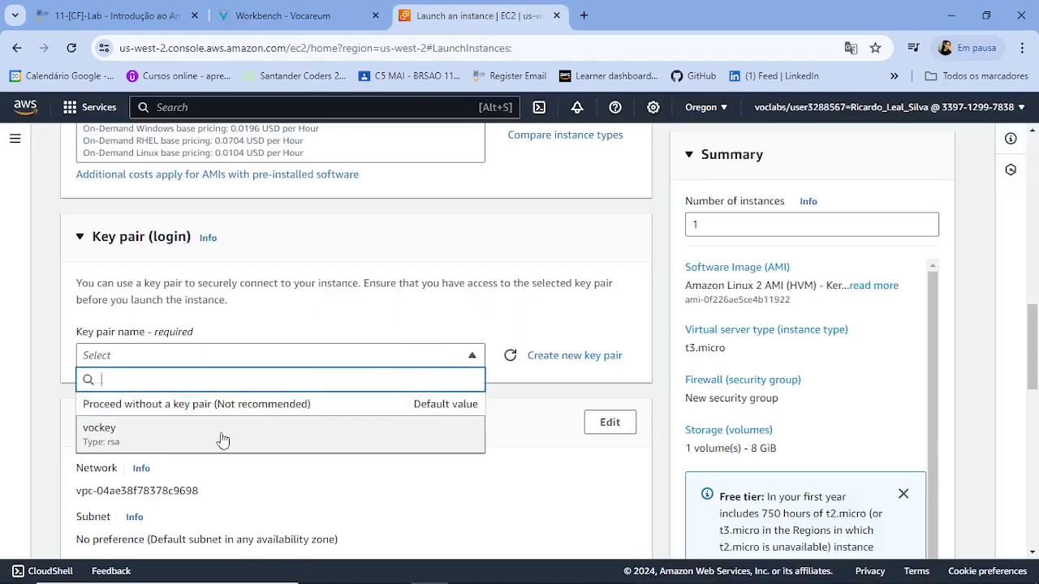
click(234, 411)
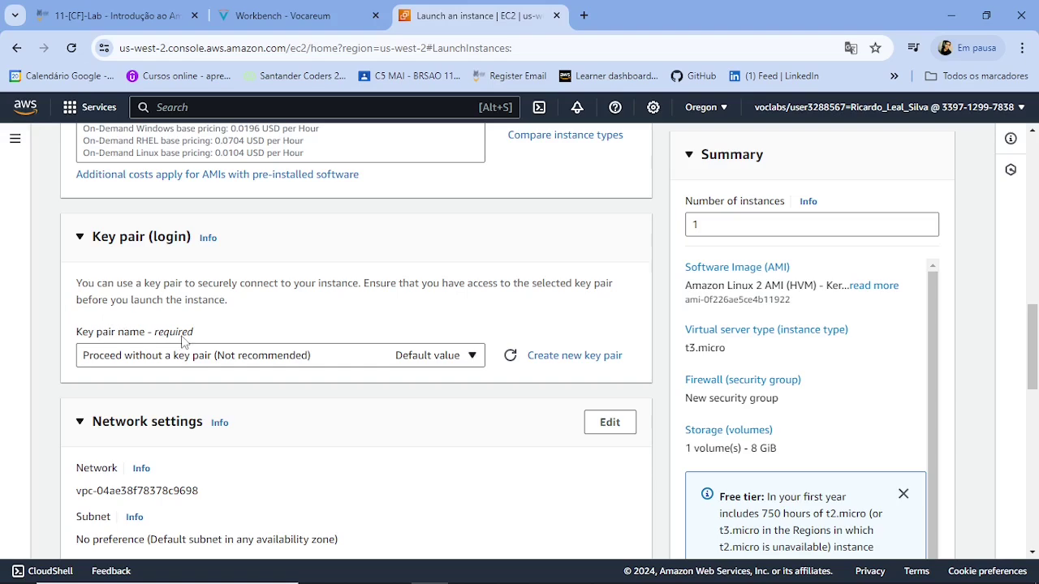
- Switch to the Vocareum workbench and translate the VPC paragraph of Step 5: Configuring the network settings into Portuguese
scroll(371, 260, down, 1)
scroll(371, 260, down, 1)
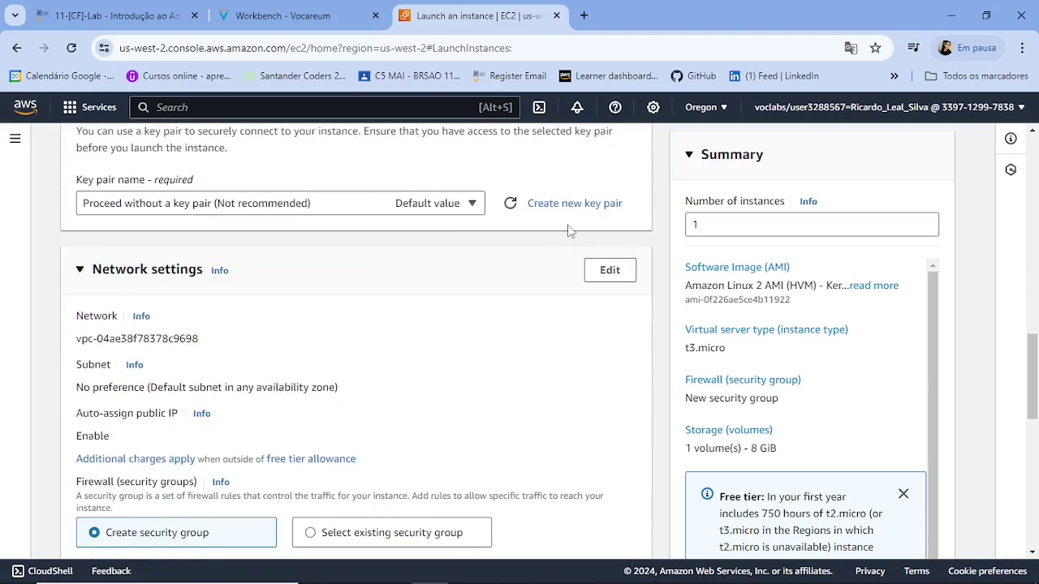
scroll(434, 245, up, 1)
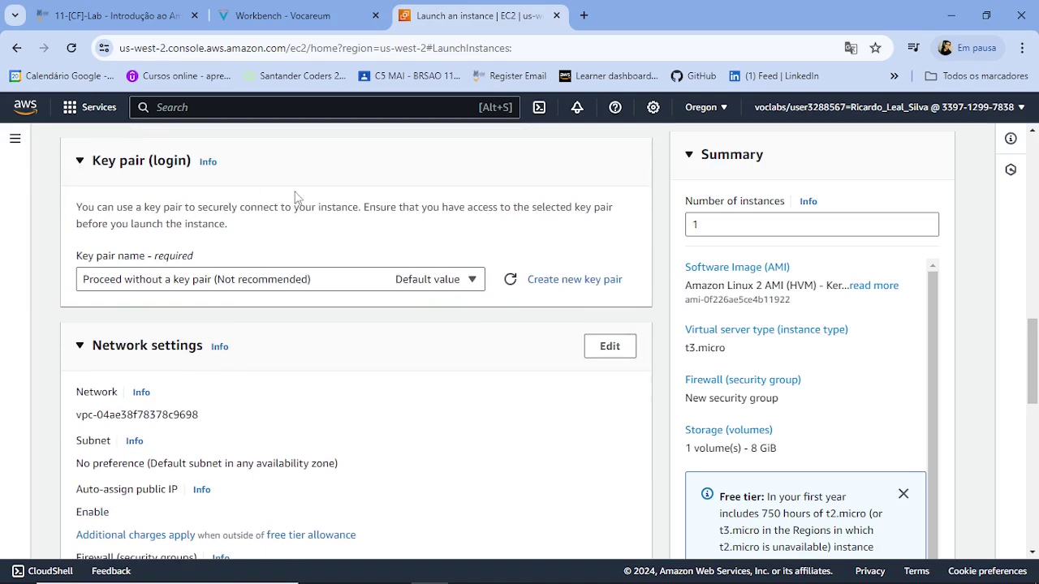
scroll(445, 380, down, 1)
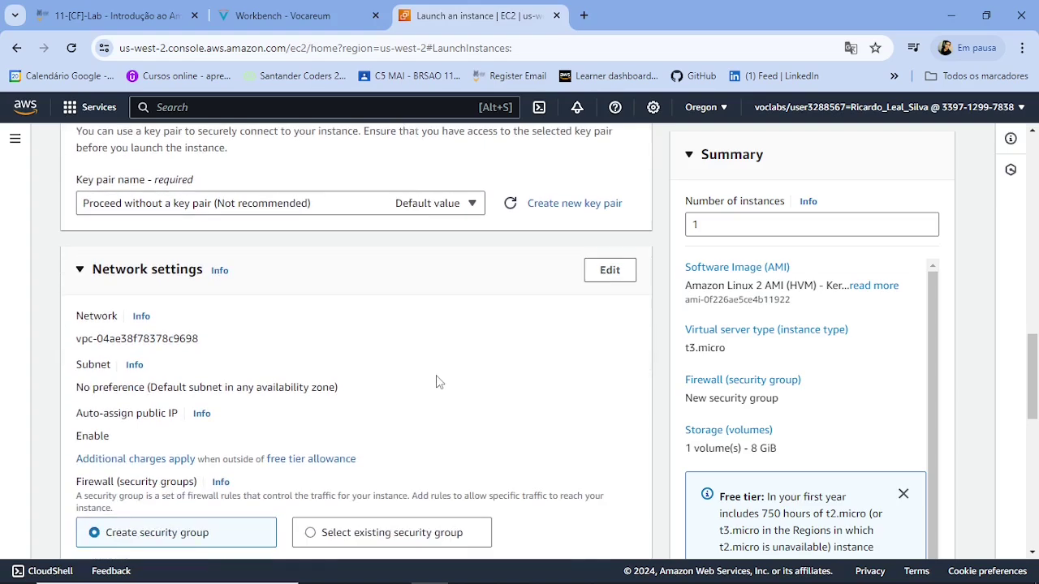
click(316, 18)
scroll(449, 293, down, 1)
scroll(449, 294, down, 1)
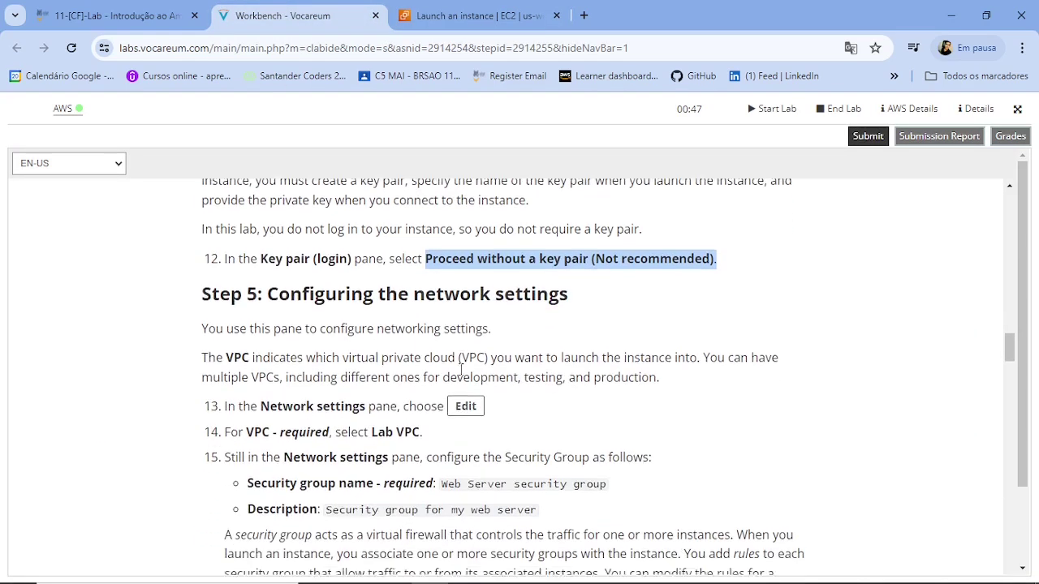
drag(409, 226, 568, 228)
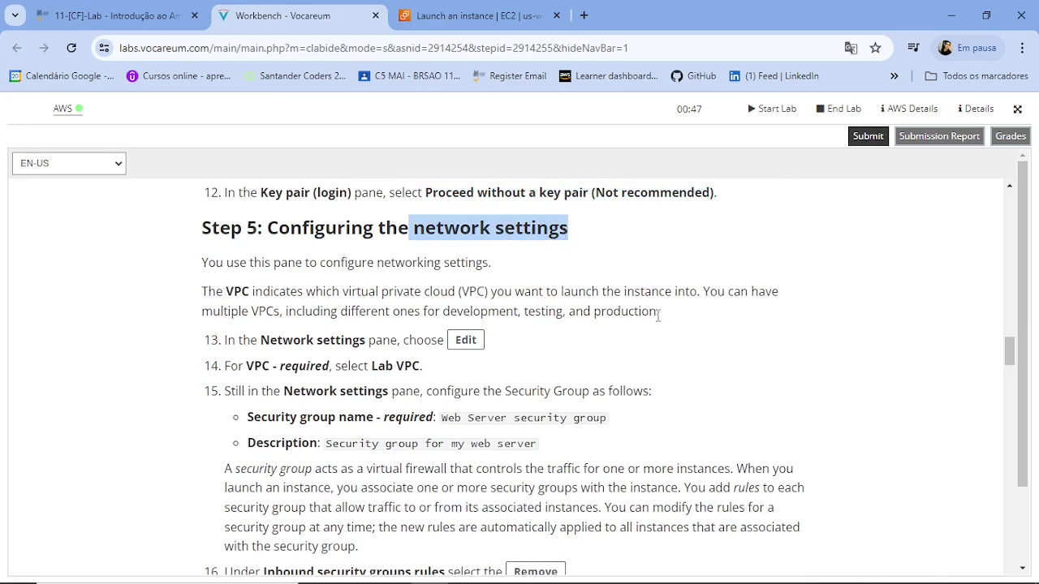
drag(656, 312, 203, 293)
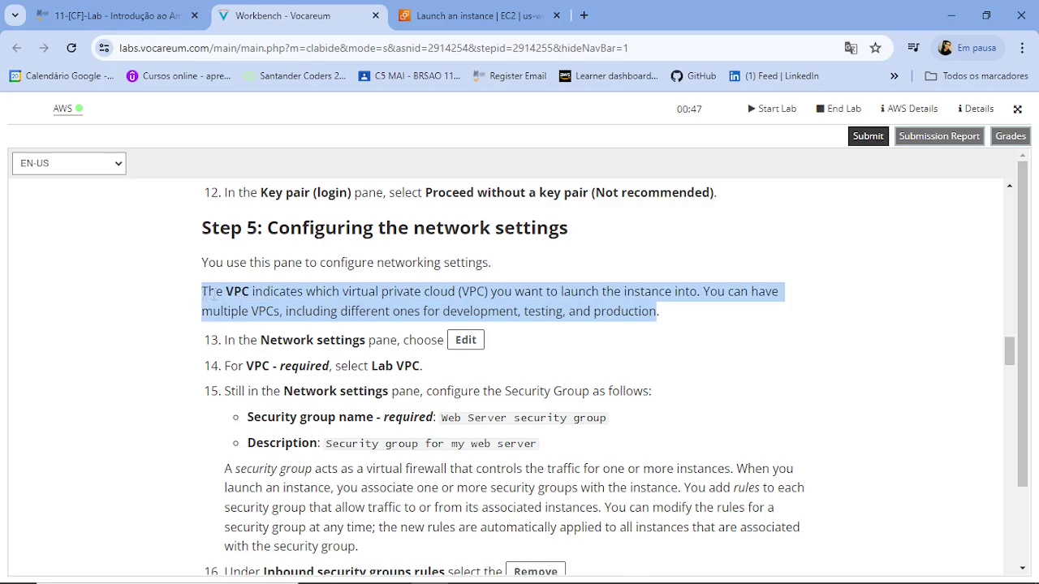
right_click(213, 295)
click(290, 396)
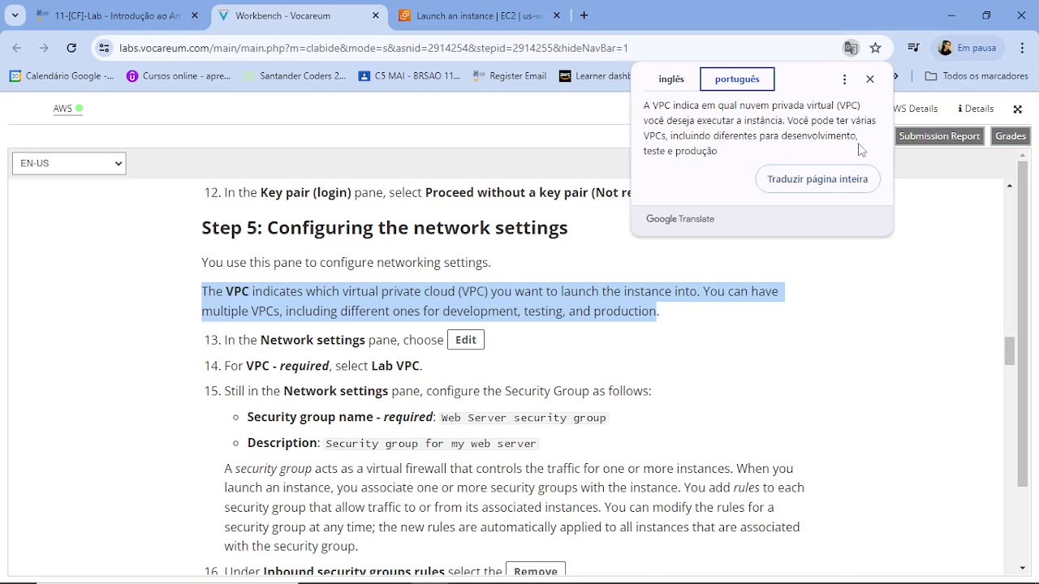
click(869, 81)
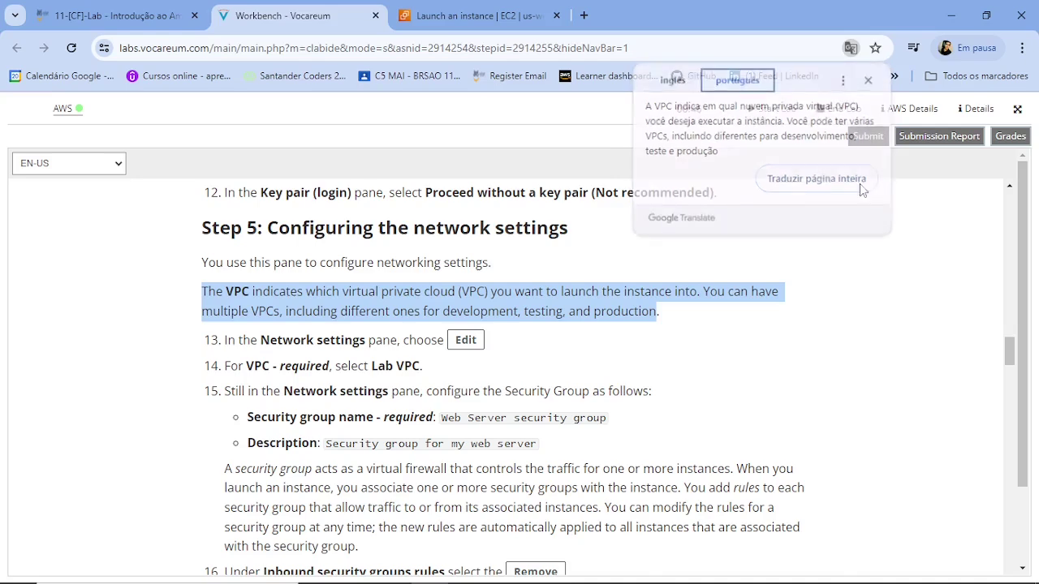
- Read instructions 13 and 14 of Step 5 on editing the network settings and choosing the VPC
scroll(714, 387, down, 1)
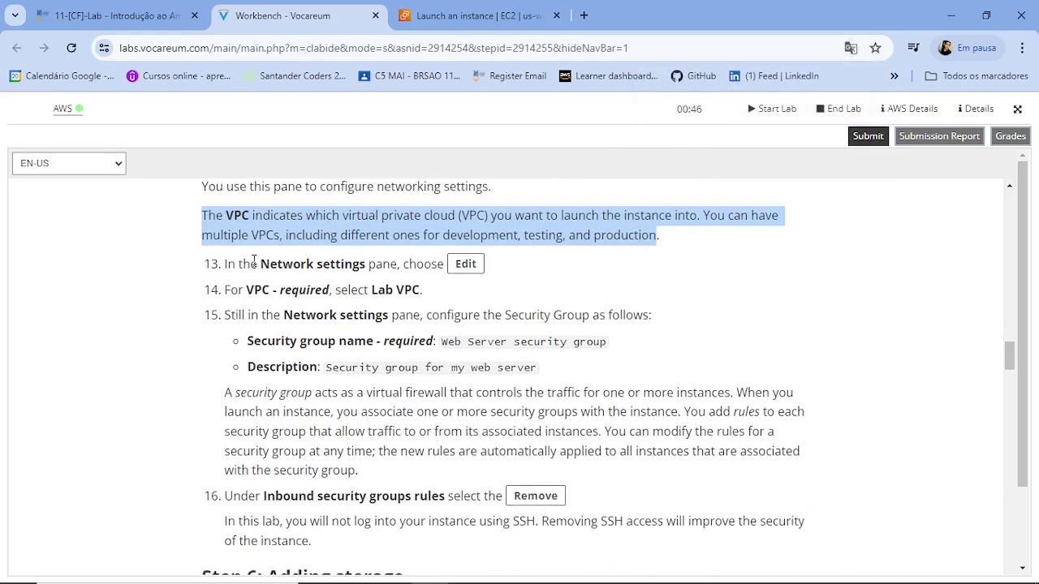
drag(254, 261, 370, 259)
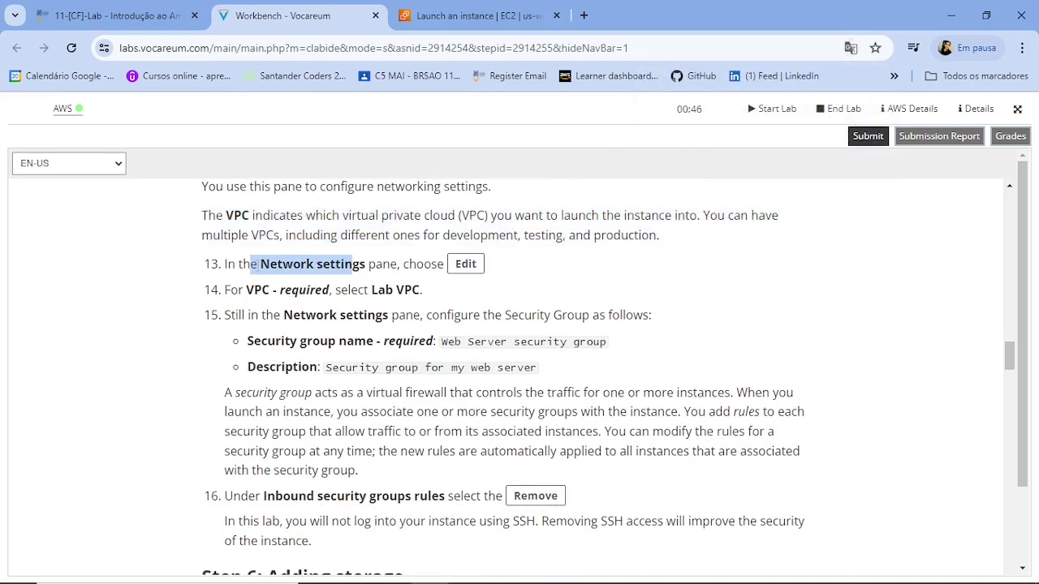
double_click(282, 264)
double_click(465, 264)
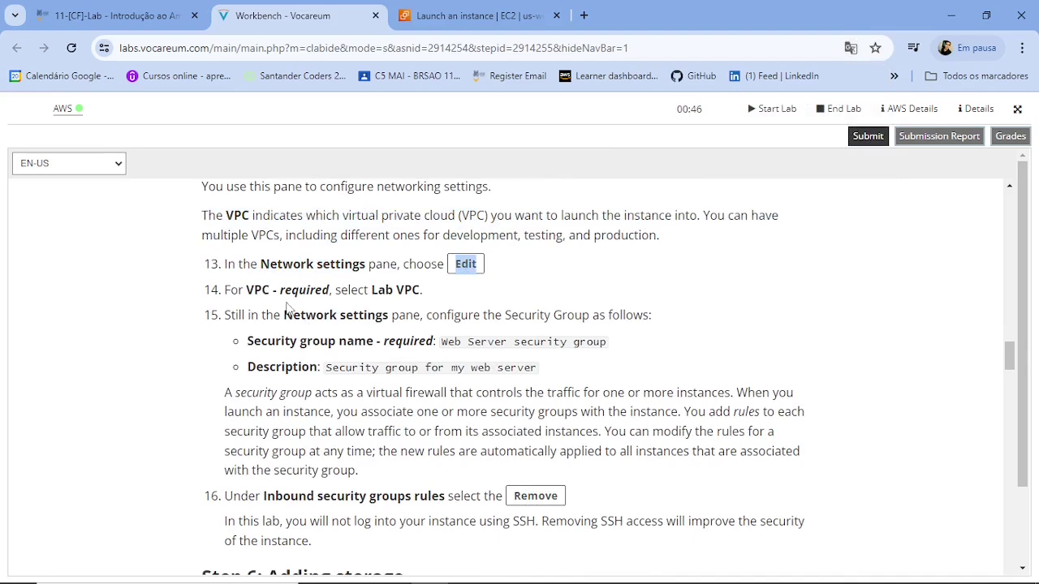
mouse_move(230, 291)
mouse_down()
mouse_move(268, 291)
mouse_move(225, 290)
mouse_up()
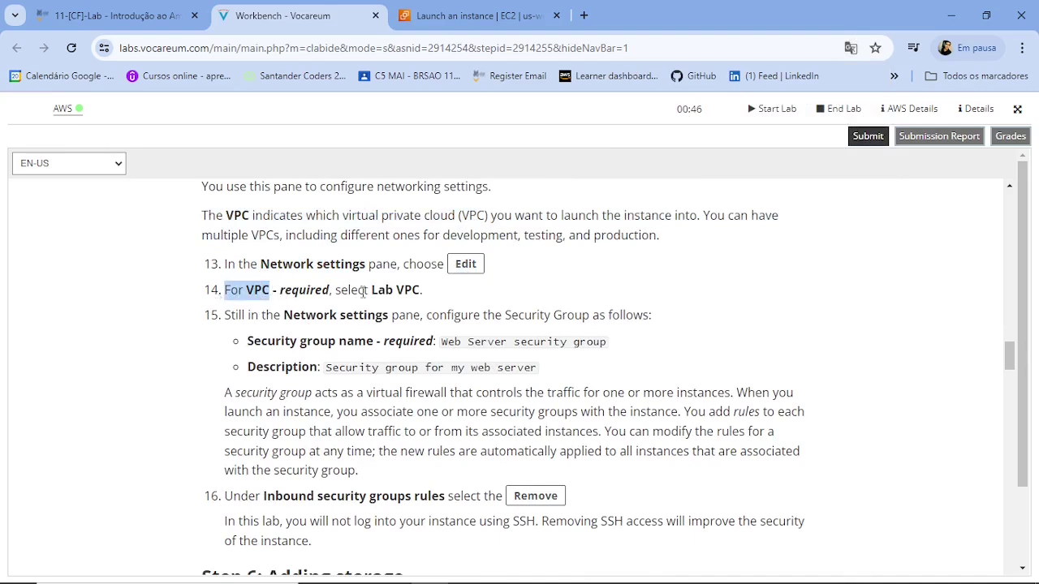
drag(367, 291, 435, 295)
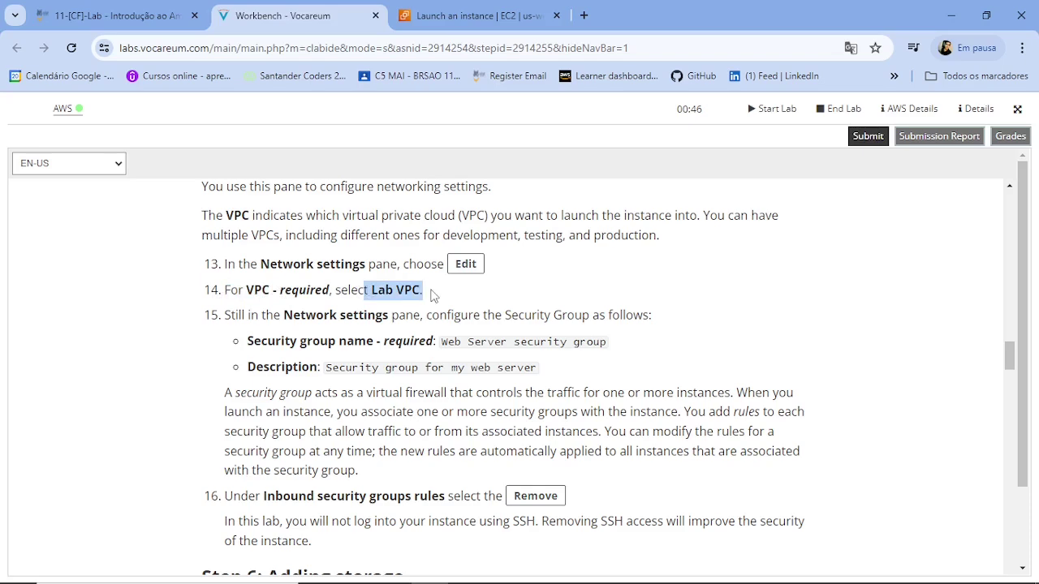
- Switch back to the AWS console, open the network settings for editing, and set the VPC to Lab VPC
click(432, 7)
scroll(297, 271, down, 1)
scroll(301, 297, up, 3)
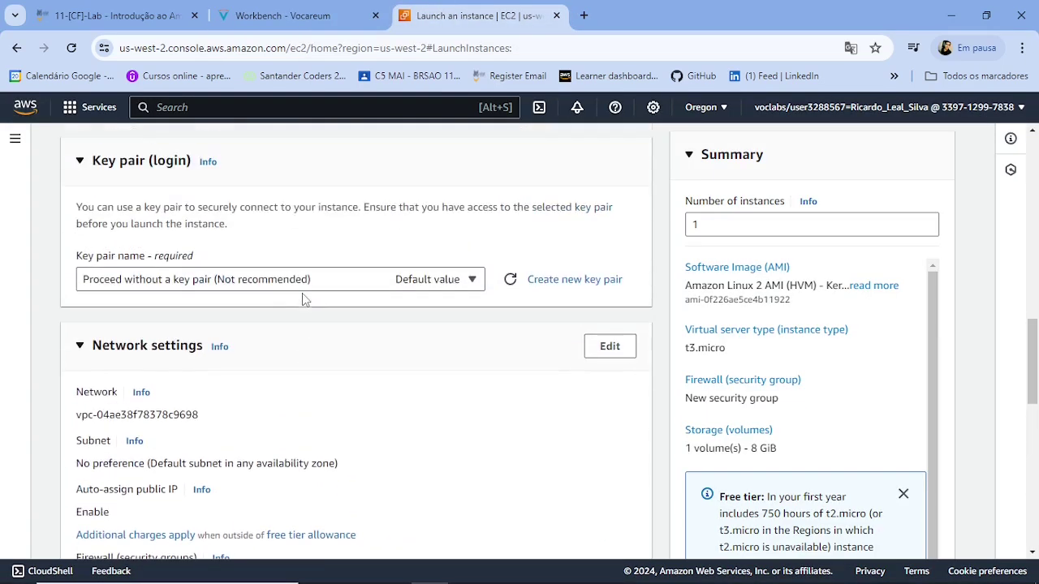
scroll(319, 329, down, 3)
scroll(487, 195, down, 1)
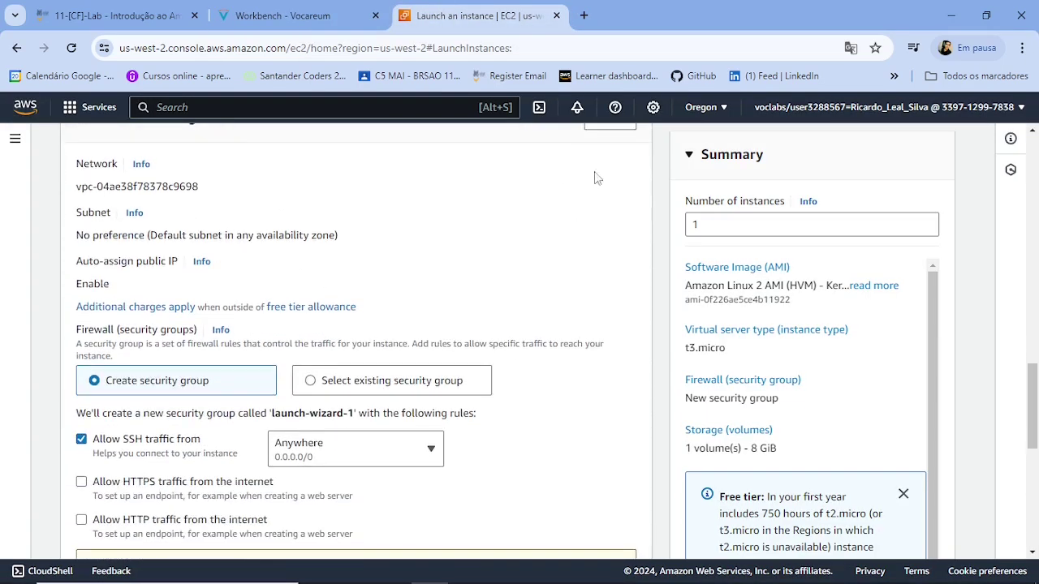
scroll(592, 195, up, 1)
scroll(589, 212, up, 1)
click(608, 200)
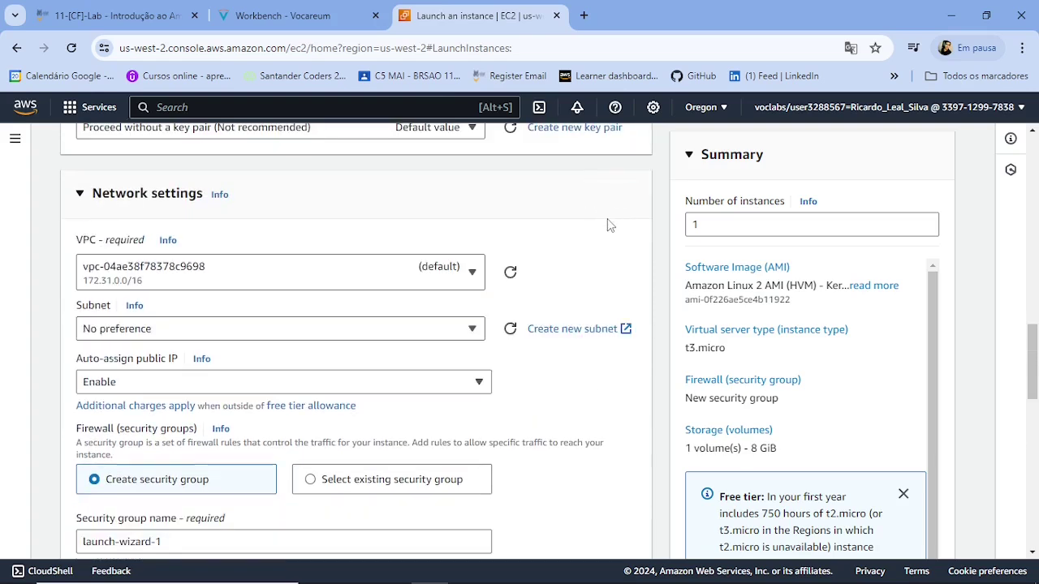
click(475, 273)
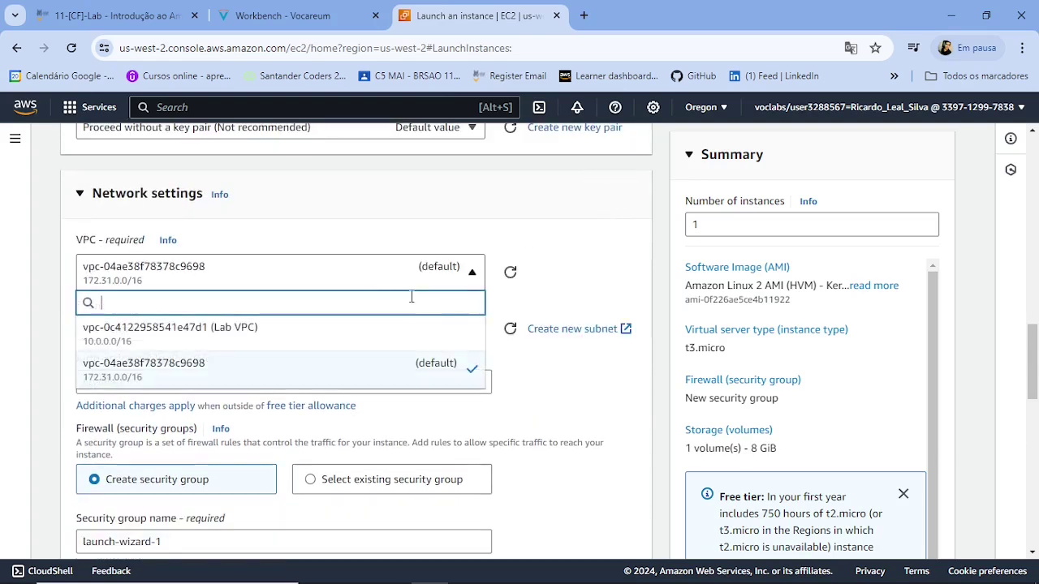
click(240, 333)
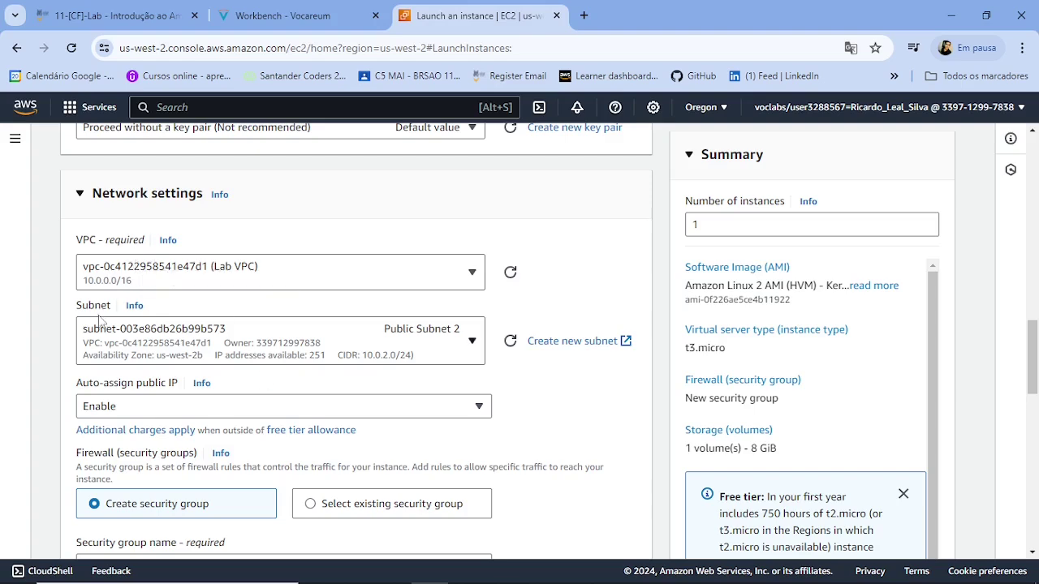
- Copy the security group name from instruction 15 in the Vocareum workbench and set it in the AWS console as "Web Server security group"
scroll(276, 271, down, 1)
click(282, 16)
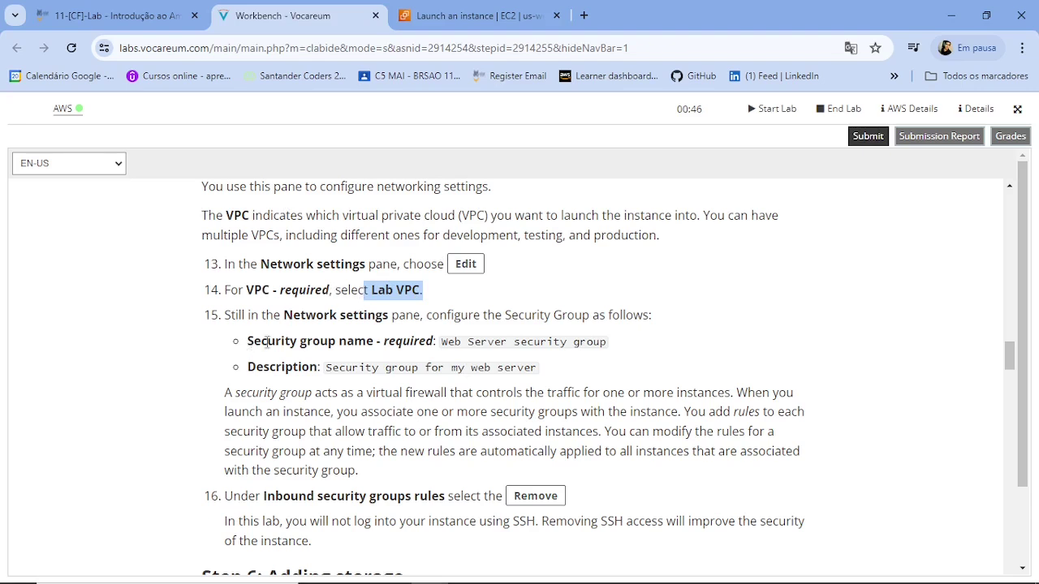
drag(248, 341, 609, 344)
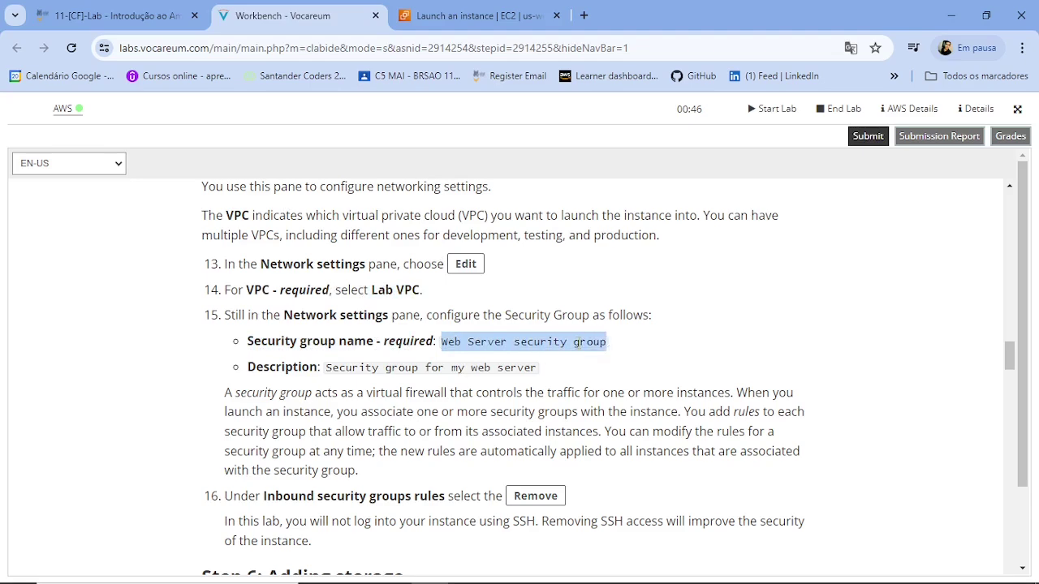
right_click(580, 341)
click(613, 362)
click(479, 15)
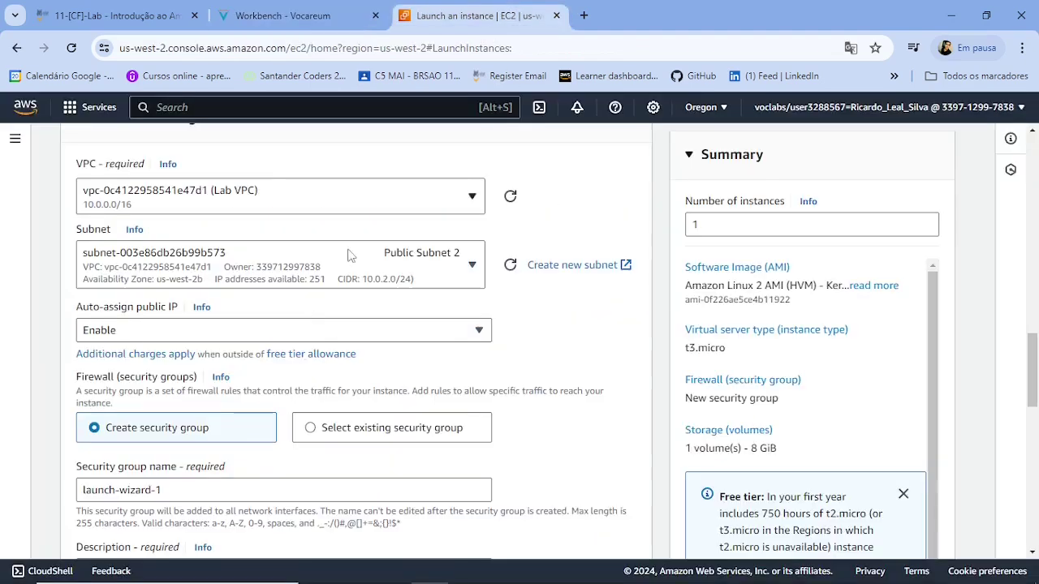
scroll(182, 273, down, 2)
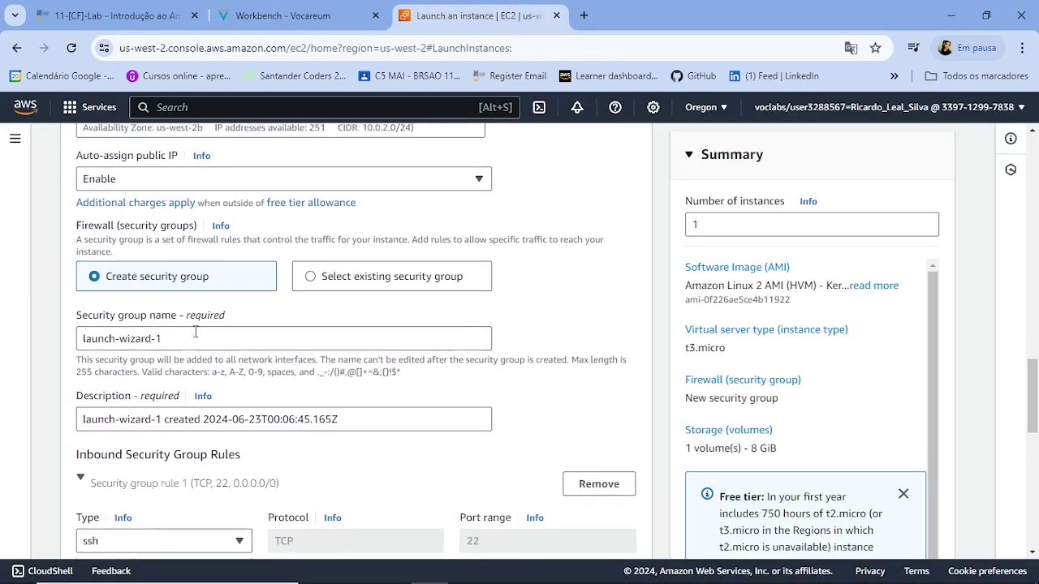
drag(186, 339, 87, 339)
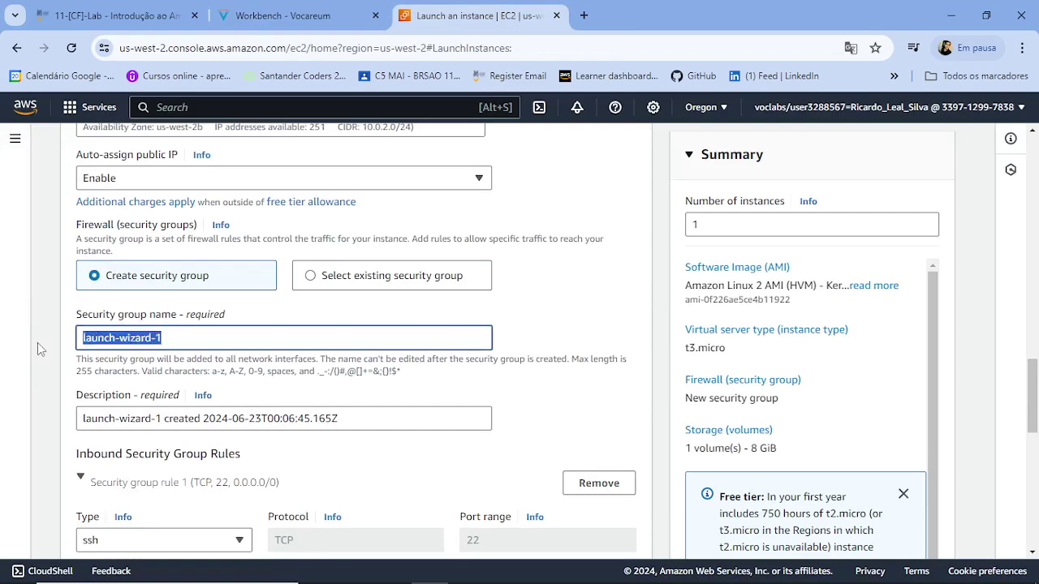
key(ctrl+v)
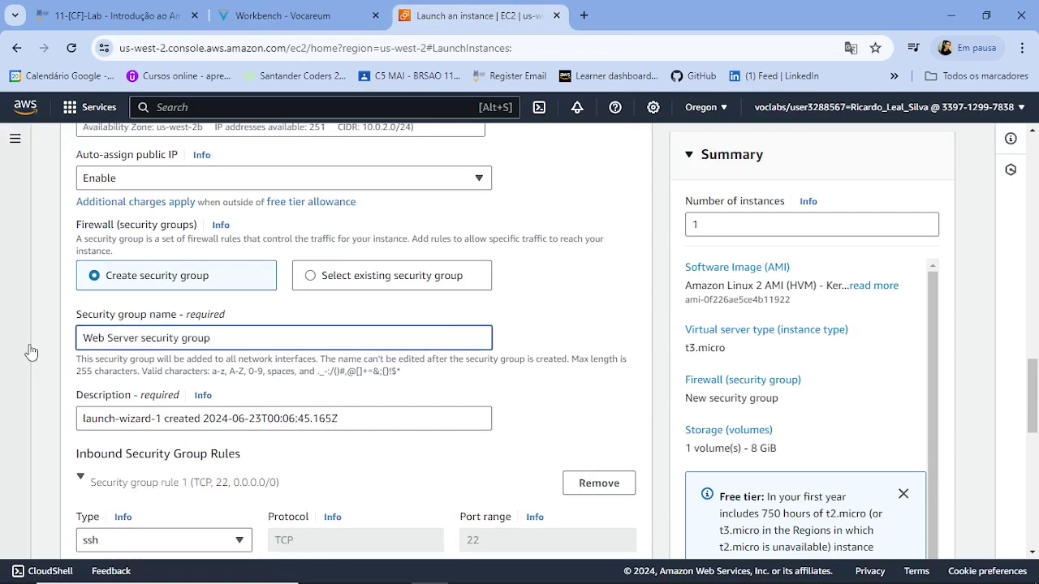
- Copy the description from instruction 15 in the workbench and set the security group's description in the AWS console to "Security group for my web server"
click(280, 15)
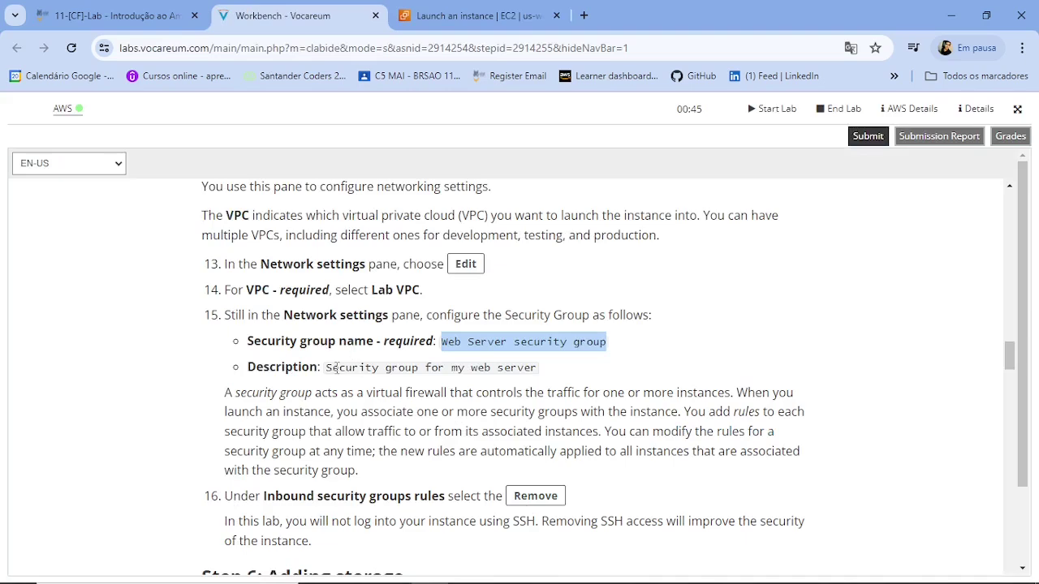
drag(327, 367, 515, 373)
right_click(514, 373)
click(537, 387)
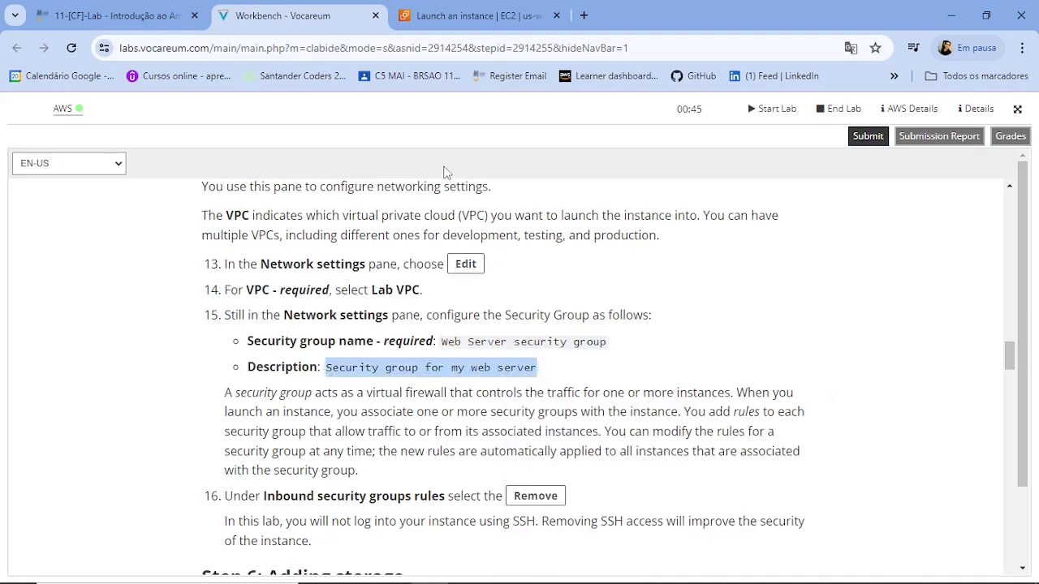
click(442, 17)
drag(366, 421, 18, 439)
key(ctrl+v)
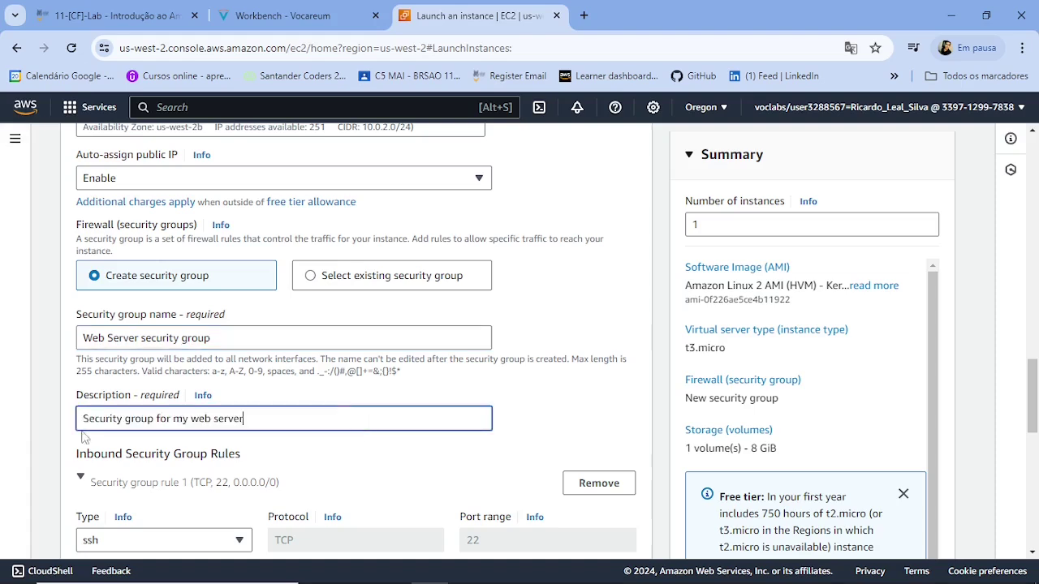
- Switch to the Vocareum workbench and read instruction 16 about the inbound security group rules
scroll(406, 422, down, 1)
click(306, 10)
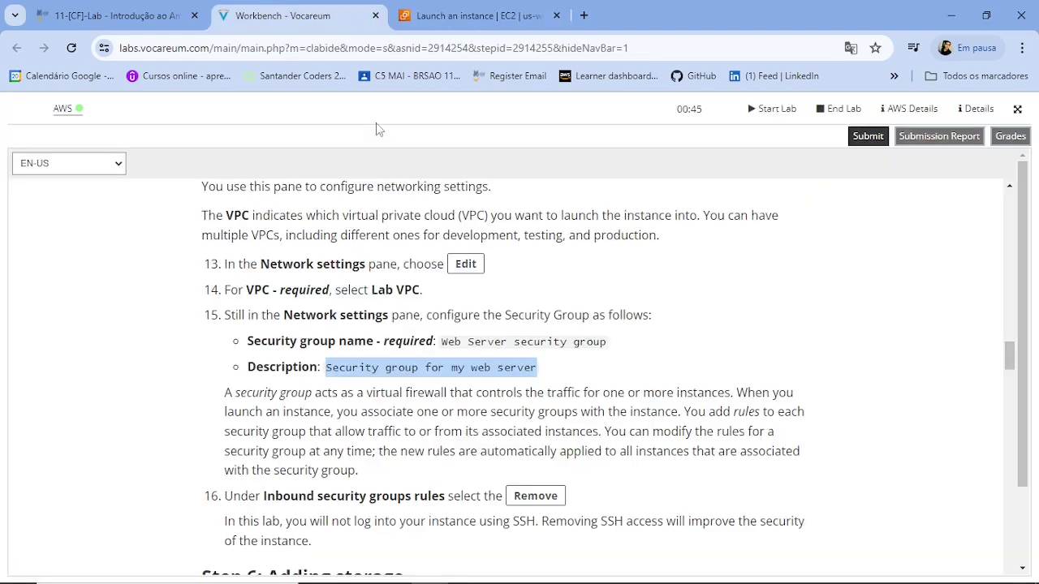
scroll(460, 355, down, 1)
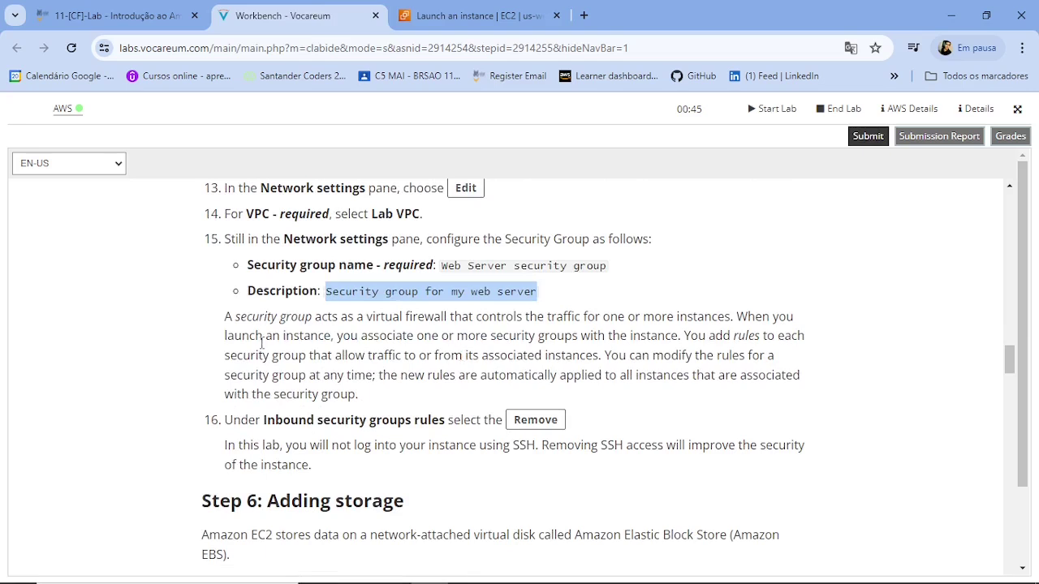
scroll(253, 420, down, 1)
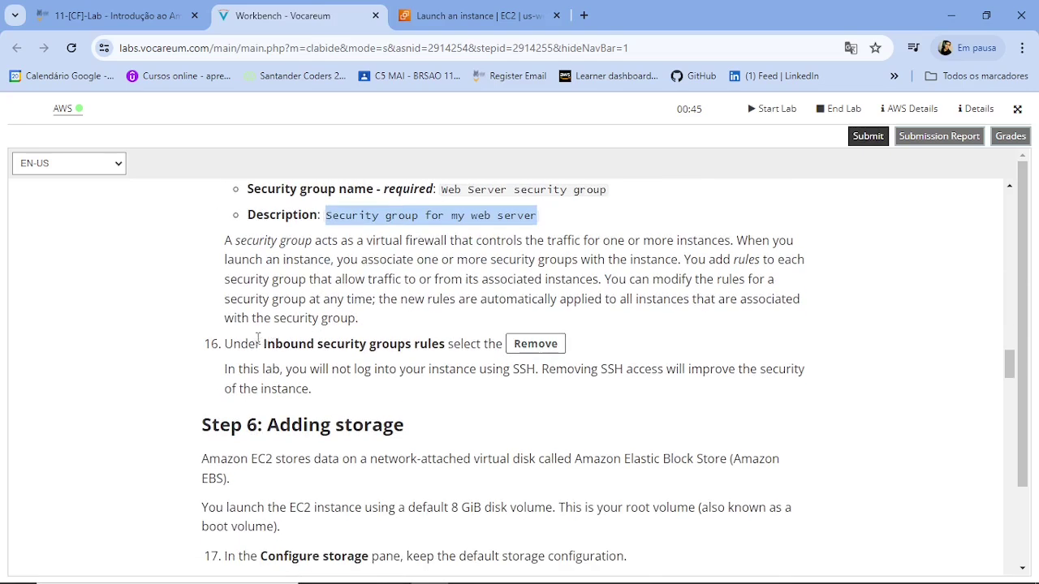
drag(265, 343, 434, 339)
click(513, 349)
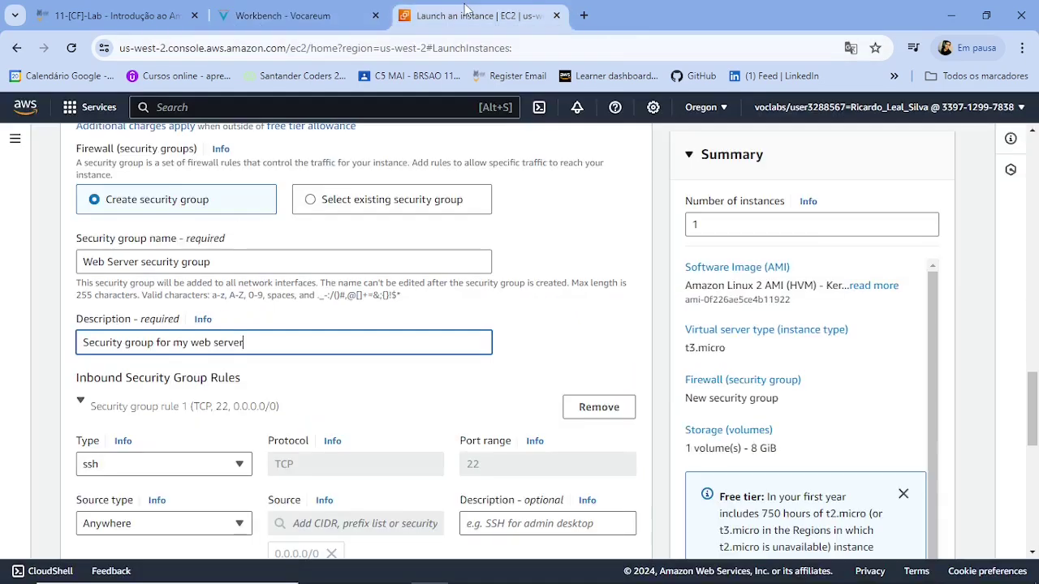
- Switch back to the AWS console and remove inbound security group rule 1 for SSH
click(468, 15)
scroll(203, 438, down, 1)
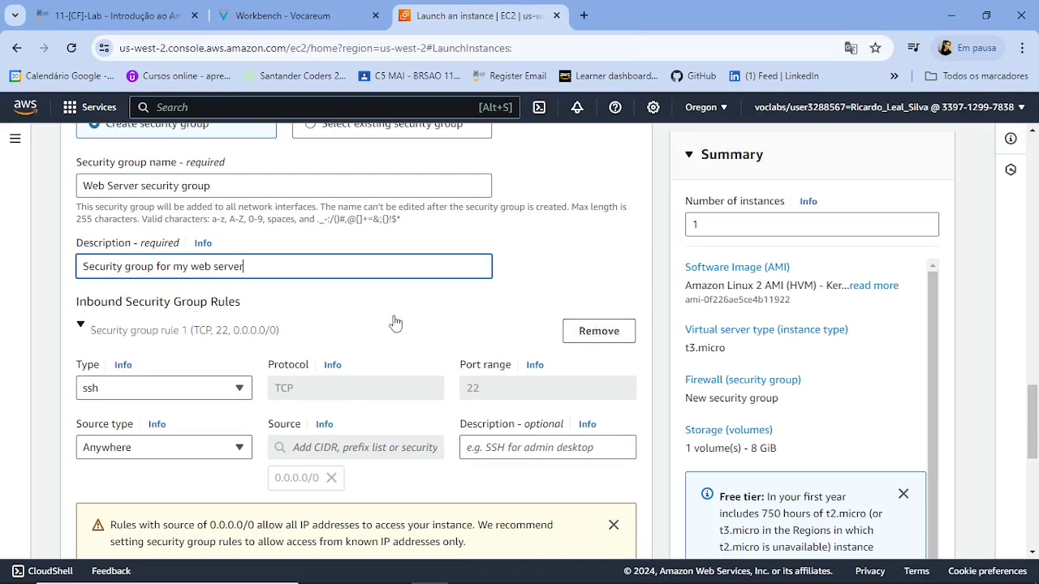
click(597, 337)
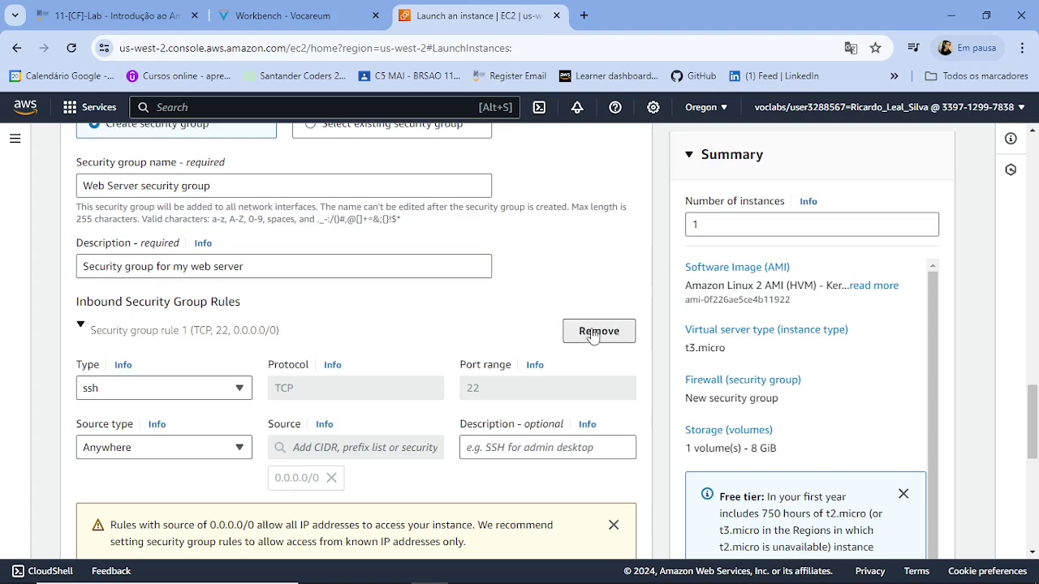
- Switch to the Vocareum workbench and read Step 6: Adding storage, including instruction 17 on the storage configuration
click(329, 14)
scroll(514, 371, down, 1)
scroll(454, 372, down, 1)
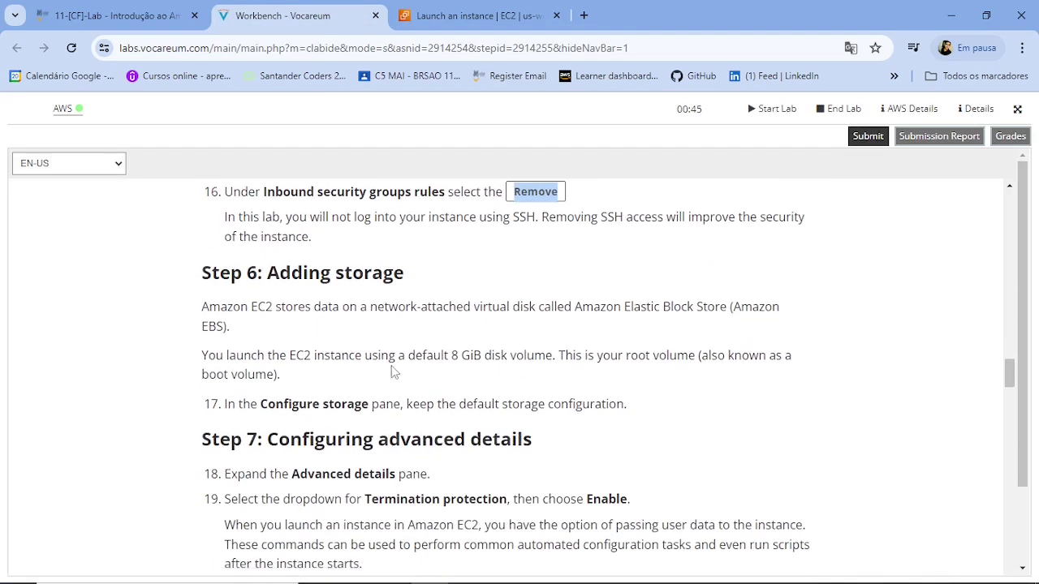
drag(269, 276, 244, 274)
click(409, 274)
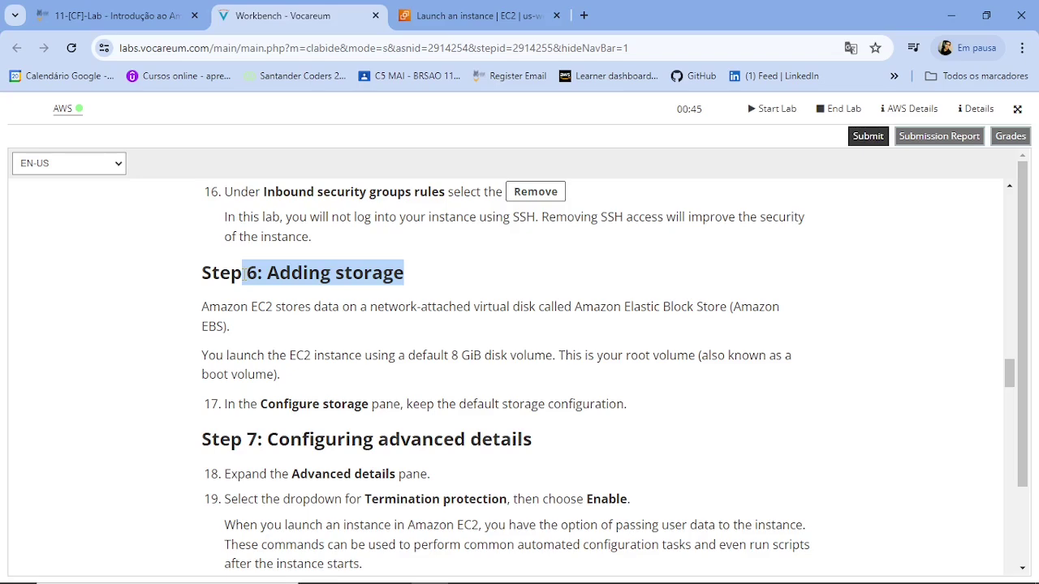
- Reread instruction 17 about keeping the default storage configuration and skim Step 7: Configuring advanced details in the workbench guide
scroll(245, 268, down, 1)
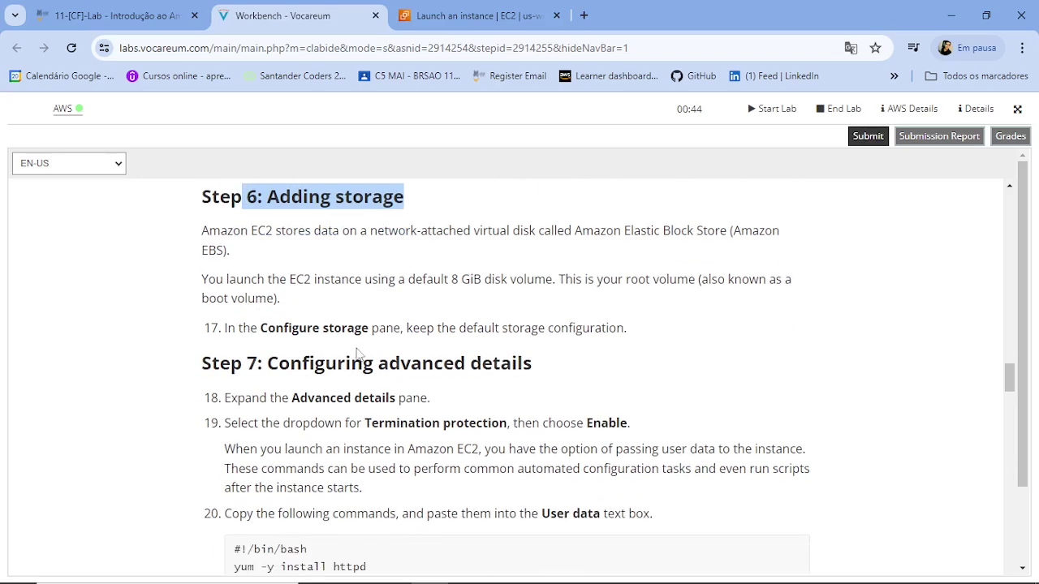
scroll(325, 272, down, 2)
scroll(410, 322, up, 1)
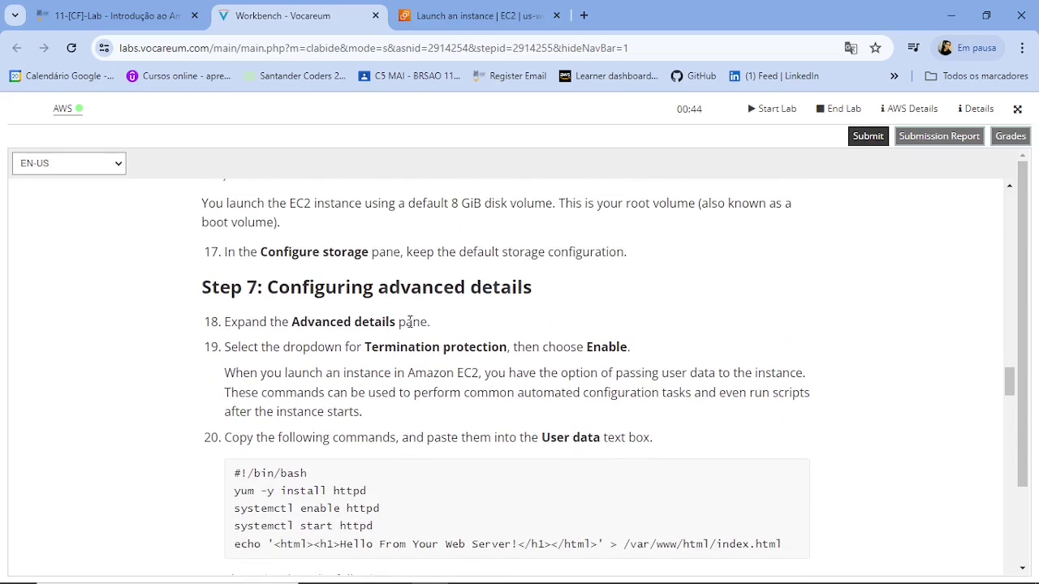
scroll(445, 336, up, 1)
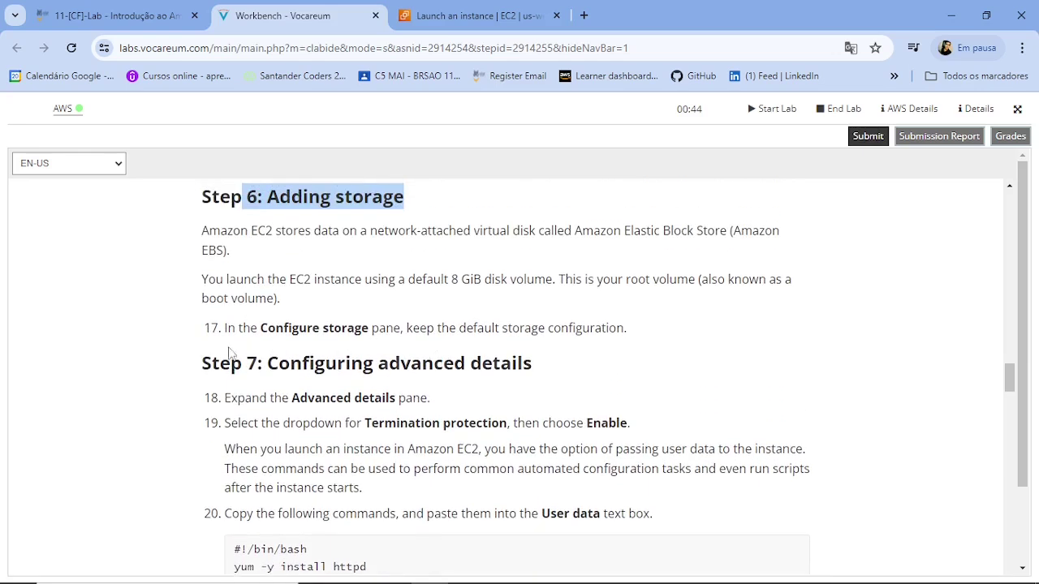
drag(262, 331, 195, 331)
click(635, 331)
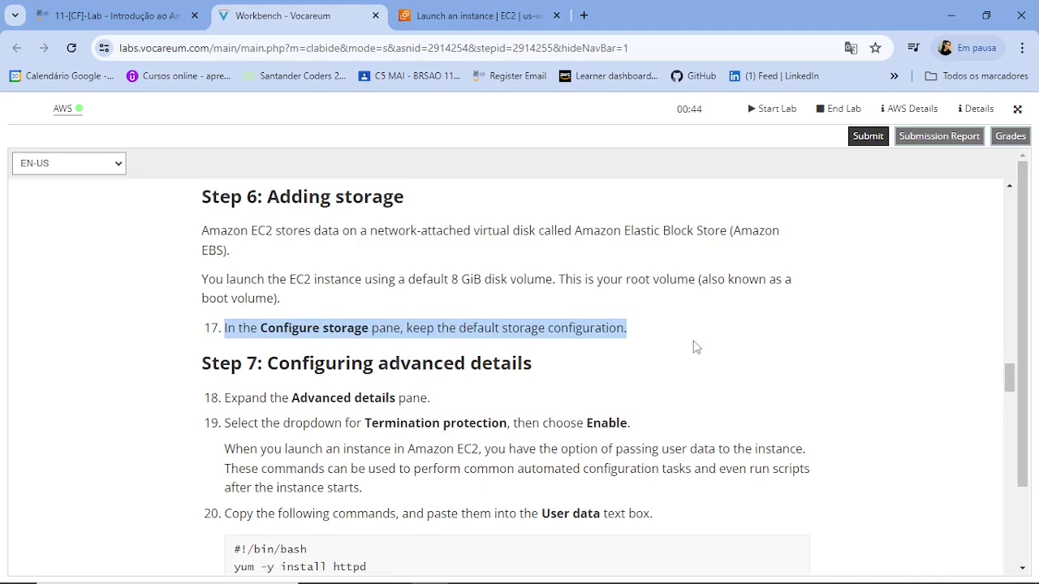
- Switch to the AWS console and check the root volume's size and type in the Configure storage section
click(431, 10)
scroll(399, 331, up, 3)
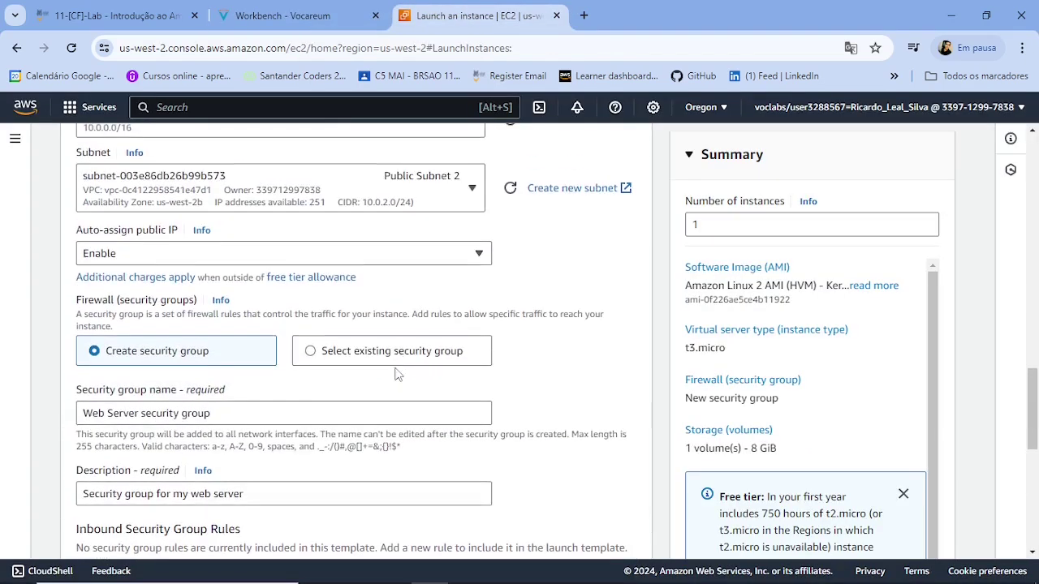
scroll(400, 375, down, 4)
scroll(401, 377, down, 3)
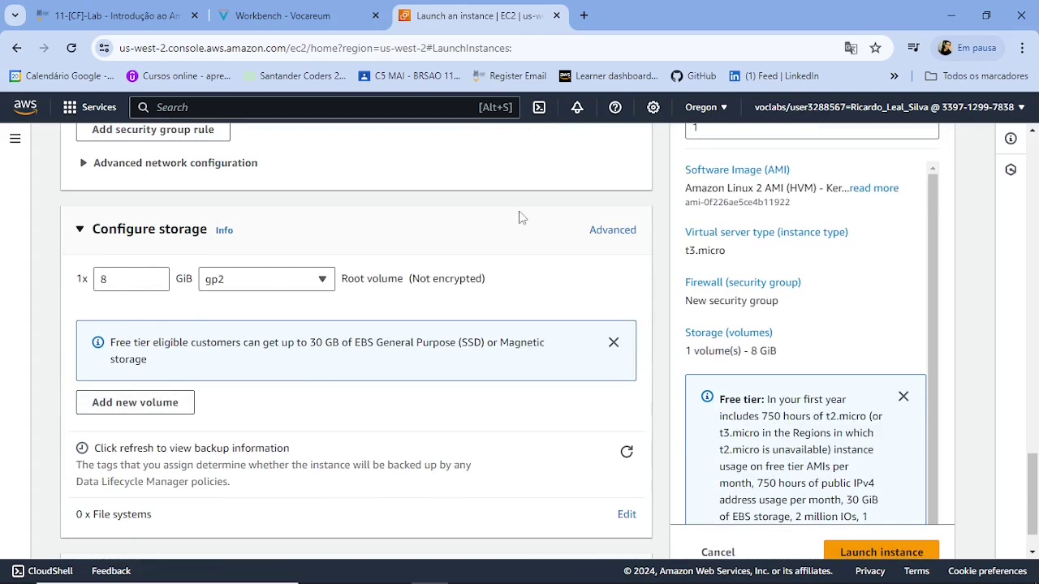
double_click(104, 279)
click(172, 248)
scroll(449, 424, down, 1)
- Switch to the Vocareum workbench and read Step 7: Configuring advanced details, including instruction 18
click(253, 13)
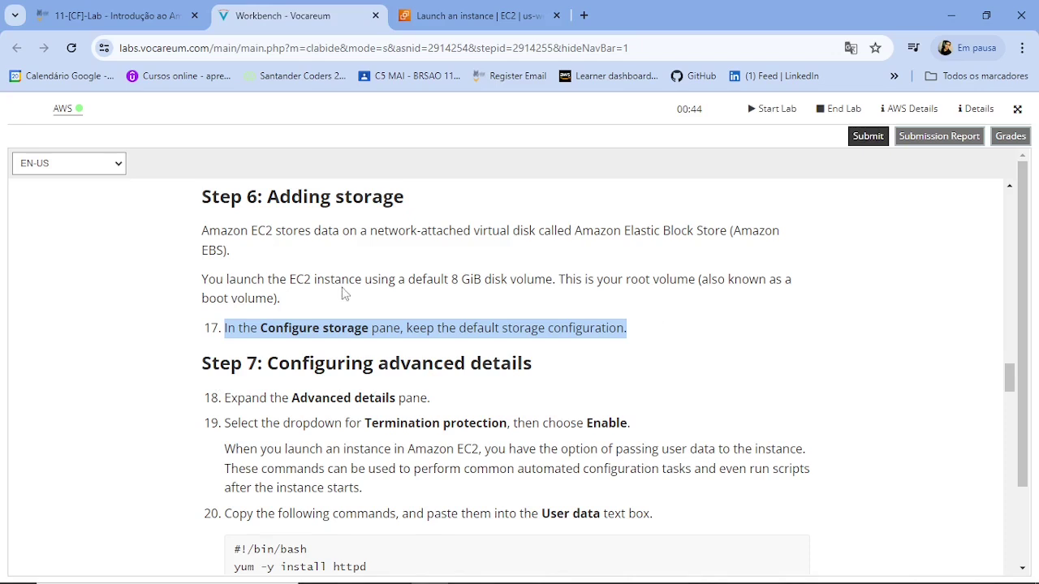
scroll(336, 281, down, 1)
scroll(328, 389, down, 1)
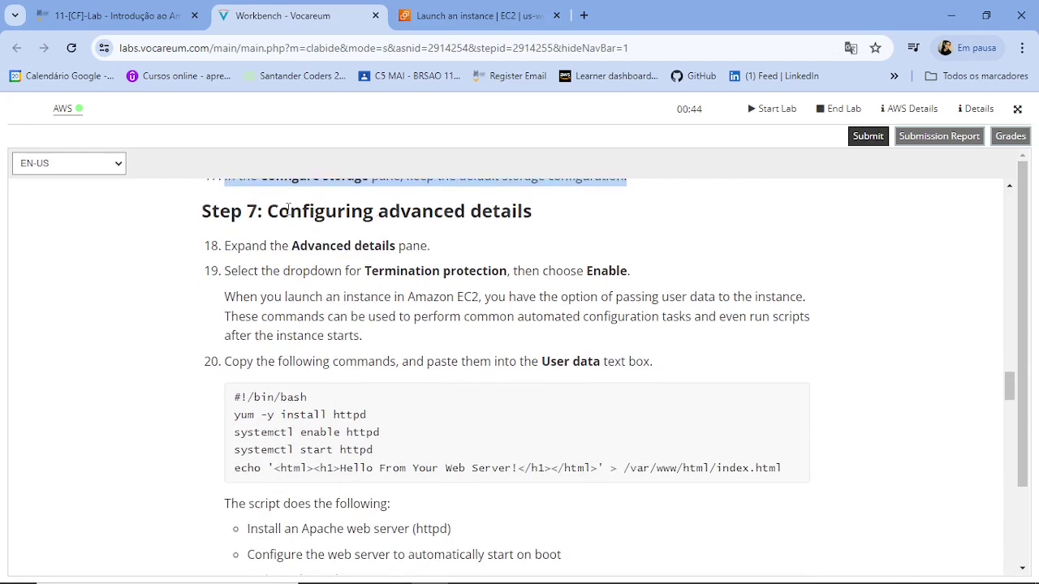
click(477, 208)
double_click(478, 208)
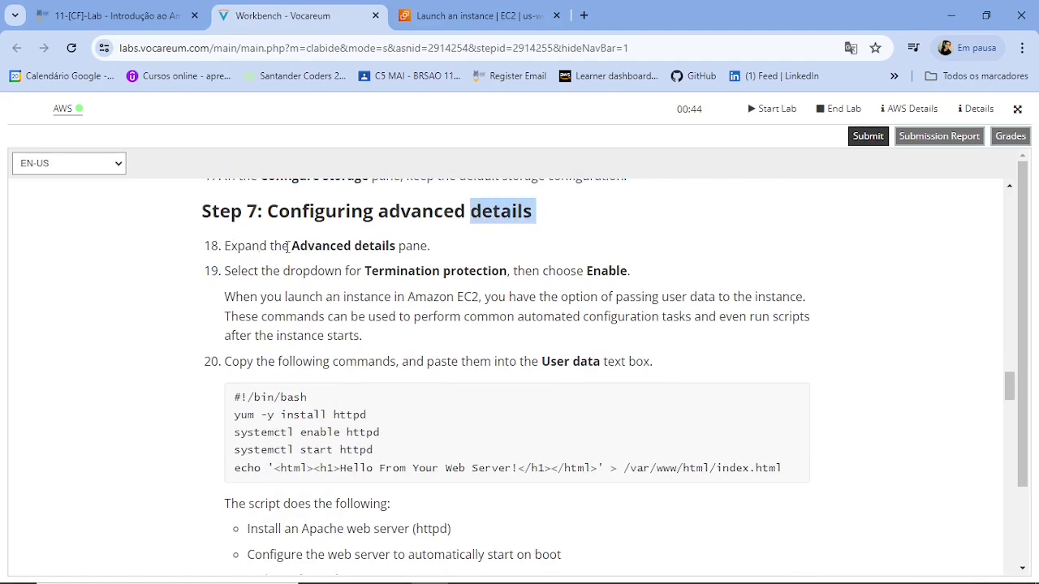
- Switch to the AWS console and expand the Advanced details section of the instance launch form
click(412, 10)
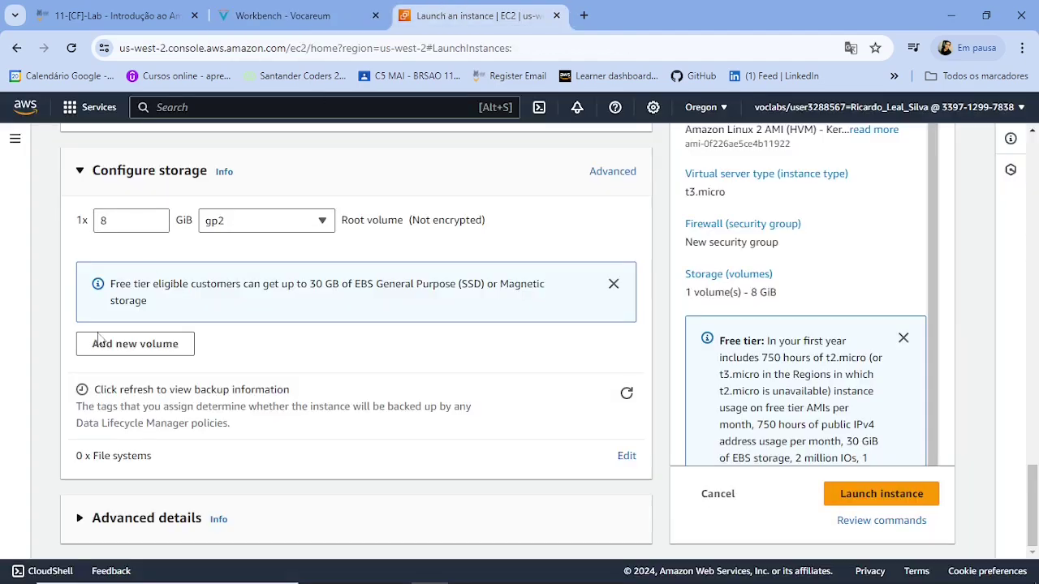
click(78, 519)
scroll(245, 441, down, 4)
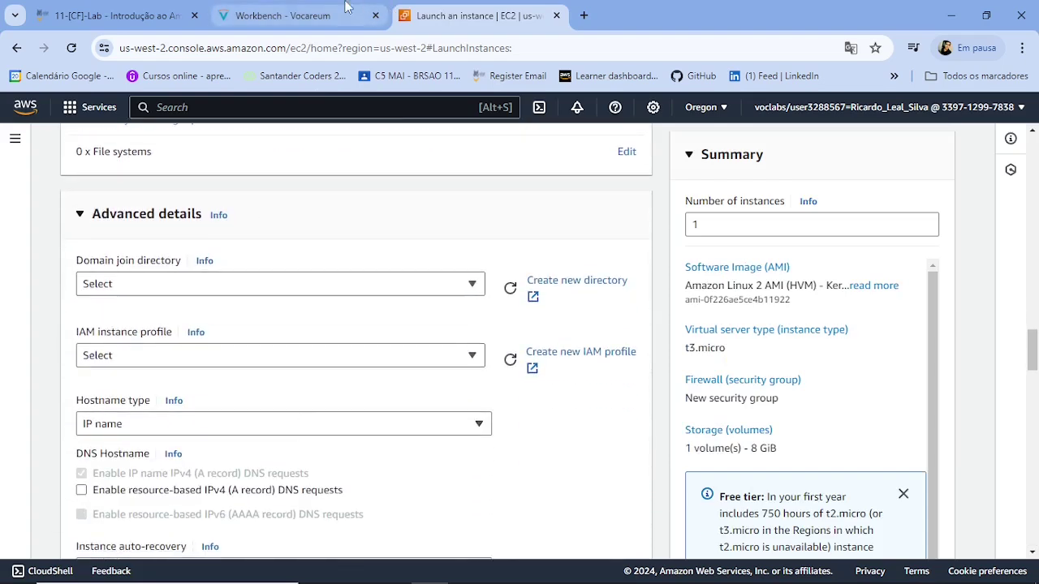
- Switch to the Vocareum workbench and read instruction 19 about Termination protection
click(284, 15)
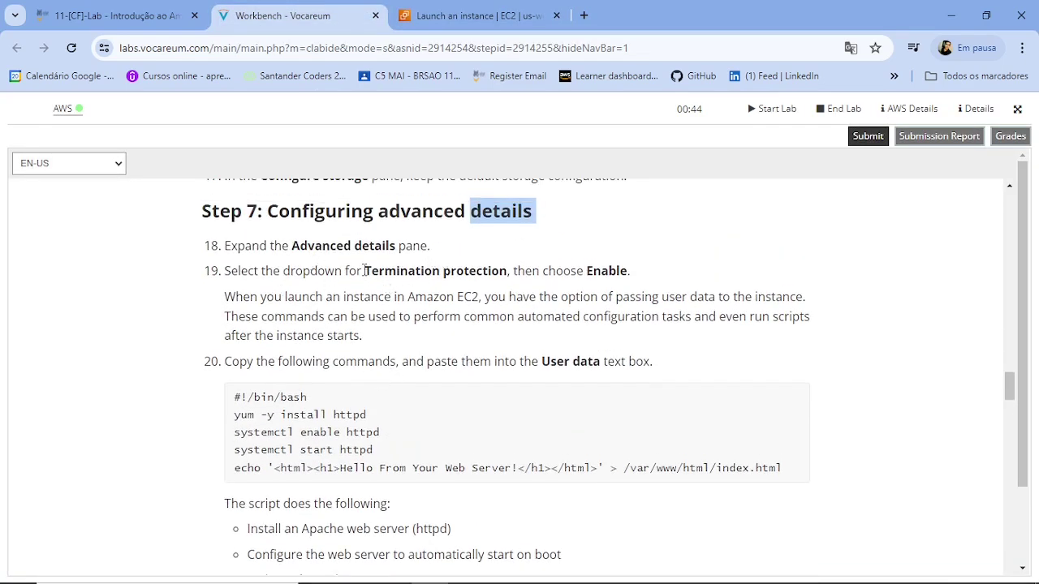
drag(365, 271, 509, 274)
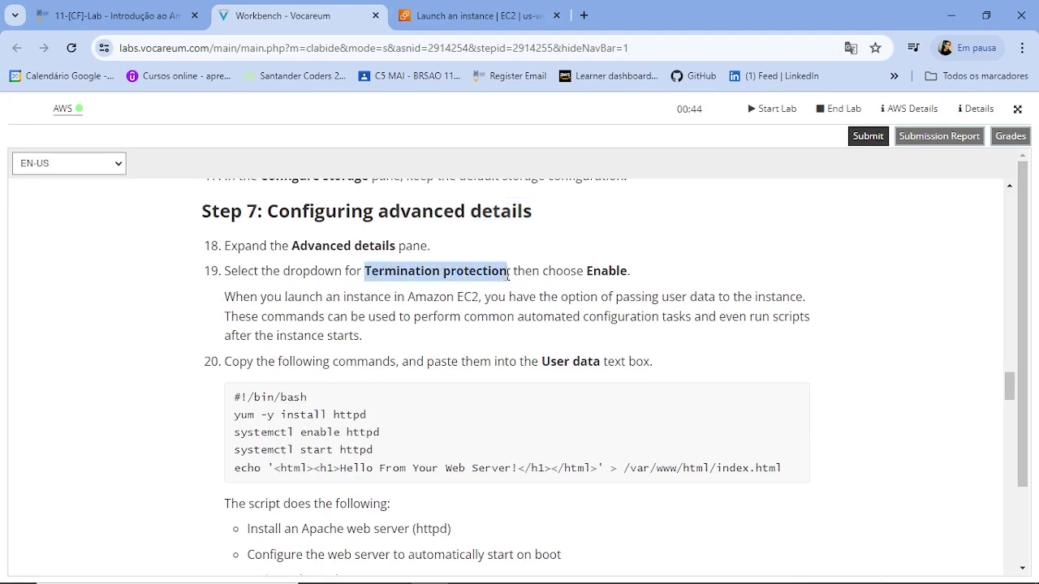
click(447, 270)
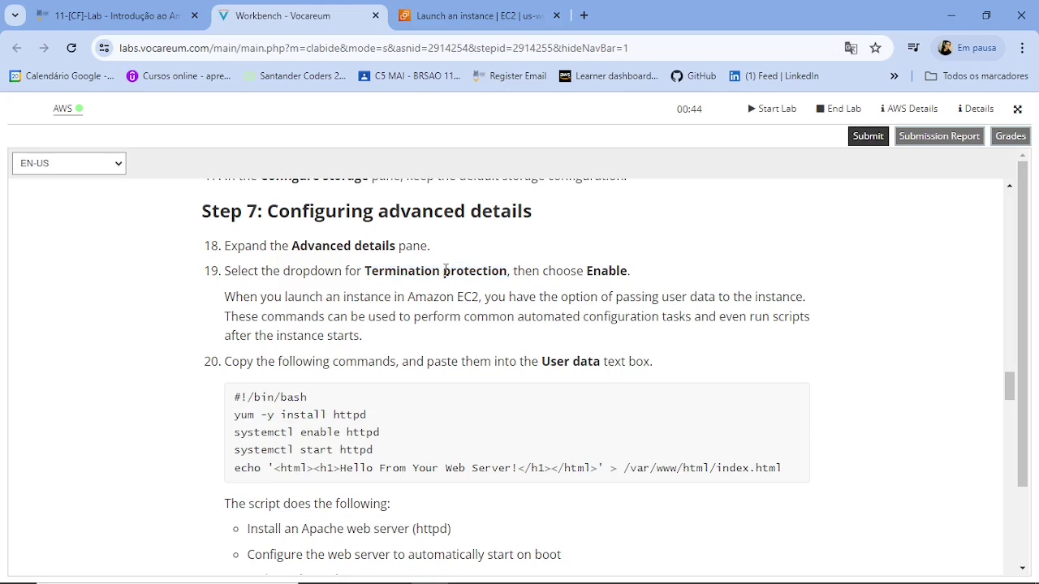
drag(439, 272, 364, 271)
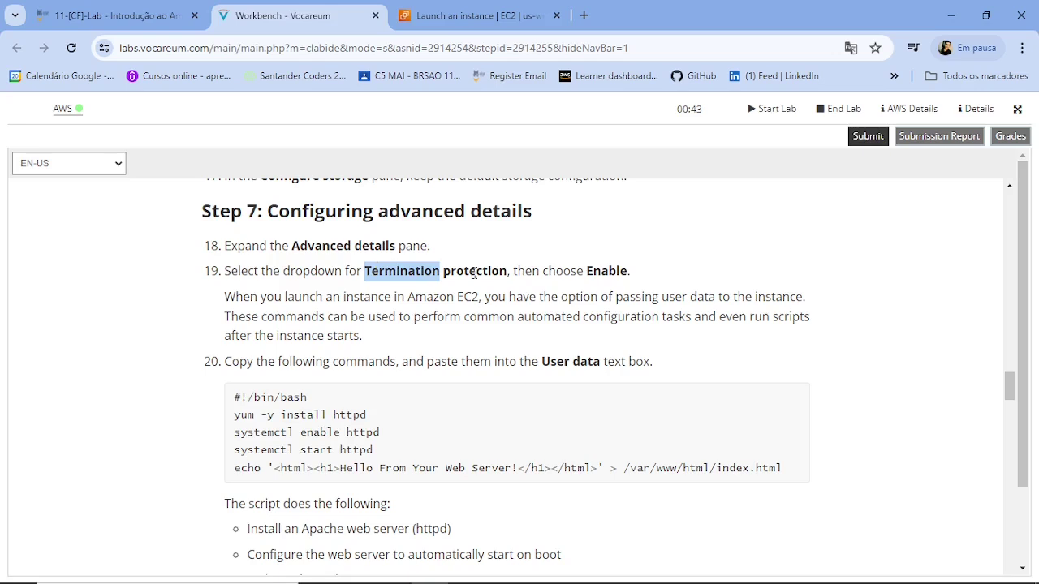
- Switch to the AWS console and set Termination protection to Enable in the Advanced details
click(476, 23)
scroll(142, 367, down, 3)
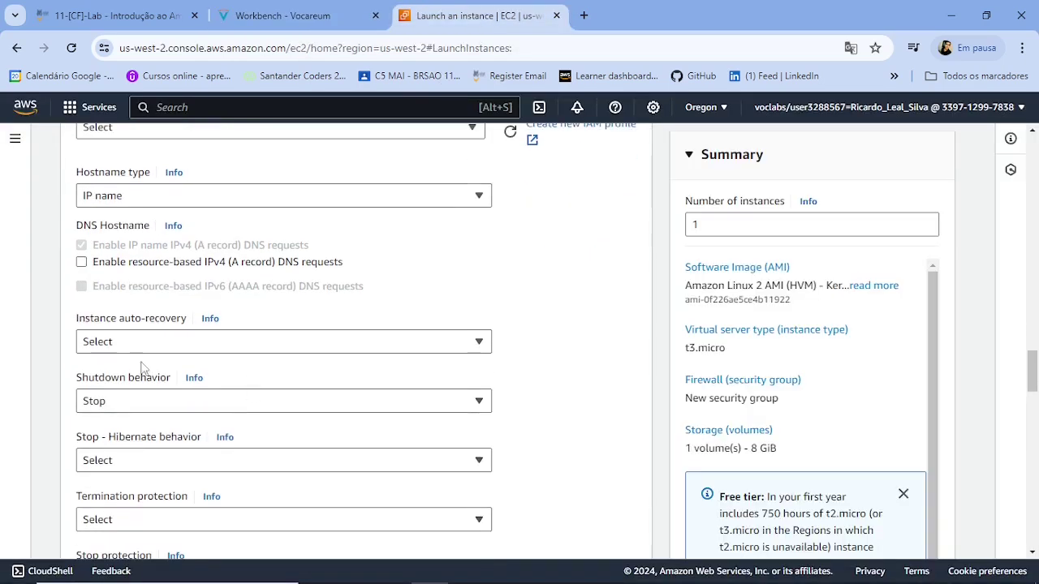
scroll(143, 367, up, 1)
scroll(194, 329, down, 2)
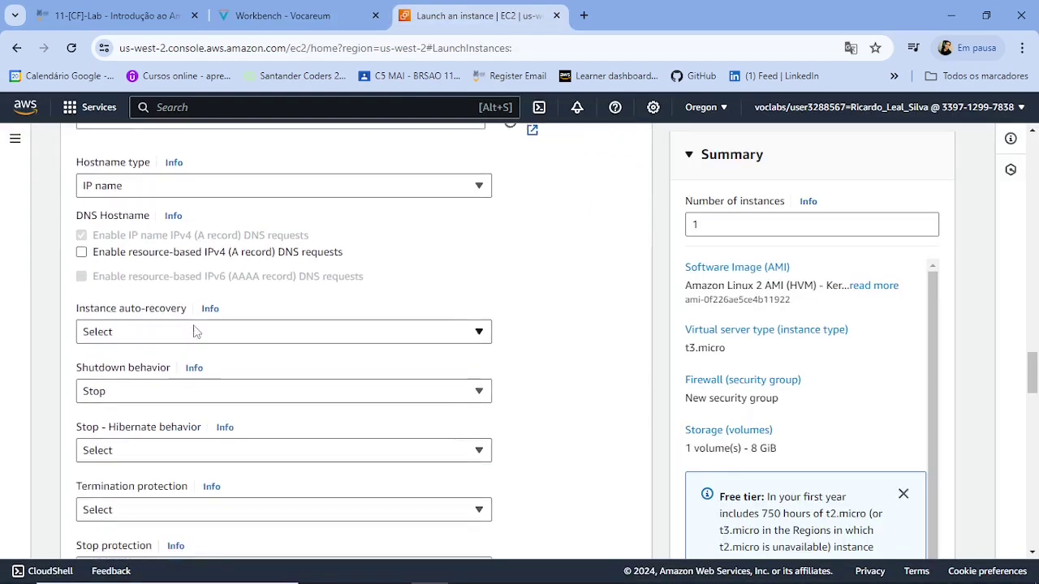
click(313, 12)
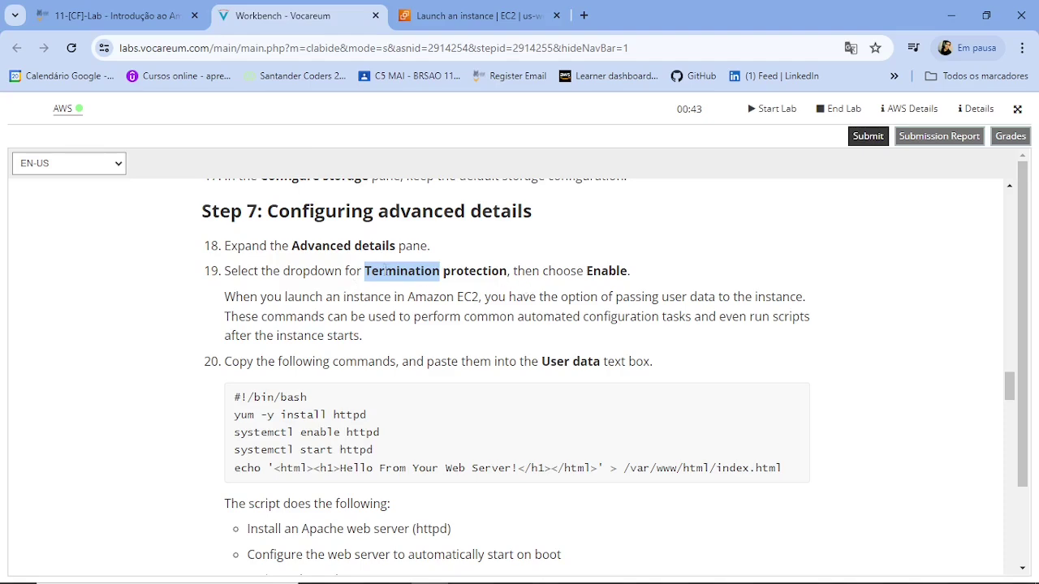
click(443, 15)
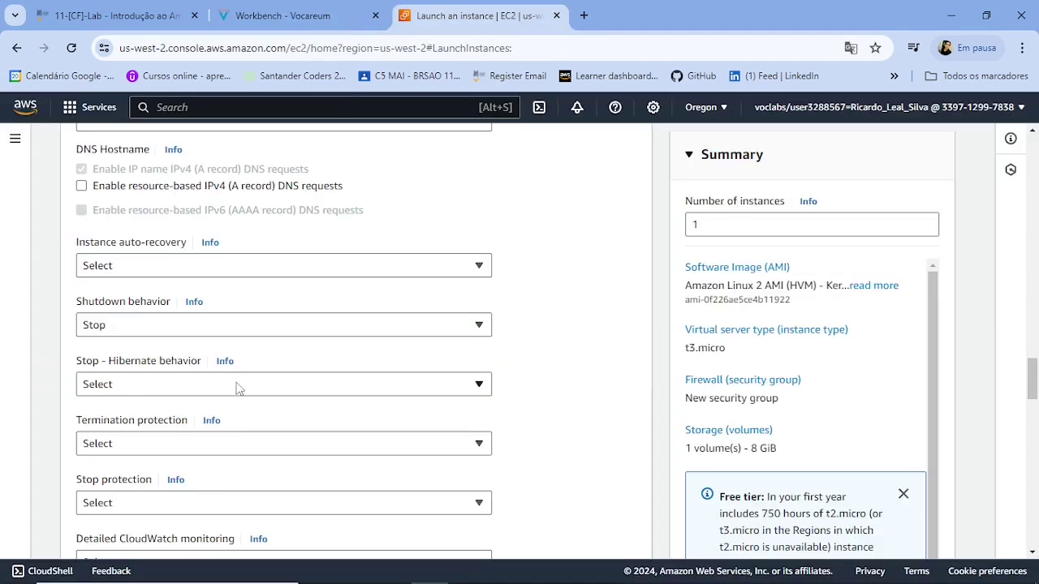
scroll(159, 376, down, 1)
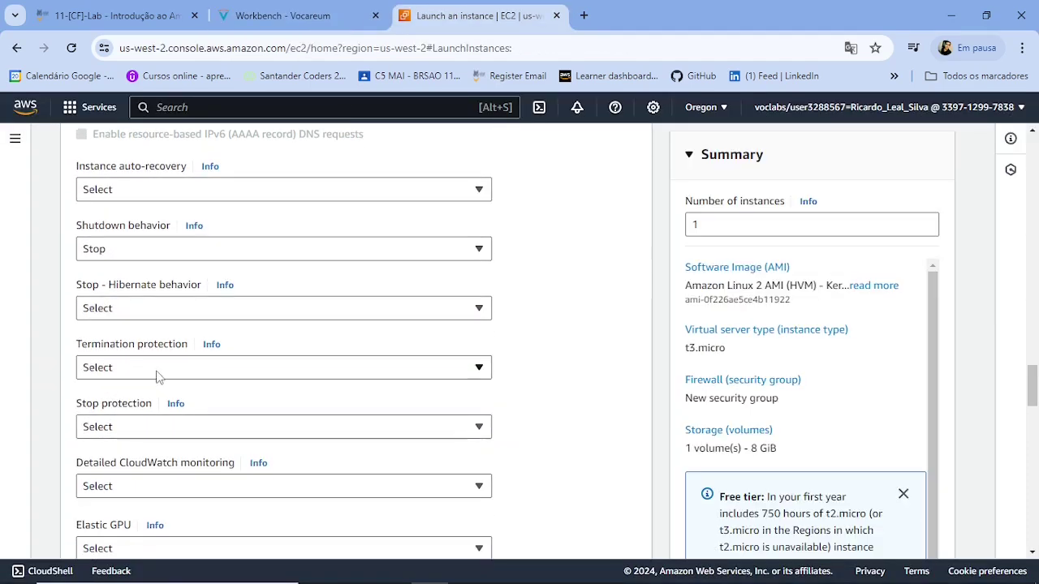
drag(191, 346, 82, 346)
click(477, 370)
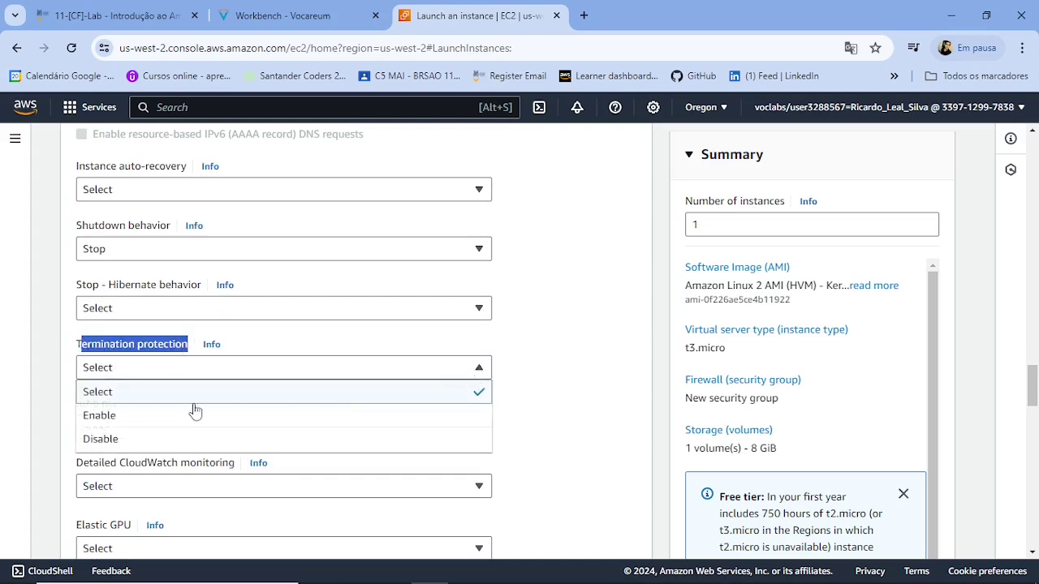
click(108, 418)
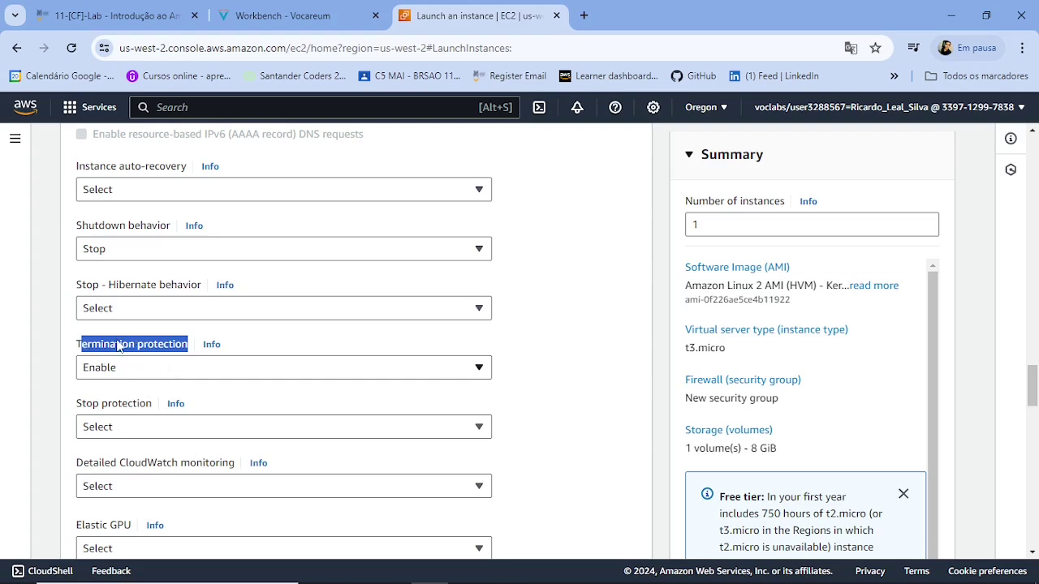
- Read instruction 20 in the Vocareum workbench and locate the User data field in the AWS console's Advanced details
scroll(534, 367, down, 4)
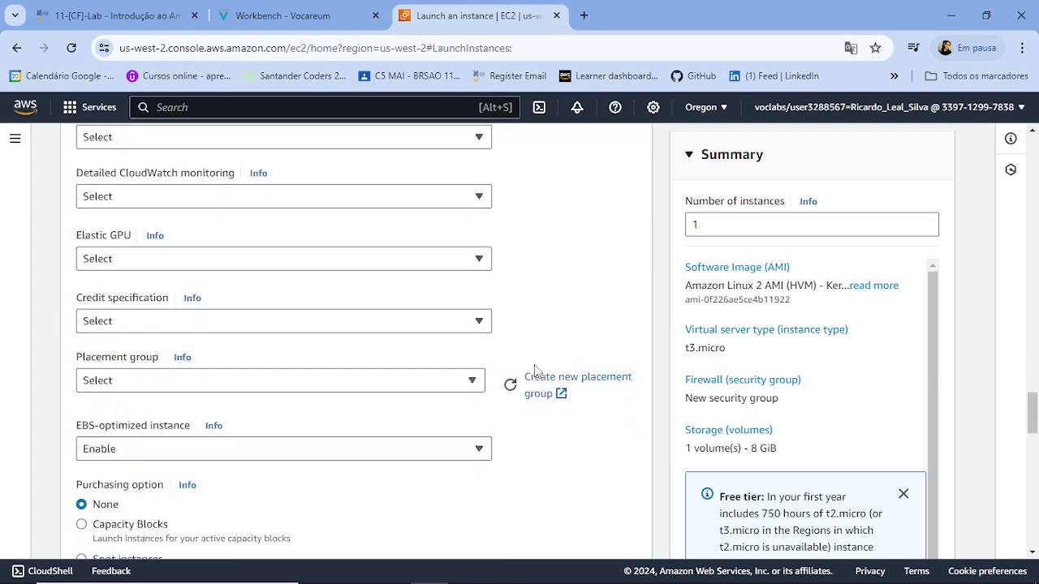
scroll(536, 367, down, 3)
scroll(527, 366, down, 3)
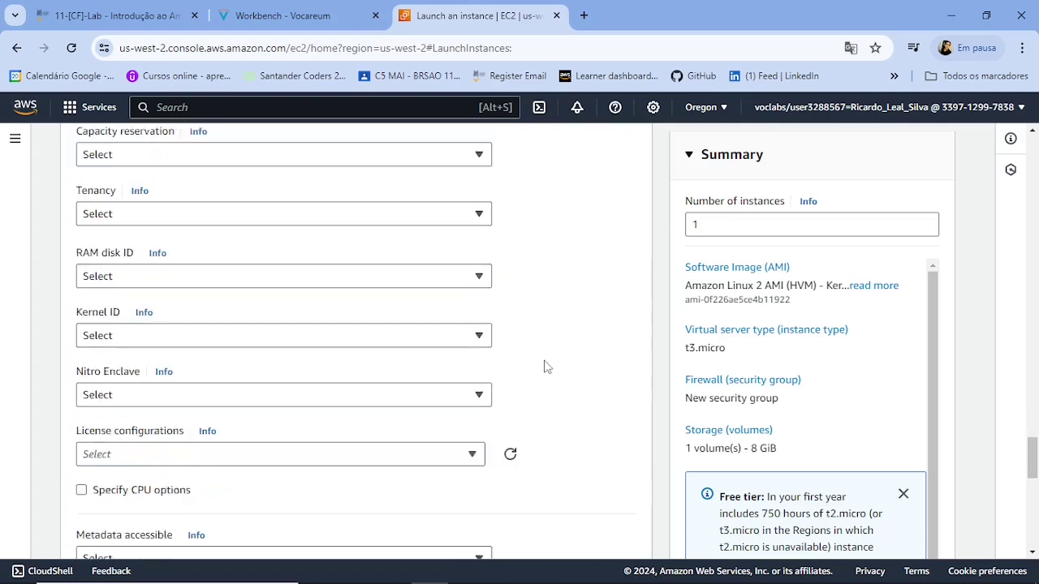
scroll(600, 373, down, 9)
key(ctrl+shift+Tab)
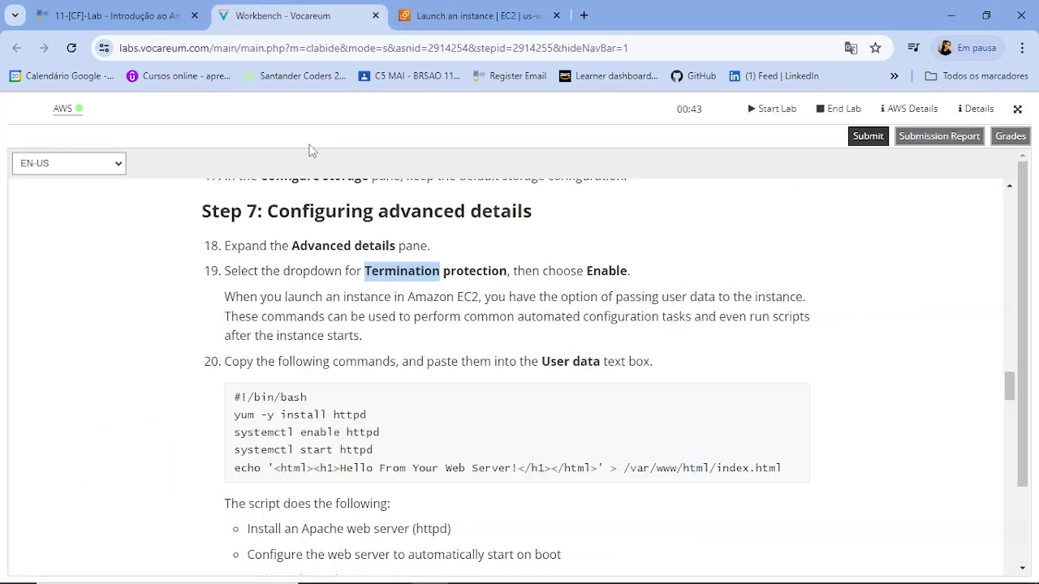
scroll(180, 171, down, 2)
scroll(355, 272, up, 1)
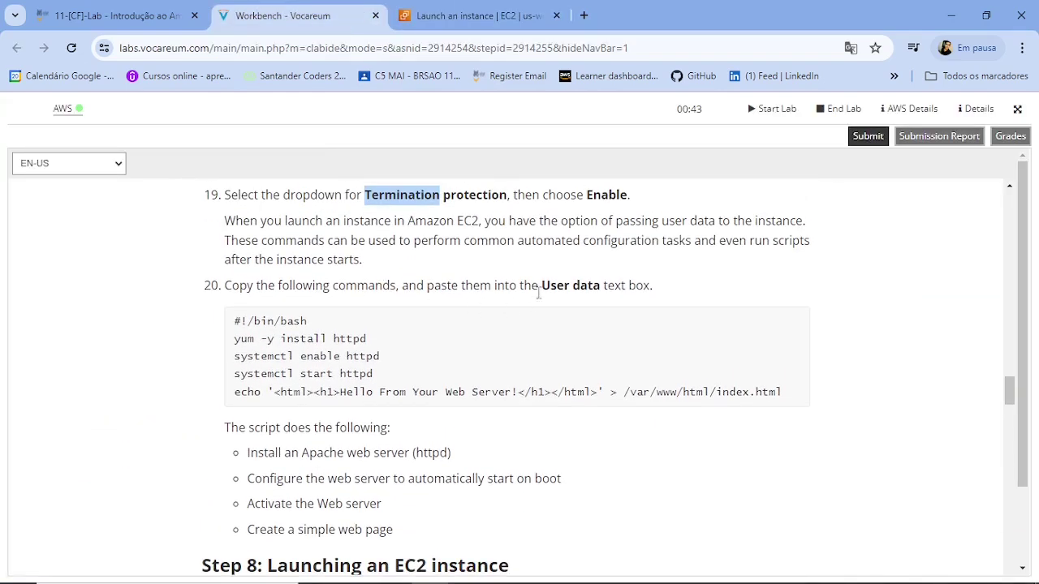
drag(592, 286, 615, 287)
right_click(613, 289)
key(Escape)
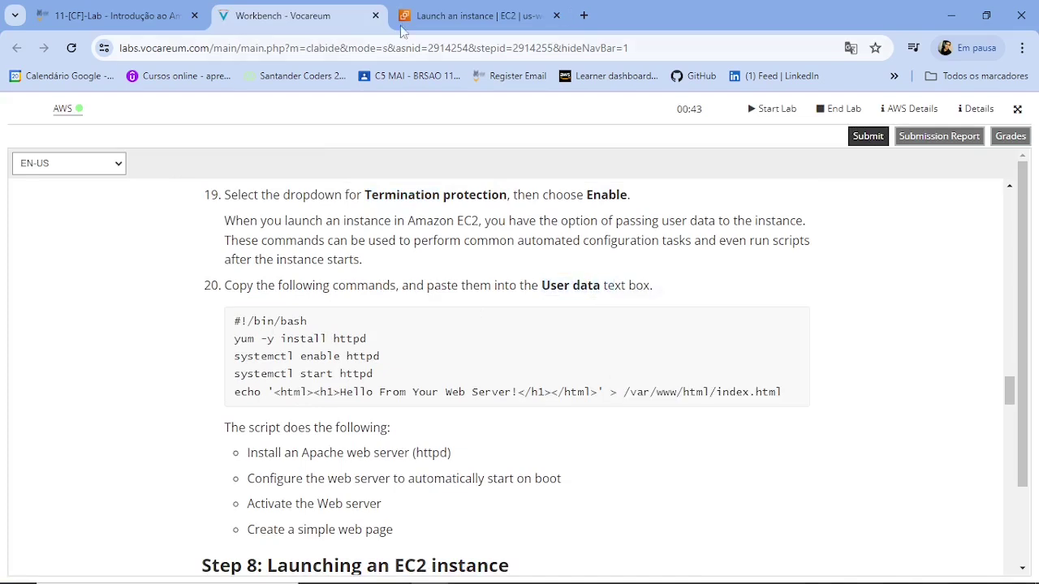
key(ctrl+Tab)
drag(75, 175, 129, 177)
- Switch to the Vocareum workbench and copy the complete bash script from instruction 20, from #!/bin/bash through the echo command
click(278, 20)
drag(805, 388, 226, 335)
right_click(258, 329)
click(296, 341)
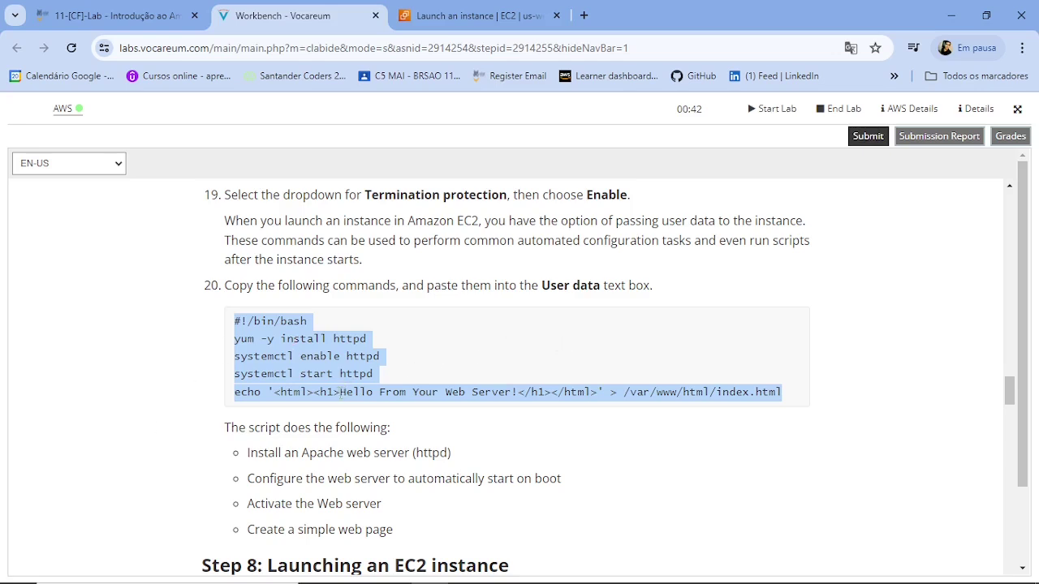
click(347, 392)
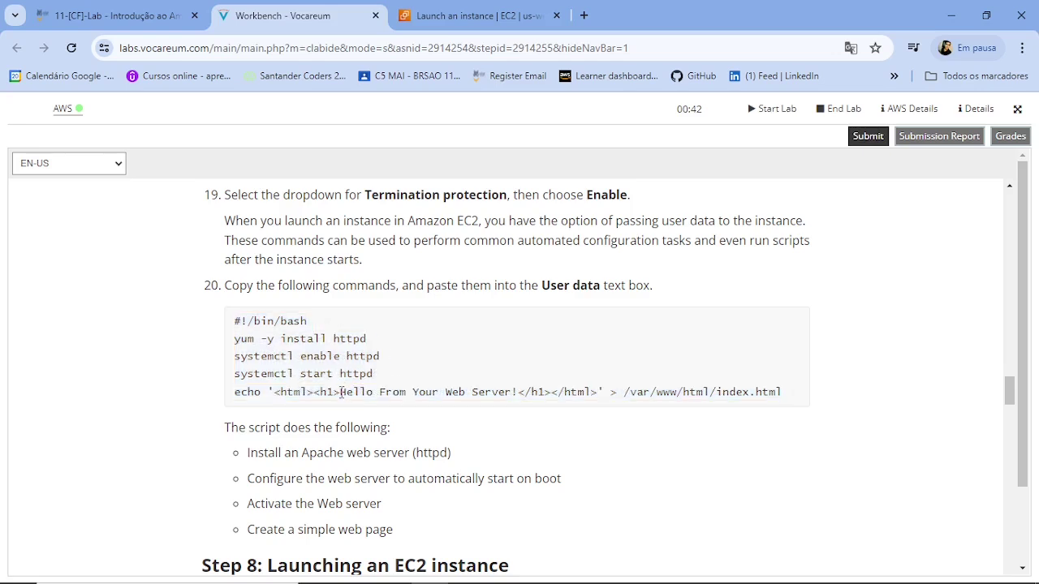
drag(340, 392, 515, 394)
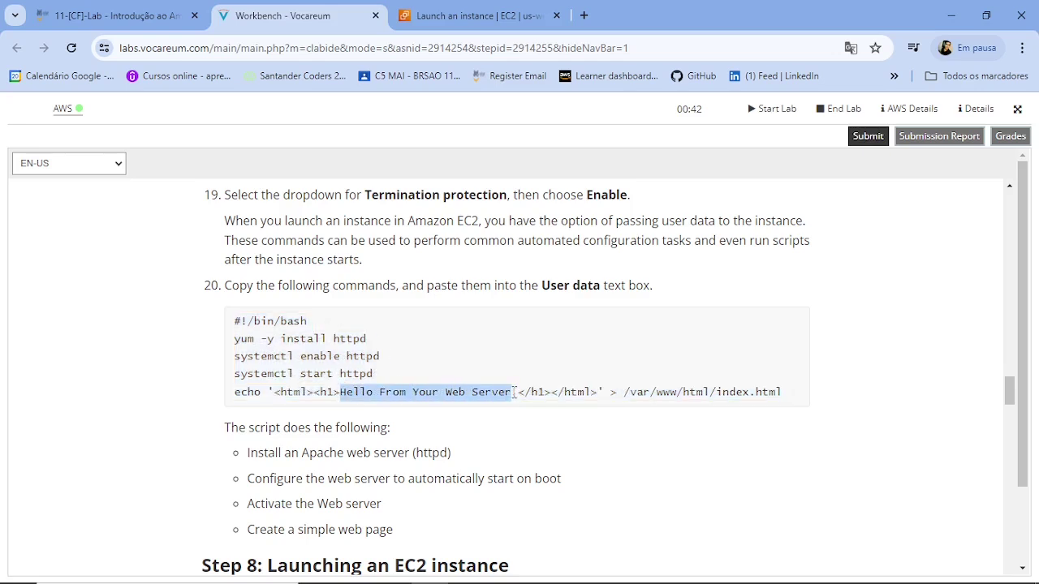
drag(795, 398, 233, 321)
right_click(252, 323)
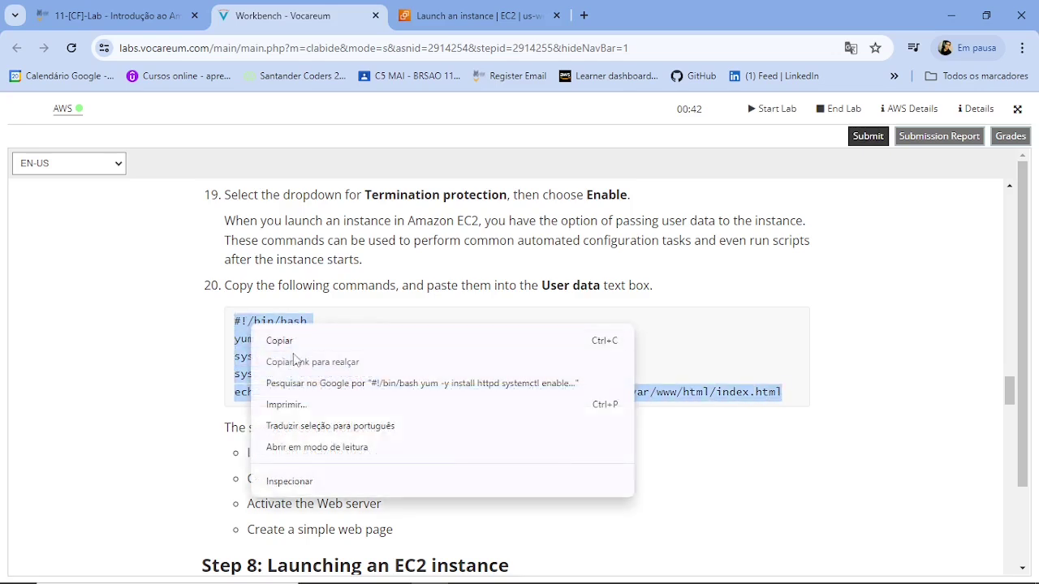
click(280, 342)
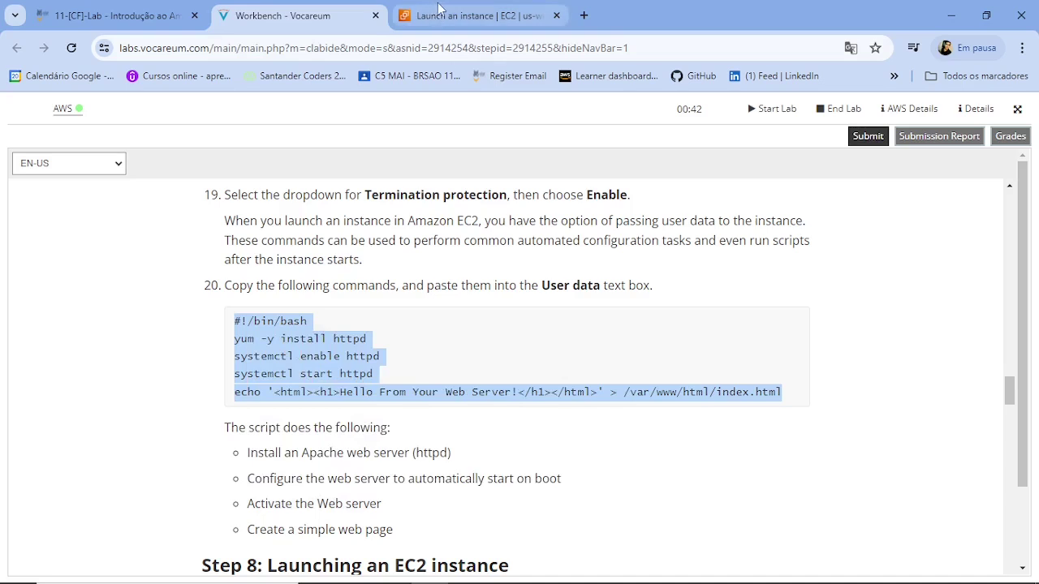
- Switch to the AWS console and paste the copied httpd setup script into the User data field
click(466, 16)
right_click(226, 307)
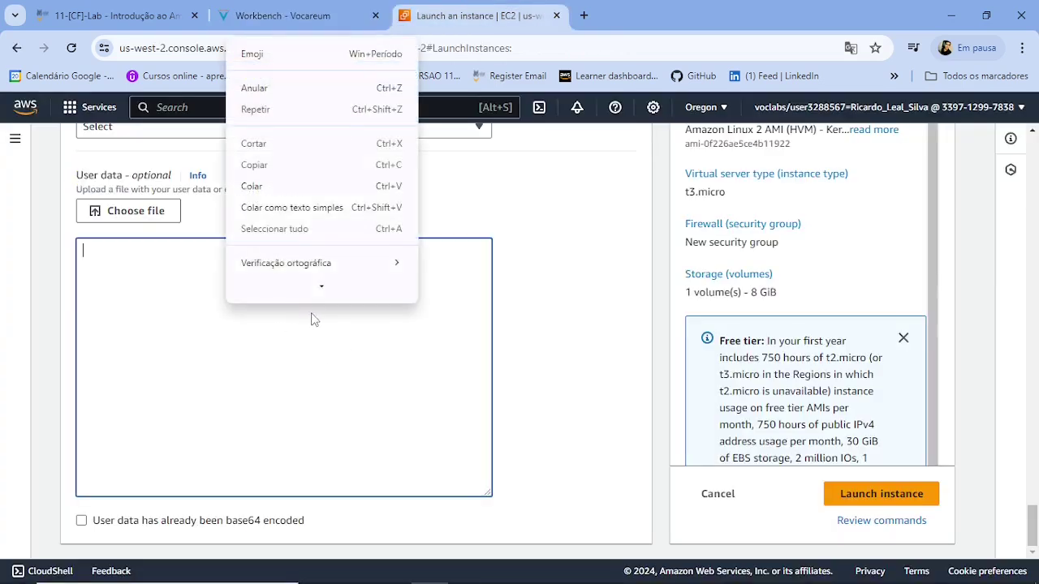
click(261, 177)
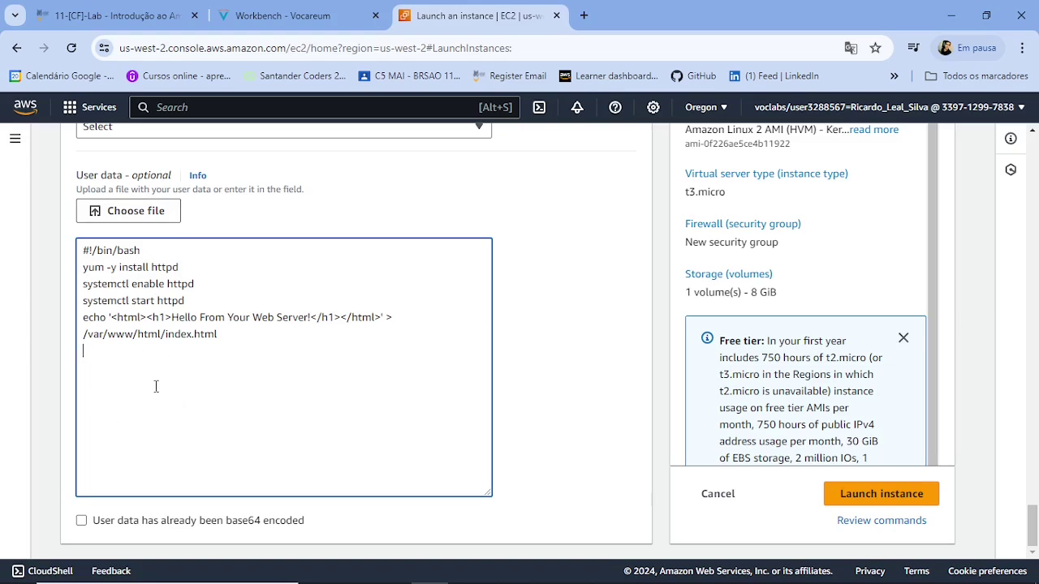
scroll(398, 442, up, 5)
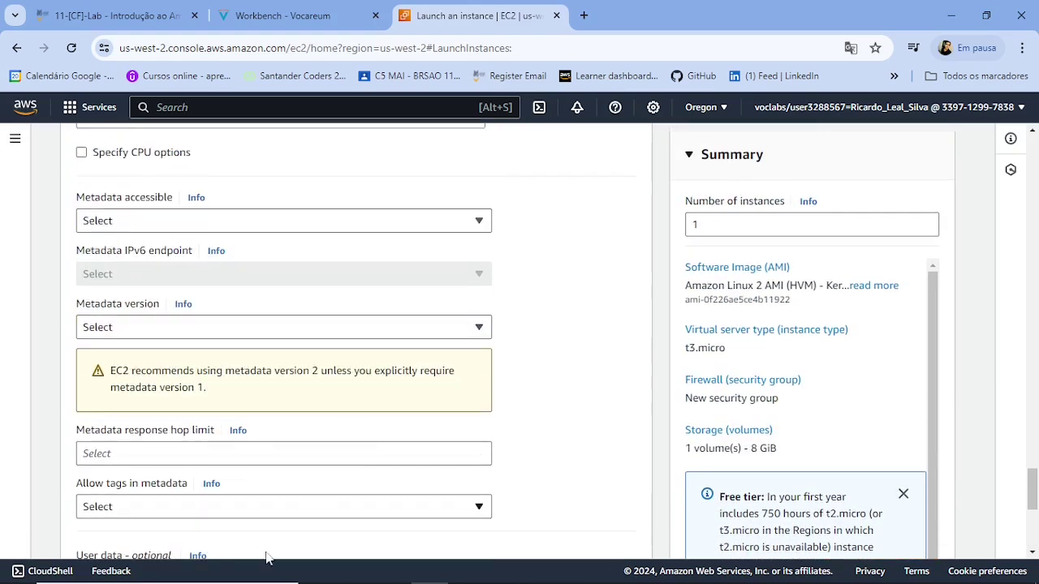
- Review the pasted httpd setup script in the User data field of the Advanced details
scroll(467, 445, down, 4)
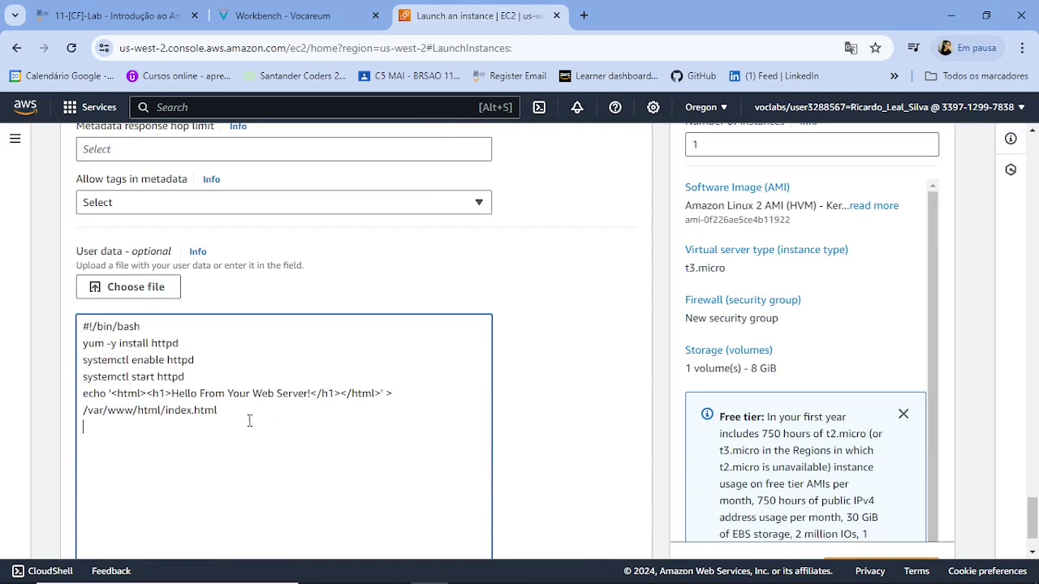
drag(221, 422, 67, 327)
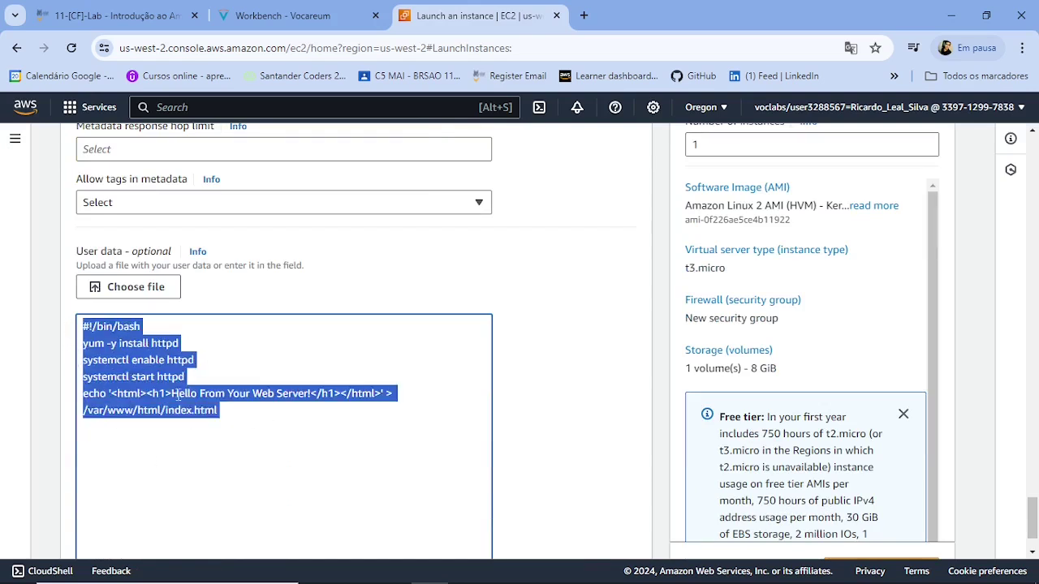
click(244, 420)
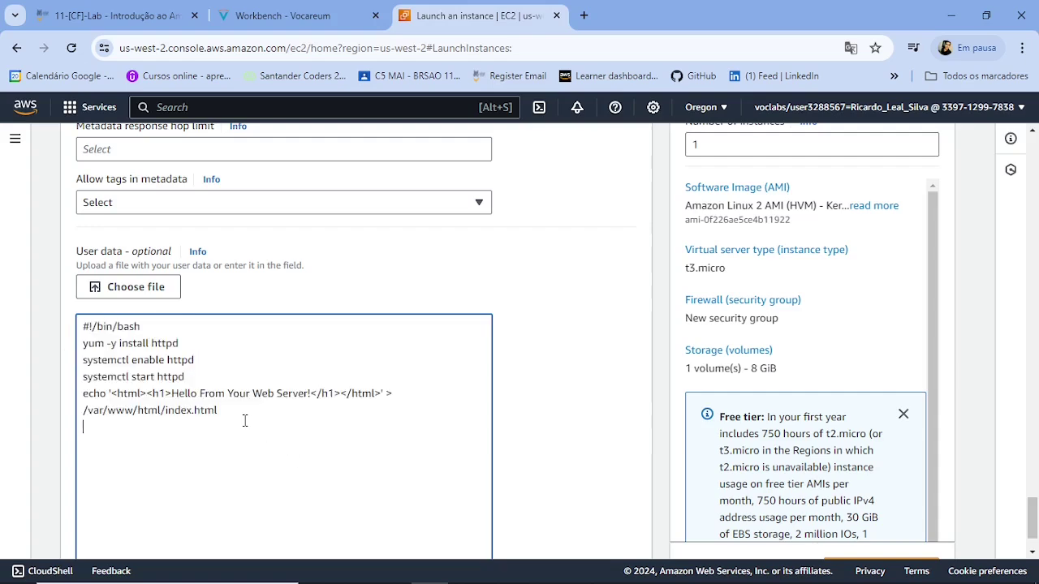
scroll(471, 380, down, 1)
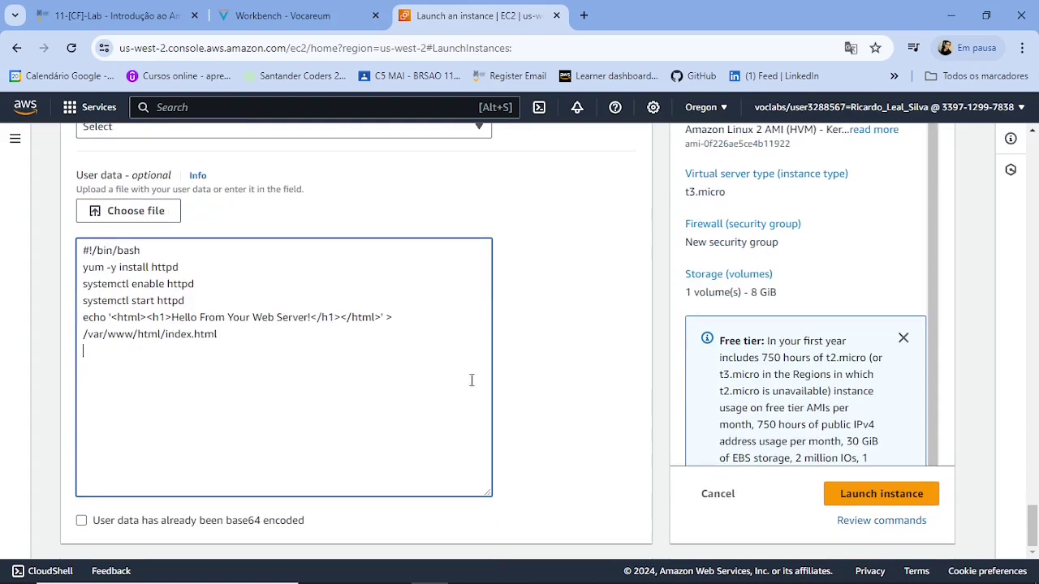
- Switch to the Vocareum workbench and read what the script does and the Step 8 instructions for launching the EC2 instance
click(280, 16)
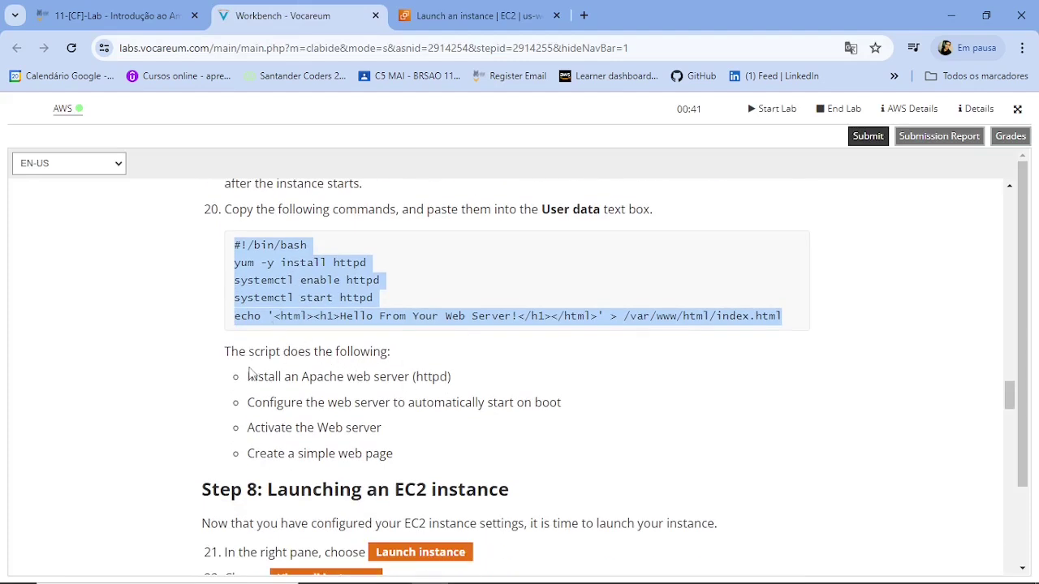
drag(407, 454, 252, 383)
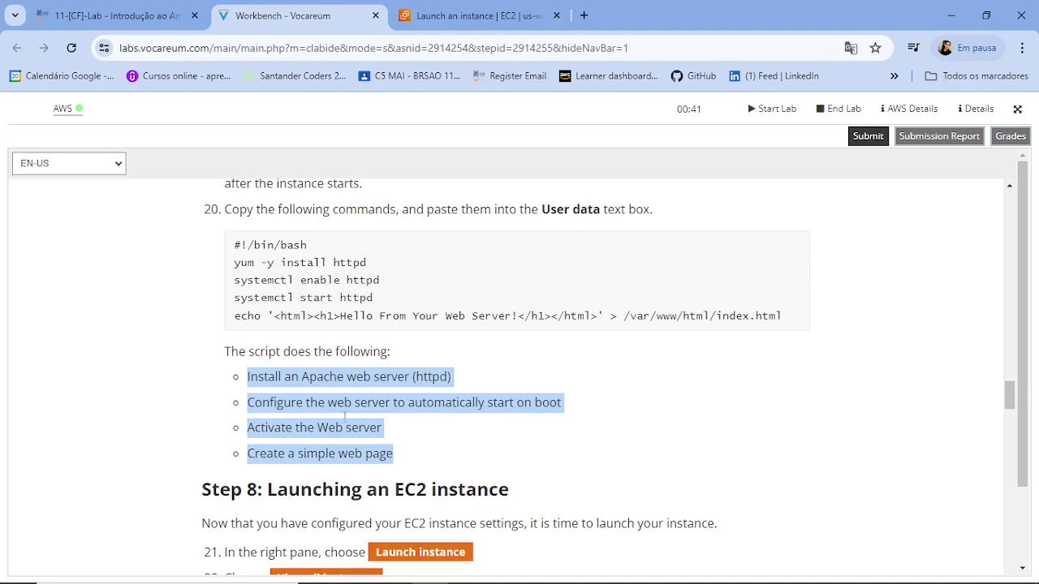
scroll(522, 441, down, 2)
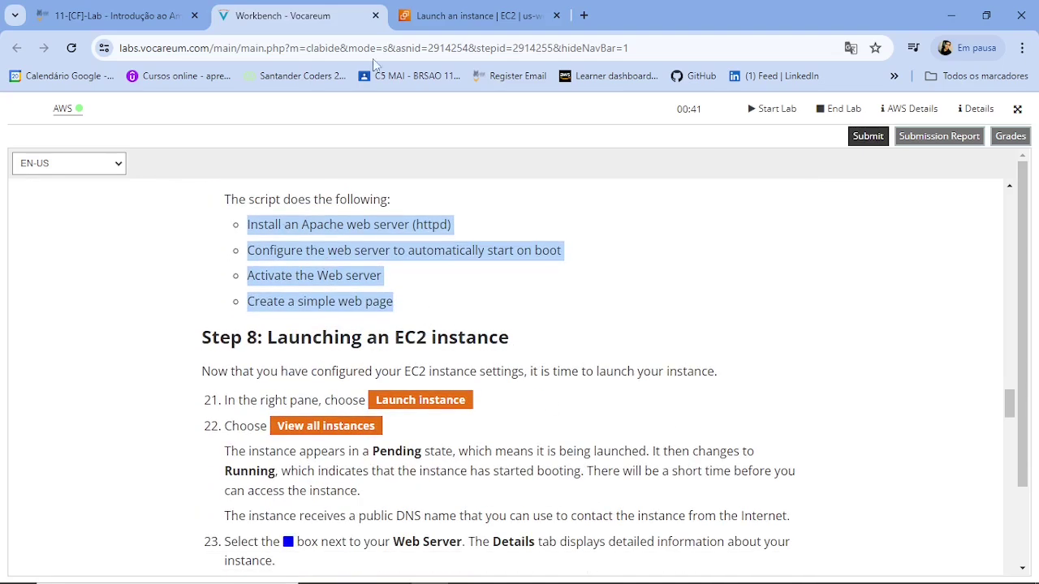
scroll(460, 327, down, 1)
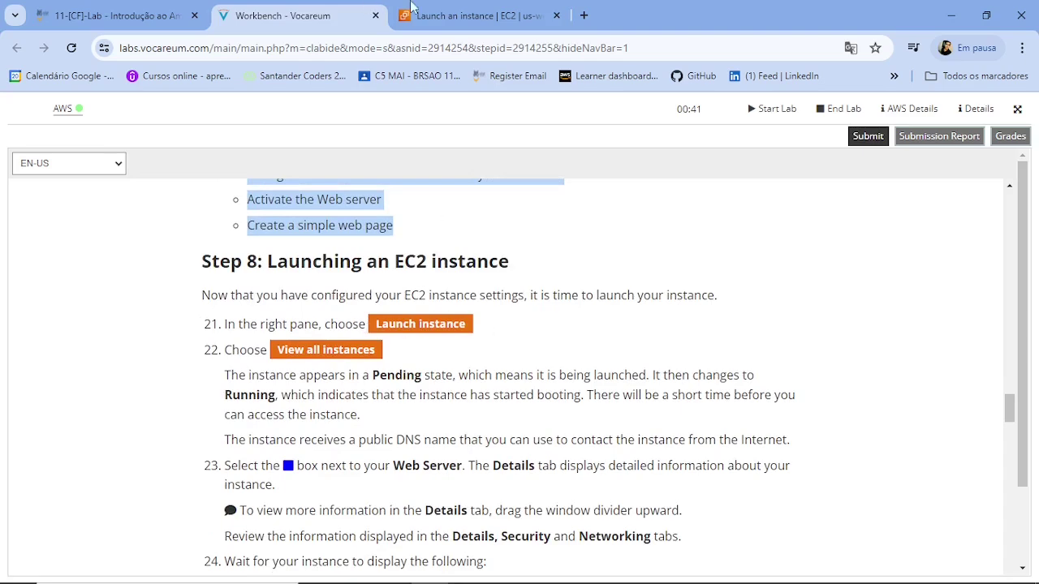
- Switch to the AWS console, launch the configured instance and expand the launch details
click(414, 12)
click(892, 504)
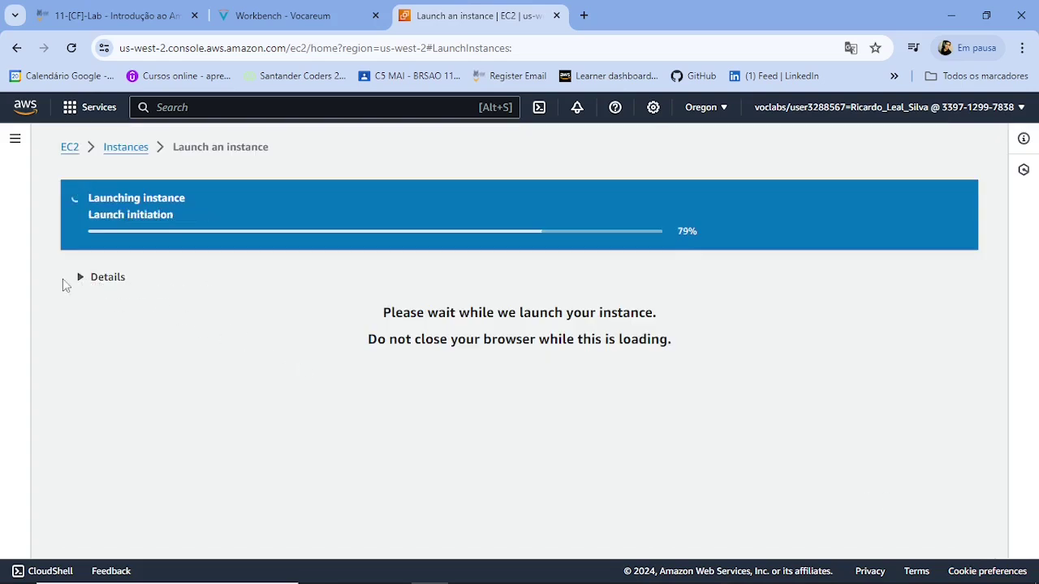
click(79, 279)
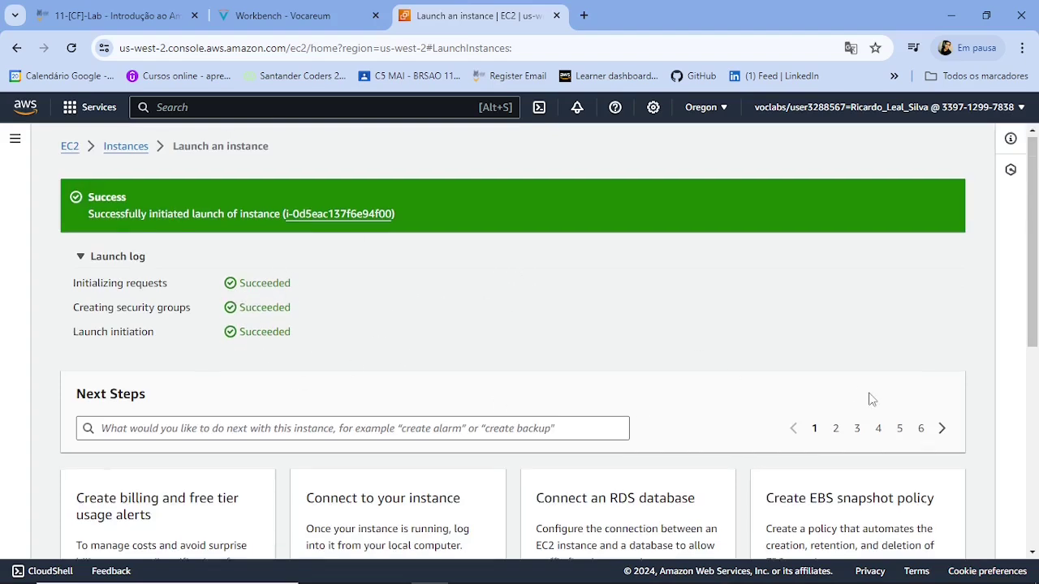
- Display the refreshed list of all instances and select Web Server to examine its status check
scroll(870, 398, down, 5)
click(893, 532)
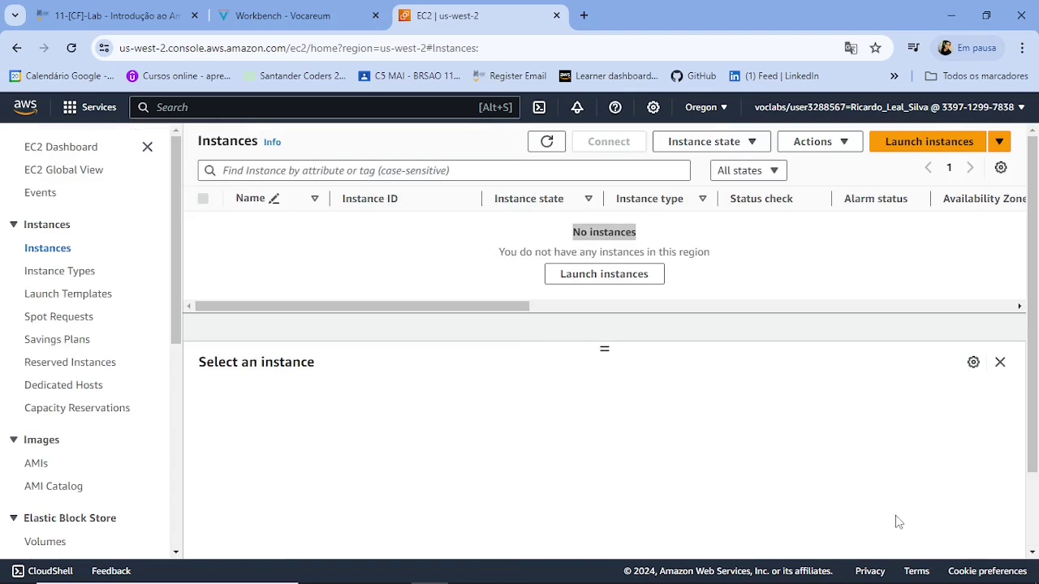
click(547, 143)
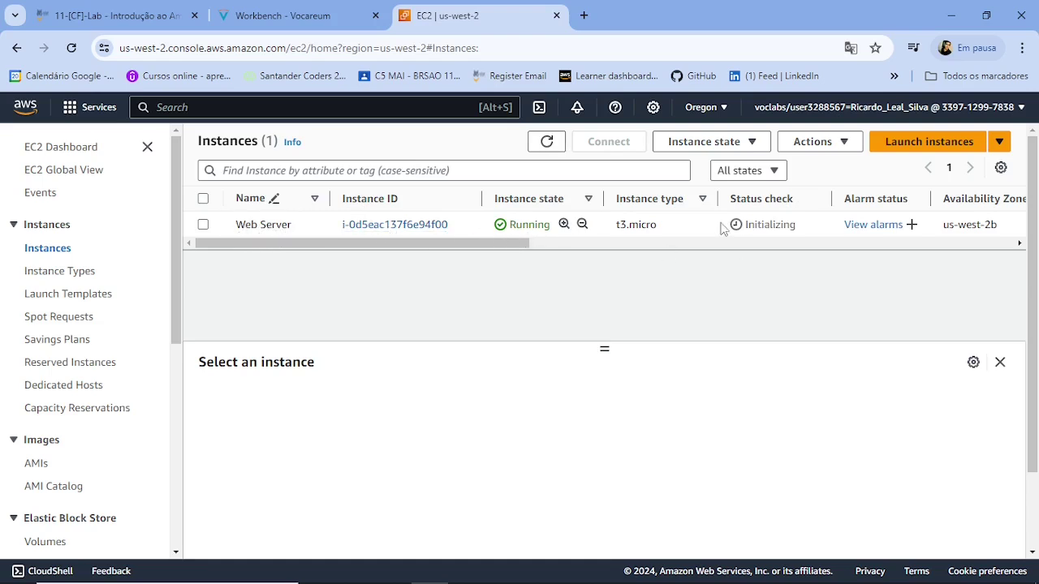
drag(745, 225, 814, 231)
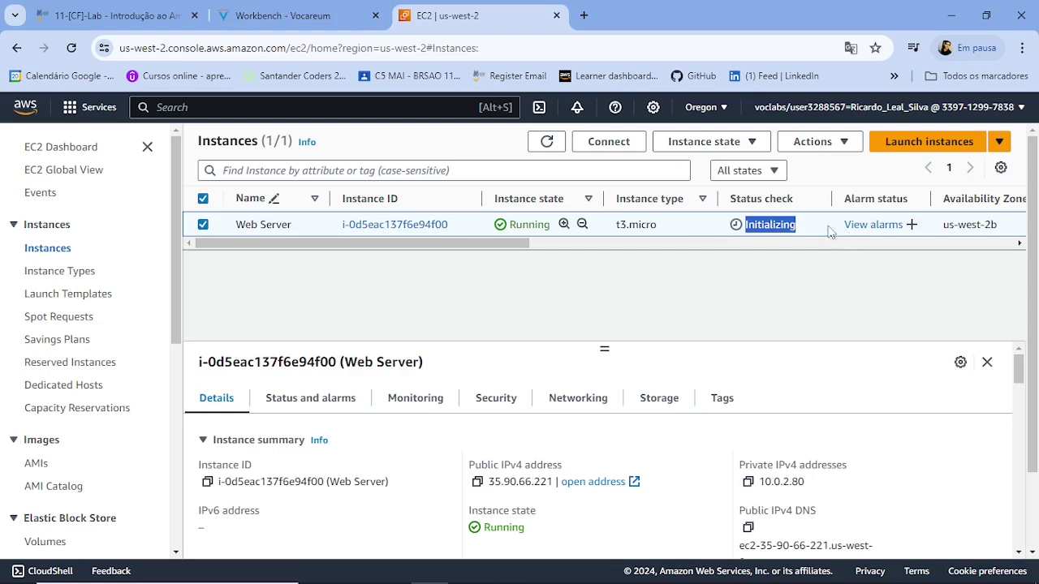
drag(808, 232, 734, 233)
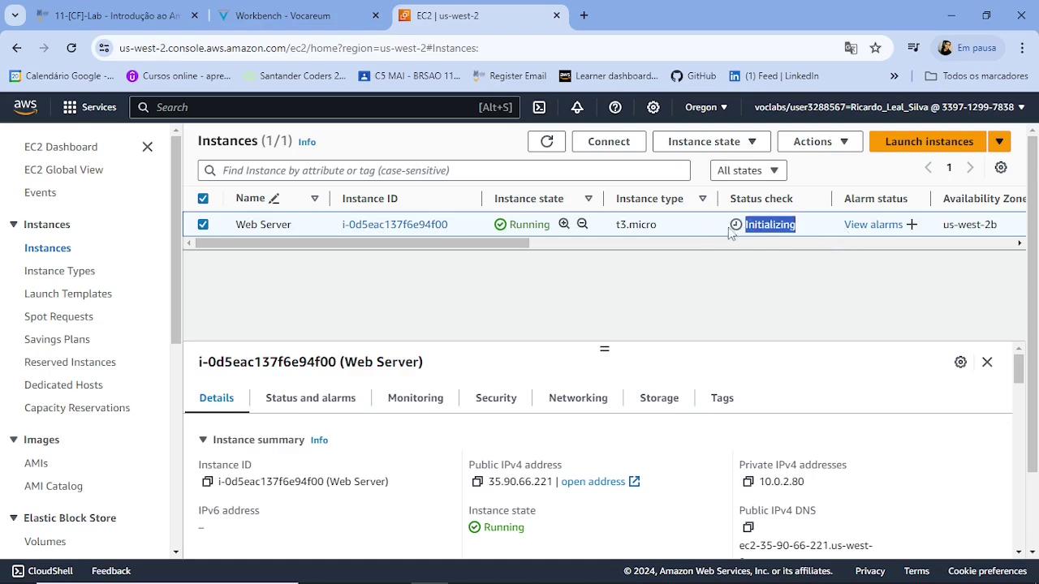
- Switch to the Vocareum workbench and read instructions 22 to 24 on instance states and reviewing the Web Server details
click(241, 22)
scroll(422, 321, down, 3)
scroll(493, 342, up, 3)
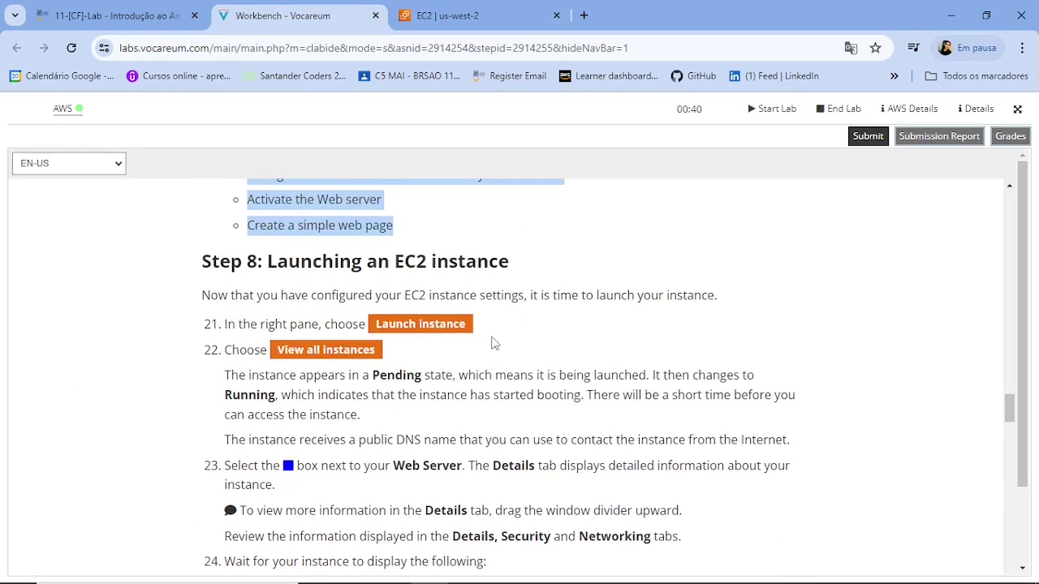
scroll(492, 343, down, 3)
scroll(447, 341, up, 2)
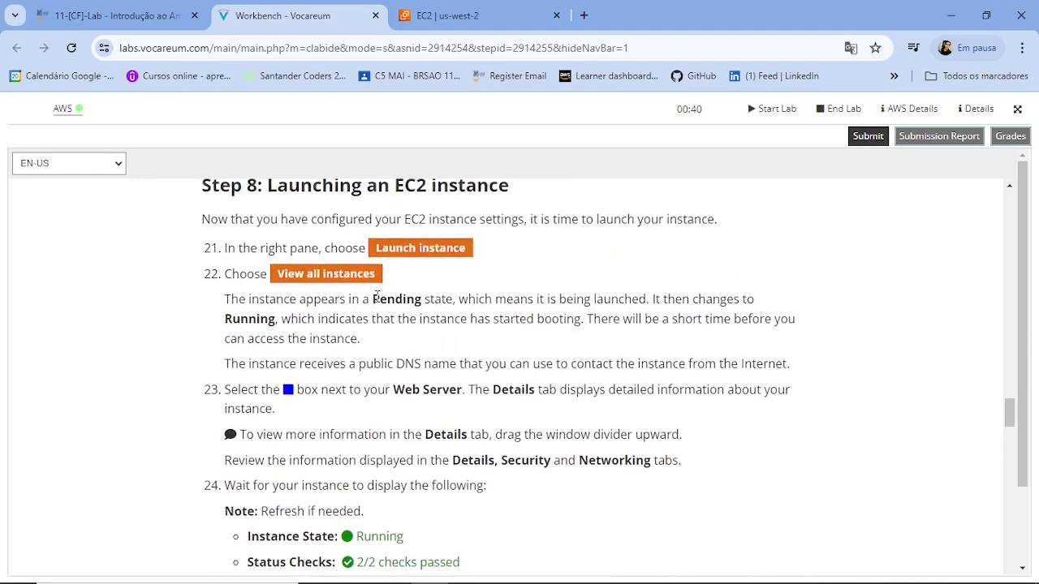
drag(372, 299, 459, 302)
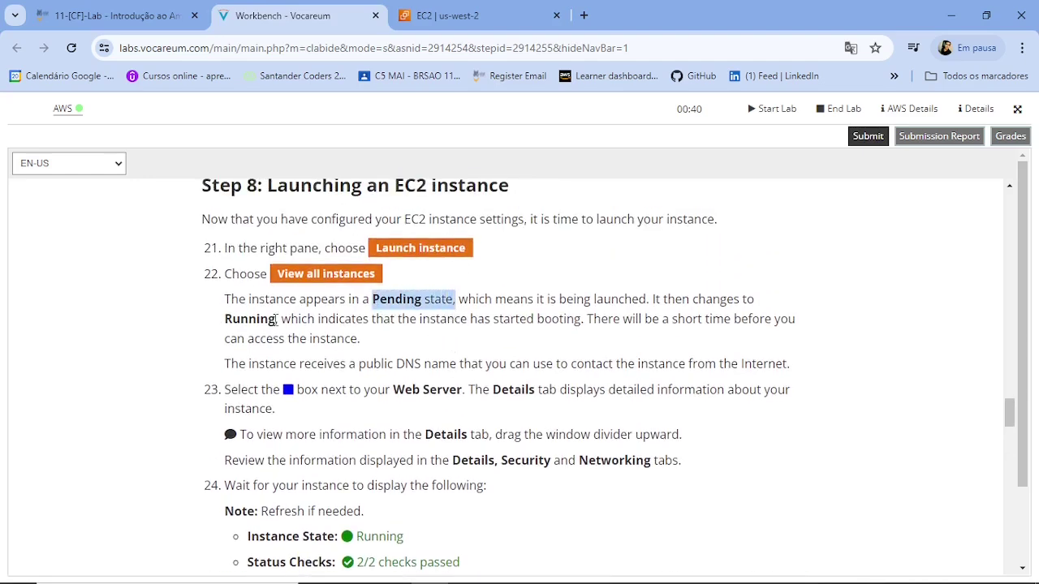
drag(276, 319, 241, 319)
scroll(291, 334, down, 1)
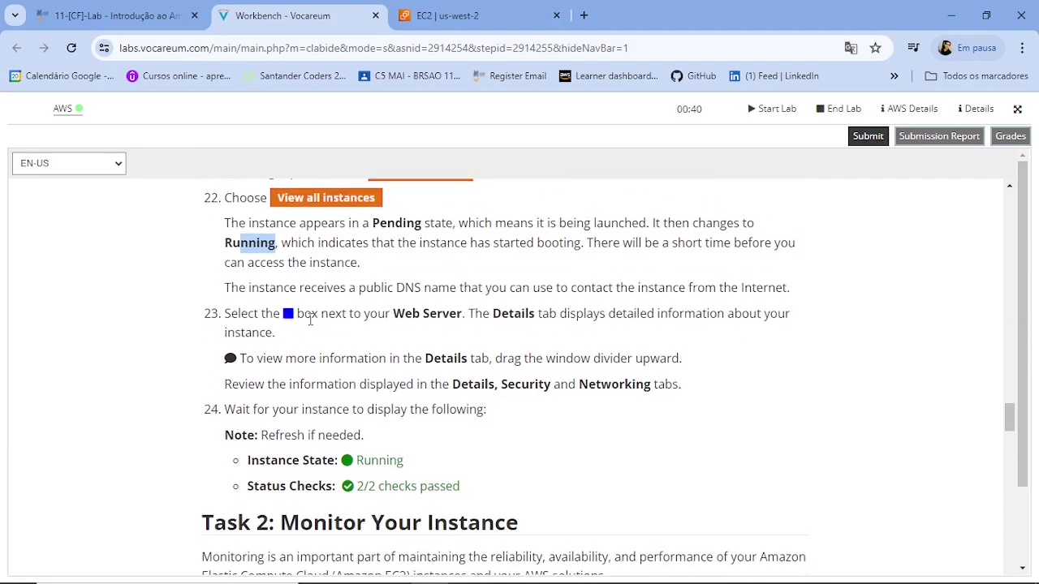
click(295, 322)
drag(392, 315, 539, 314)
- Switch to the AWS console and examine the Web Server's public IPv4 address, private IPv4 address and instance ID in its summary
click(469, 16)
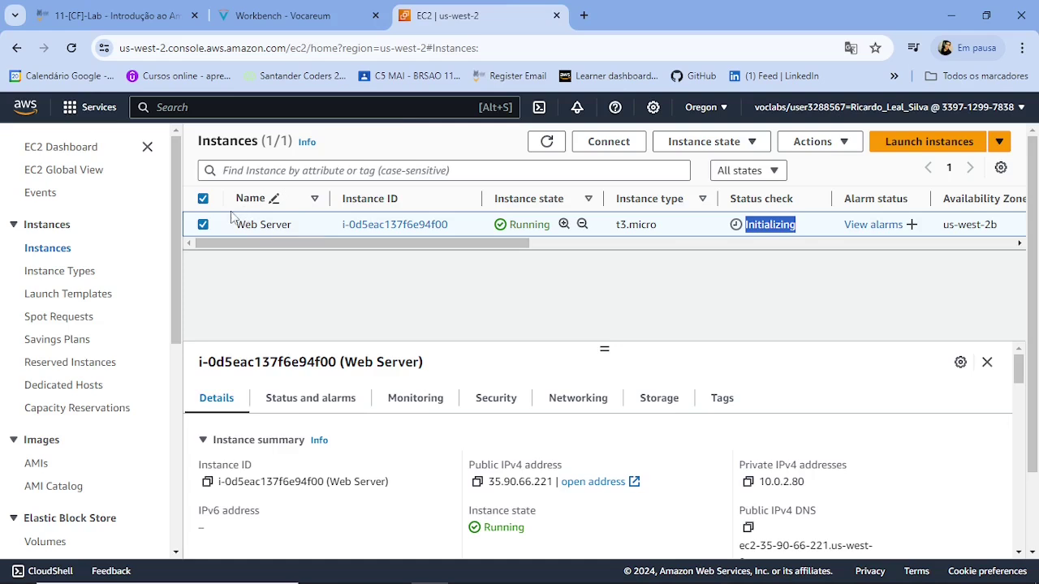
click(203, 225)
click(203, 225)
scroll(287, 457, down, 1)
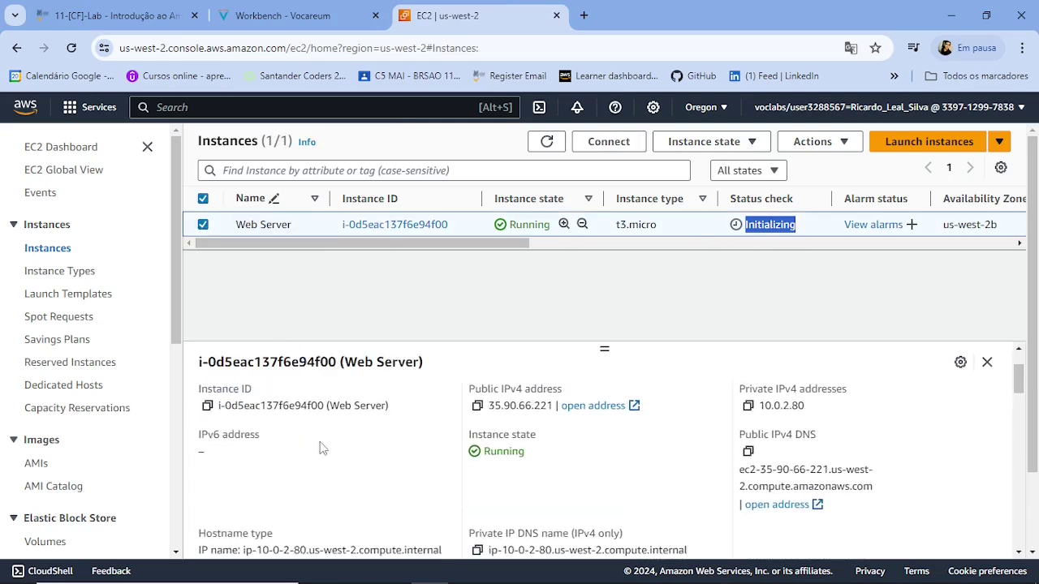
scroll(381, 452, up, 1)
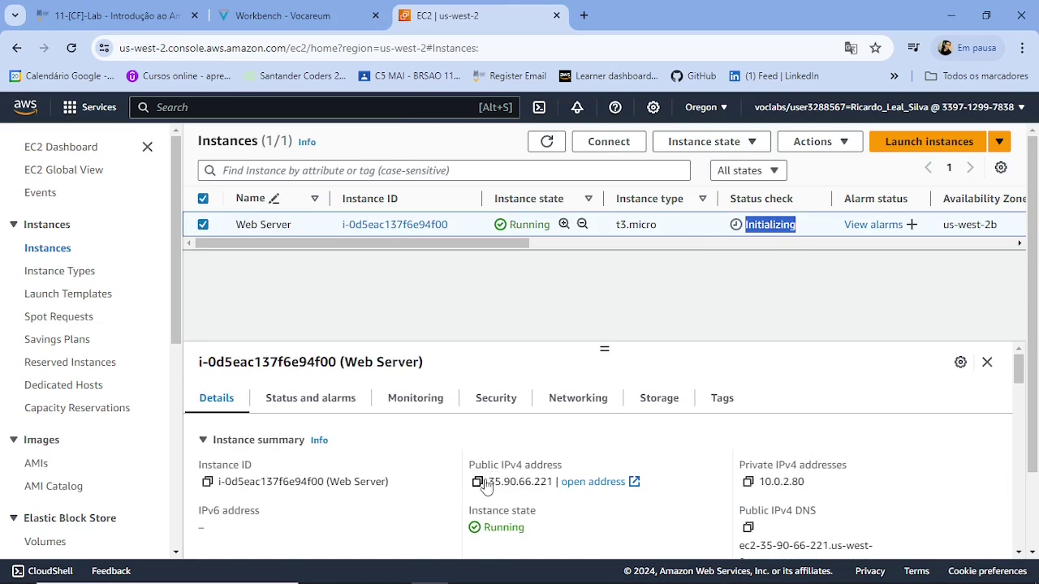
drag(489, 482, 555, 482)
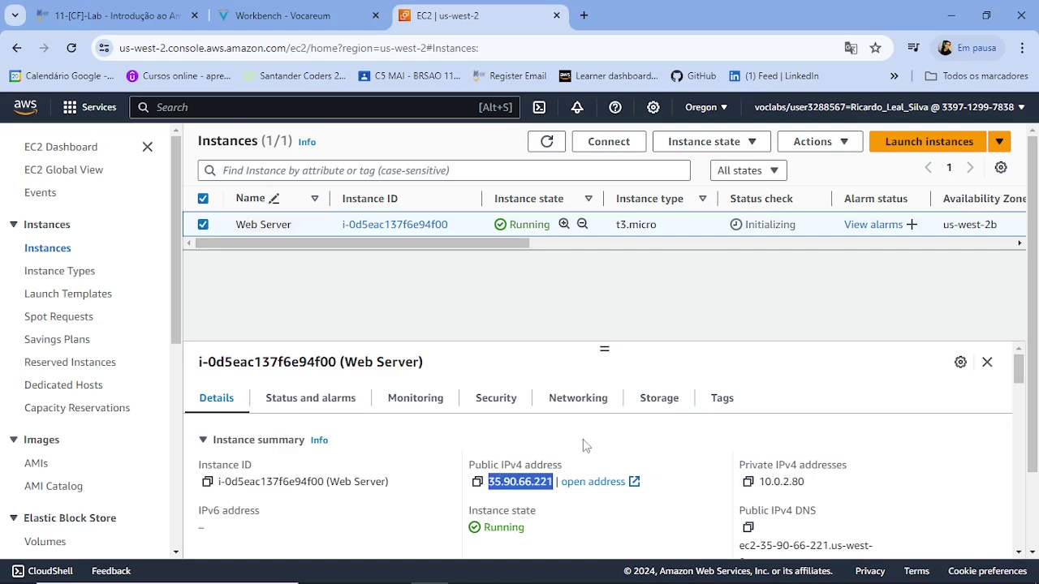
click(802, 482)
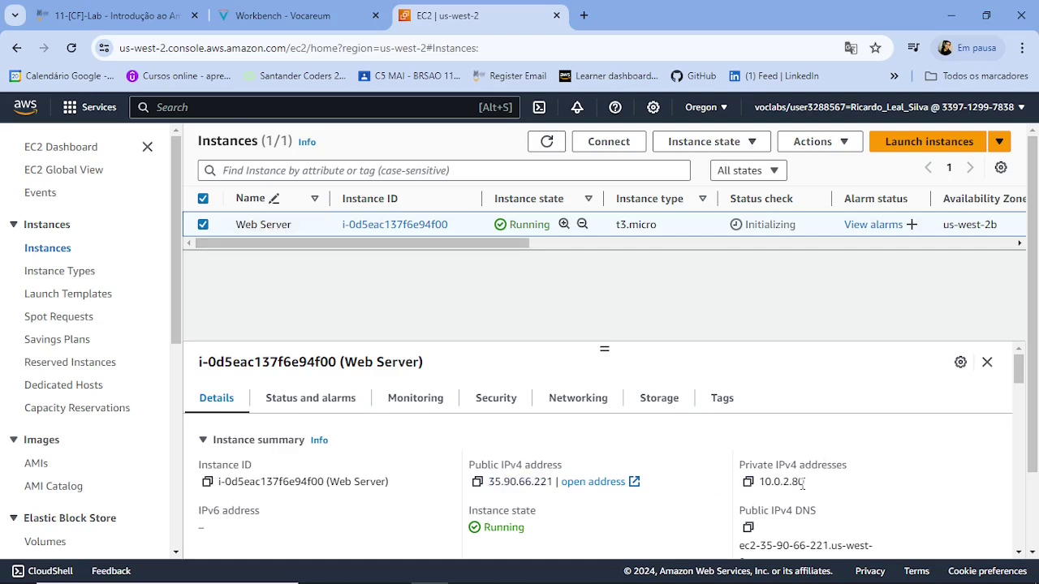
triple_click(802, 482)
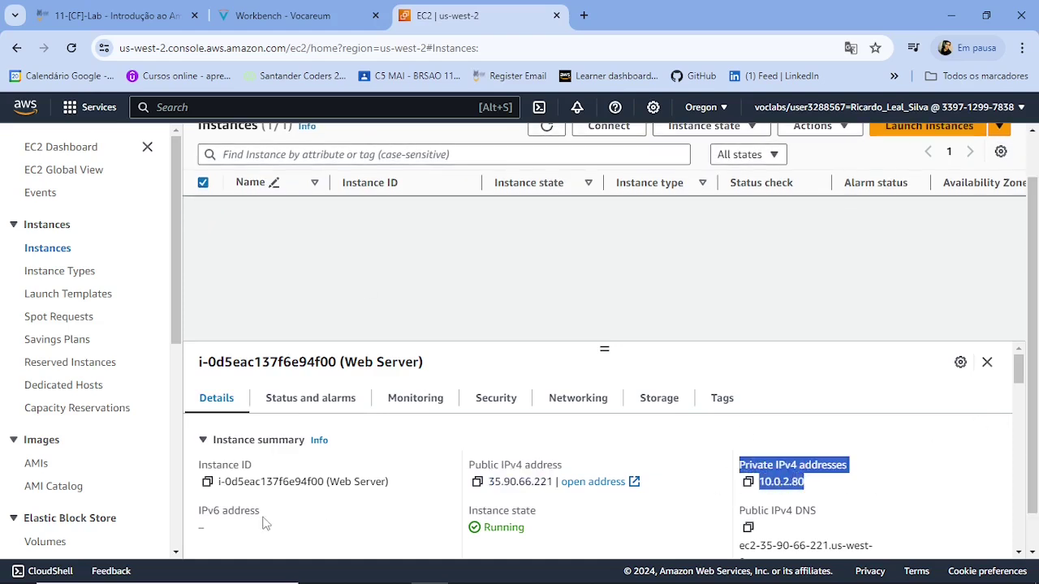
drag(325, 484, 202, 492)
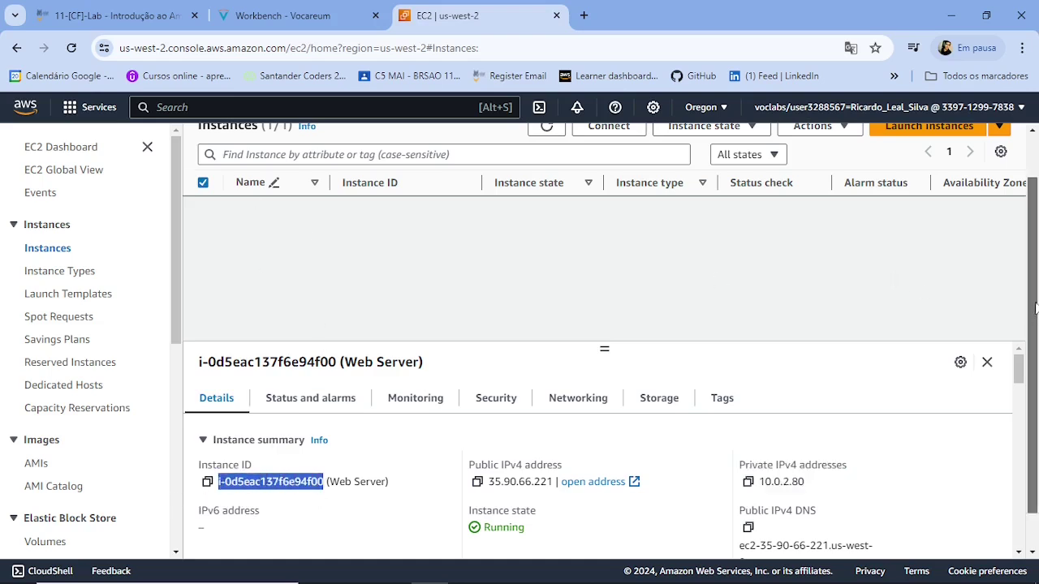
- Examine the rest of the Web Server's details, including its instance type, VPC, subnet, ARN and AMI information
scroll(810, 476, down, 1)
scroll(893, 489, down, 1)
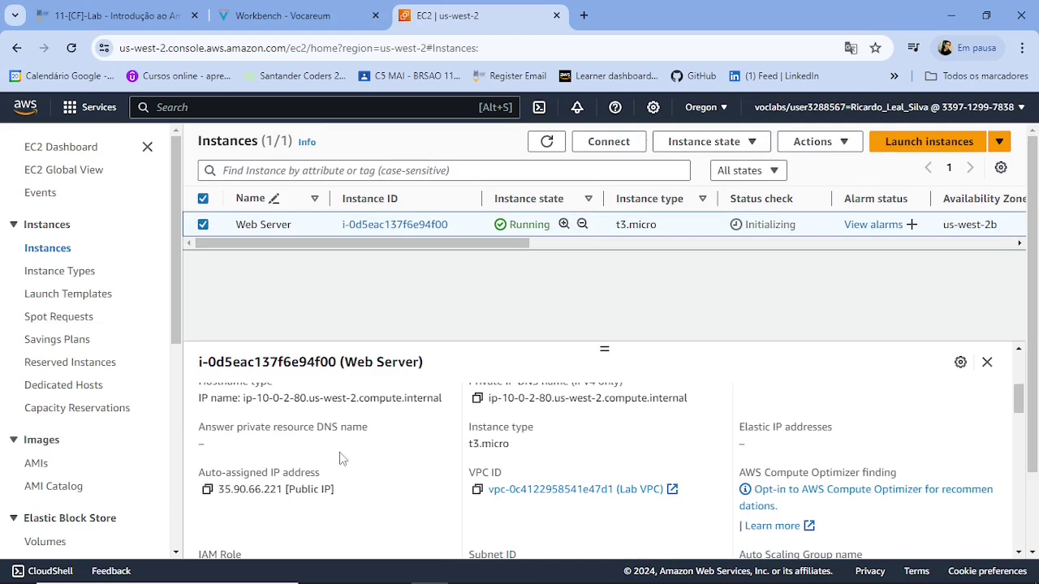
scroll(547, 450, down, 1)
drag(518, 448, 469, 444)
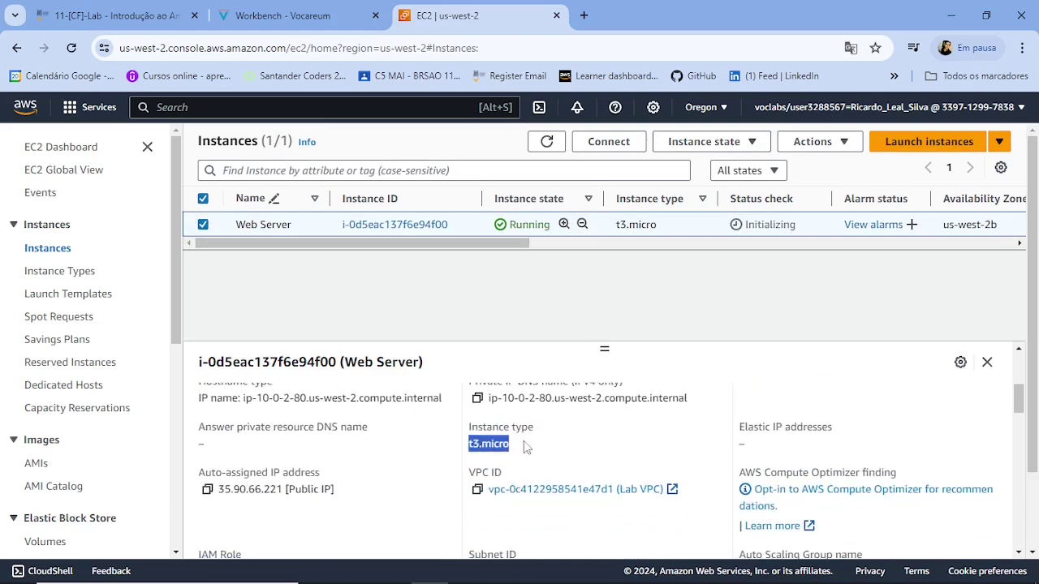
scroll(575, 445, down, 1)
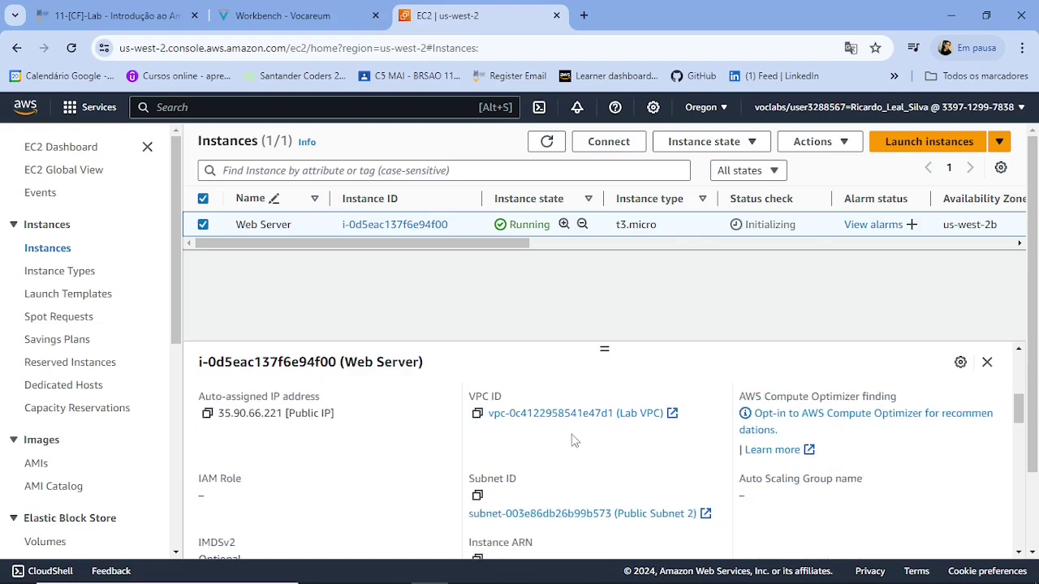
scroll(679, 429, down, 2)
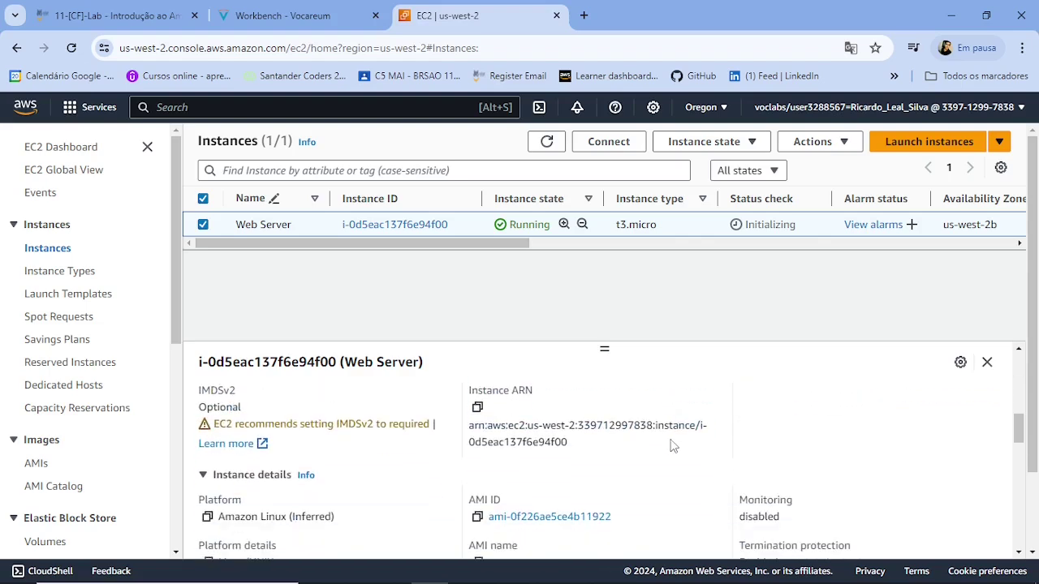
scroll(617, 455, down, 3)
scroll(633, 459, up, 7)
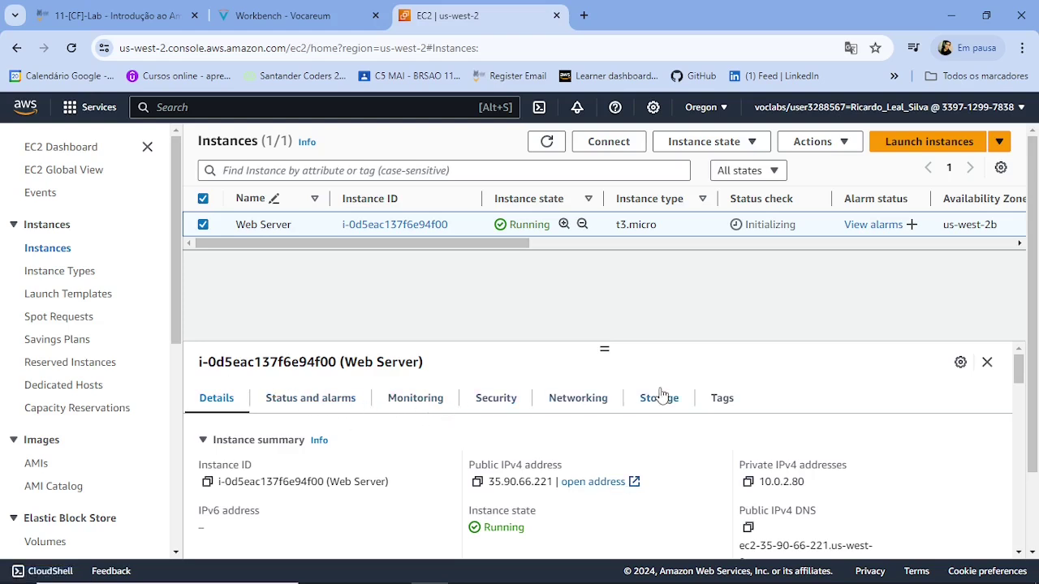
- Examine the Web Server's monitoring metrics, including the CPU utilization and network graphs
click(423, 401)
scroll(471, 430, down, 4)
scroll(438, 470, up, 2)
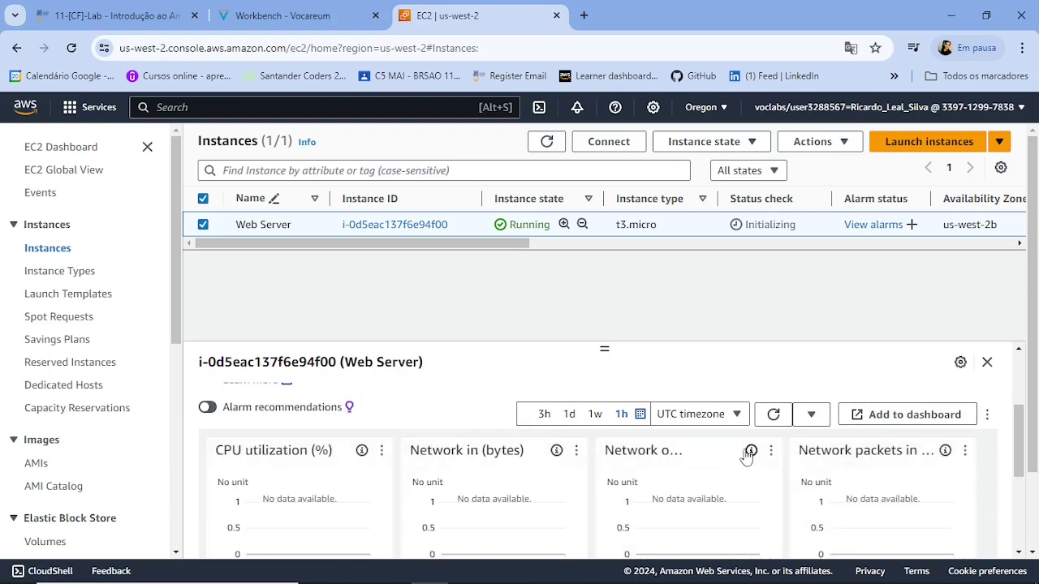
scroll(731, 462, down, 2)
scroll(442, 481, up, 5)
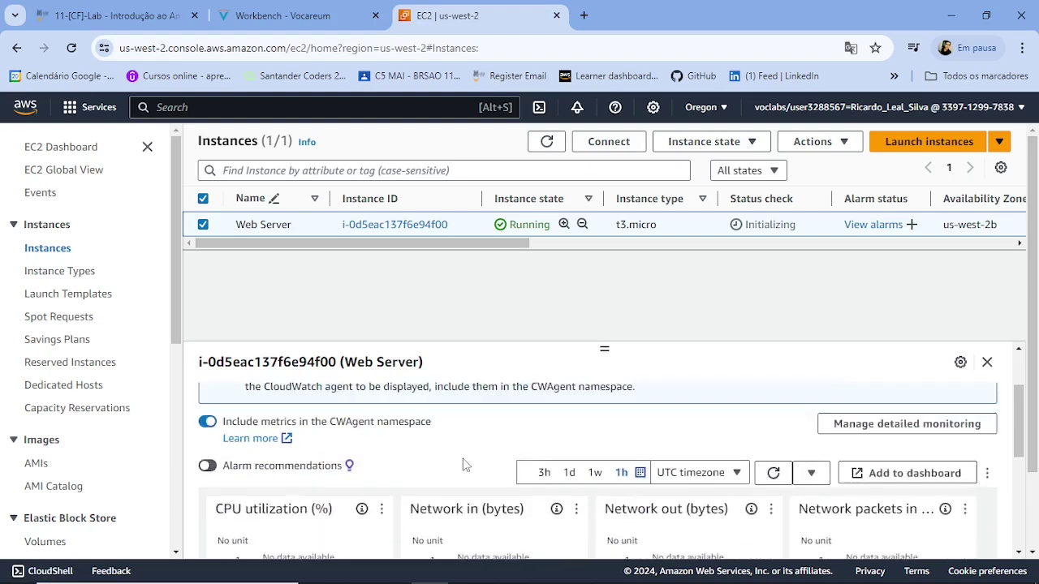
scroll(571, 477, up, 1)
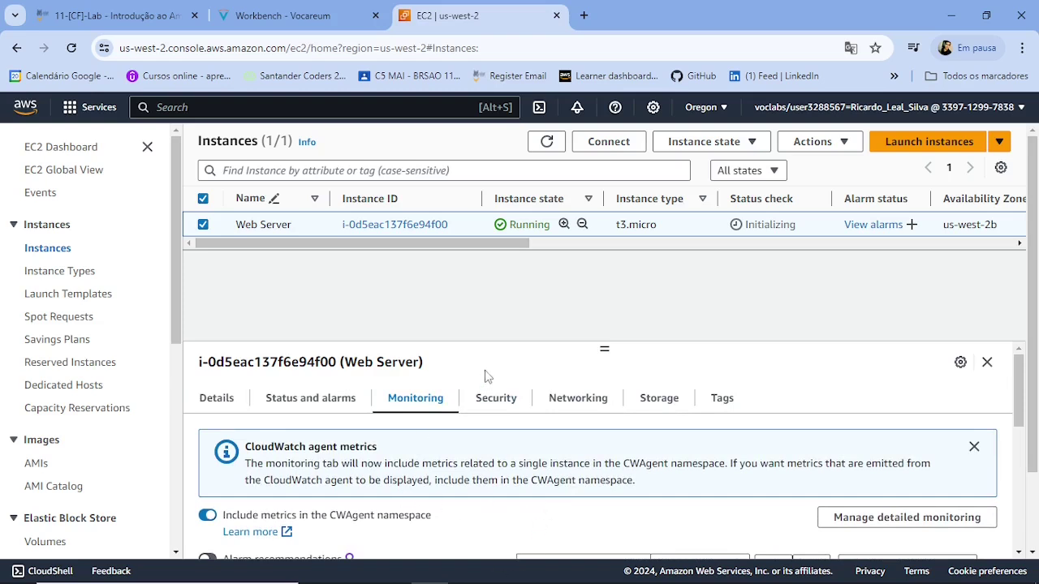
- Review the Web Server's security and networking information, and examine its block devices under storage
click(499, 400)
click(566, 400)
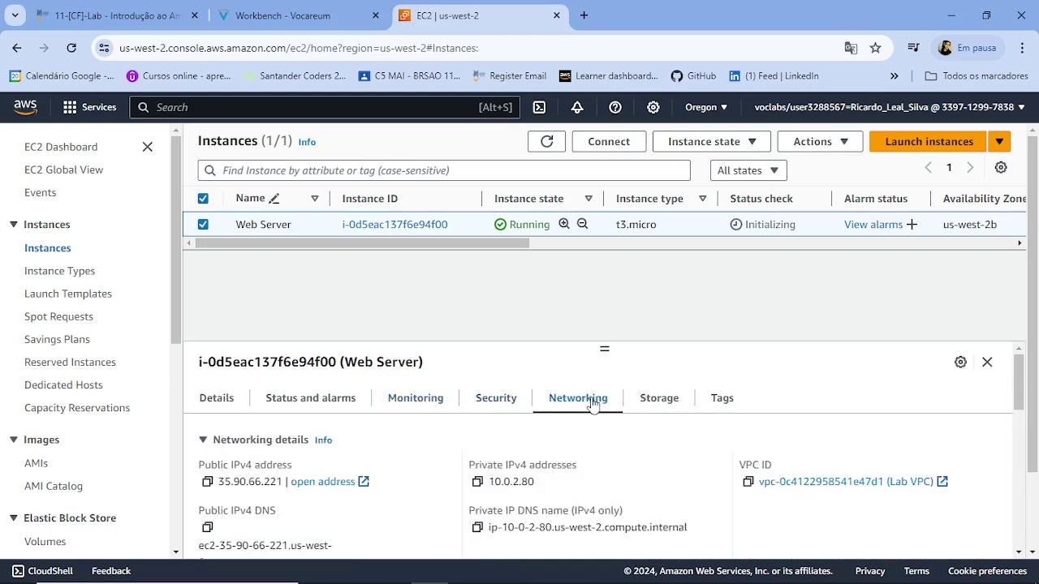
click(659, 398)
scroll(643, 478, down, 1)
scroll(643, 477, down, 1)
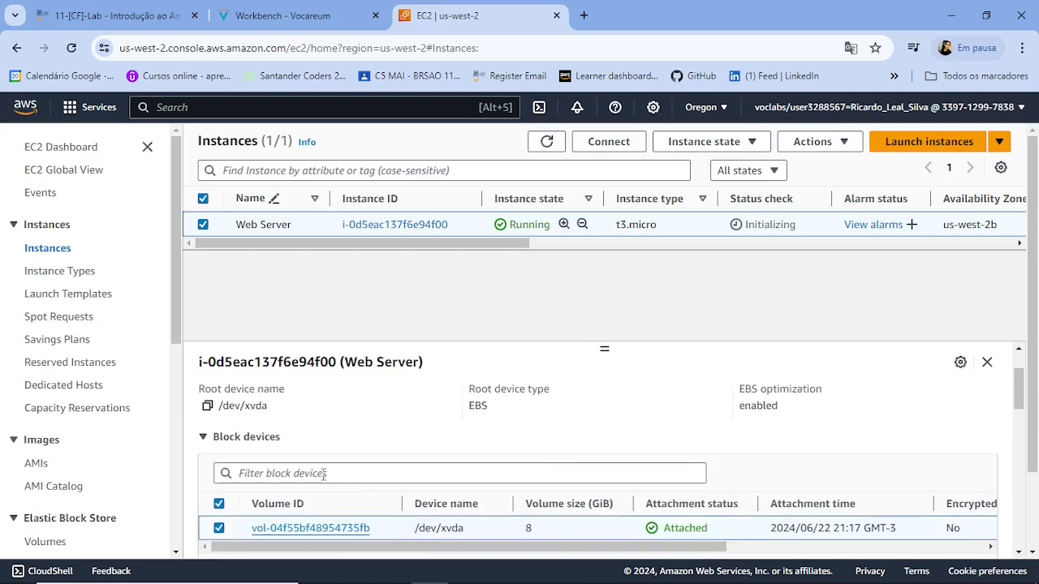
- Examine the Web Server's block device volume size and root device type in its storage information
scroll(461, 502, down, 1)
scroll(452, 501, down, 1)
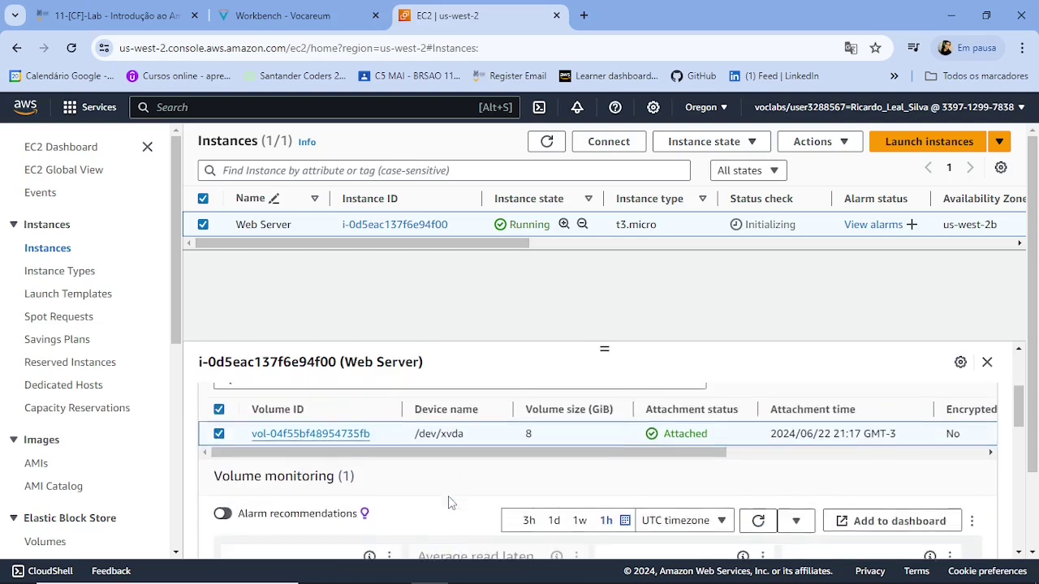
scroll(459, 495, up, 1)
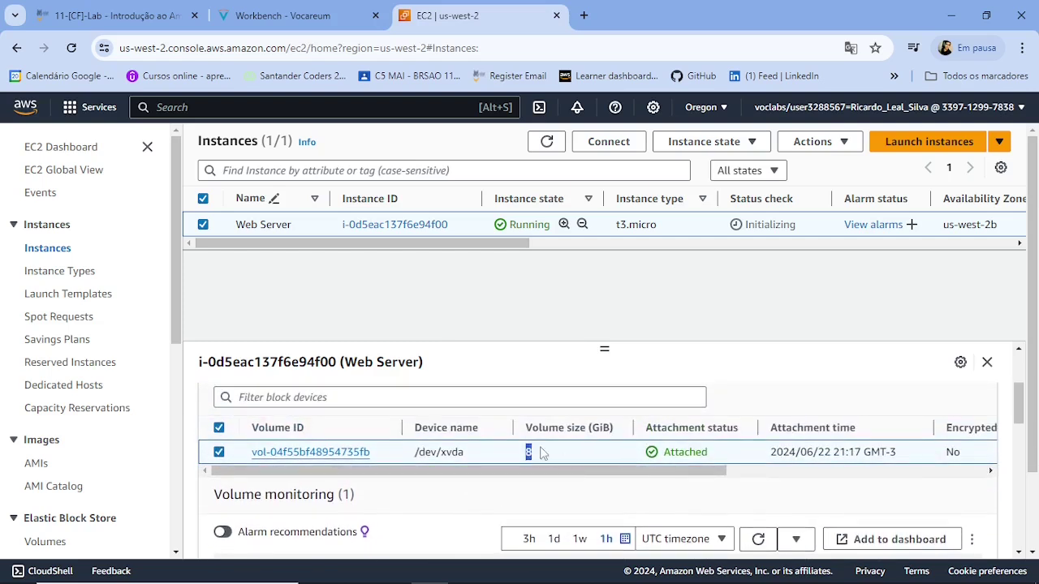
scroll(692, 376, up, 3)
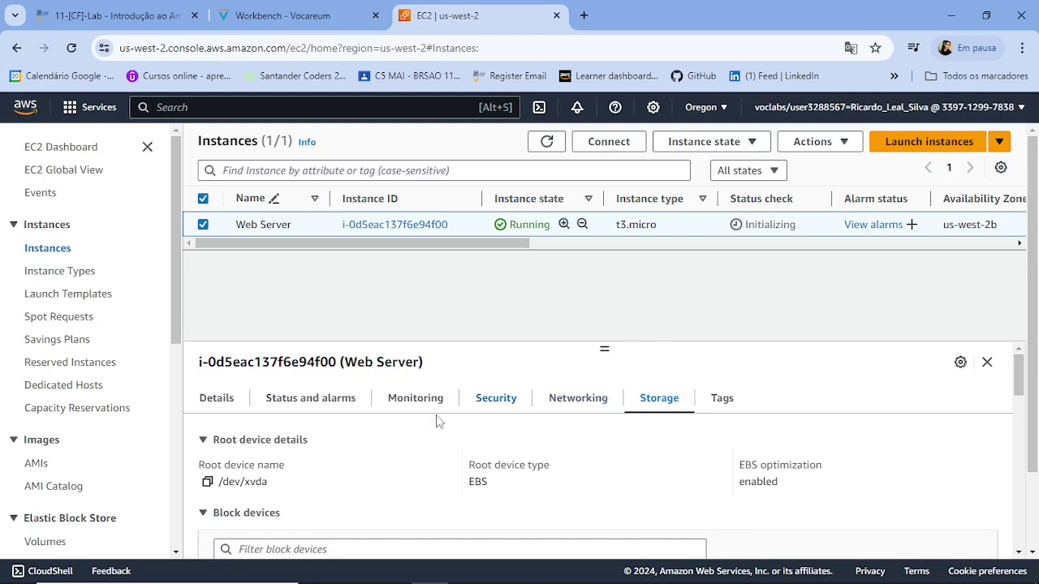
drag(469, 482, 492, 488)
- Switch to the lab guide and read step 24's required instance state and status checks
click(285, 15)
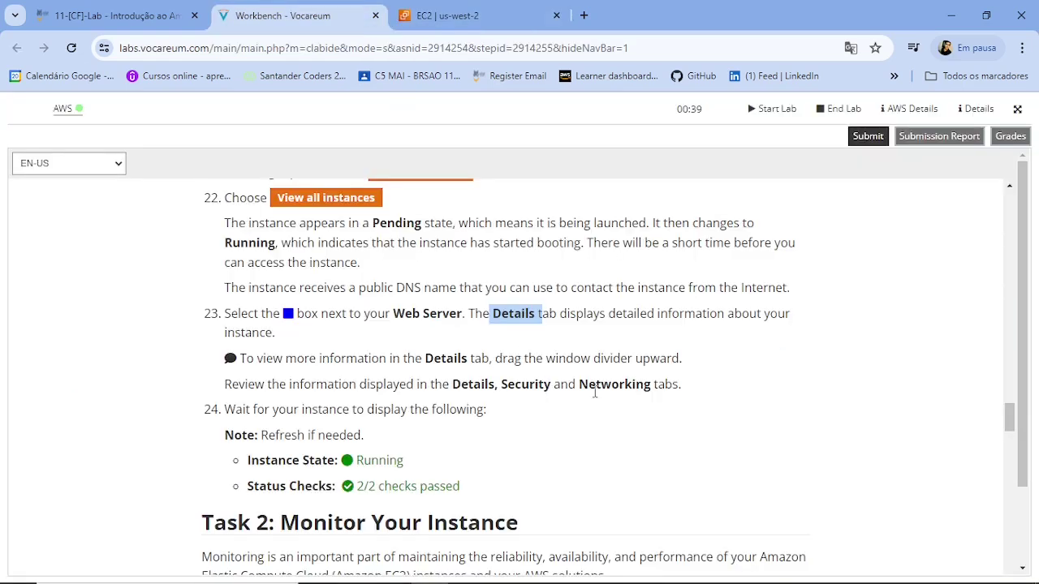
scroll(597, 398, down, 1)
drag(256, 388, 355, 426)
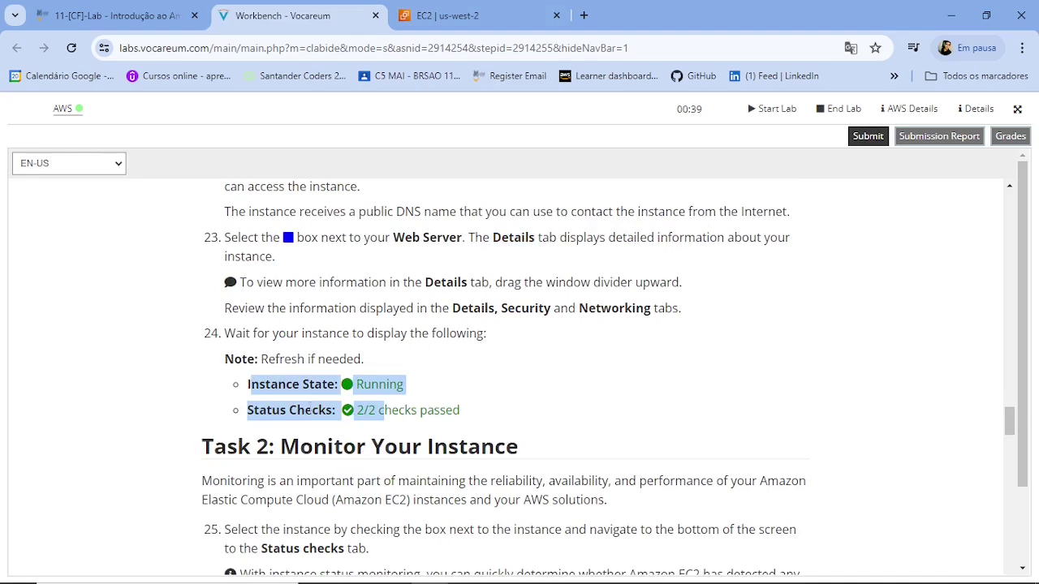
click(404, 425)
drag(471, 422, 344, 418)
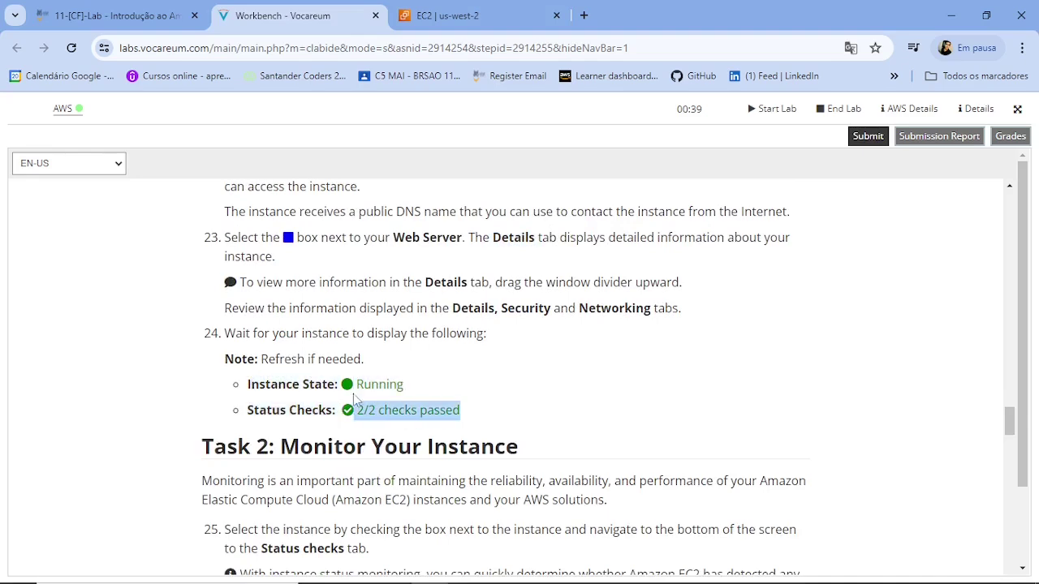
- Switch to the AWS console and refresh the instances list repeatedly to check the Web Server's status check
click(490, 12)
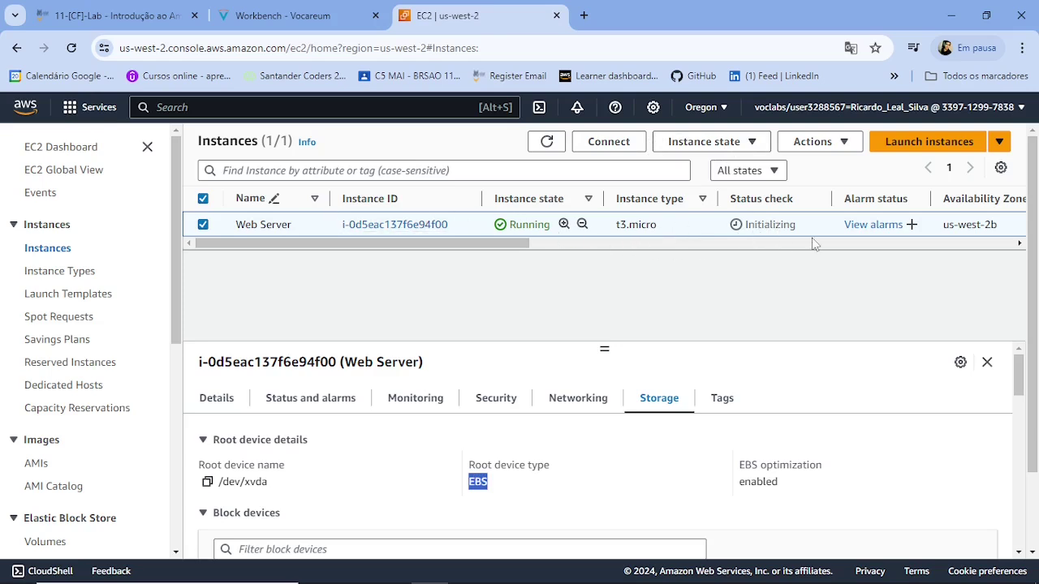
click(558, 148)
drag(799, 230, 739, 227)
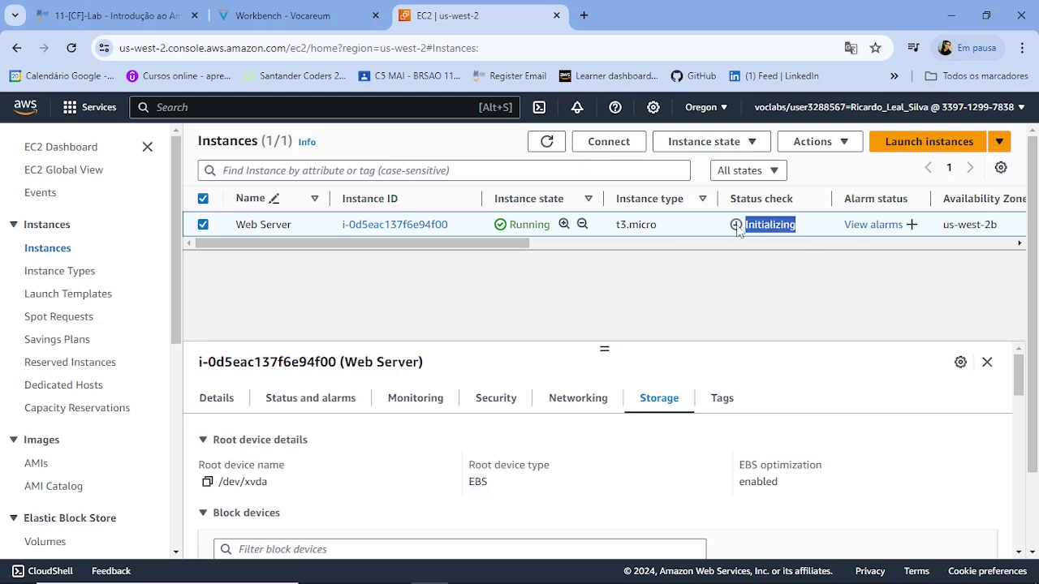
click(546, 141)
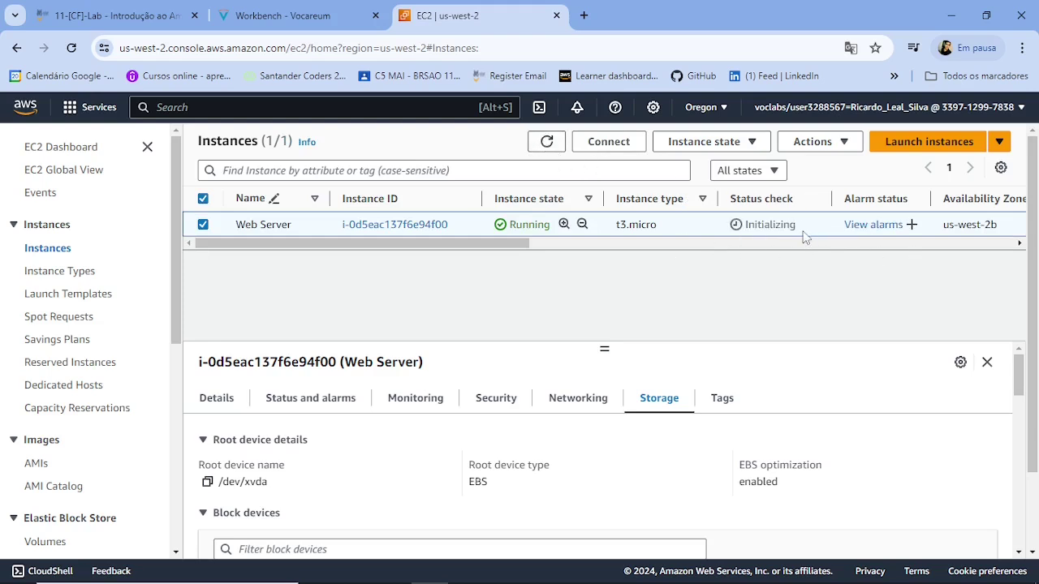
drag(805, 231, 712, 232)
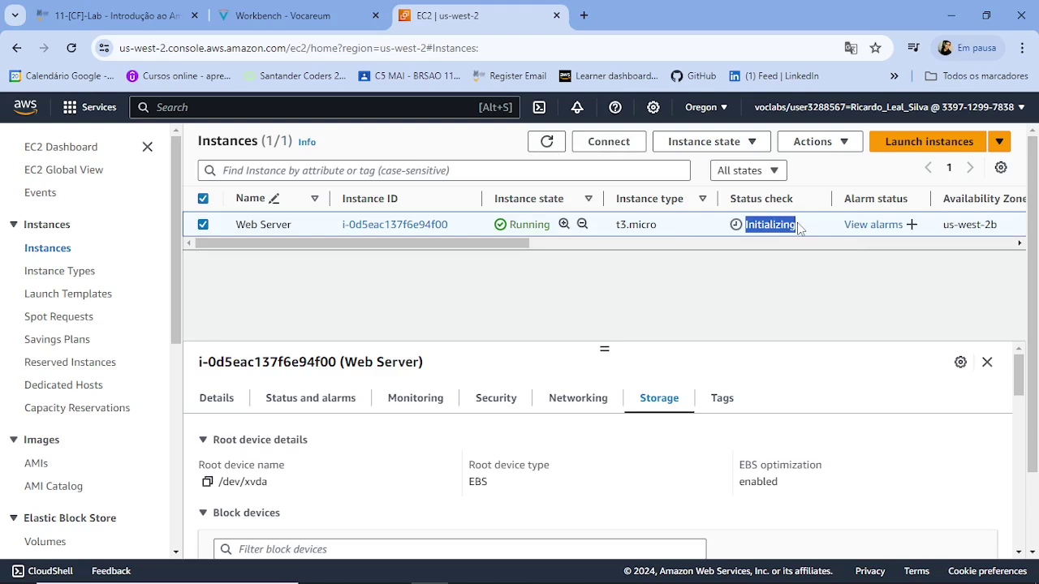
click(548, 143)
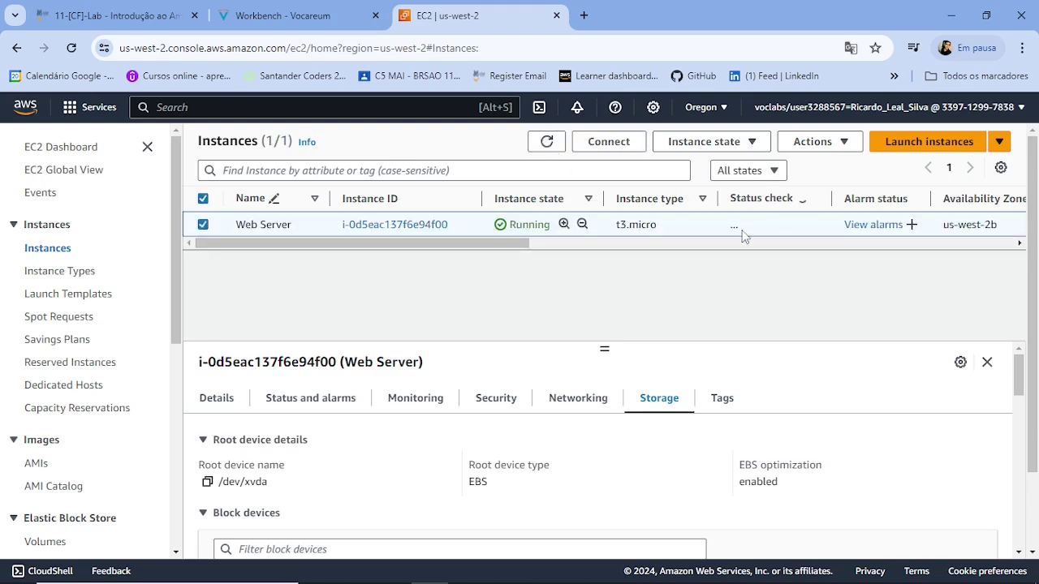
- Switch to the lab guide and translate the introductory paragraph of Task 2: Monitor Your Instance into Portuguese
click(268, 15)
scroll(573, 348, down, 3)
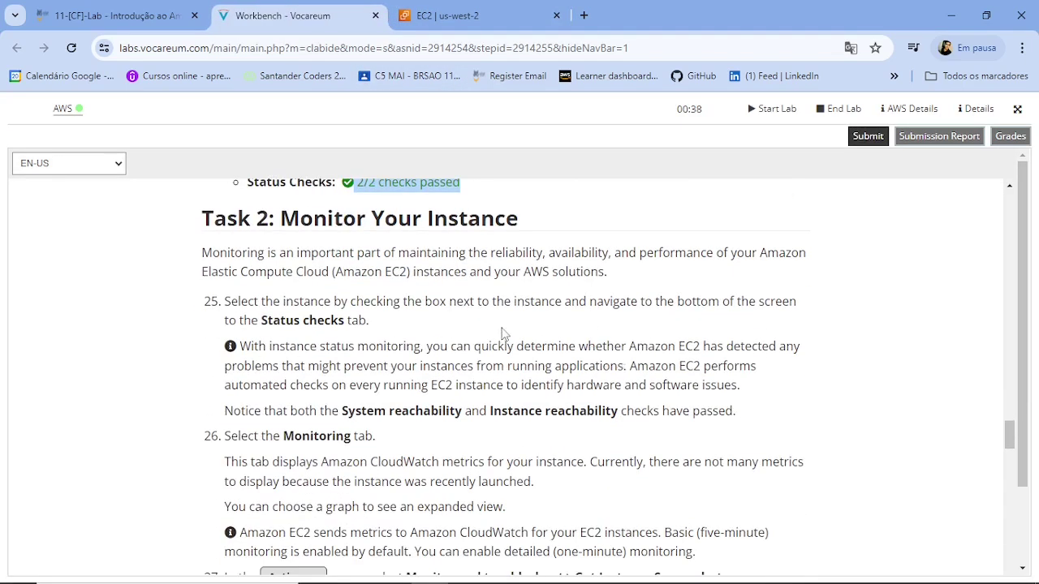
scroll(434, 379, down, 1)
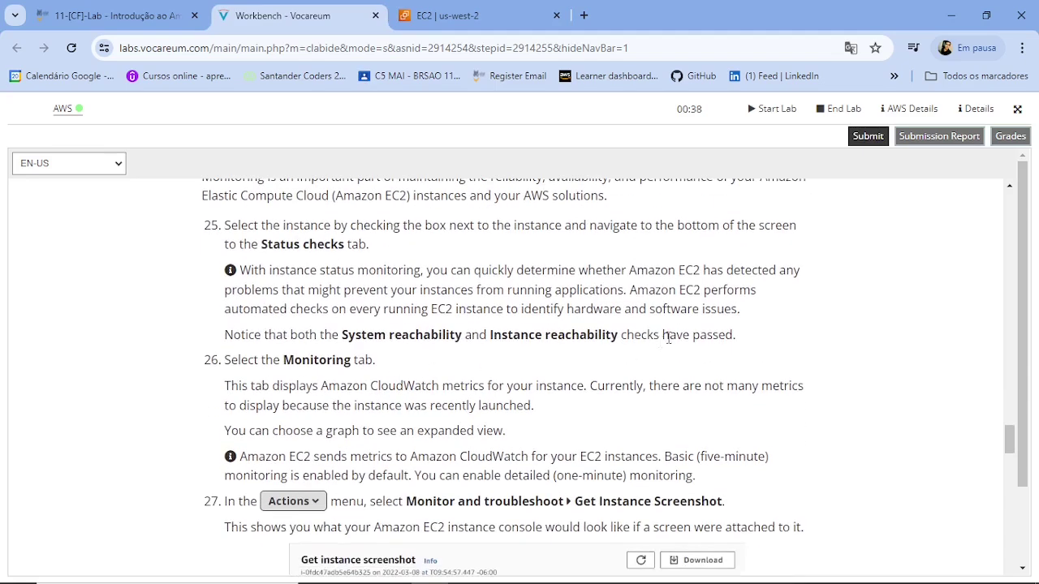
scroll(668, 338, up, 1)
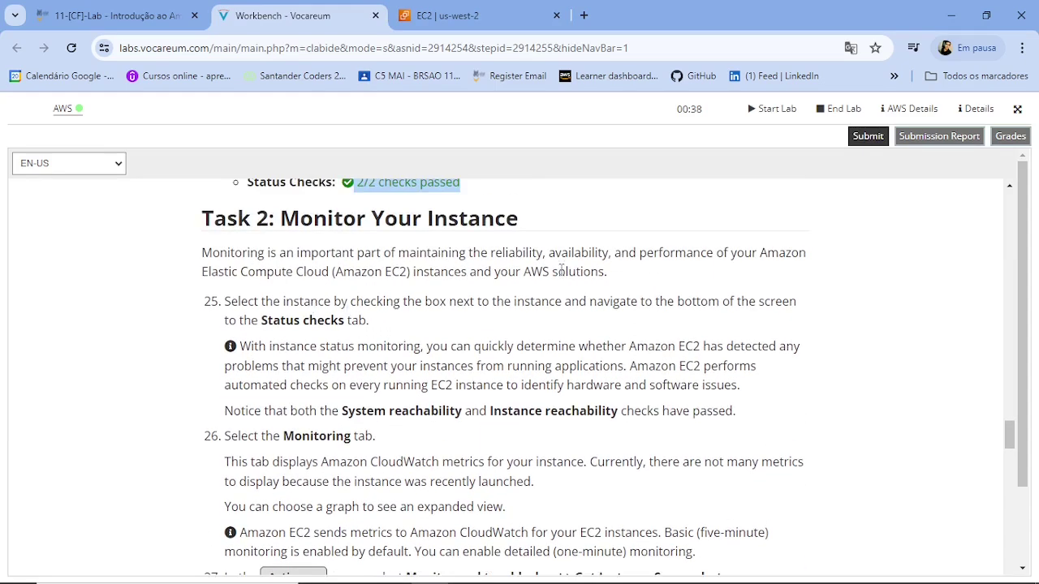
drag(607, 271, 186, 260)
right_click(218, 264)
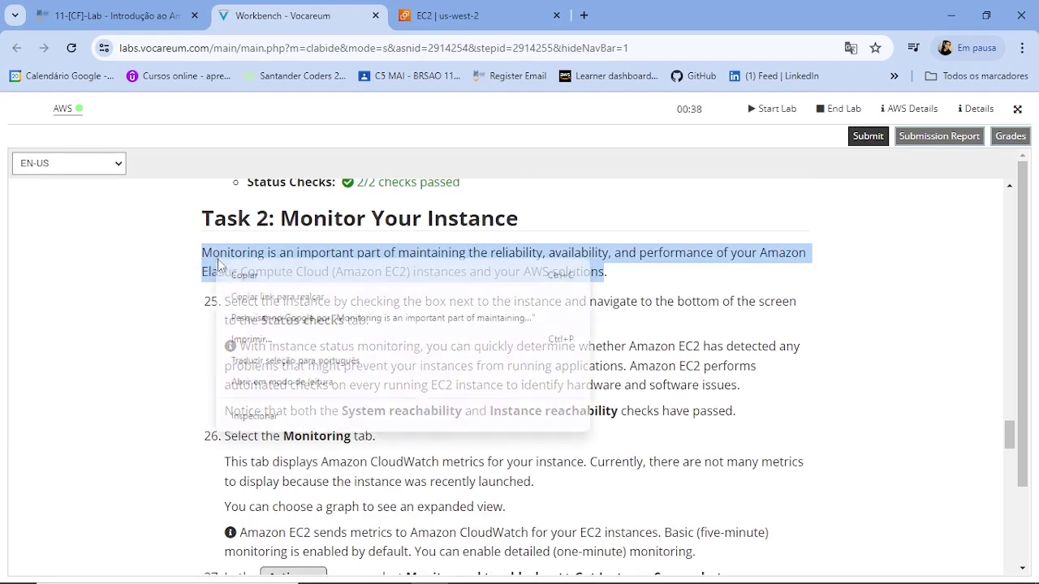
click(270, 367)
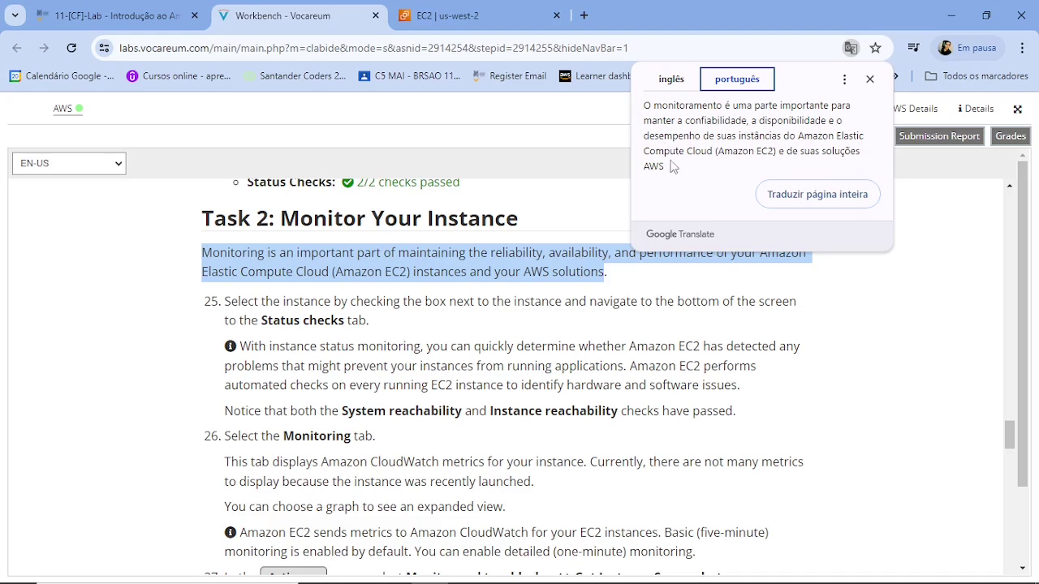
click(587, 187)
- Translate step 25 about the Status checks tab into Portuguese, and close the translation after reading it
drag(381, 331, 224, 302)
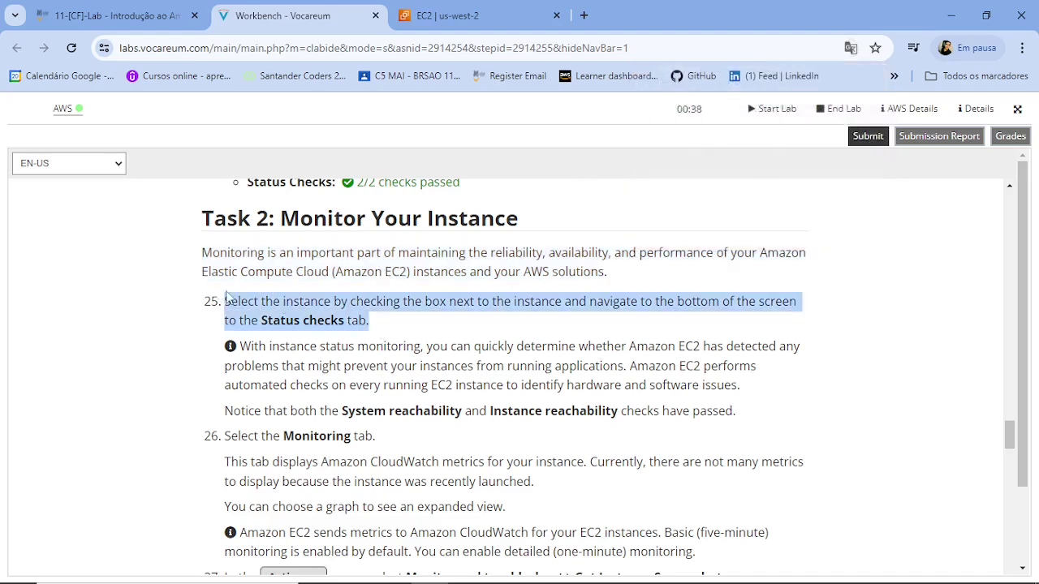
right_click(232, 309)
click(288, 410)
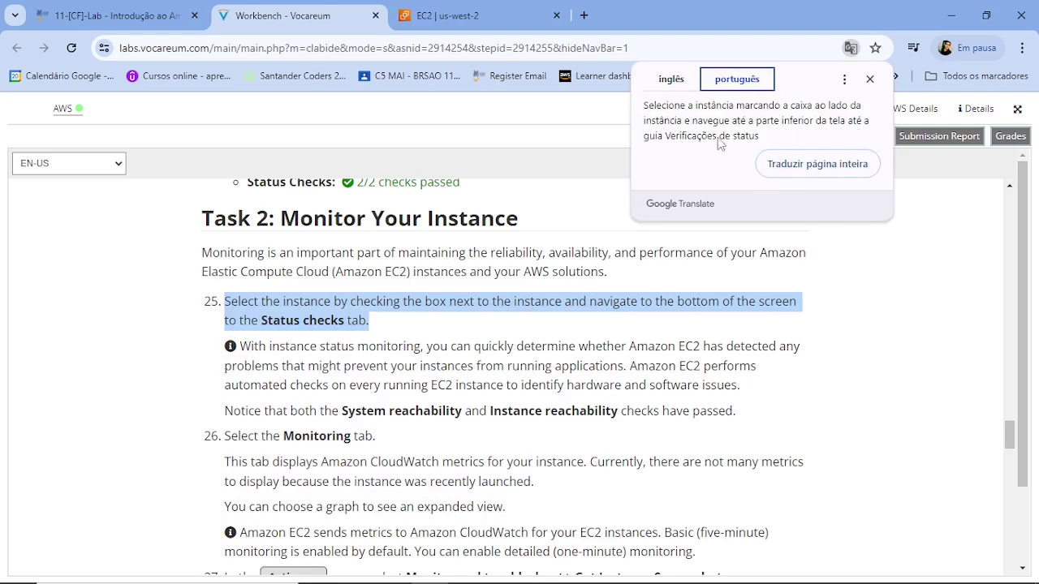
click(869, 79)
- Switch to the AWS console and look through the Web Server's storage information, including the recent root volume replacement tasks
click(471, 10)
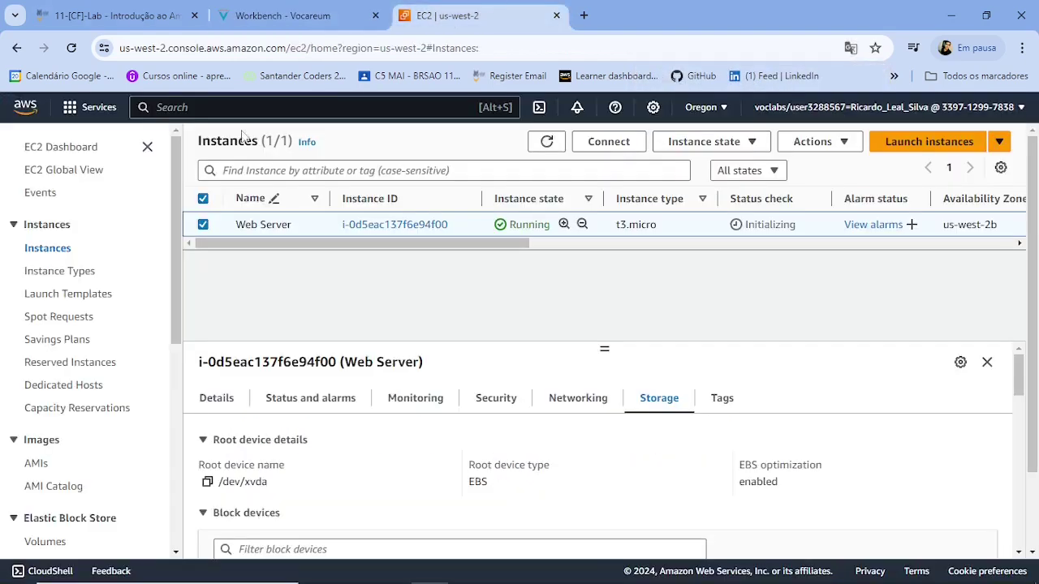
scroll(566, 462, down, 4)
scroll(565, 463, down, 10)
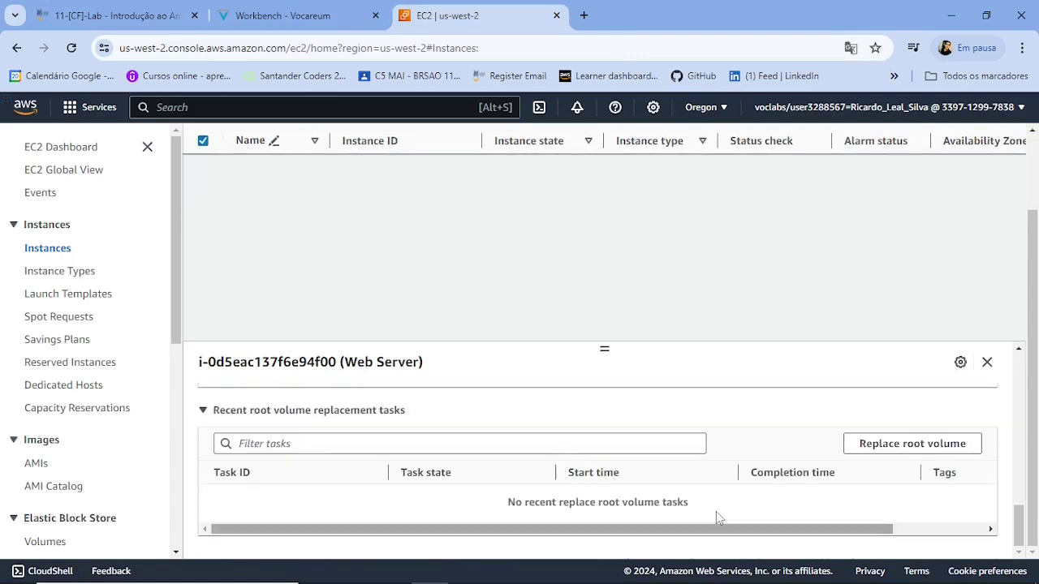
scroll(284, 478, up, 1)
scroll(348, 496, up, 6)
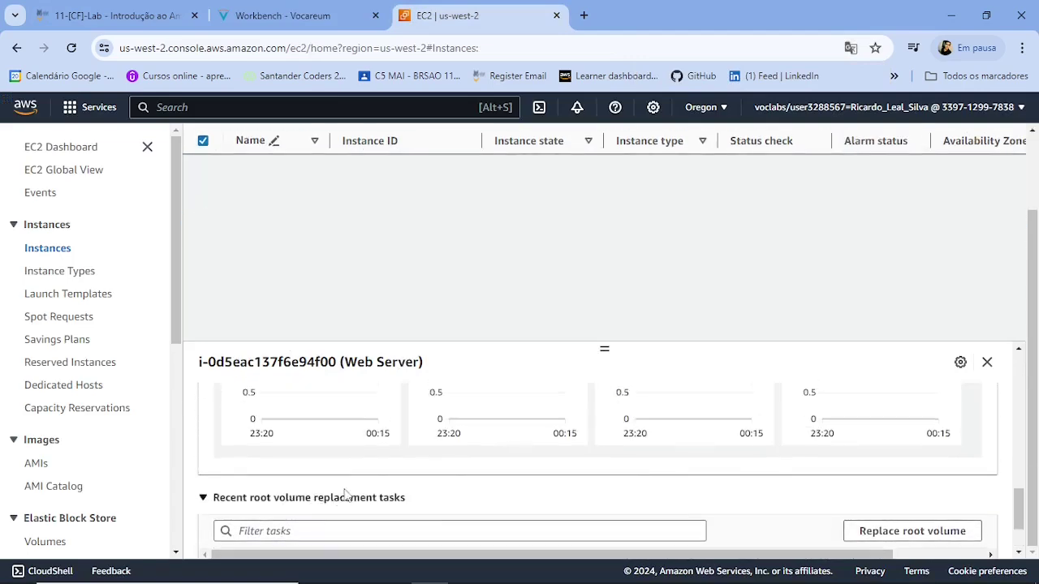
scroll(367, 304, up, 3)
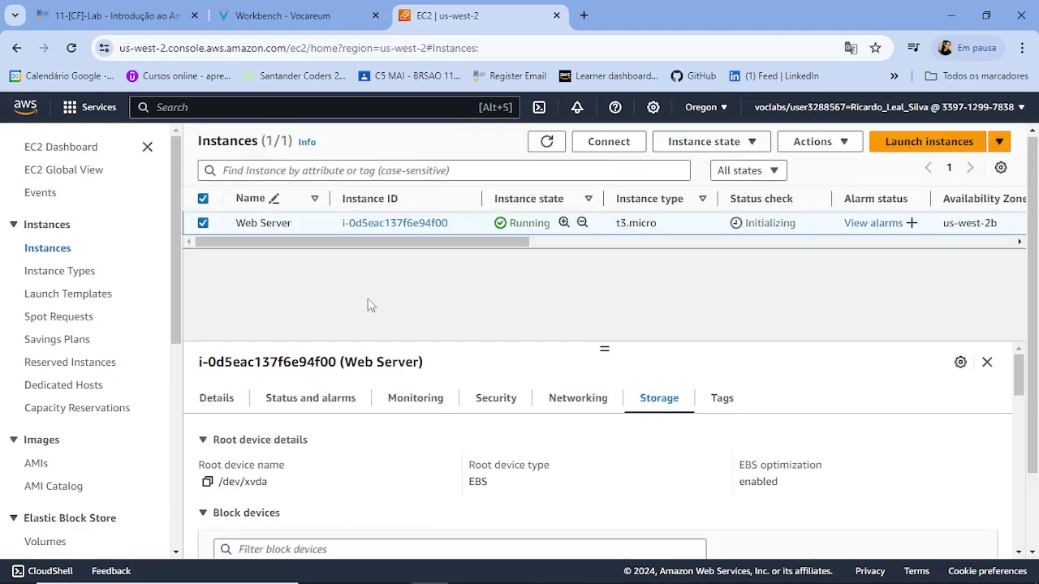
- Refresh the instances list again and examine the Web Server's status check
drag(360, 244, 278, 251)
right_click(278, 251)
click(546, 143)
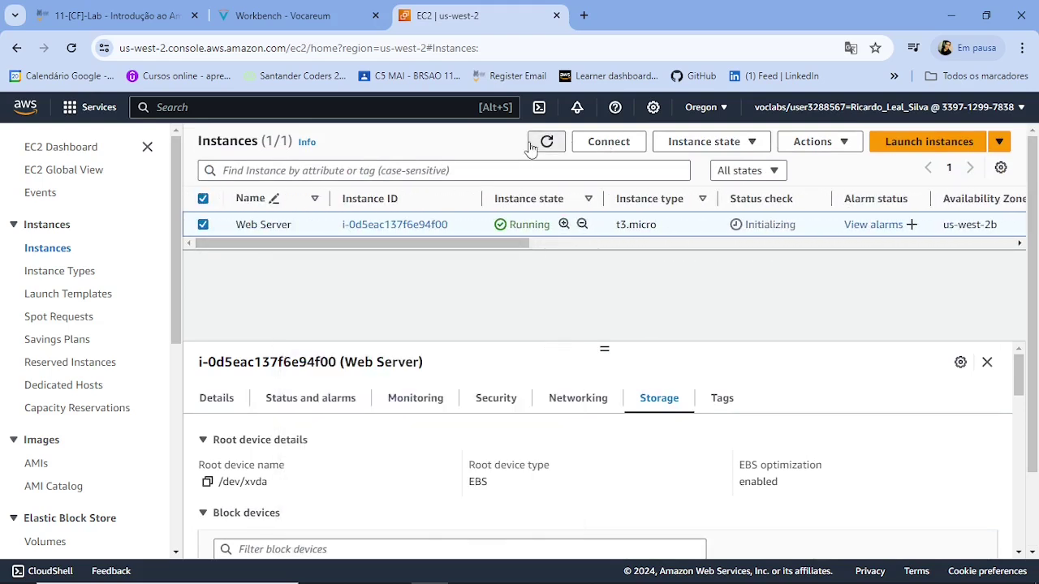
click(545, 143)
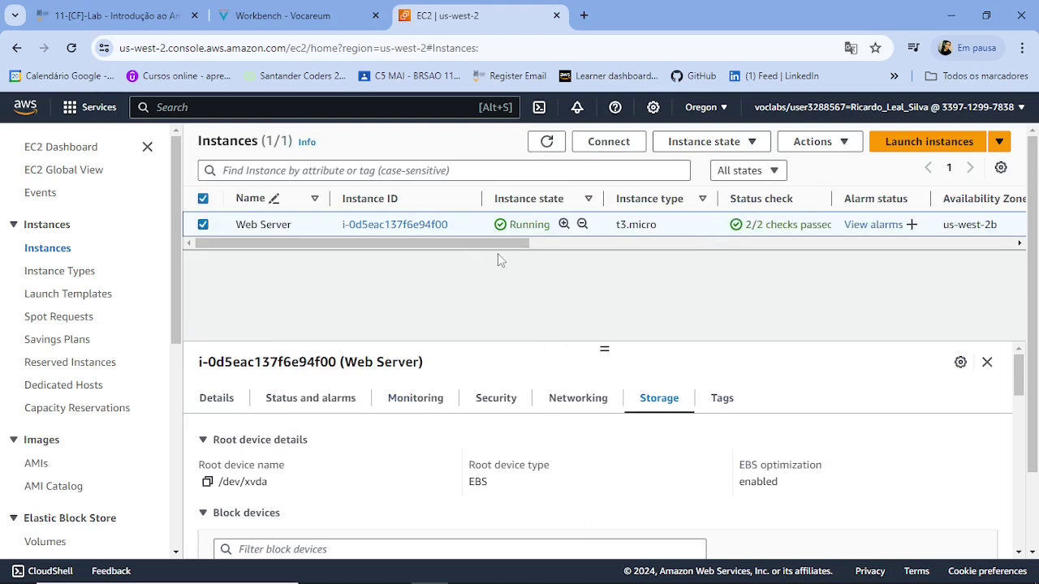
drag(735, 227, 834, 226)
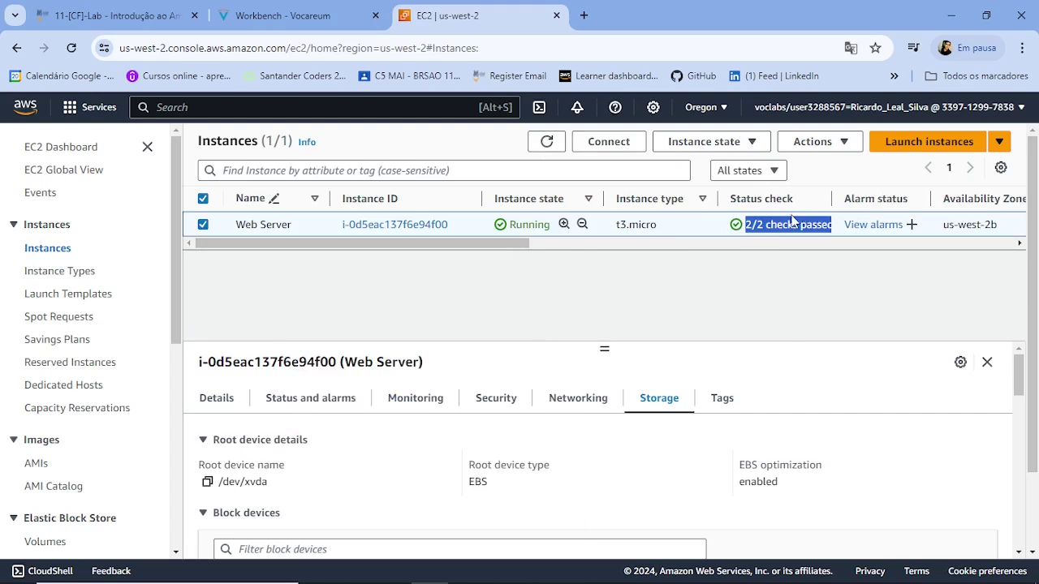
click(756, 226)
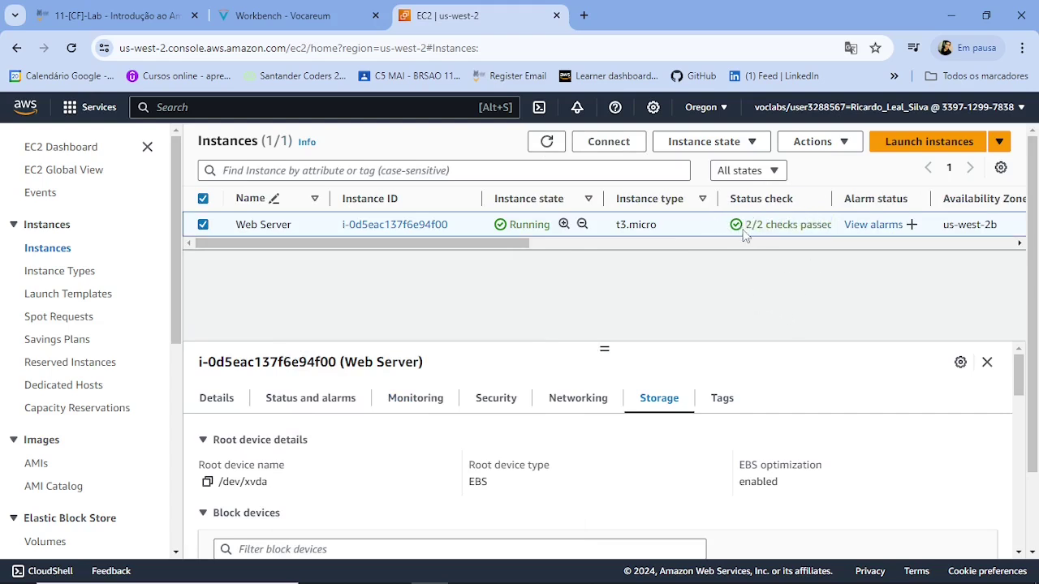
drag(742, 231, 829, 237)
drag(726, 231, 814, 240)
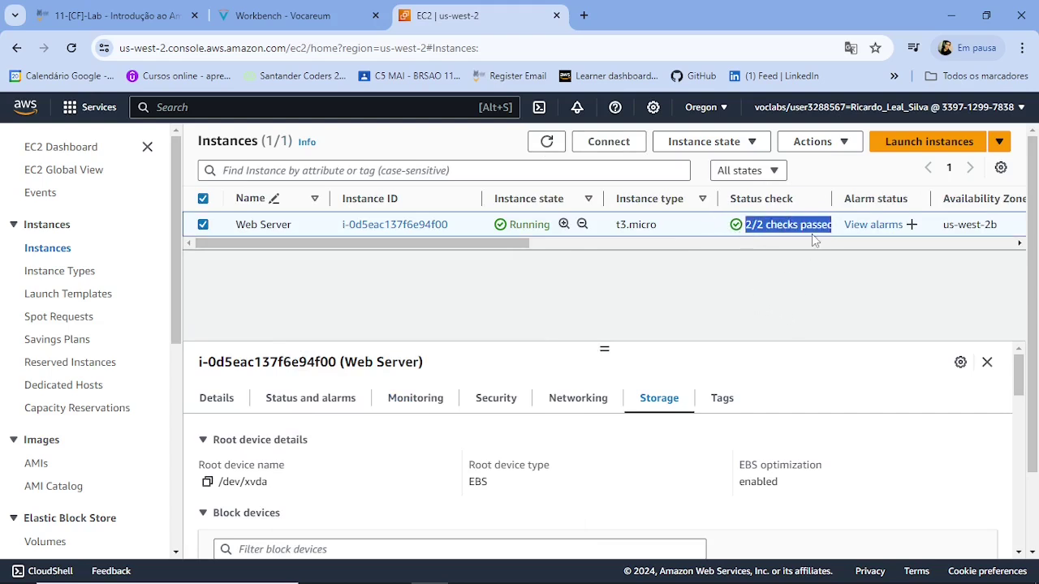
scroll(463, 341, down, 2)
- Switch to the lab guide and read steps 25 to 27 on status checks, monitoring and getting an instance screenshot
key(ctrl+shift+Tab)
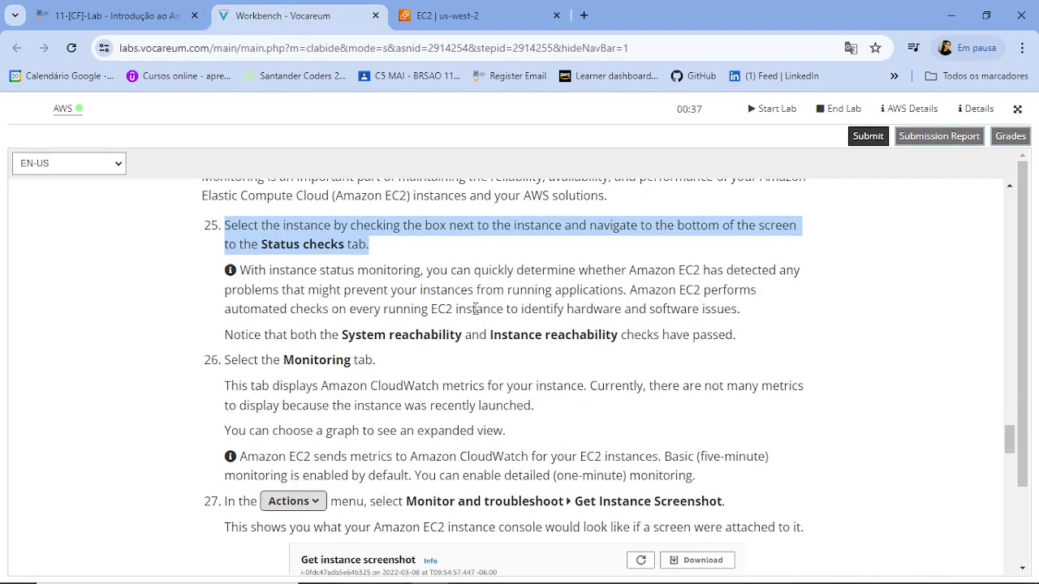
scroll(475, 309, down, 1)
scroll(536, 328, up, 1)
scroll(373, 366, down, 1)
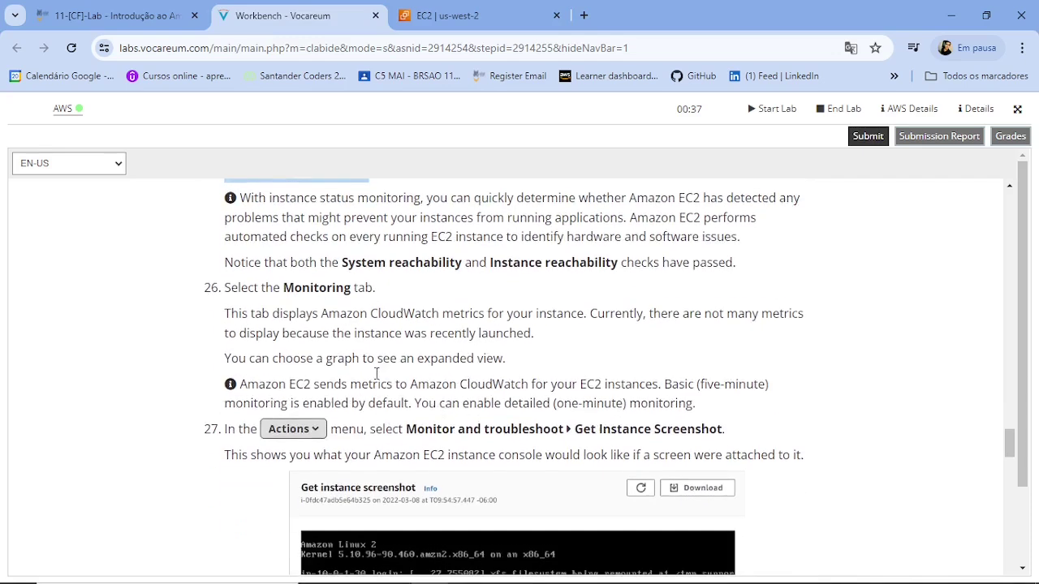
scroll(378, 355, down, 1)
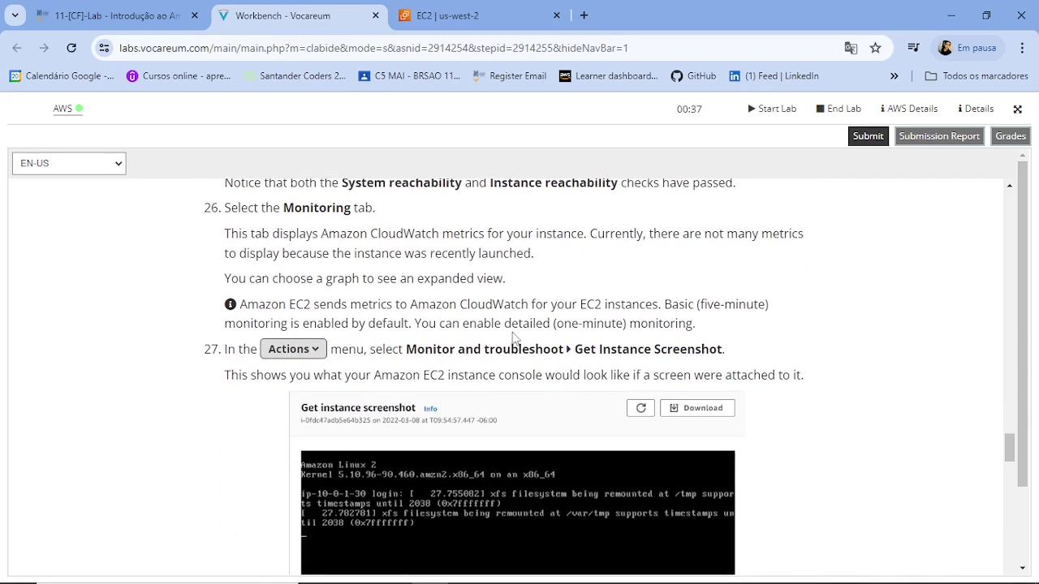
scroll(393, 304, down, 1)
scroll(421, 307, up, 1)
scroll(622, 509, down, 1)
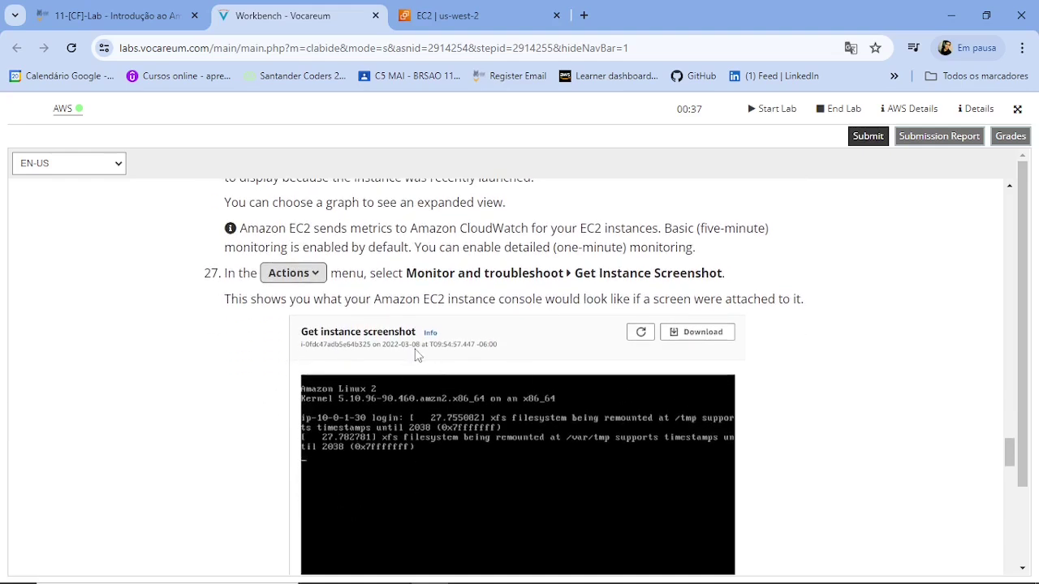
triple_click(657, 271)
scroll(611, 389, down, 2)
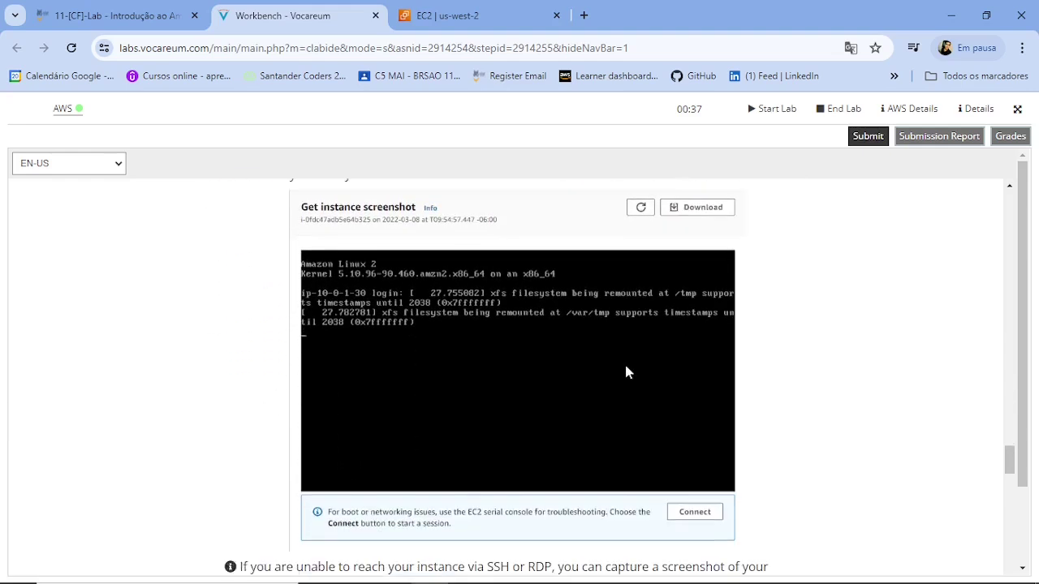
scroll(604, 392, up, 5)
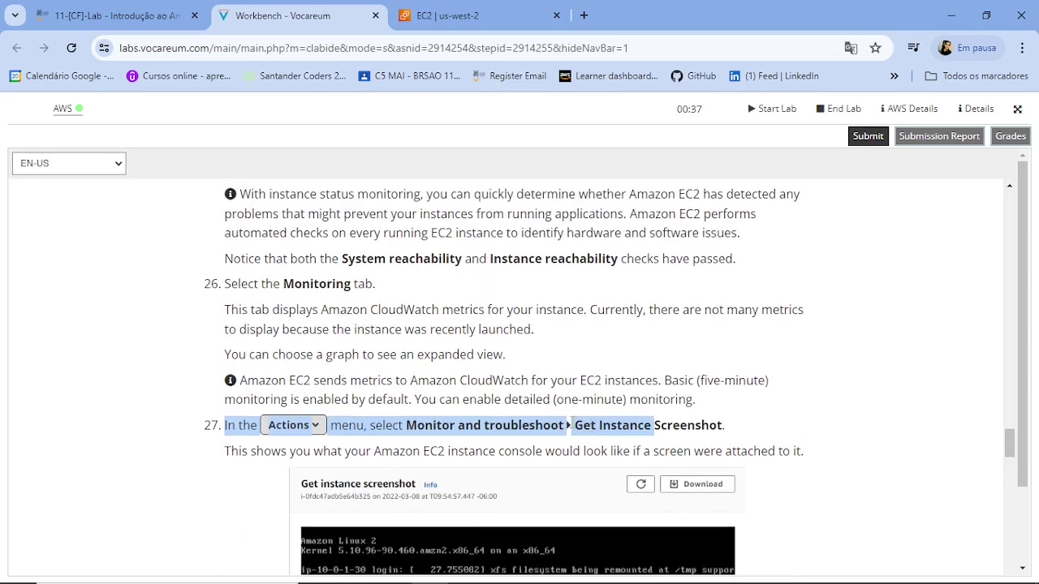
- Switch to the AWS console and open the Monitor and troubleshoot actions for the Web Server
click(422, 15)
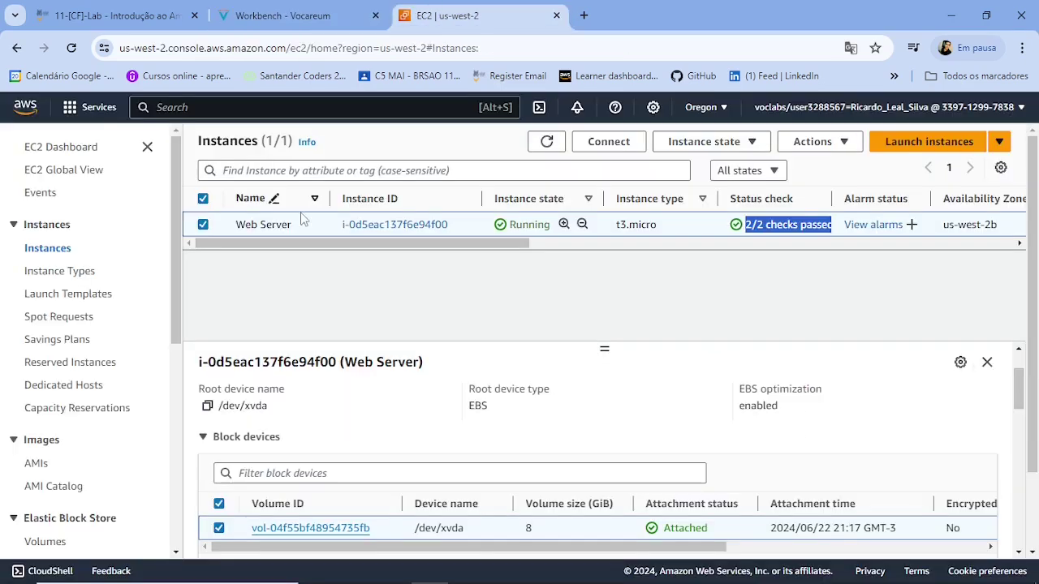
click(850, 147)
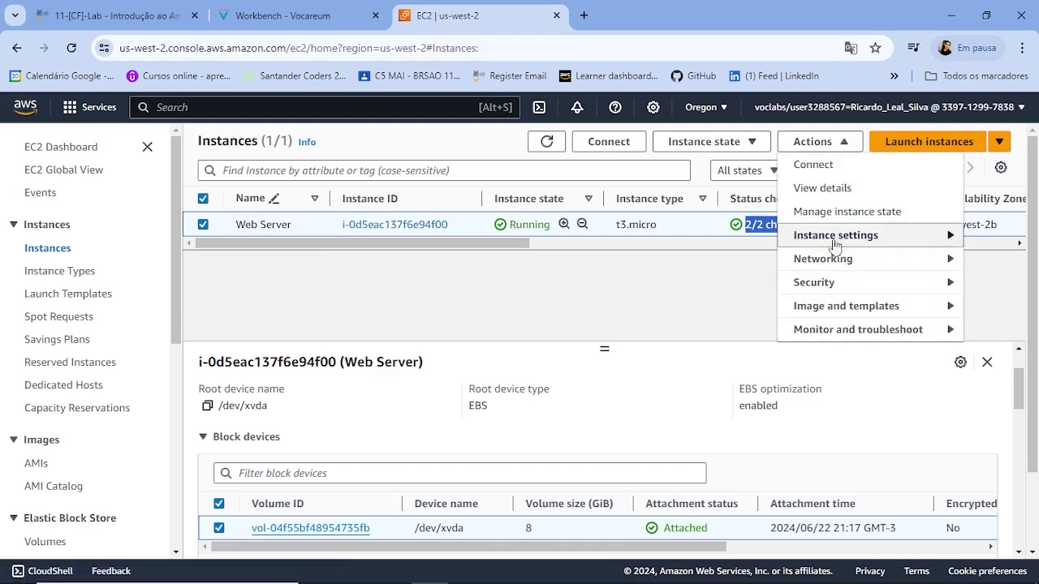
click(880, 338)
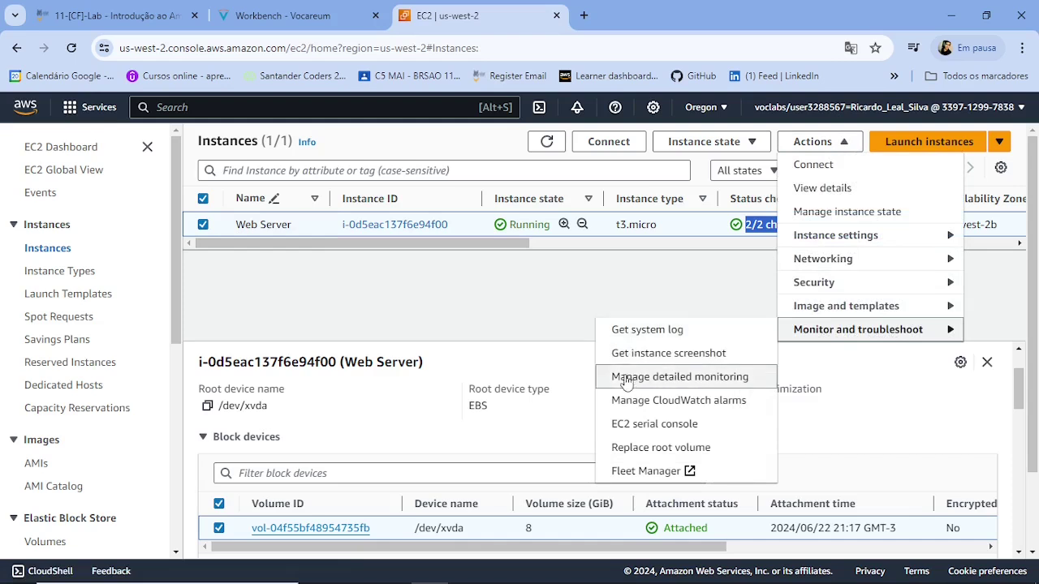
- Get the console screenshot of the Web Server instance, examine its output, and return to the instances list
click(688, 360)
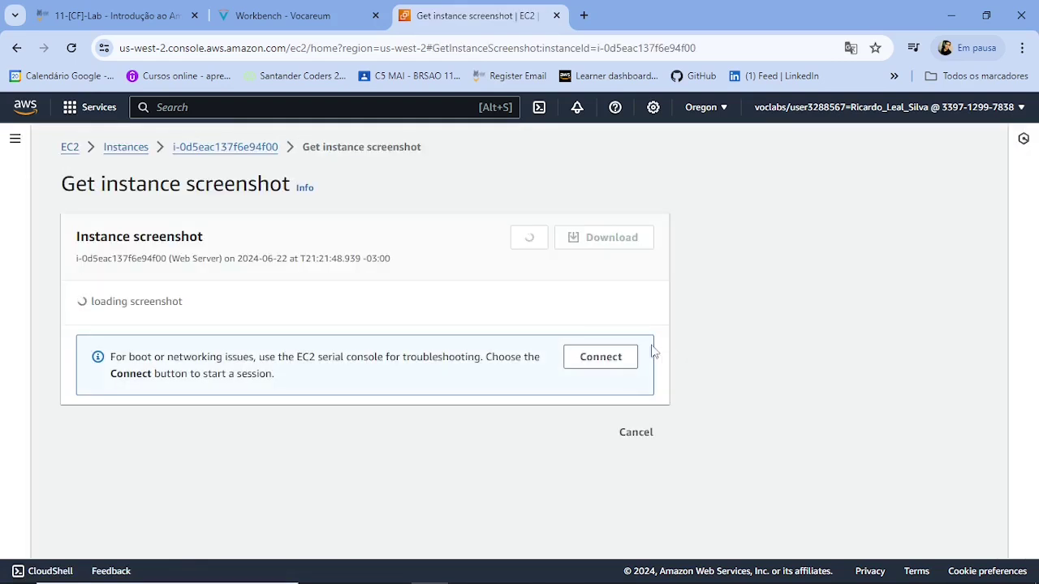
scroll(463, 360, down, 1)
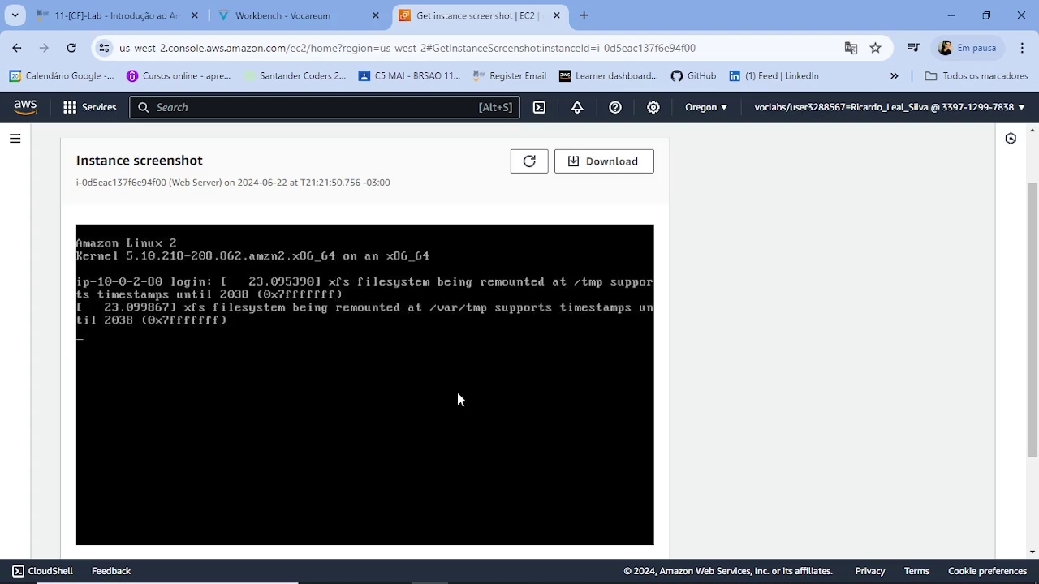
scroll(533, 415, down, 2)
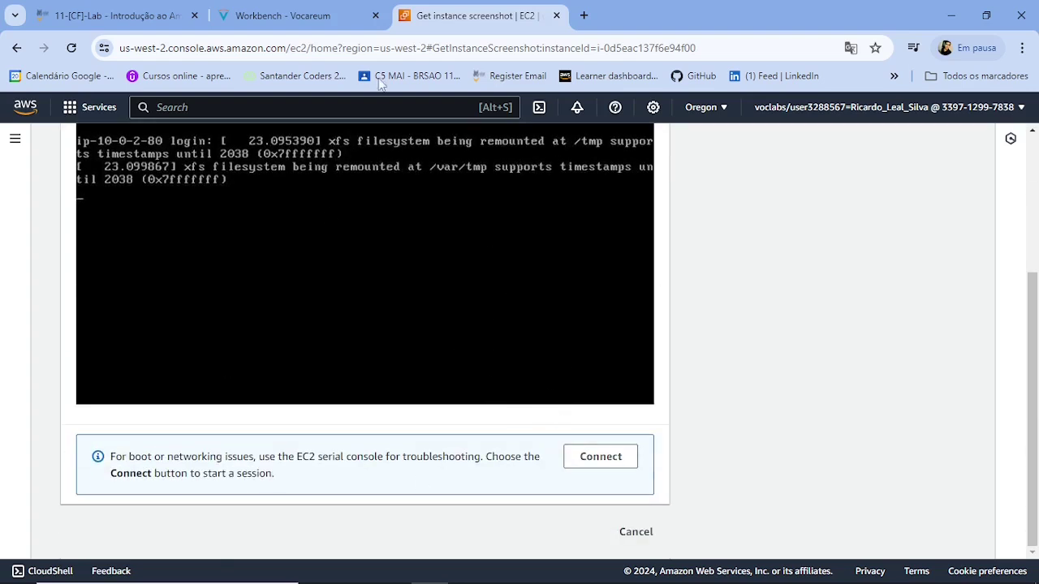
scroll(315, 281, up, 3)
scroll(348, 431, down, 1)
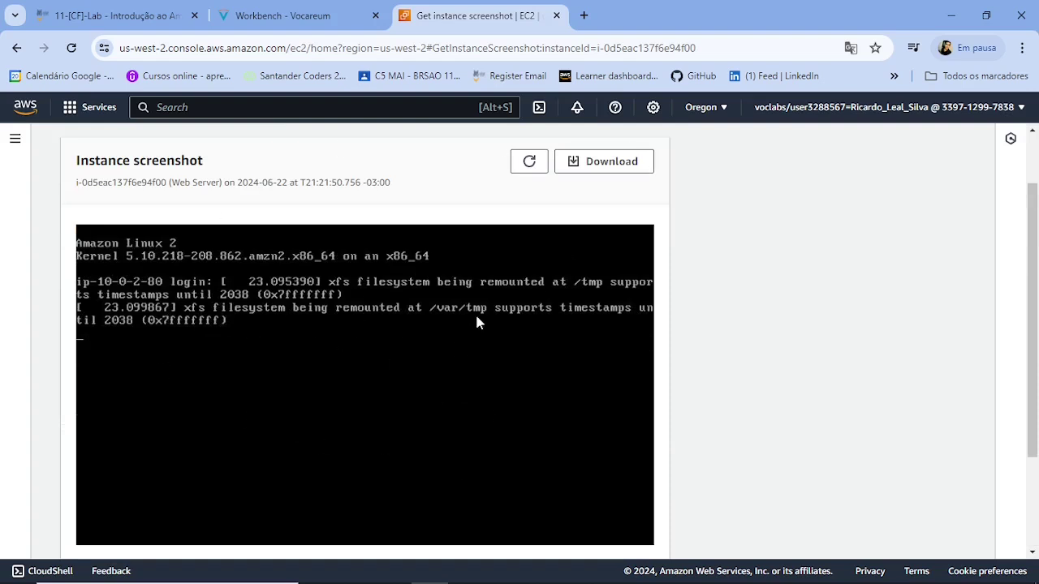
scroll(373, 362, down, 2)
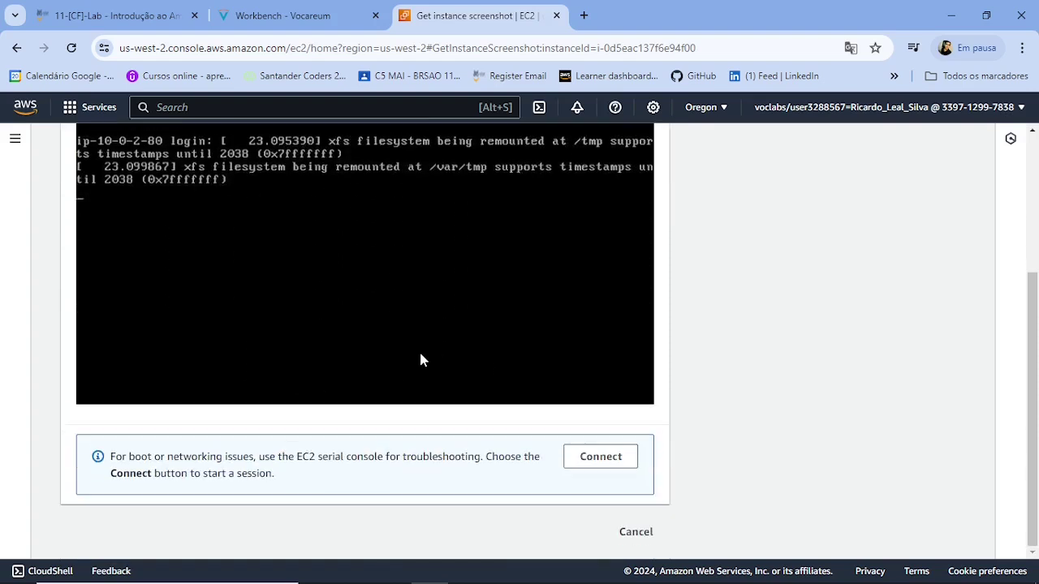
click(632, 533)
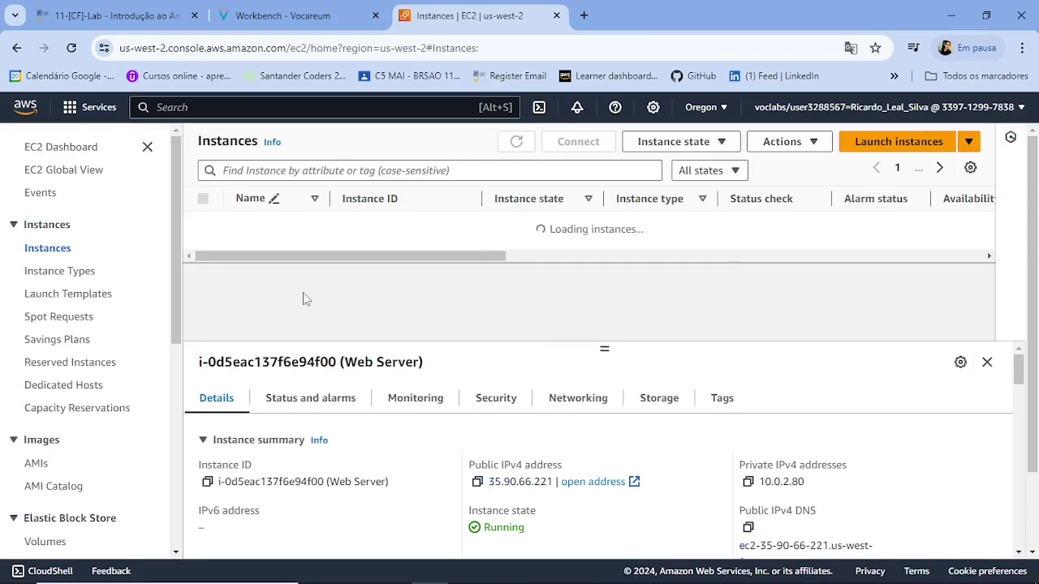
- Switch to the Vocareum lab instructions and read from step 28 through Task 3 on updating the security group and accessing the web server
click(276, 15)
scroll(205, 188, down, 2)
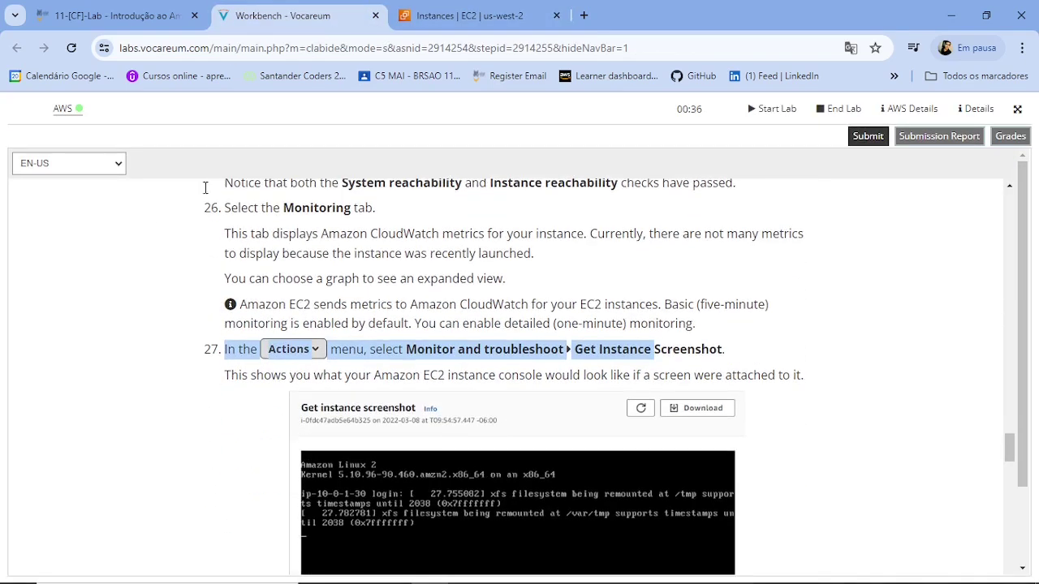
scroll(314, 401, down, 5)
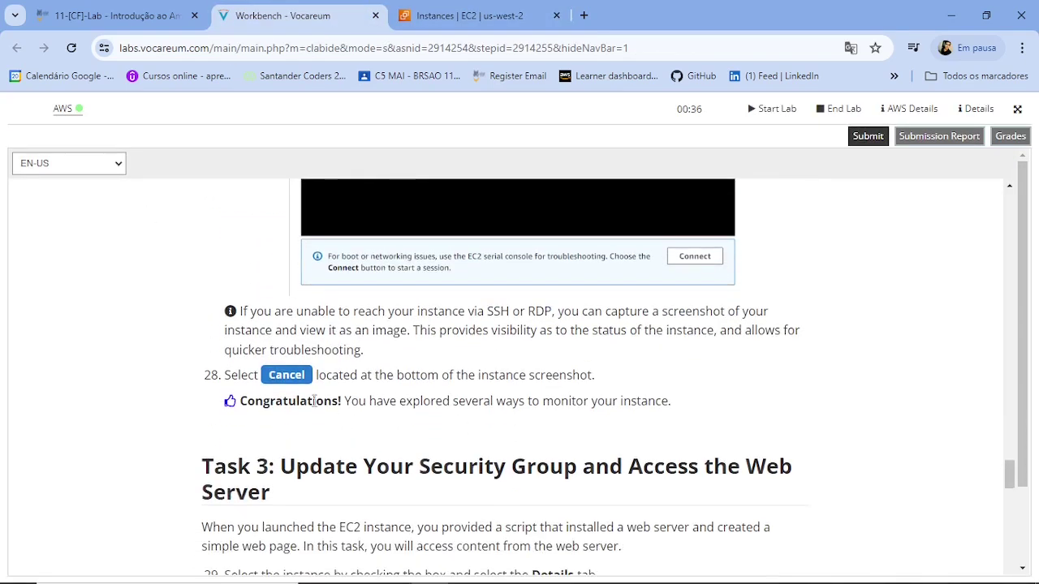
scroll(314, 401, down, 3)
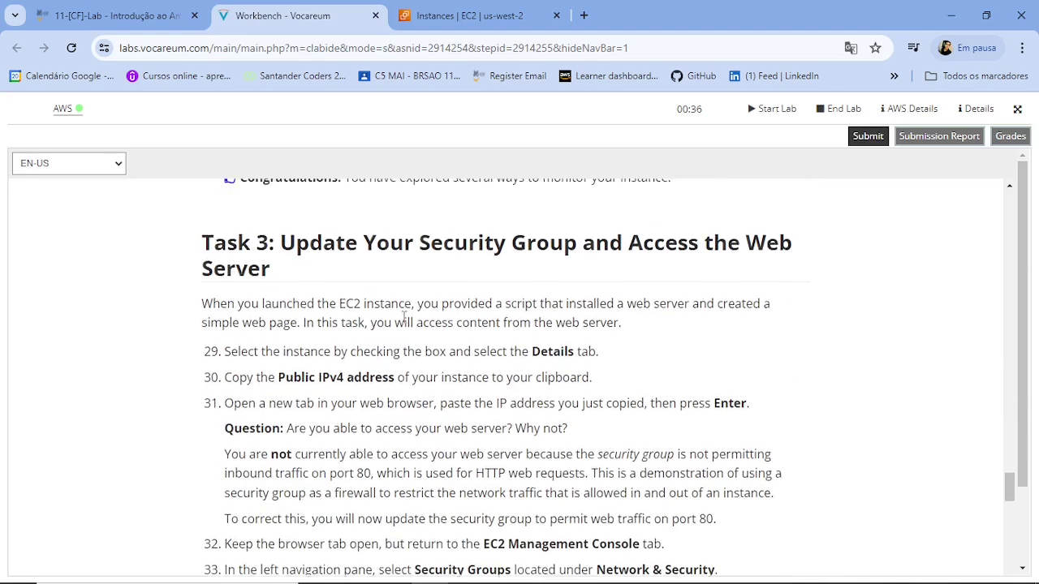
scroll(404, 317, up, 1)
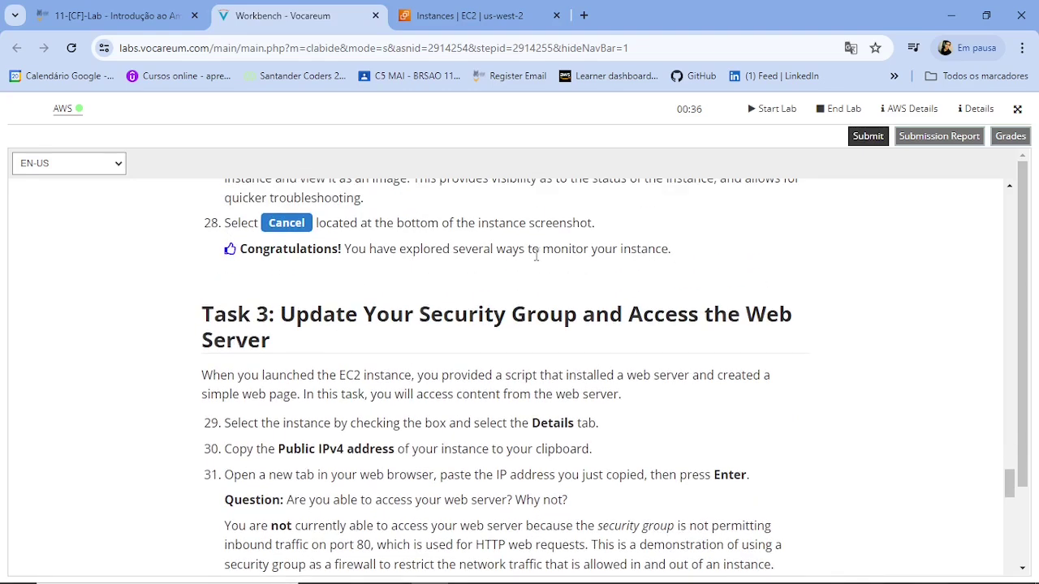
drag(552, 251, 681, 253)
scroll(371, 314, down, 2)
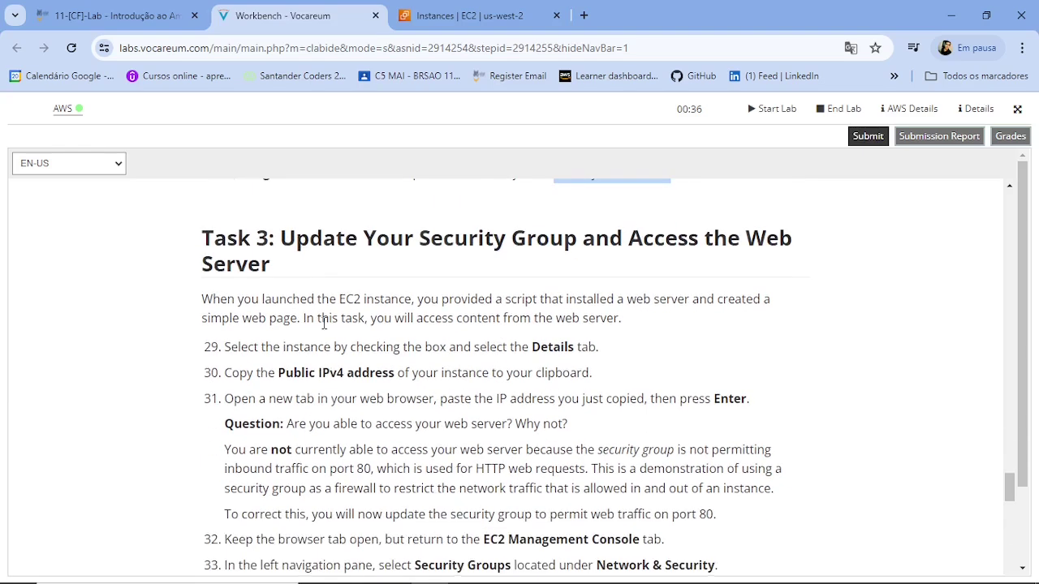
scroll(371, 317, up, 1)
scroll(296, 299, down, 1)
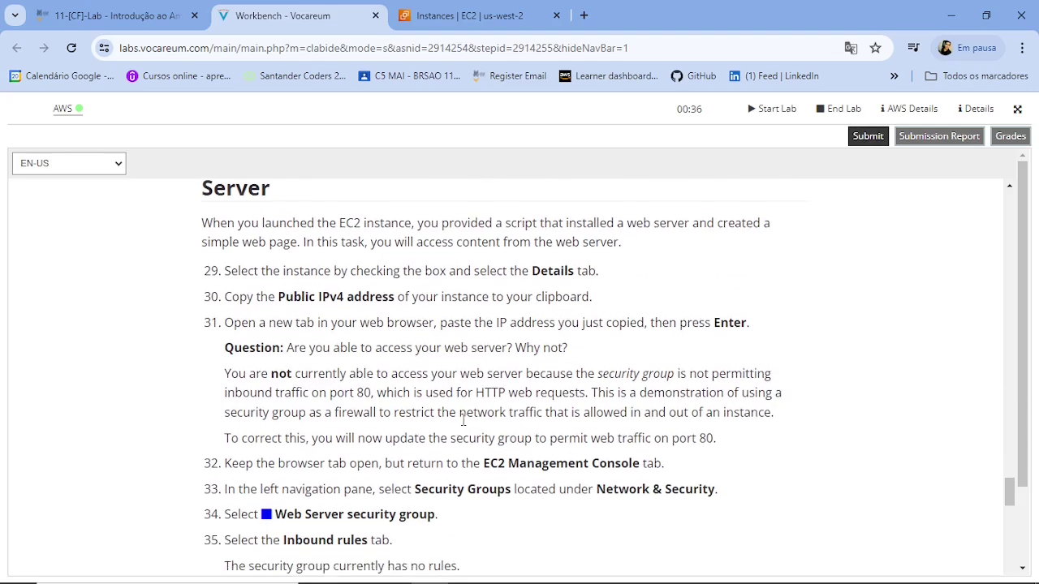
scroll(450, 415, down, 1)
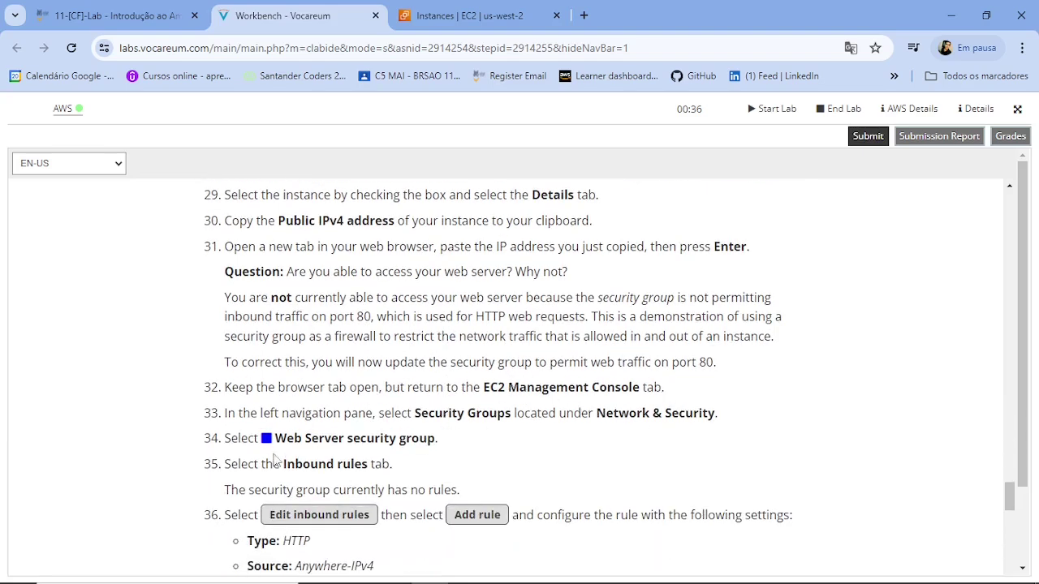
scroll(420, 492, down, 2)
scroll(458, 477, up, 4)
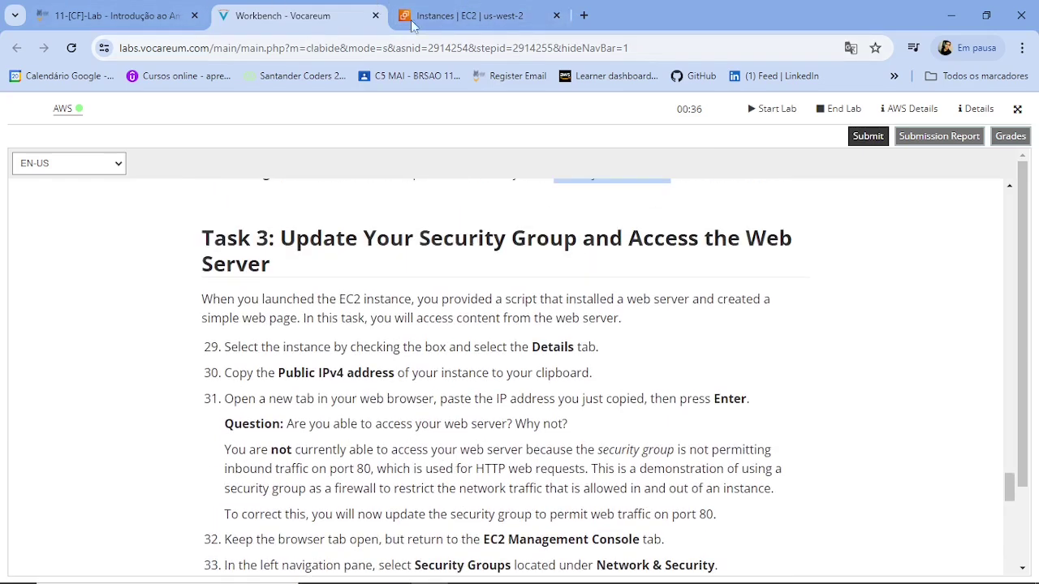
- In the EC2 console, copy the Web Server instance's public IPv4 address and load it in a new browser tab
click(462, 16)
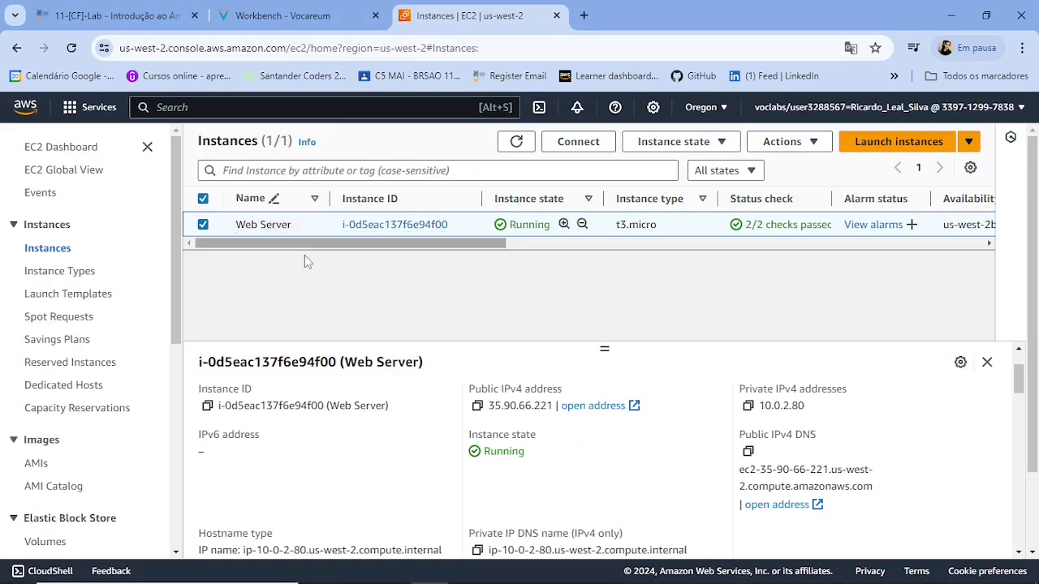
click(478, 407)
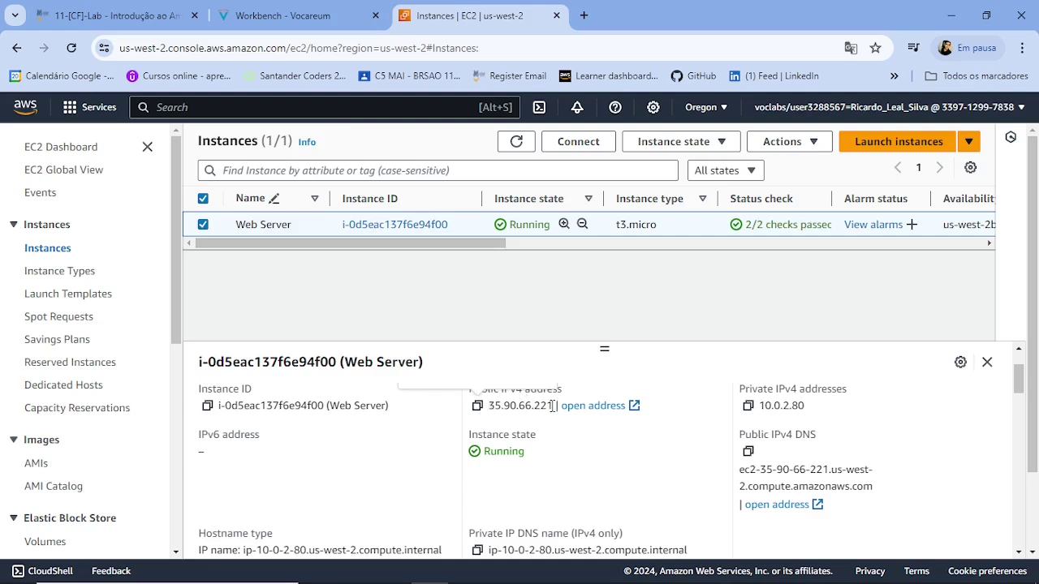
drag(552, 406, 489, 415)
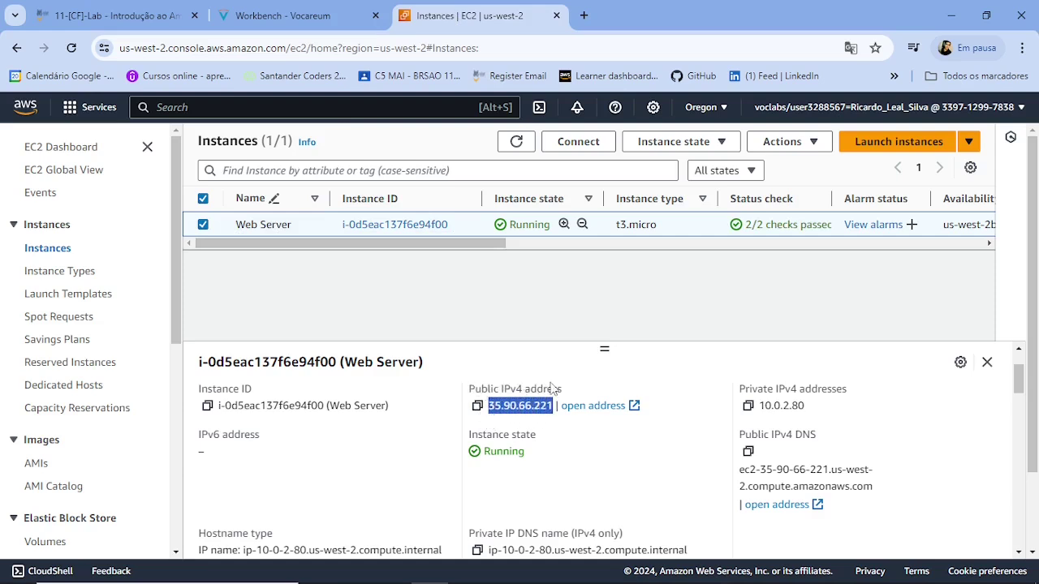
click(583, 15)
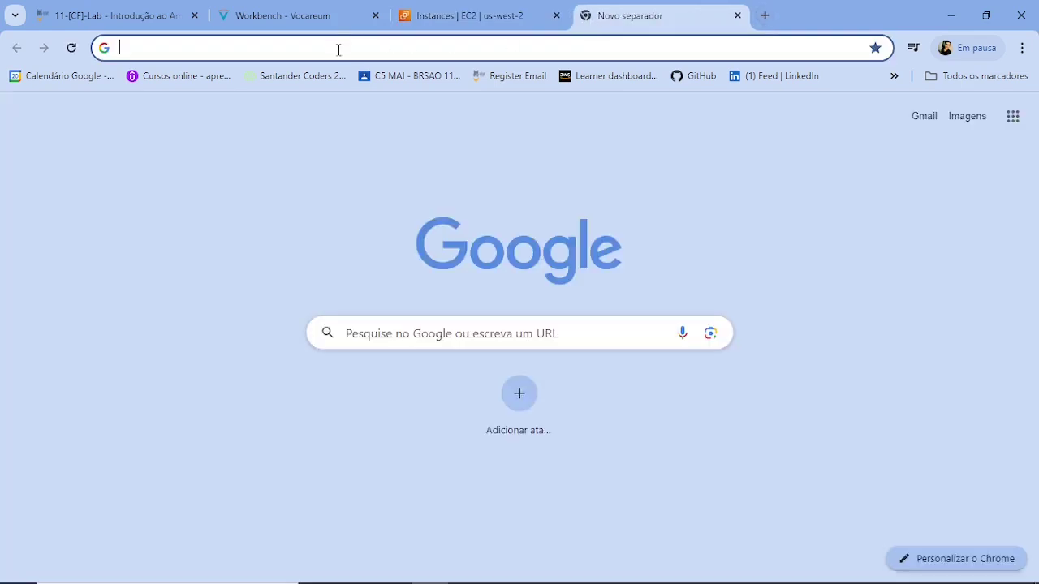
key(ctrl+v)
key(Return)
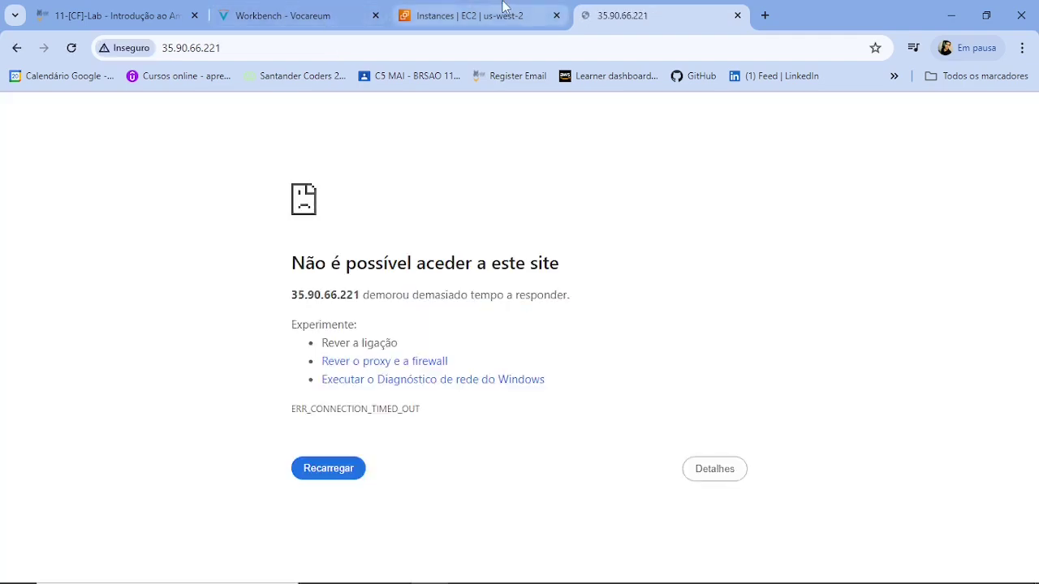
- Return to the Vocareum lab instructions and examine the port 80 explanation and the security group and inbound rules steps
click(503, 13)
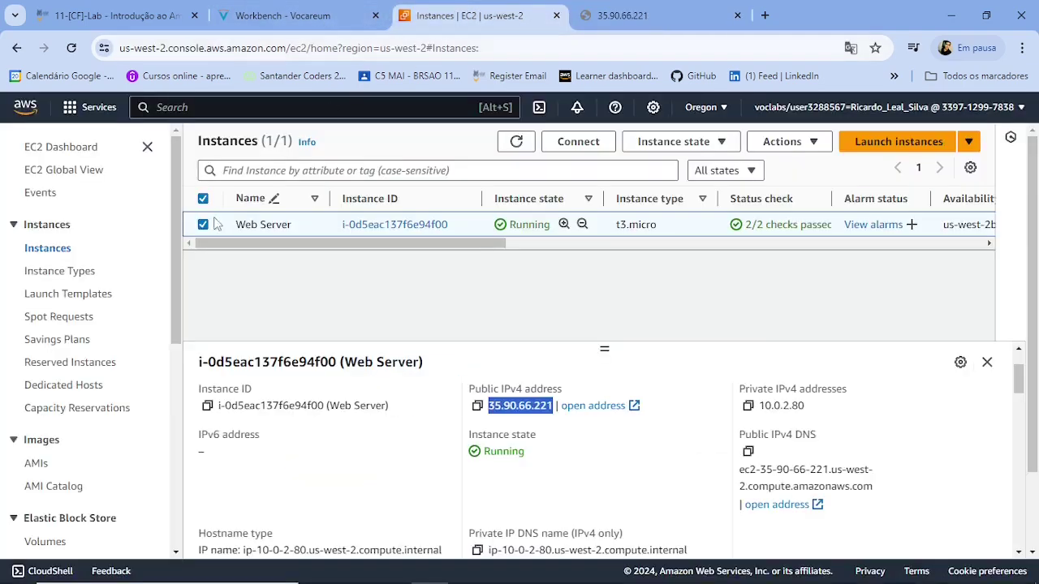
click(285, 30)
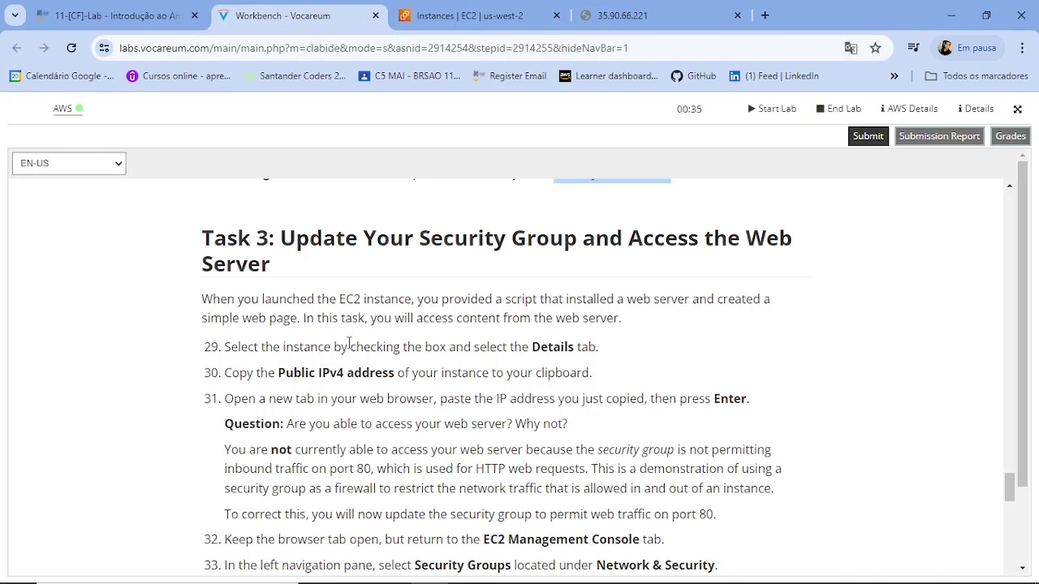
scroll(413, 325, down, 2)
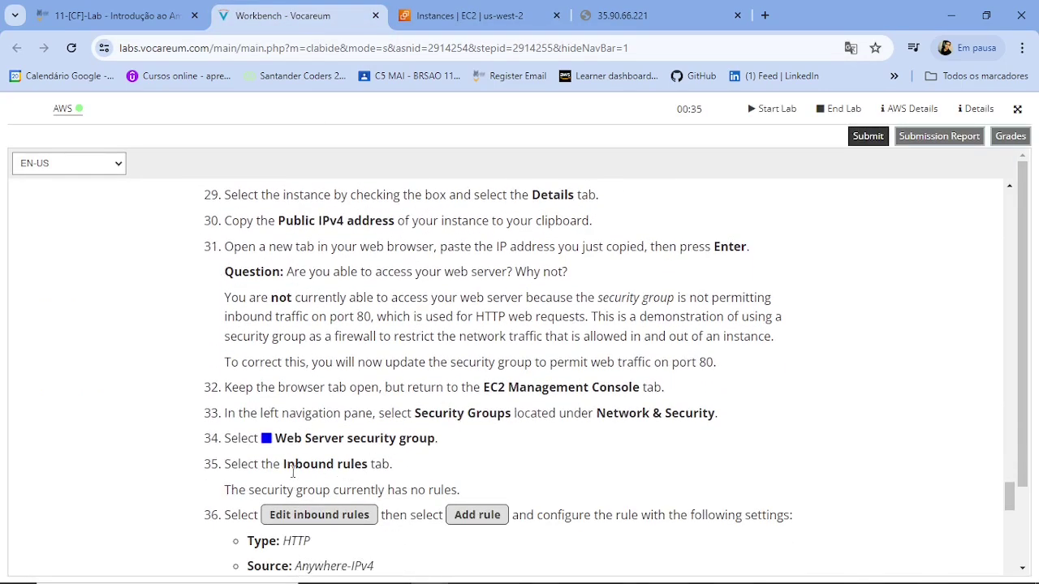
drag(283, 465, 372, 466)
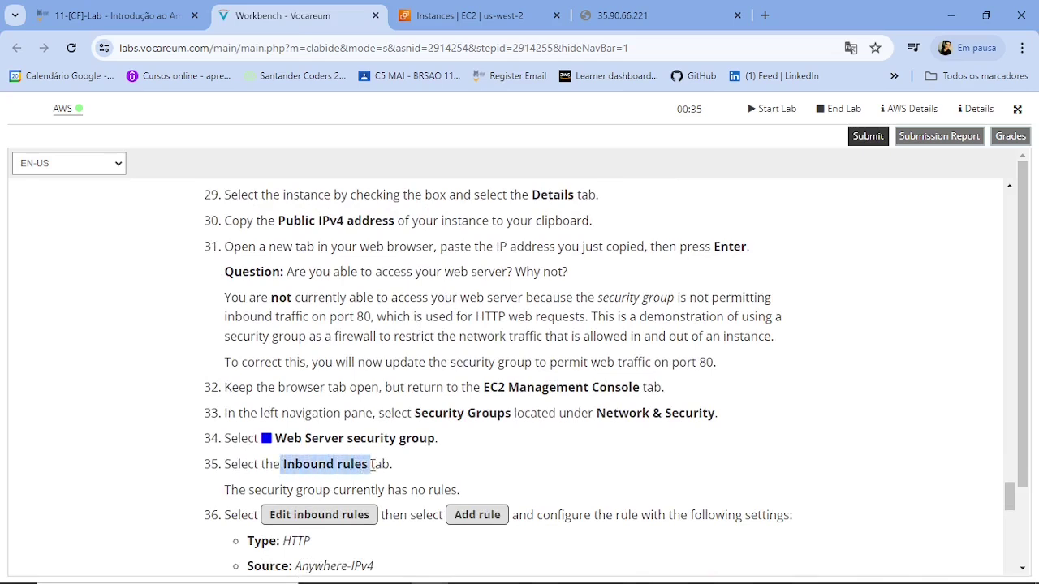
drag(414, 413, 512, 414)
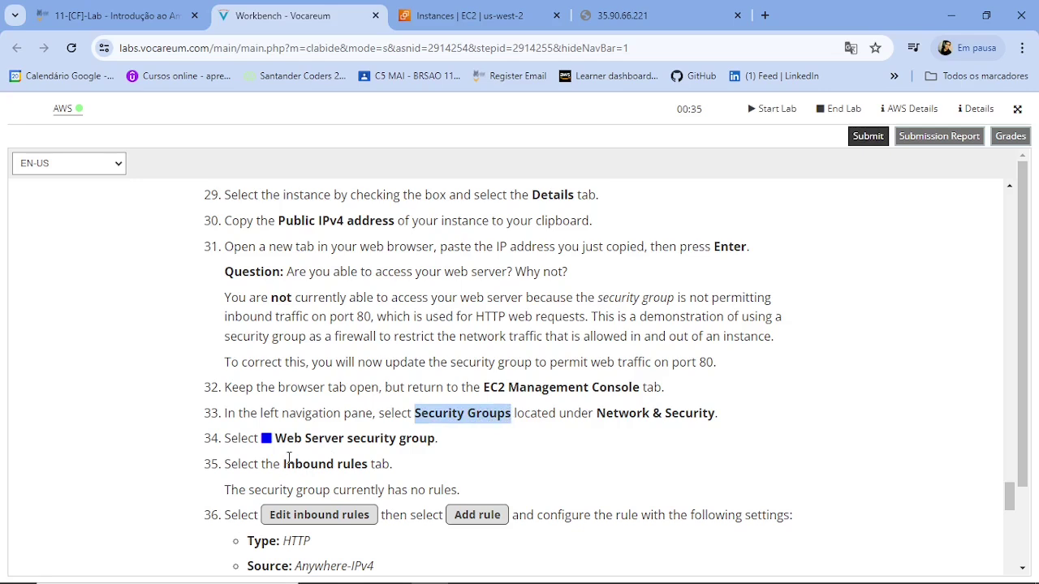
drag(284, 464, 369, 464)
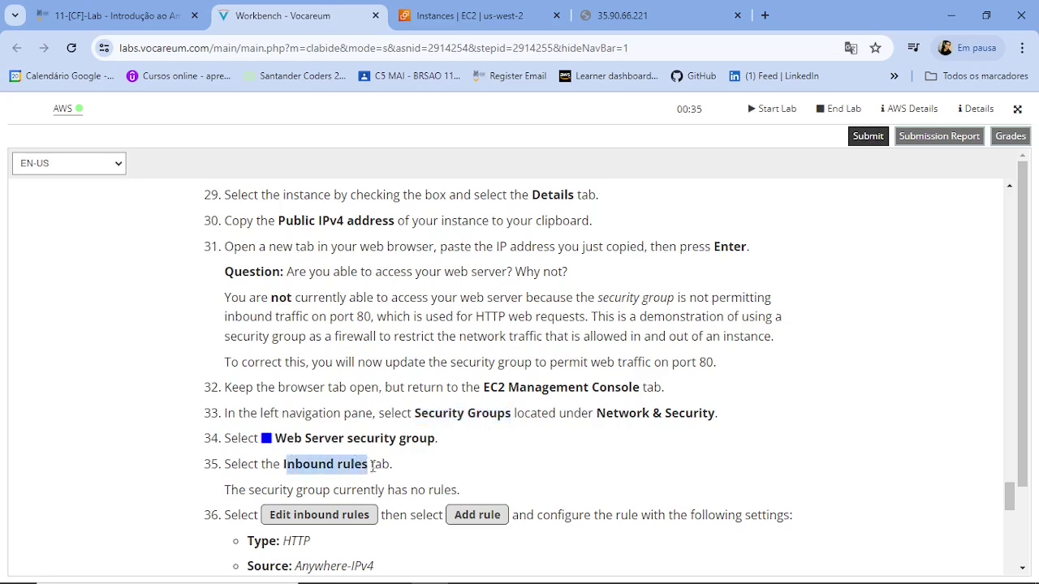
drag(282, 466, 370, 466)
drag(329, 319, 366, 316)
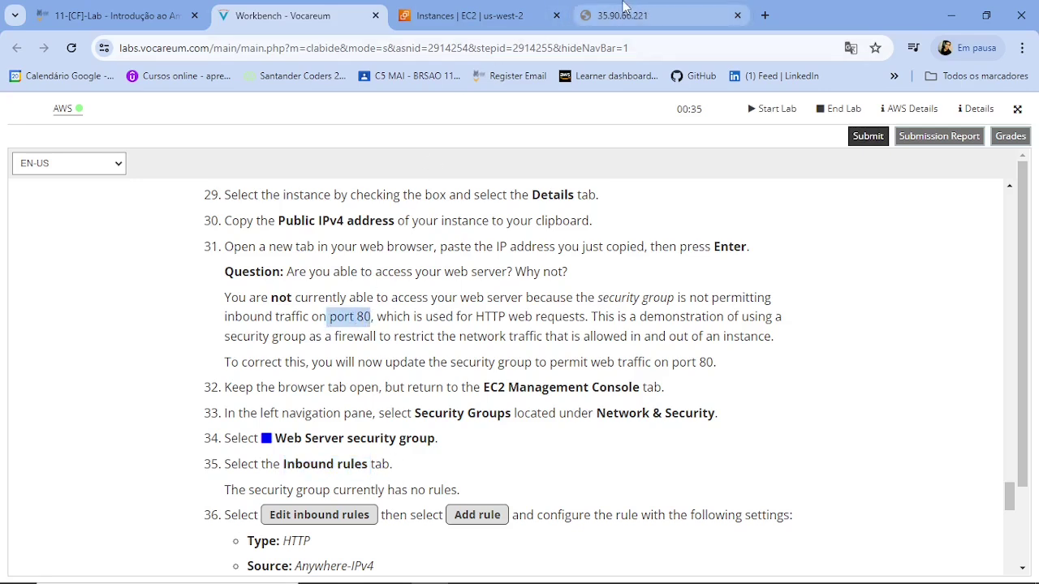
- Reload the web server page at 35.90.66.221 and return to the EC2 instances list
click(510, 21)
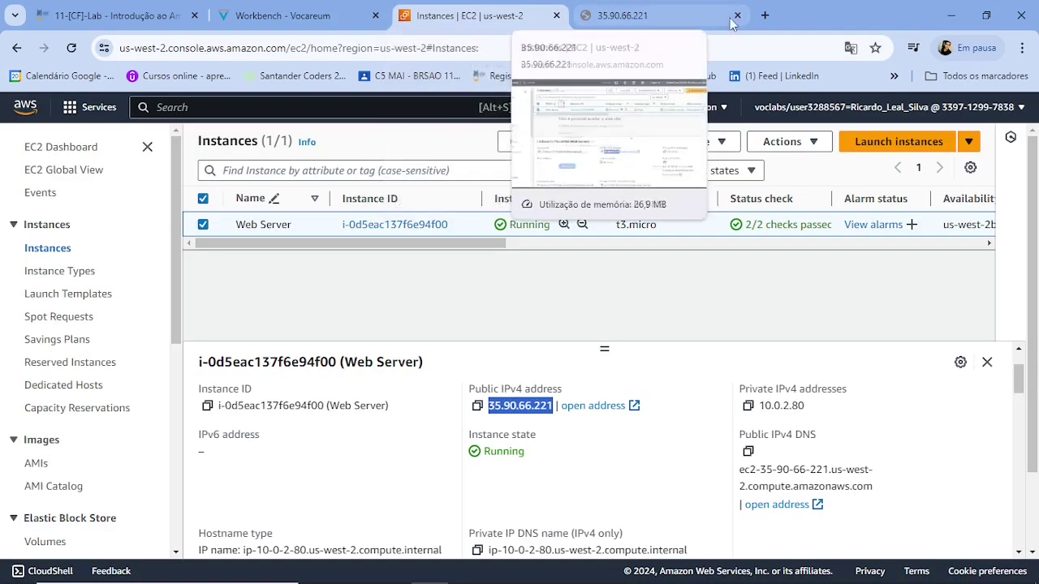
click(625, 15)
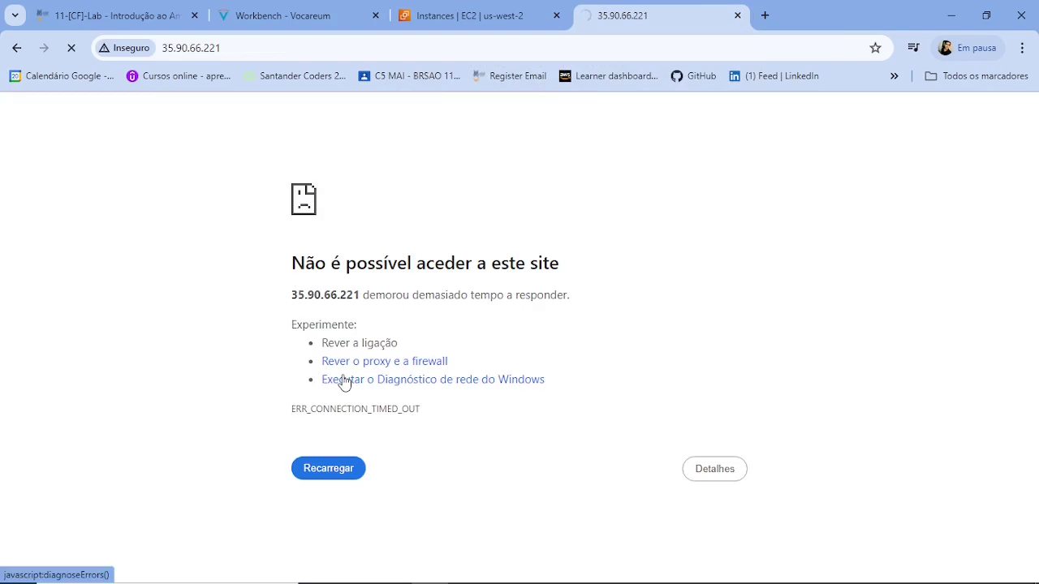
click(498, 16)
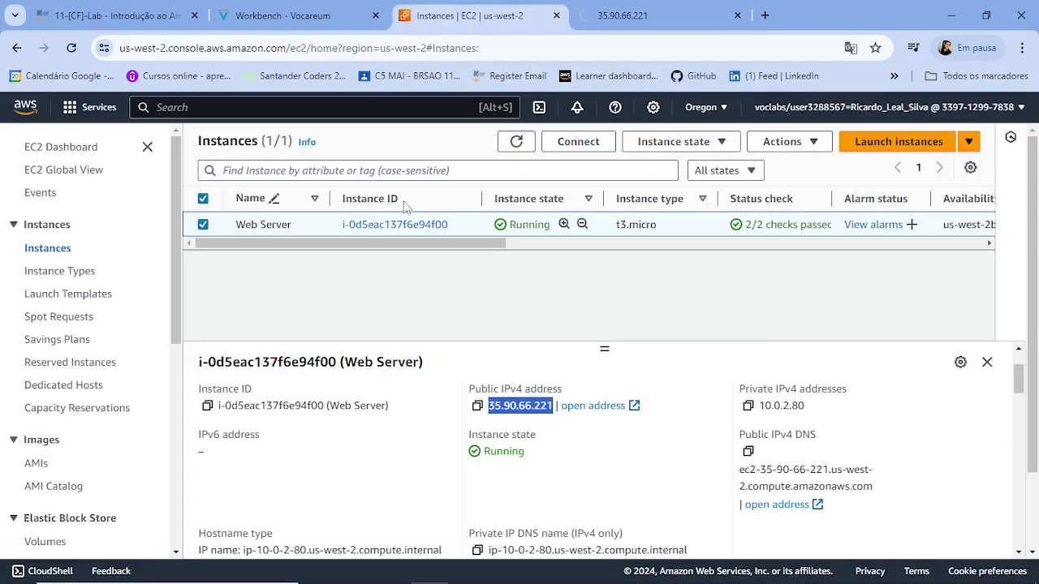
- Check lab steps 33 to 36 in the Vocareum instructions for the security group's location and the inbound rule settings
scroll(425, 420, down, 3)
key(ctrl+shift+Tab)
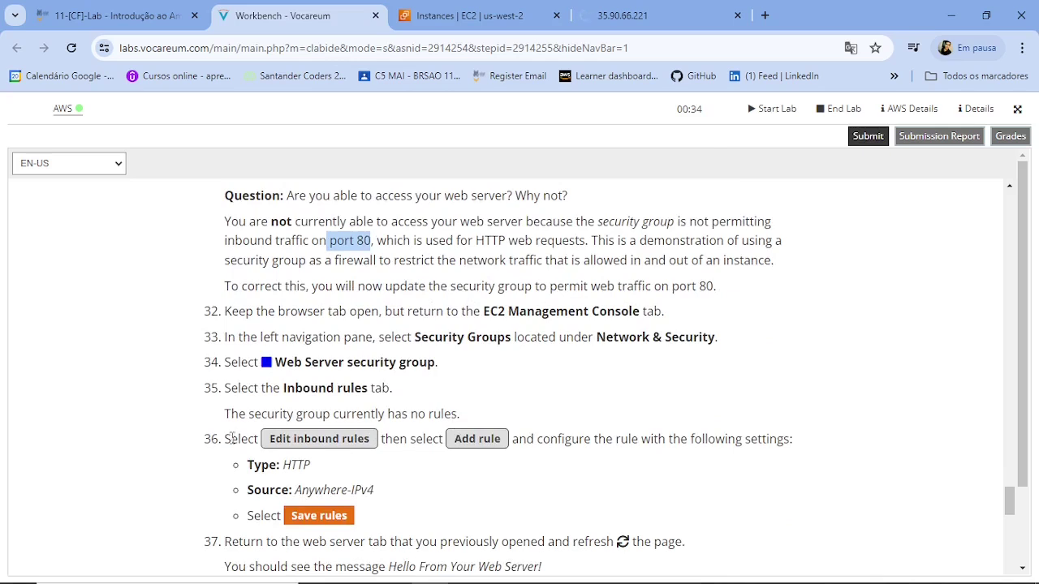
drag(268, 438, 305, 426)
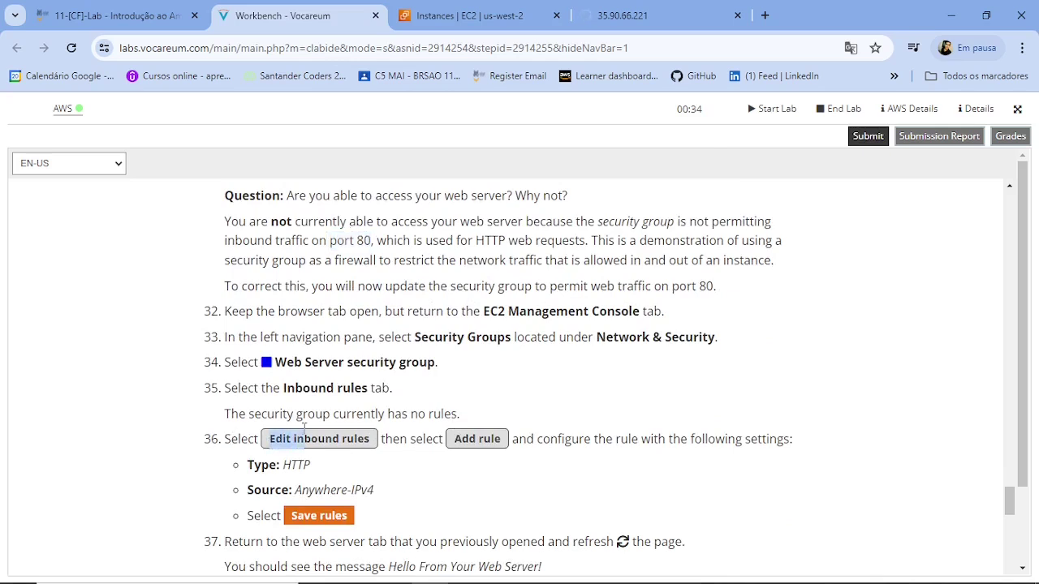
drag(414, 339, 511, 340)
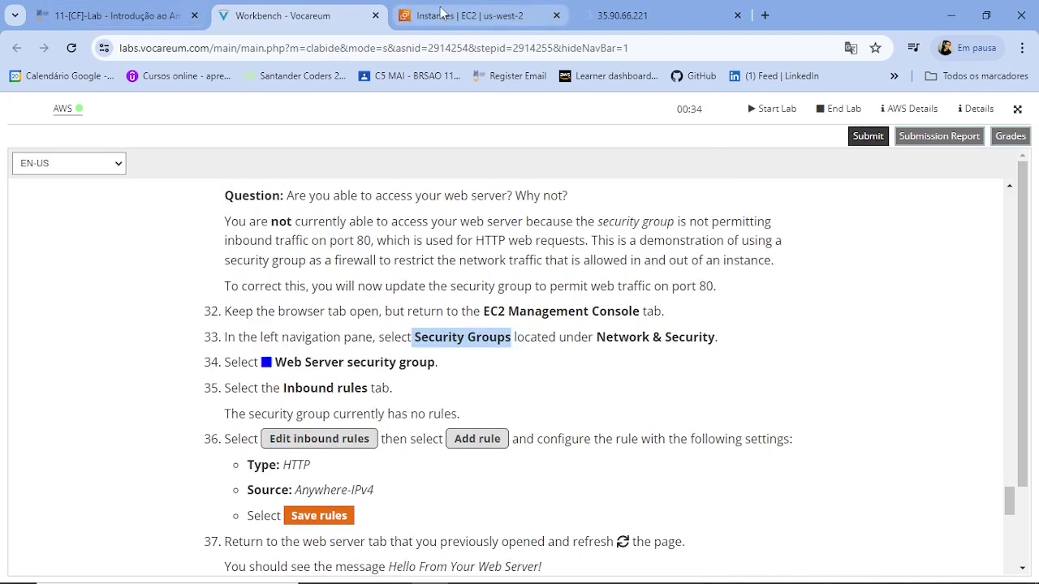
- Switch to the EC2 console and open the Security Groups list under Network & Security
click(403, 15)
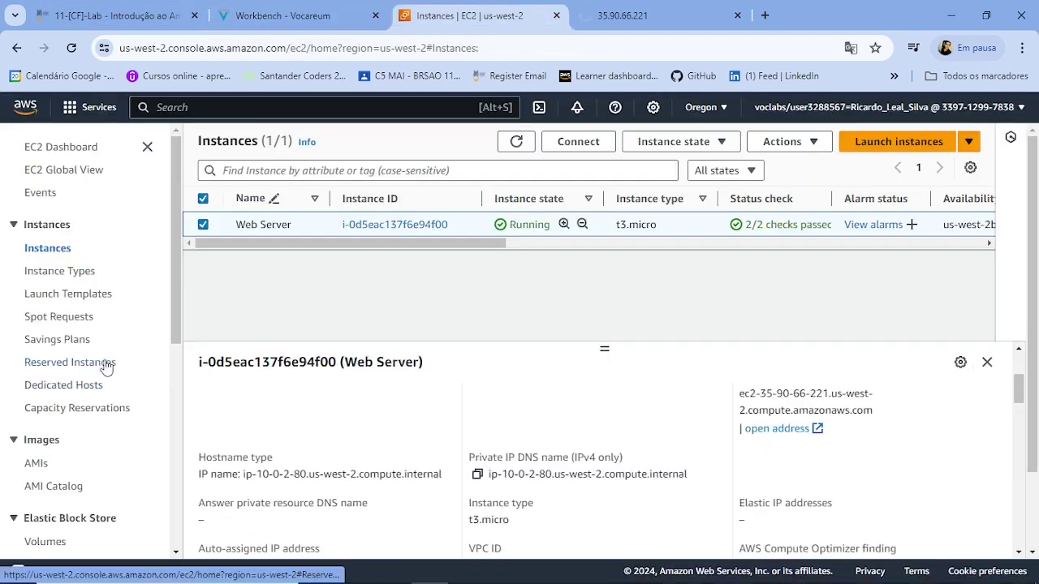
scroll(81, 414, down, 1)
scroll(82, 418, down, 1)
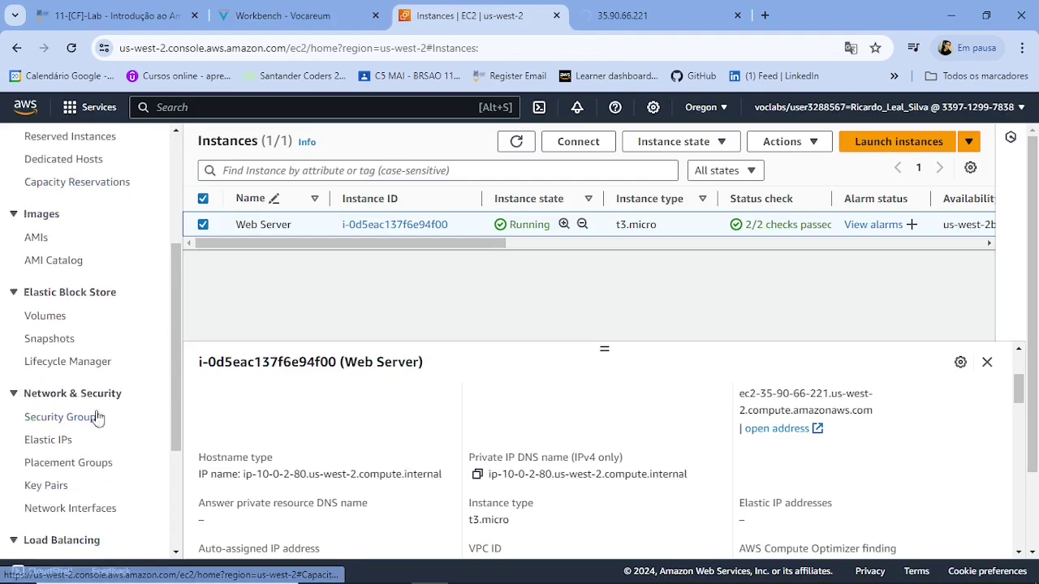
click(85, 418)
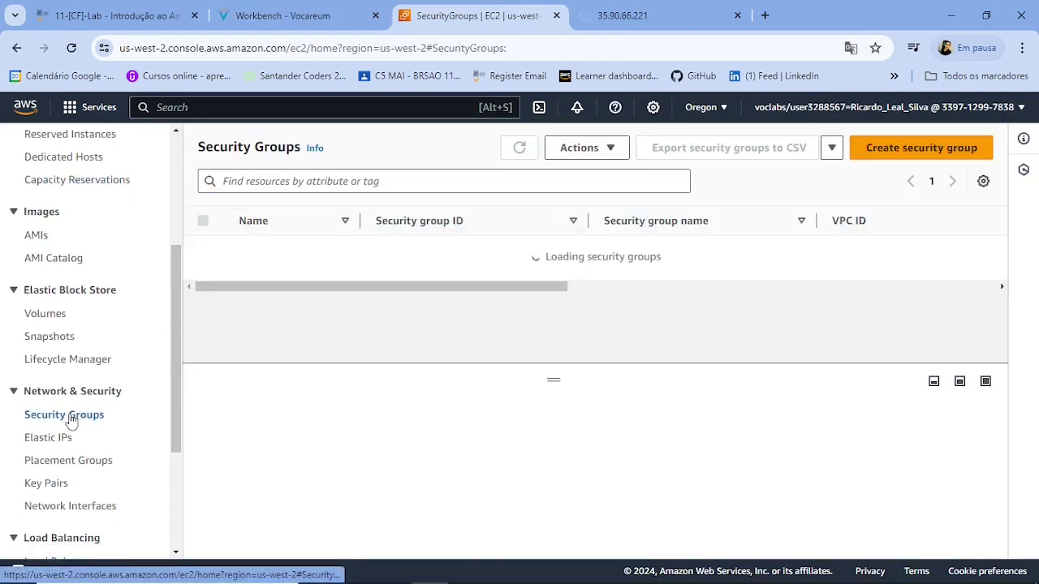
- Check lab step 34 in the Vocareum instructions, then select the Web Server security group in the EC2 console
click(317, 16)
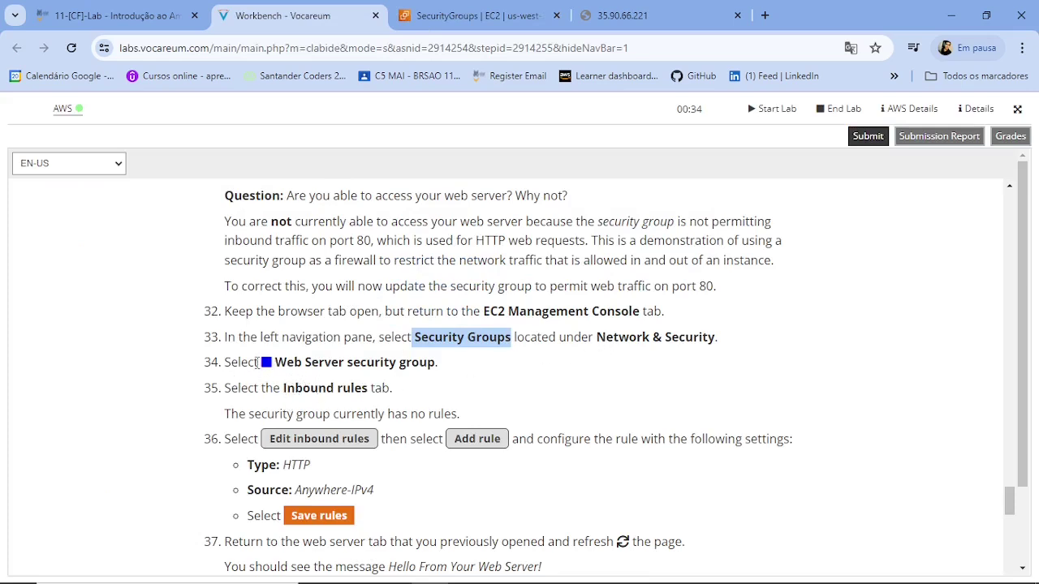
click(268, 367)
drag(306, 362, 433, 363)
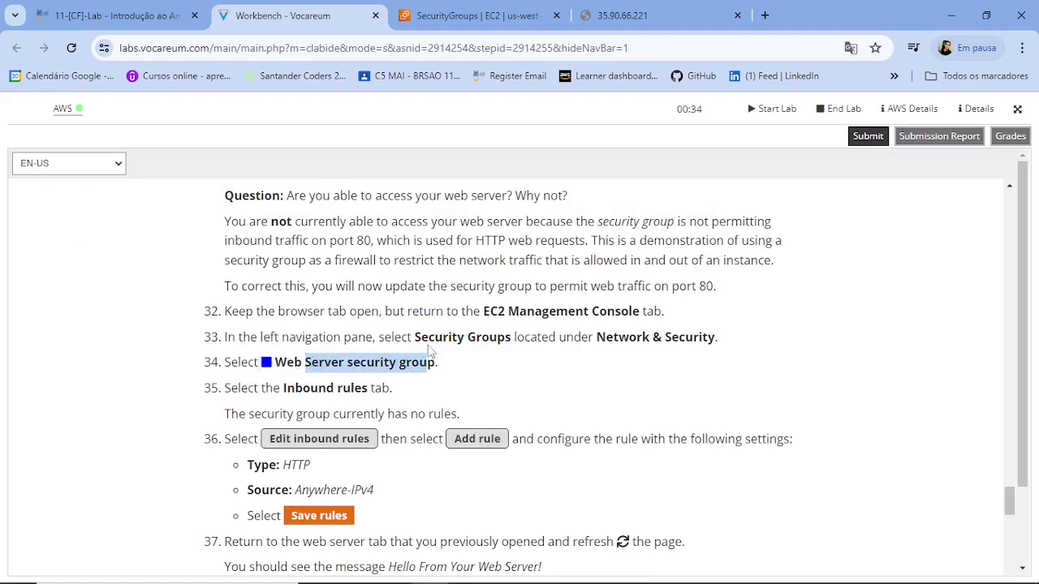
click(479, 16)
drag(613, 252, 760, 260)
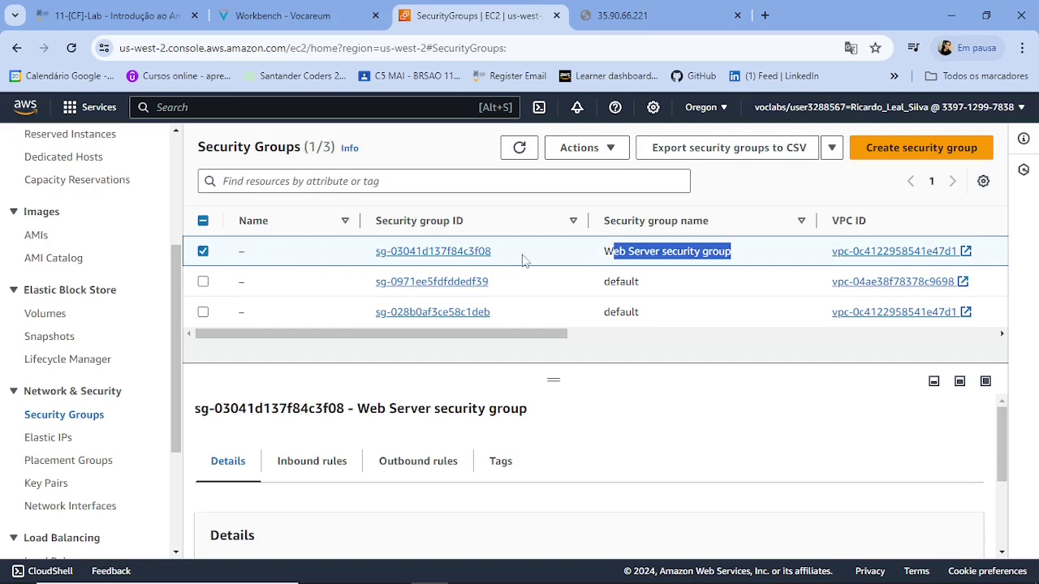
click(602, 250)
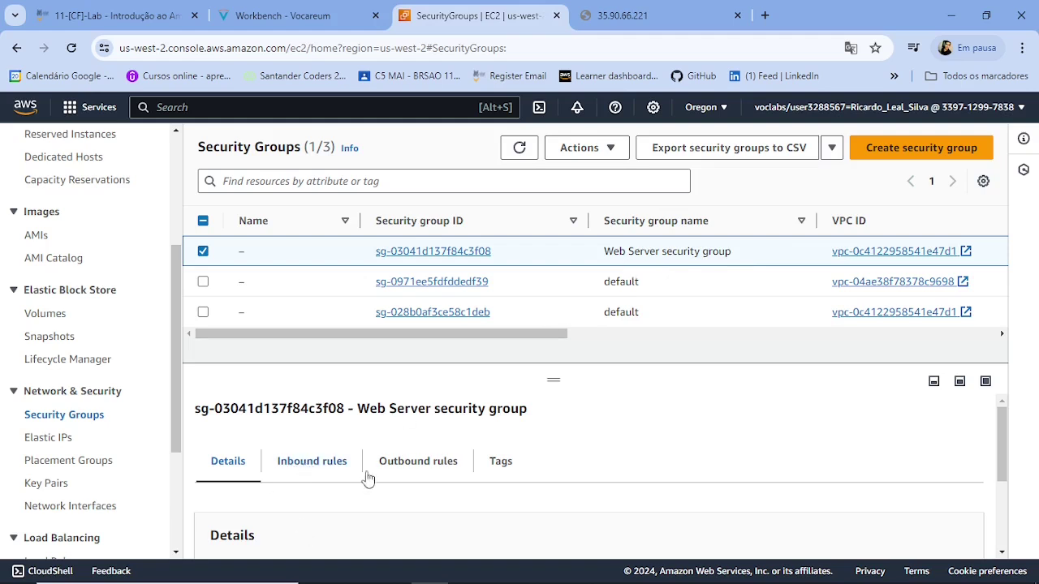
- Open the Web Server security group's inbound rules for editing and add a new rule
click(305, 462)
scroll(613, 420, down, 2)
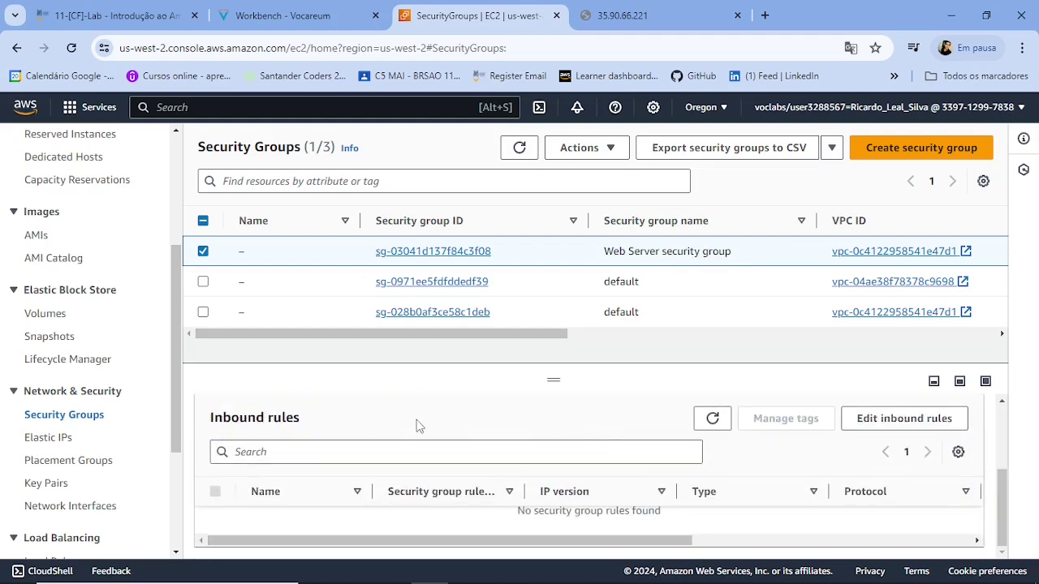
scroll(417, 424, up, 2)
scroll(568, 453, down, 2)
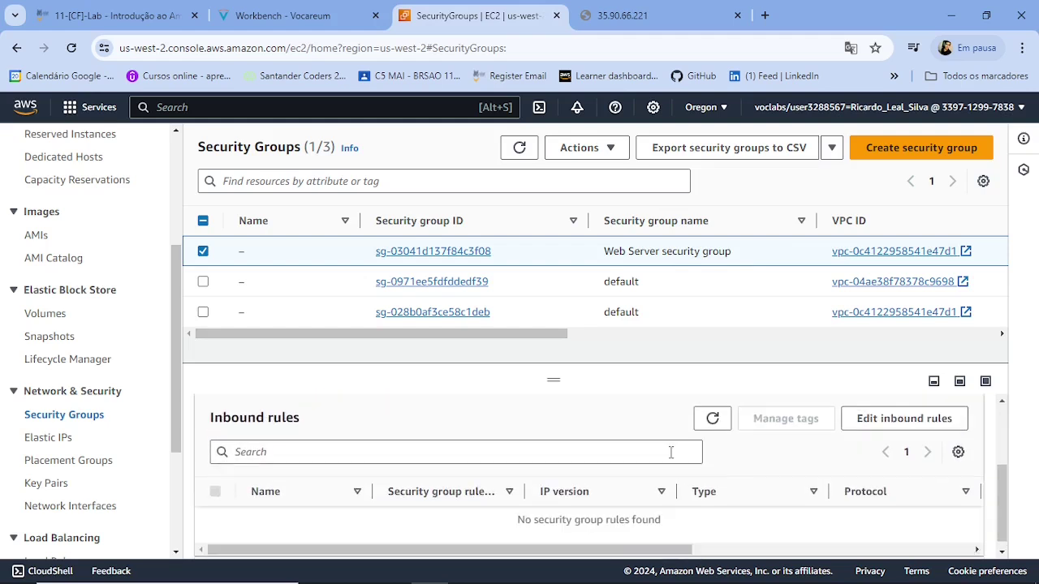
click(897, 425)
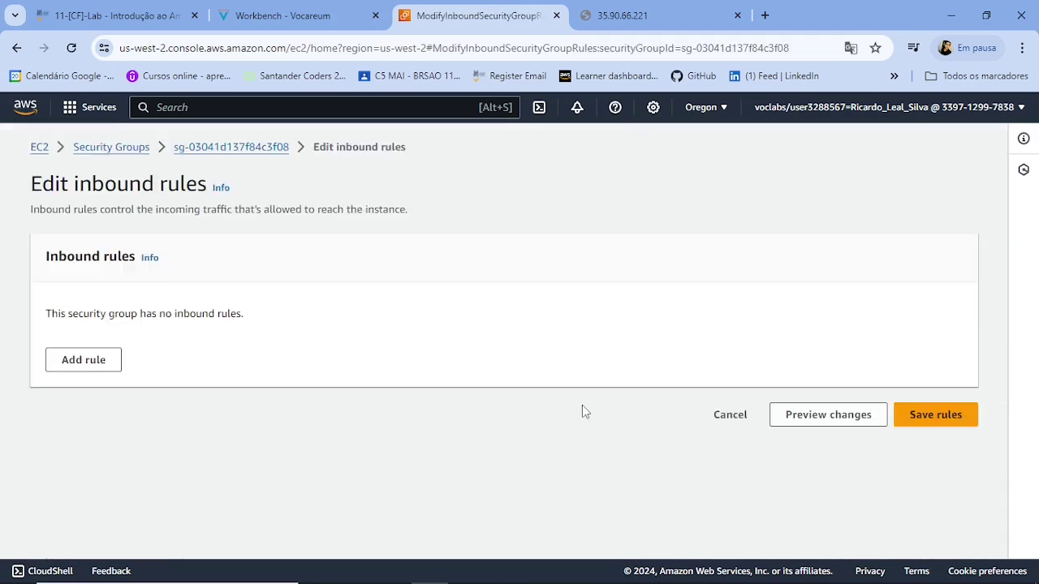
click(100, 357)
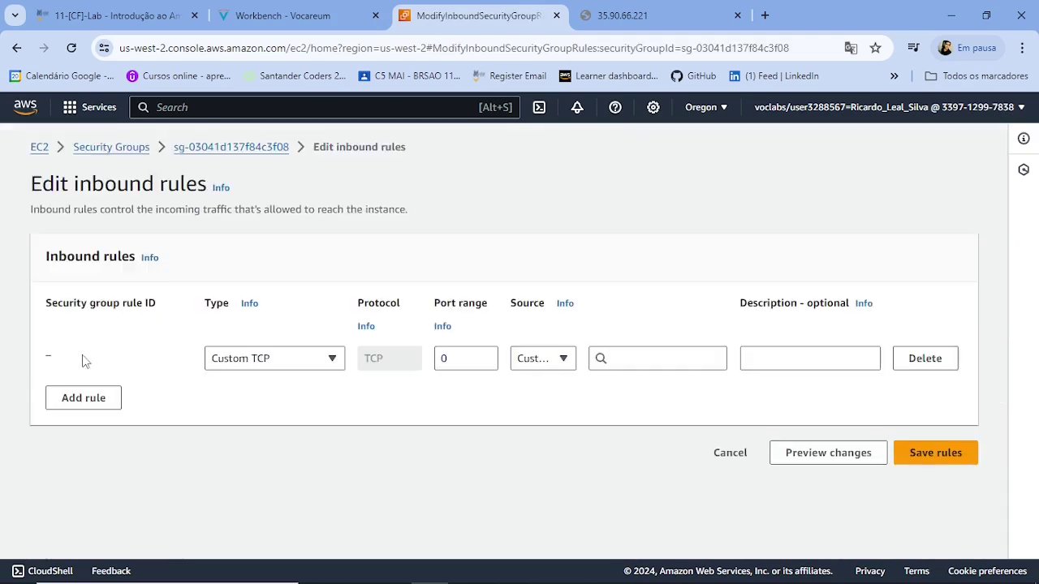
- Set the new inbound rule's type to HTTP and its source to Anywhere-IPv4
click(329, 362)
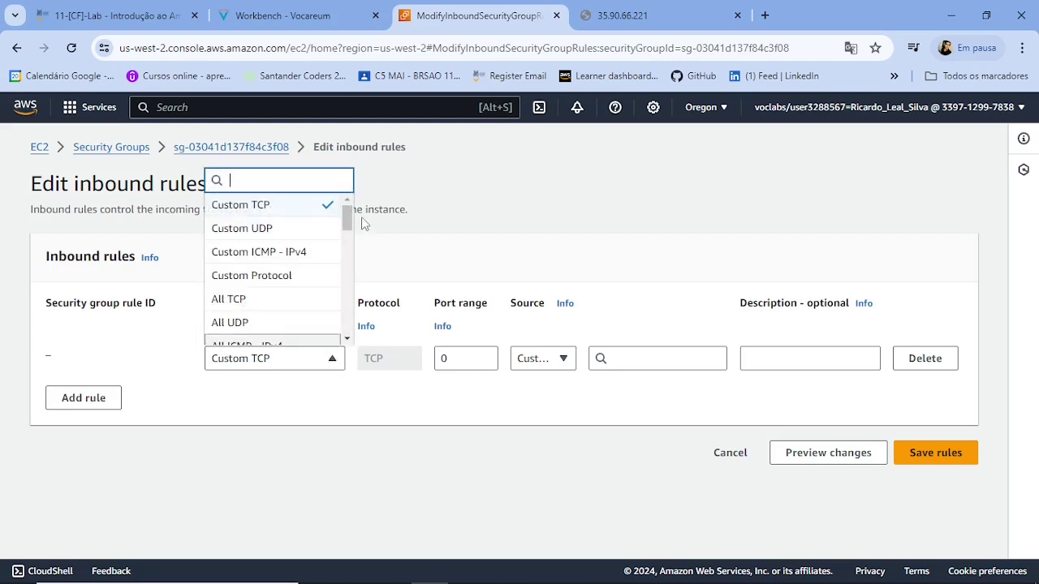
drag(347, 220, 348, 270)
click(237, 284)
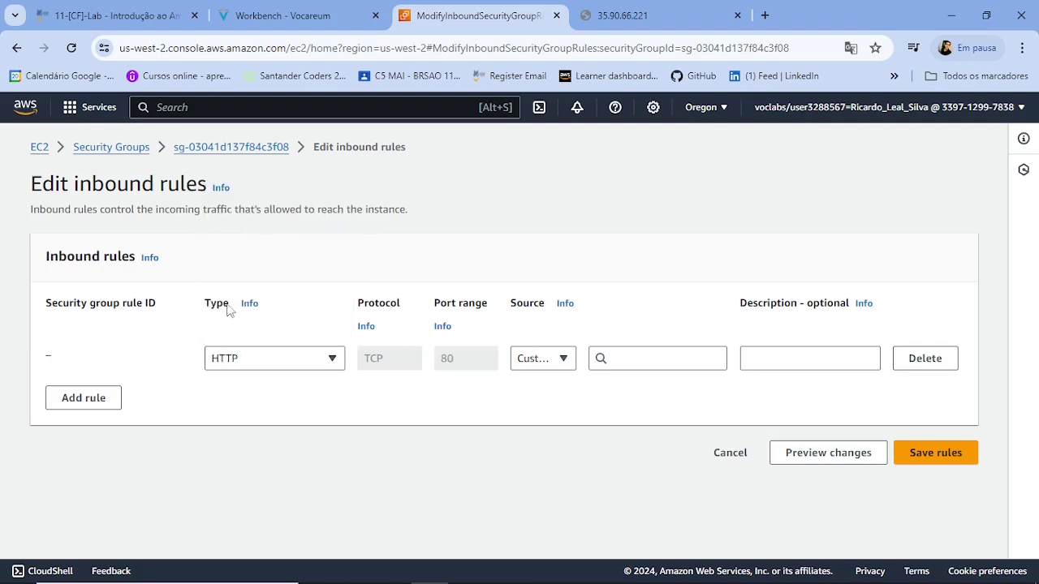
double_click(446, 362)
click(557, 362)
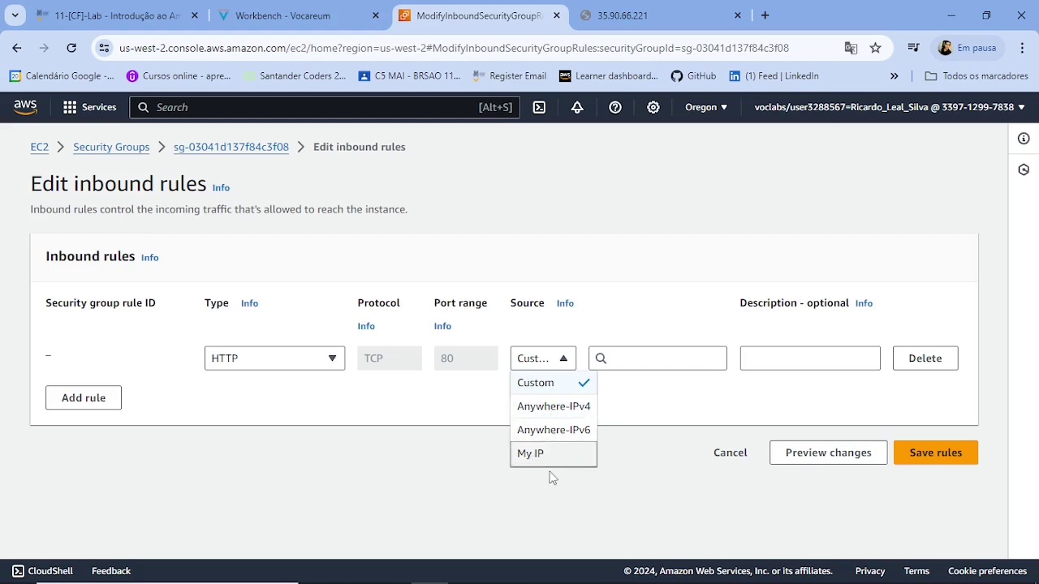
click(557, 417)
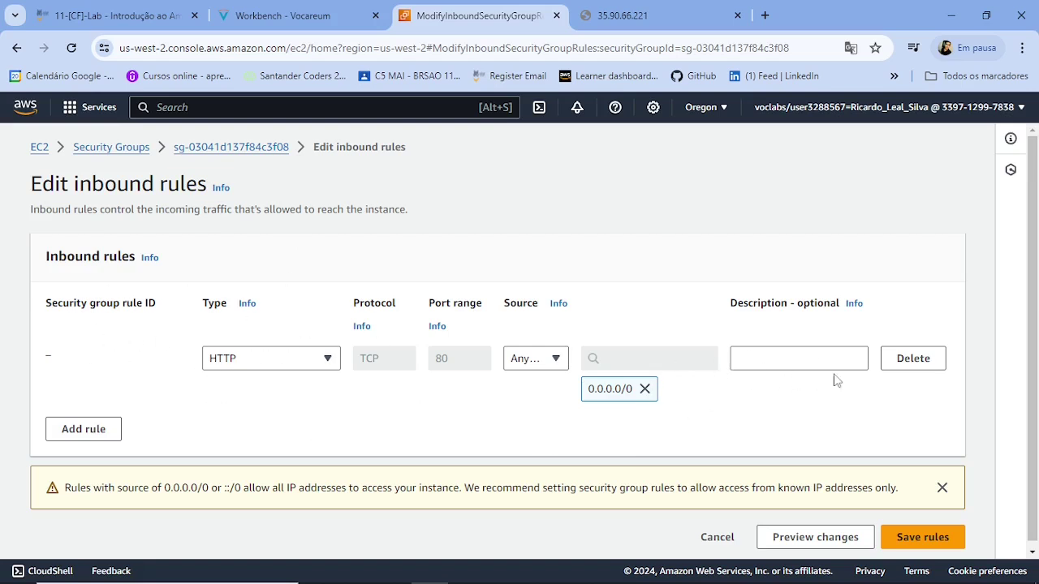
- Compare the rule with the type and source given in lab step 36, then save the inbound rules
click(280, 15)
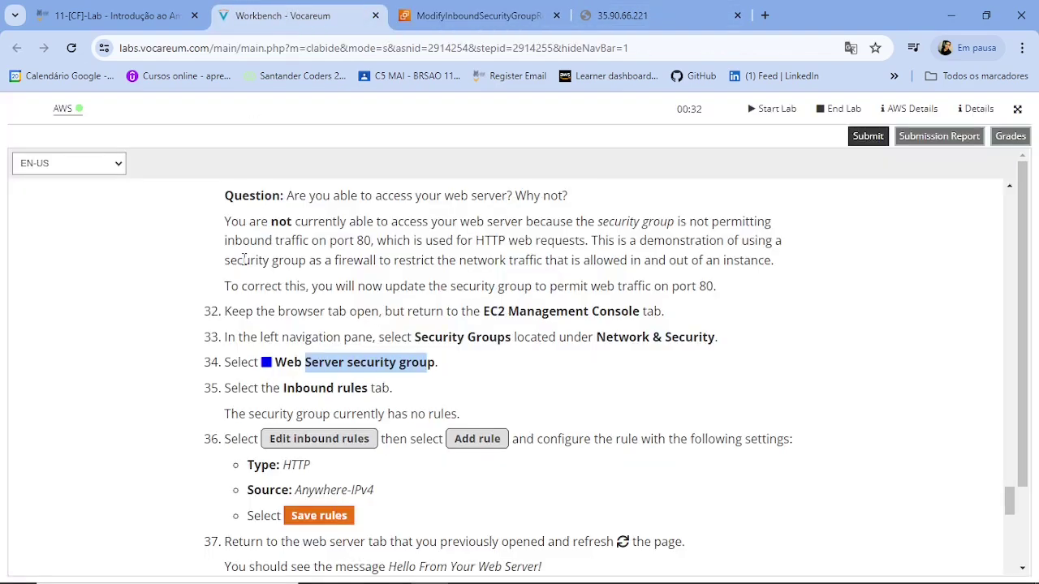
scroll(466, 457, down, 1)
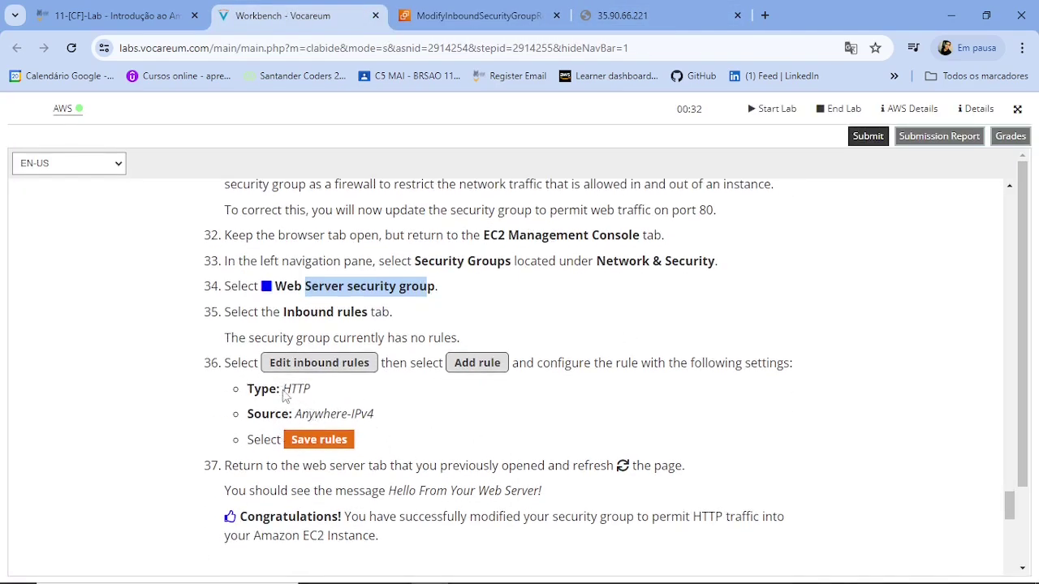
double_click(285, 395)
drag(293, 414, 383, 432)
click(479, 15)
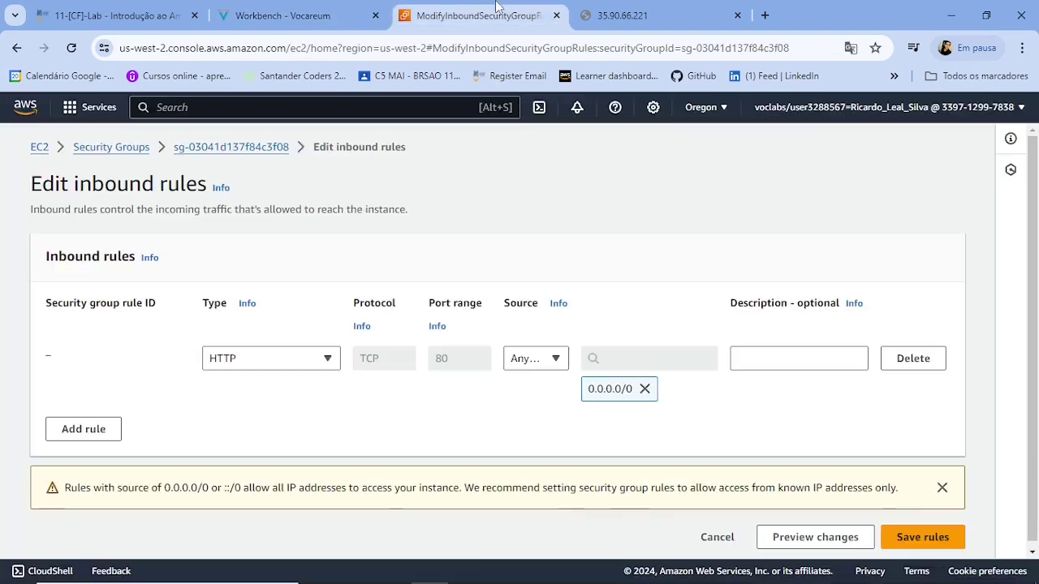
click(923, 539)
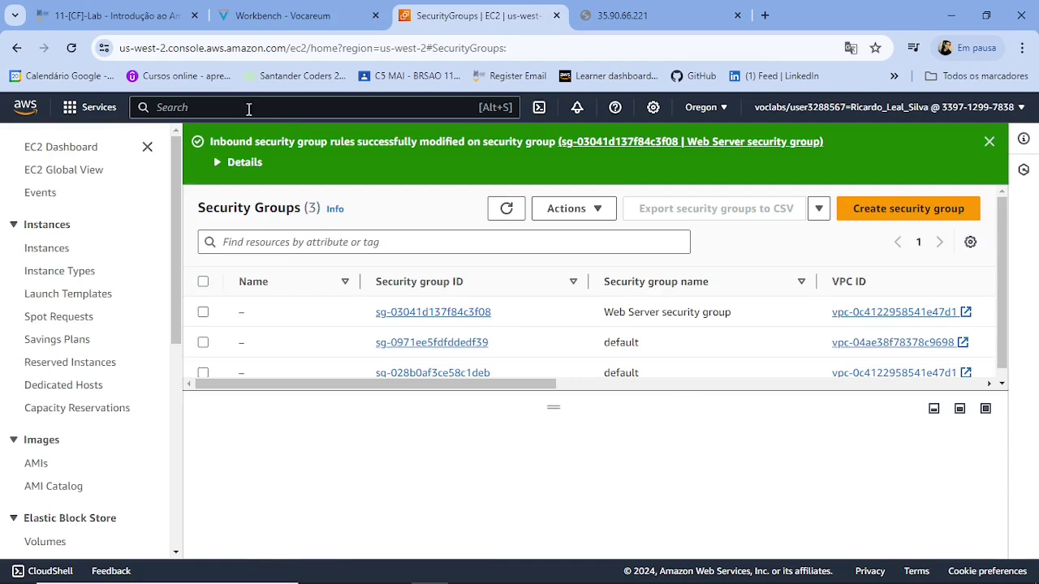
- Switch to the web server page at 35.90.66.221, reload it and read its heading
click(652, 22)
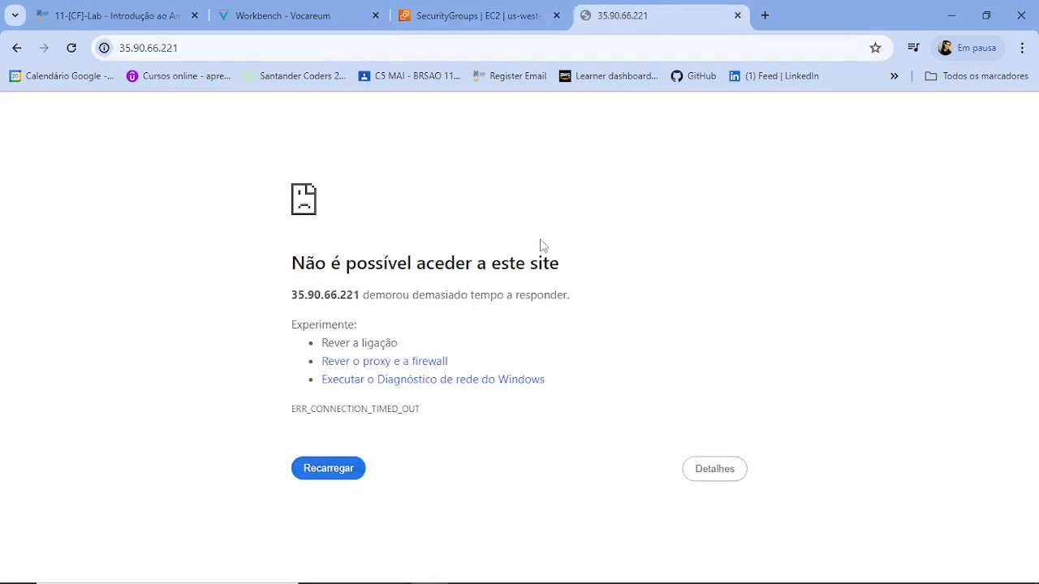
click(329, 471)
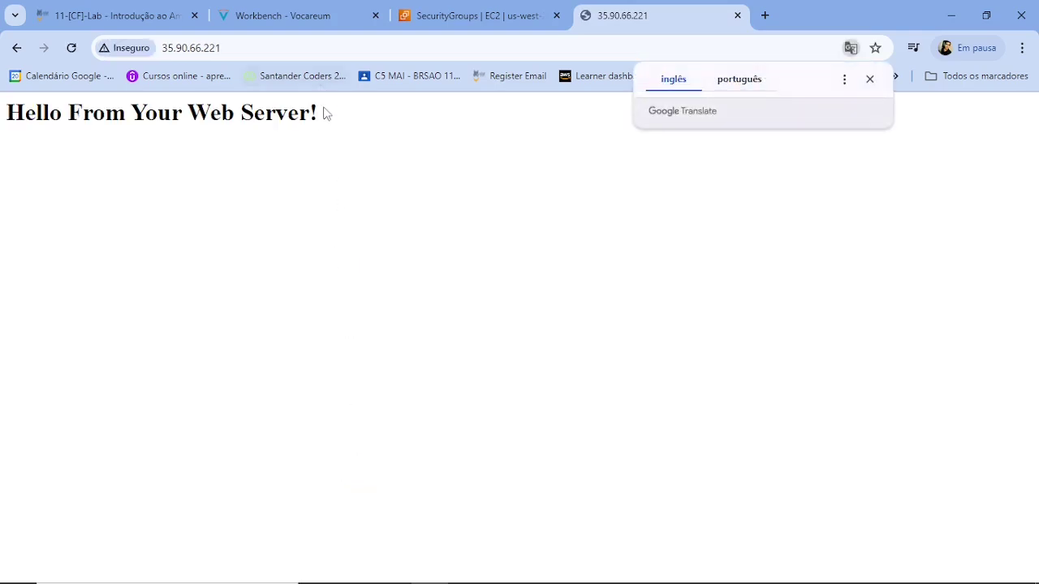
drag(321, 114, 10, 117)
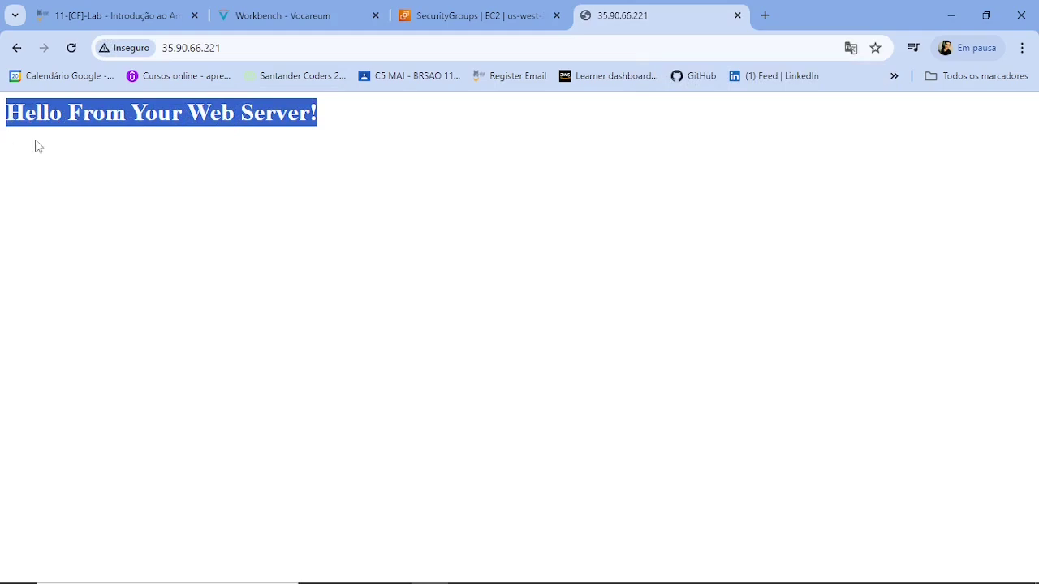
click(101, 173)
drag(7, 114, 325, 139)
click(344, 109)
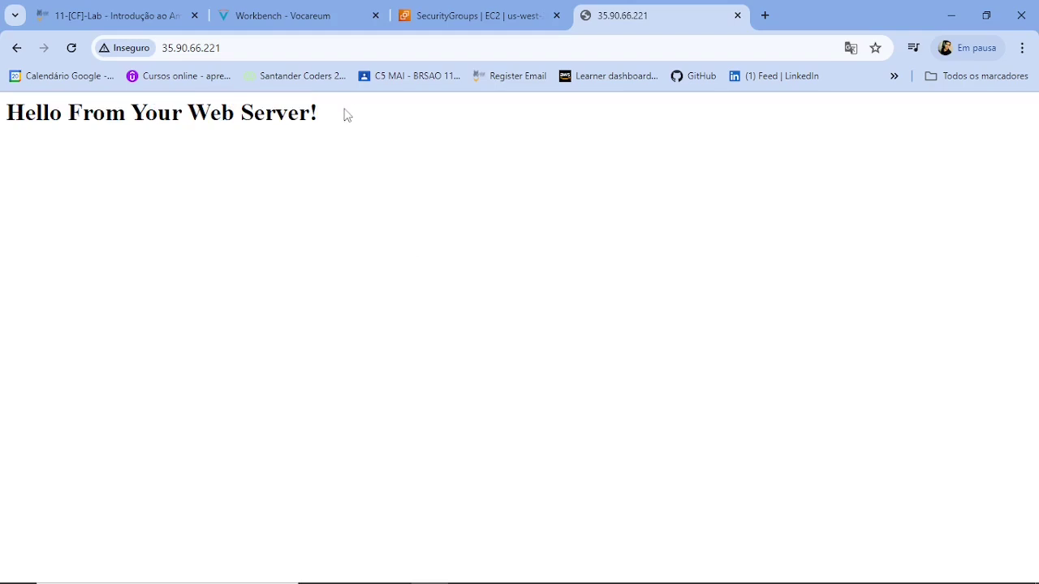
drag(327, 115, 4, 83)
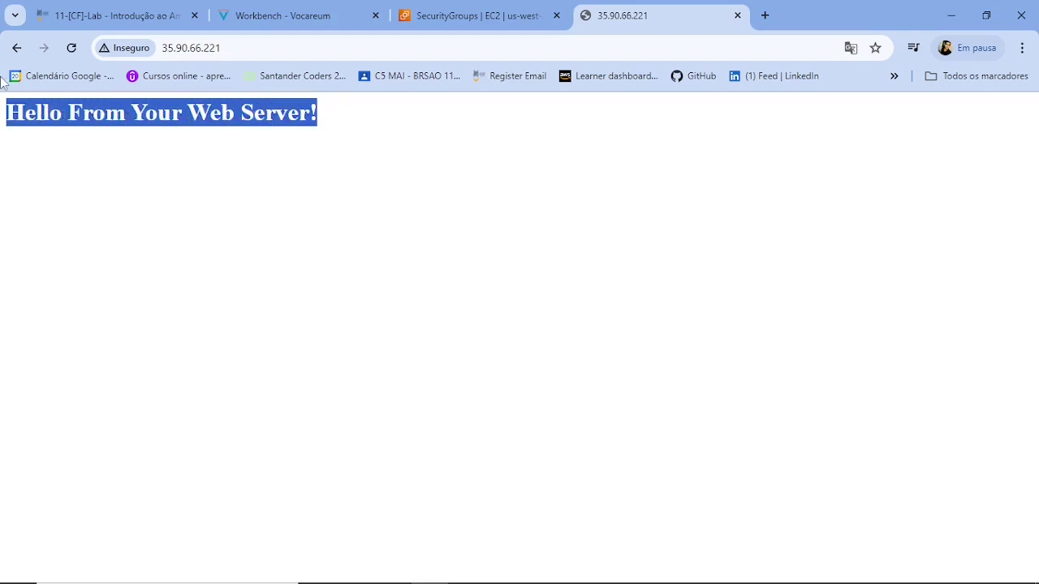
- Examine the web server page's IP address together with the message it serves
drag(229, 41, 185, 41)
click(347, 162)
drag(356, 123, 2, 139)
click(230, 45)
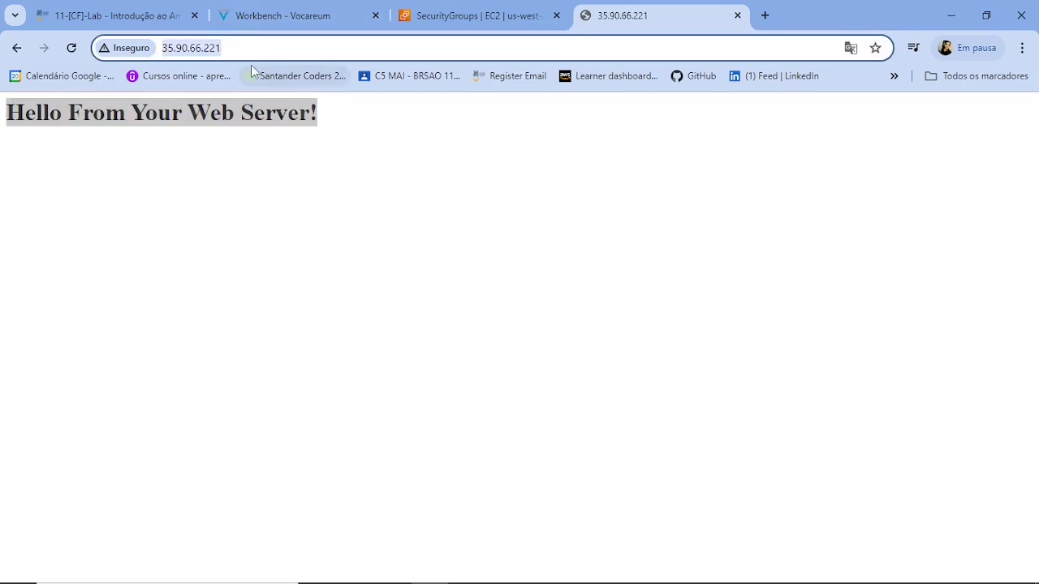
click(239, 43)
drag(239, 43, 167, 52)
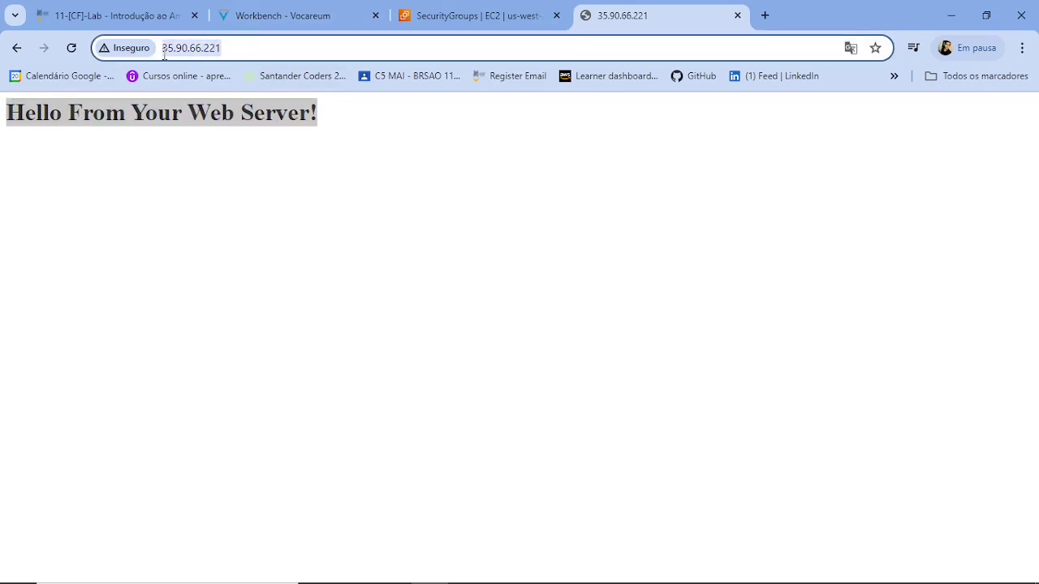
drag(321, 114, 56, 129)
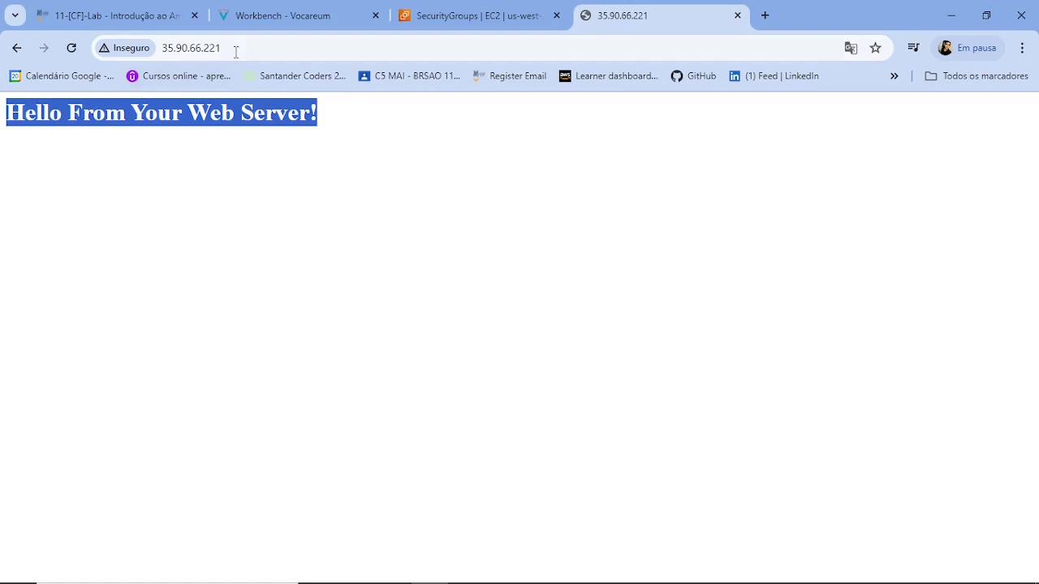
drag(236, 48, 162, 48)
click(341, 126)
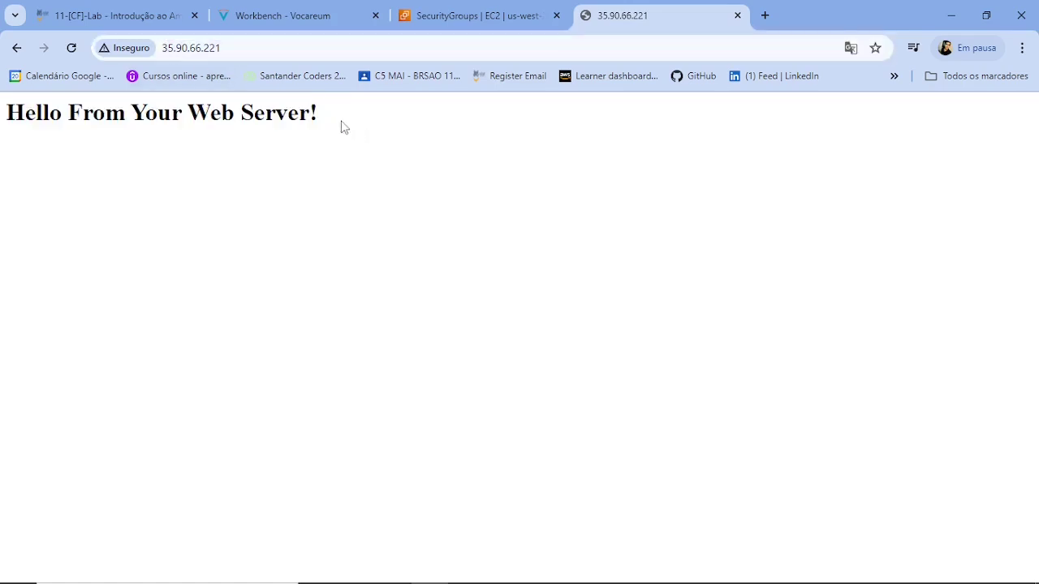
drag(341, 126, 2, 162)
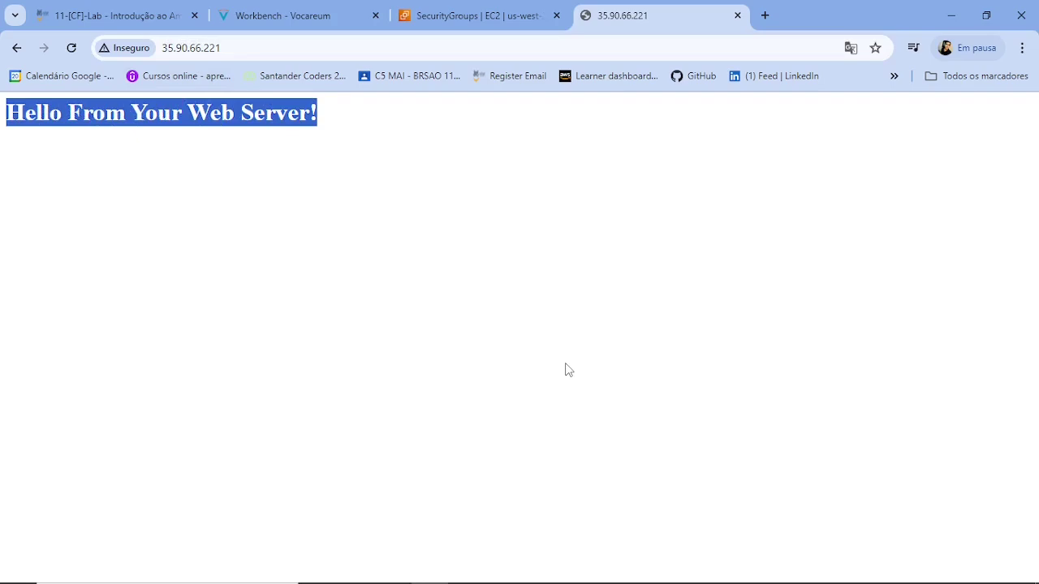
- Return to the Vocareum instructions and translate the congratulations note after step 37 into Portuguese
click(490, 12)
click(282, 16)
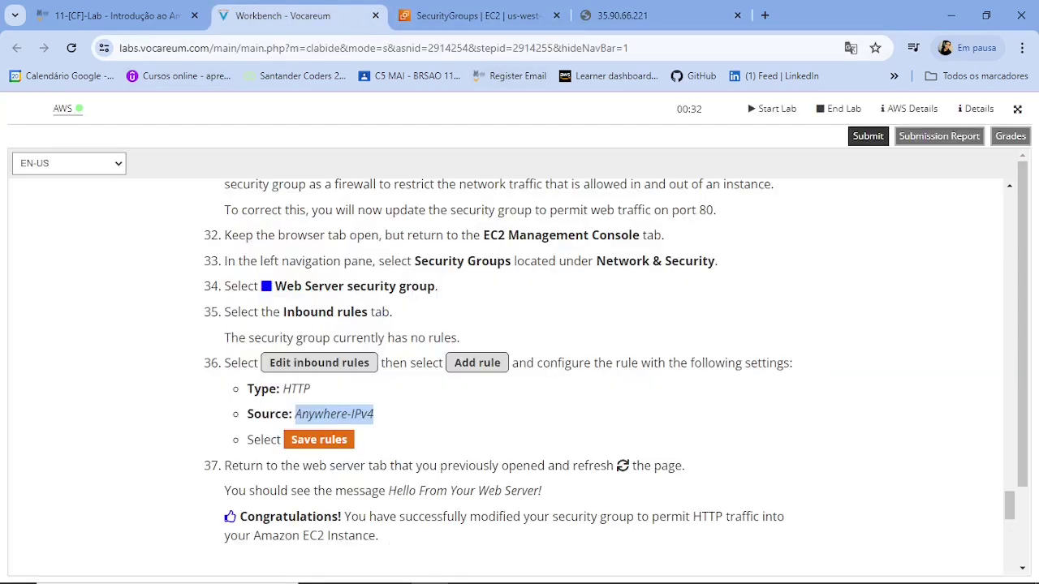
scroll(450, 452, down, 2)
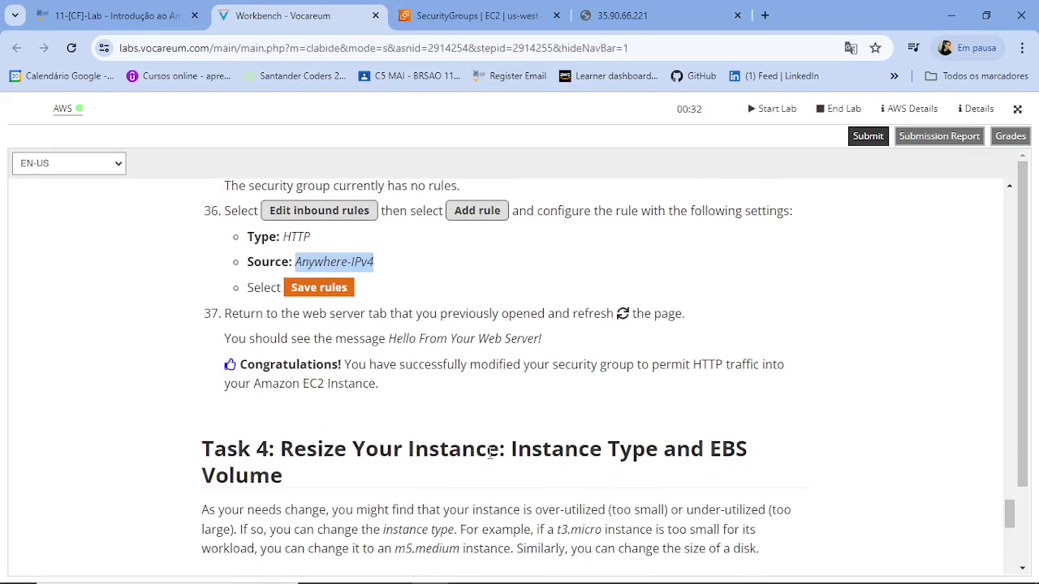
drag(387, 384, 236, 370)
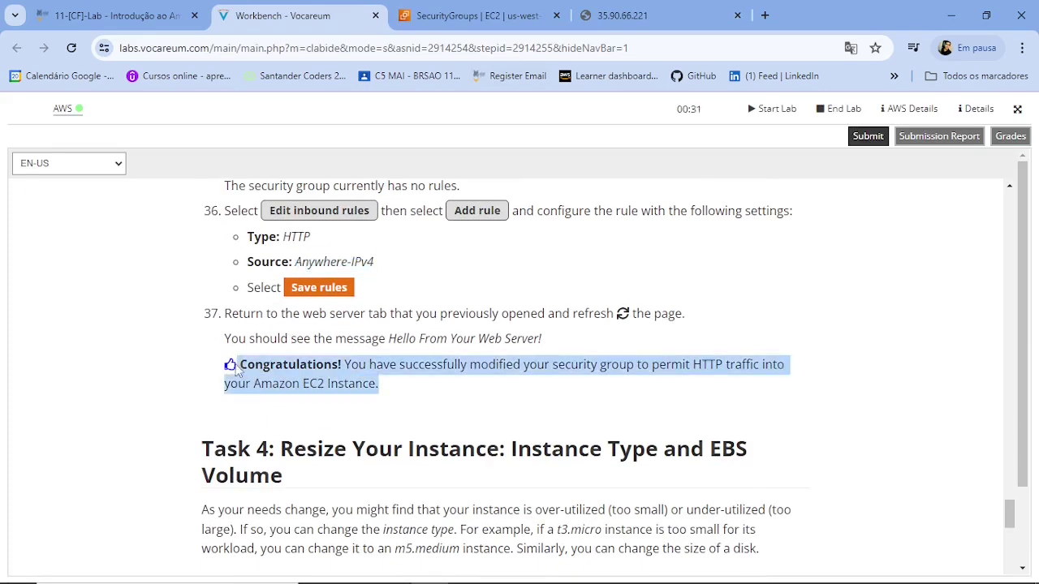
right_click(258, 367)
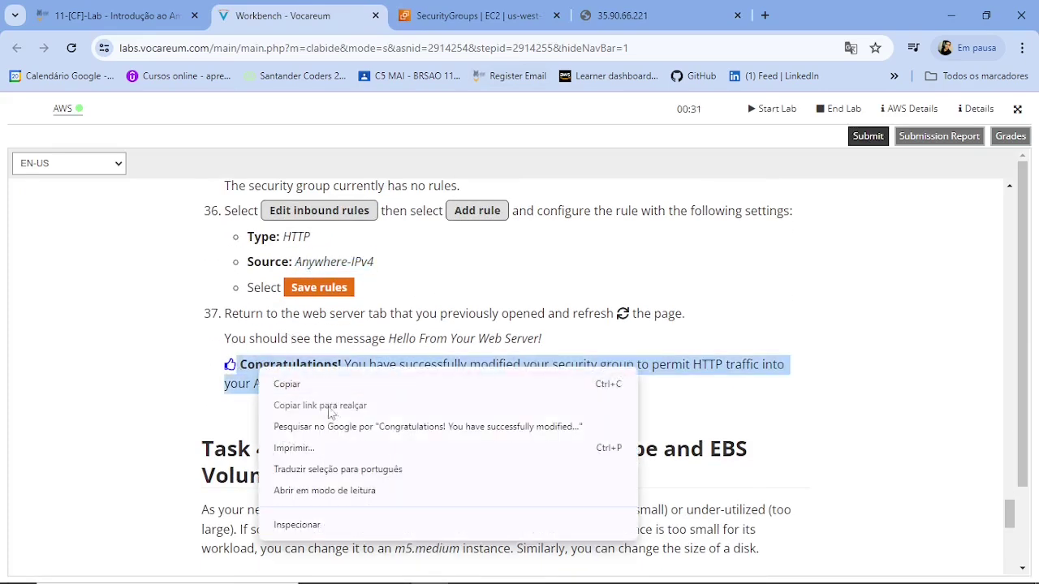
click(330, 477)
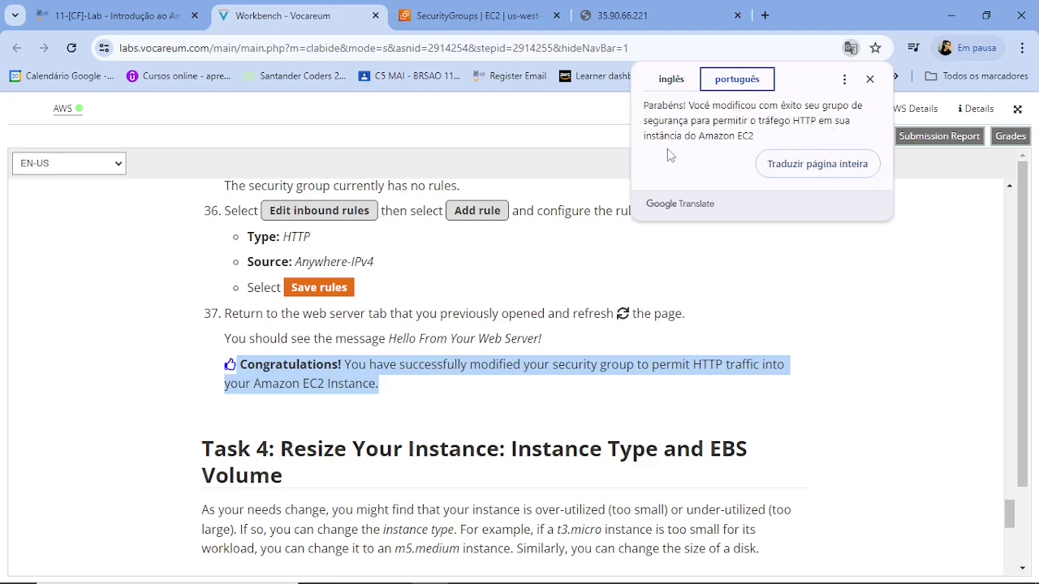
click(870, 78)
- Translate the introductory paragraph of Task 4 on resizing the instance into Portuguese, then continue to the Stop Your Instance section
scroll(563, 442, down, 1)
scroll(564, 442, down, 3)
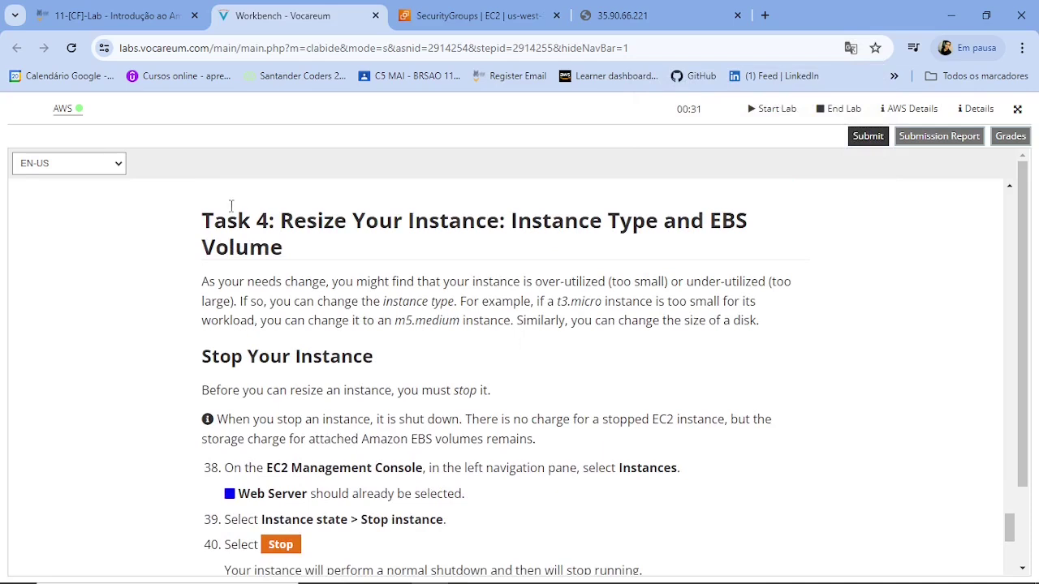
drag(214, 221, 286, 231)
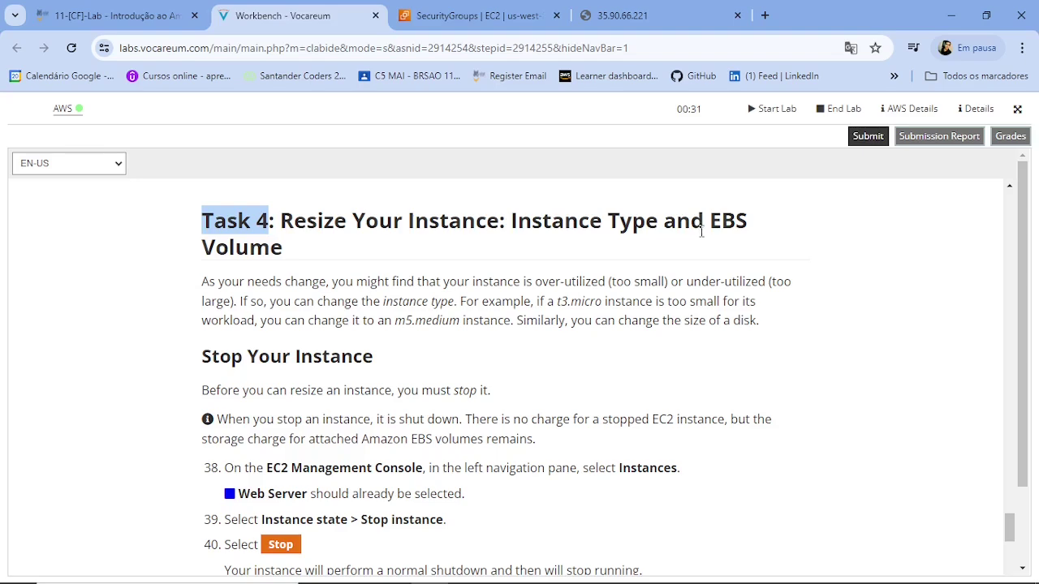
drag(763, 323, 202, 283)
right_click(234, 293)
click(387, 391)
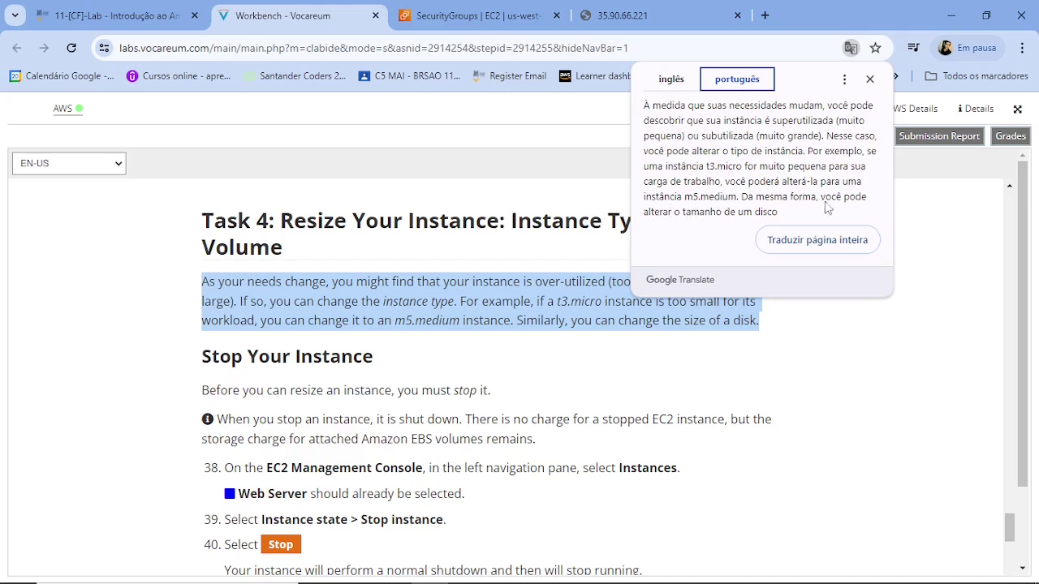
click(870, 78)
scroll(422, 418, down, 1)
scroll(422, 415, down, 1)
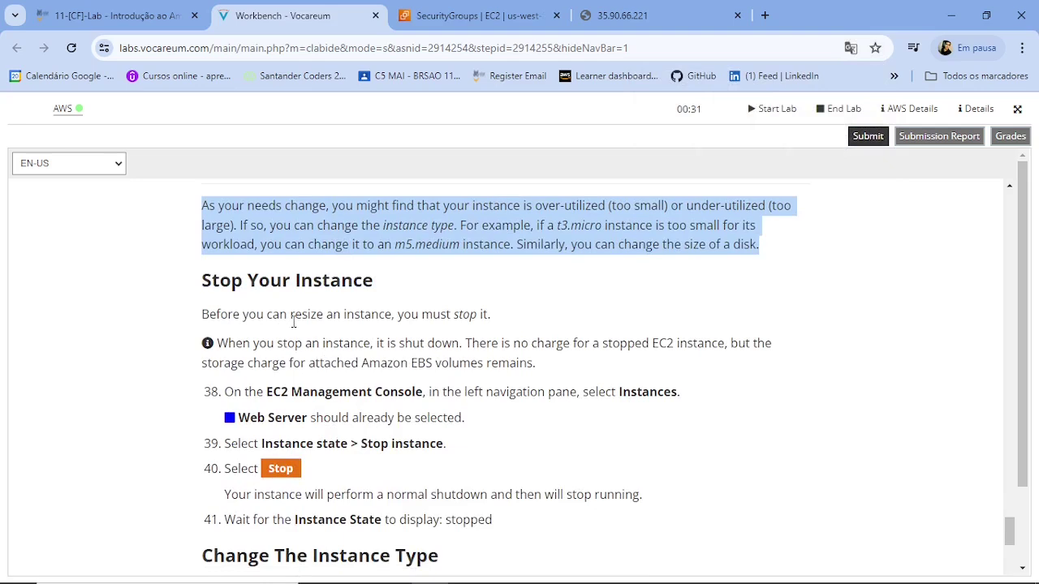
- Read step 38 of the Stop Your Instance section, then open the Instances list in the EC2 console
scroll(330, 336, down, 1)
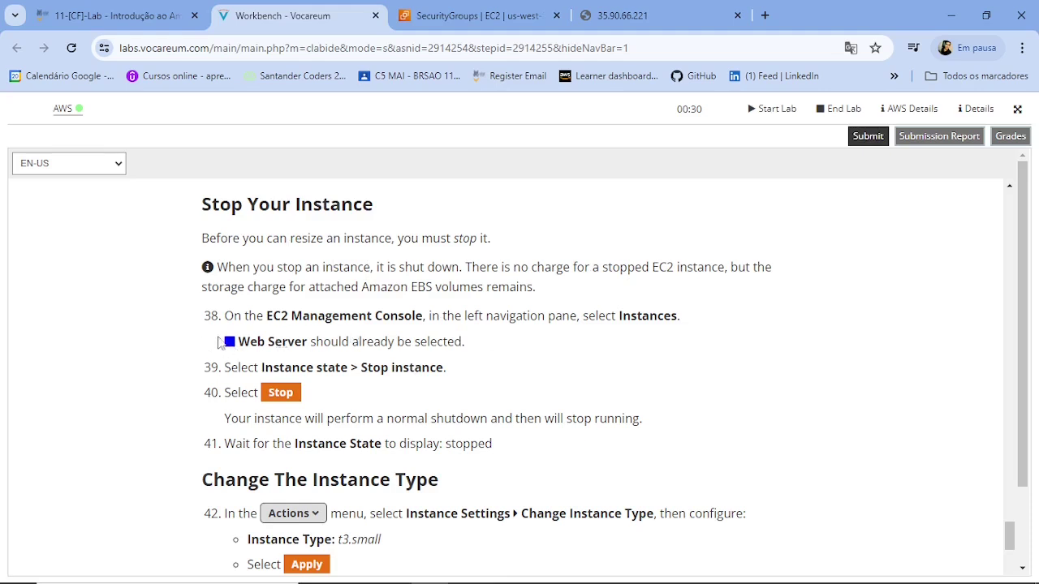
drag(239, 342, 462, 345)
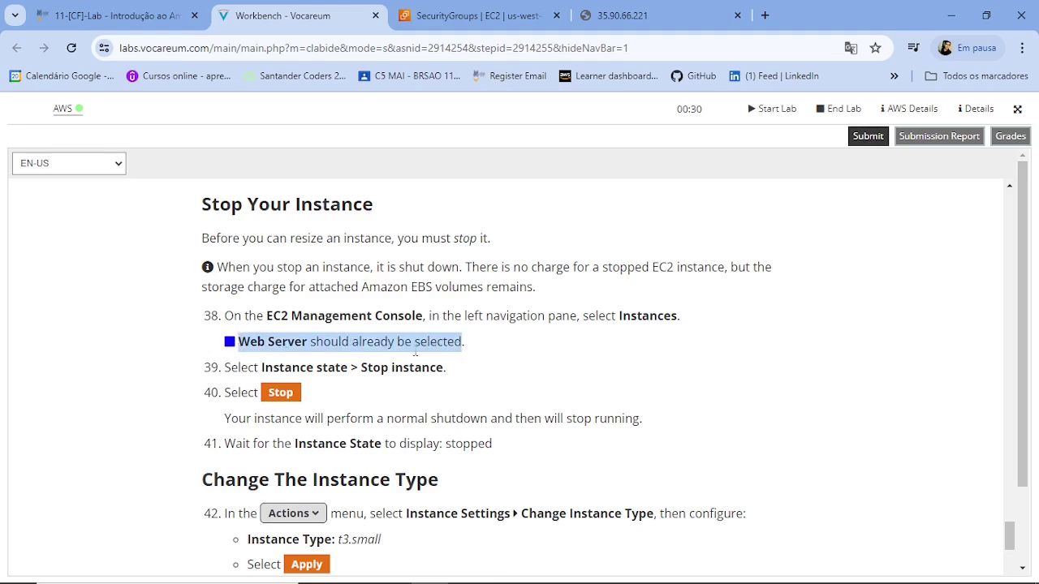
click(255, 310)
drag(269, 314, 290, 316)
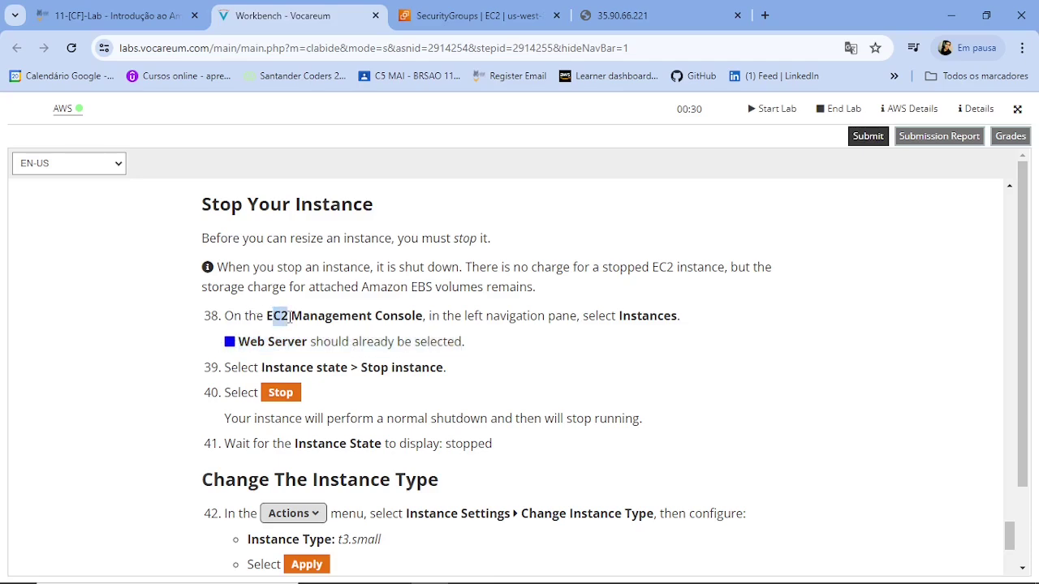
drag(677, 317, 224, 316)
click(479, 16)
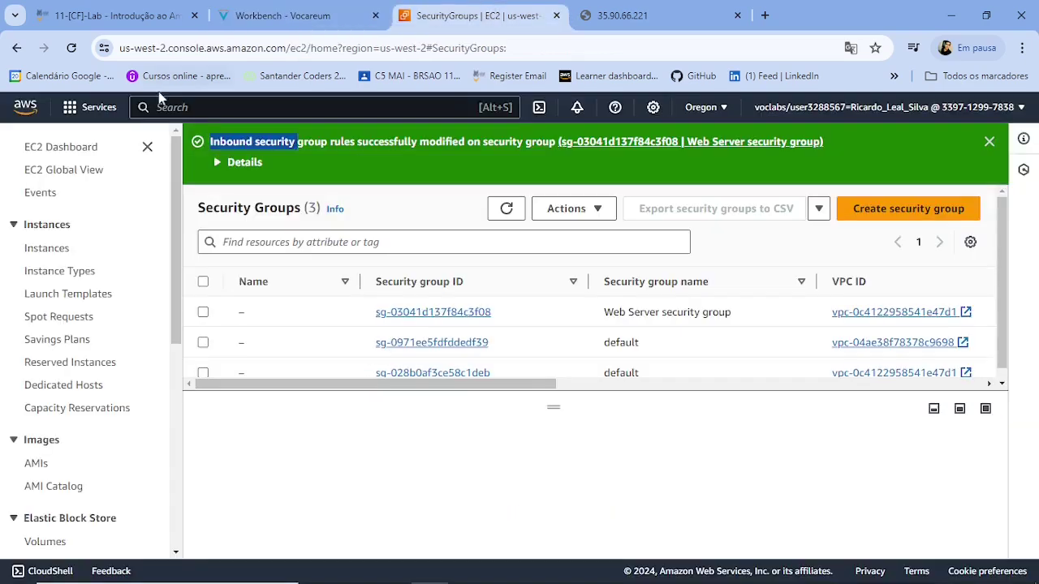
click(49, 248)
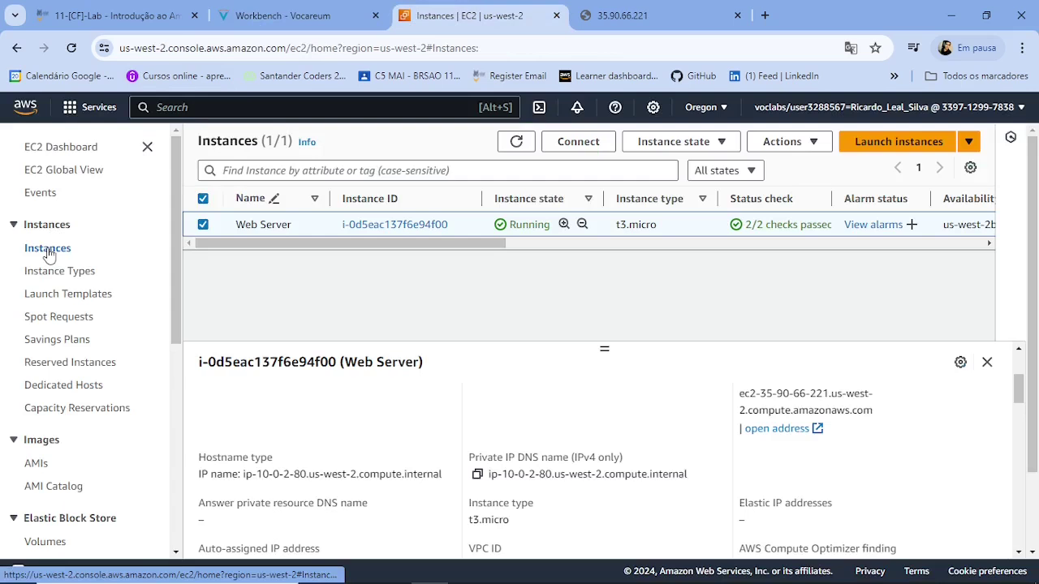
scroll(77, 227, down, 5)
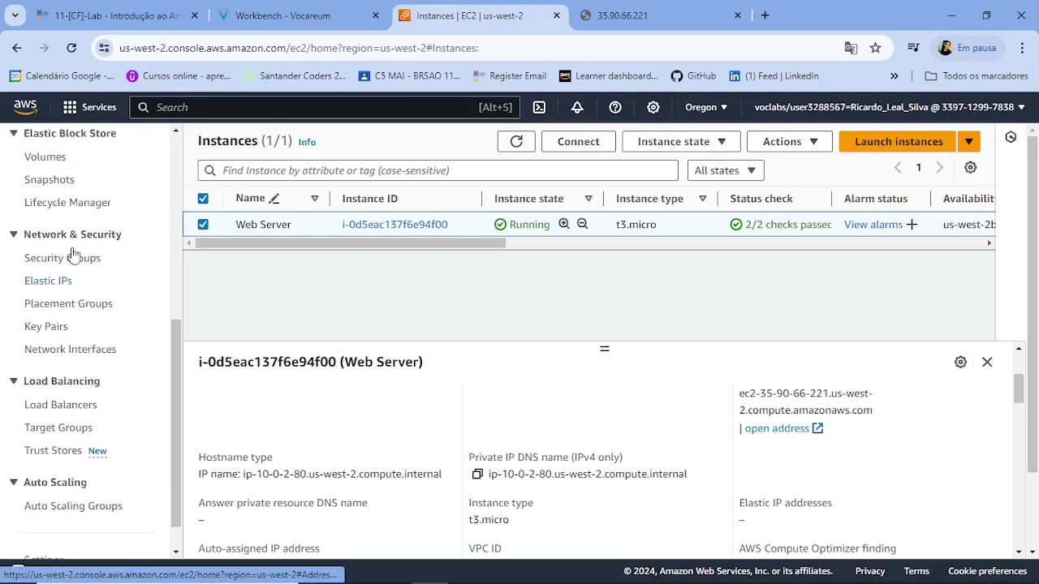
scroll(87, 260, up, 5)
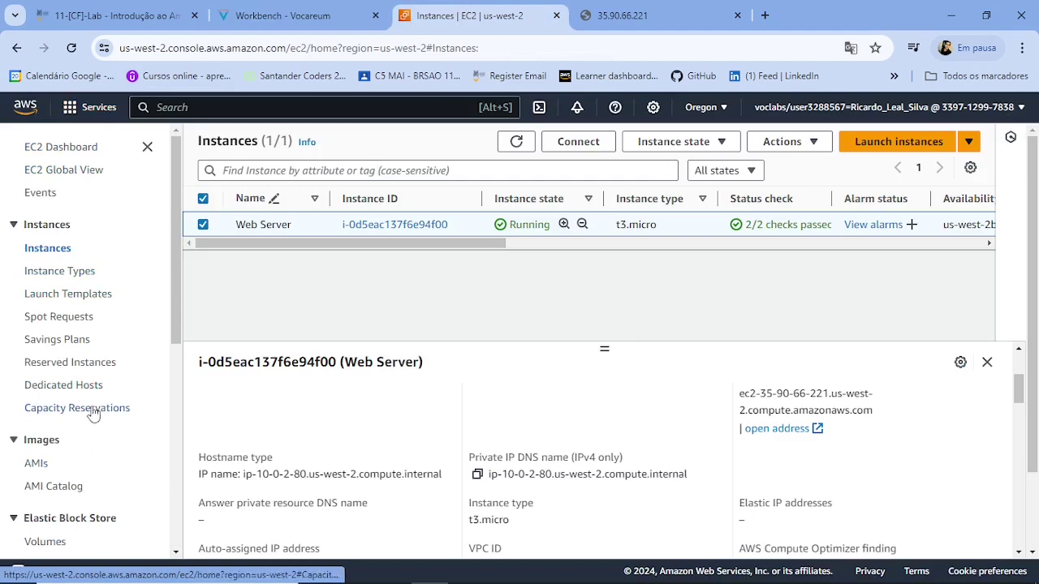
scroll(79, 430, down, 3)
scroll(77, 428, down, 2)
scroll(81, 424, up, 5)
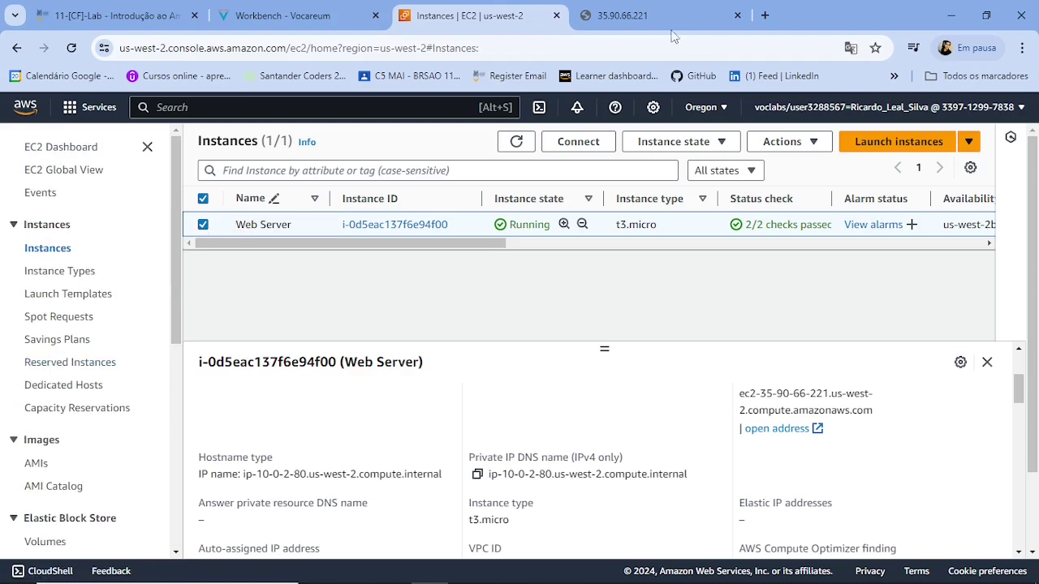
- Check step 39 in the Vocareum instructions and stop the Web Server instance in the EC2 console
click(284, 16)
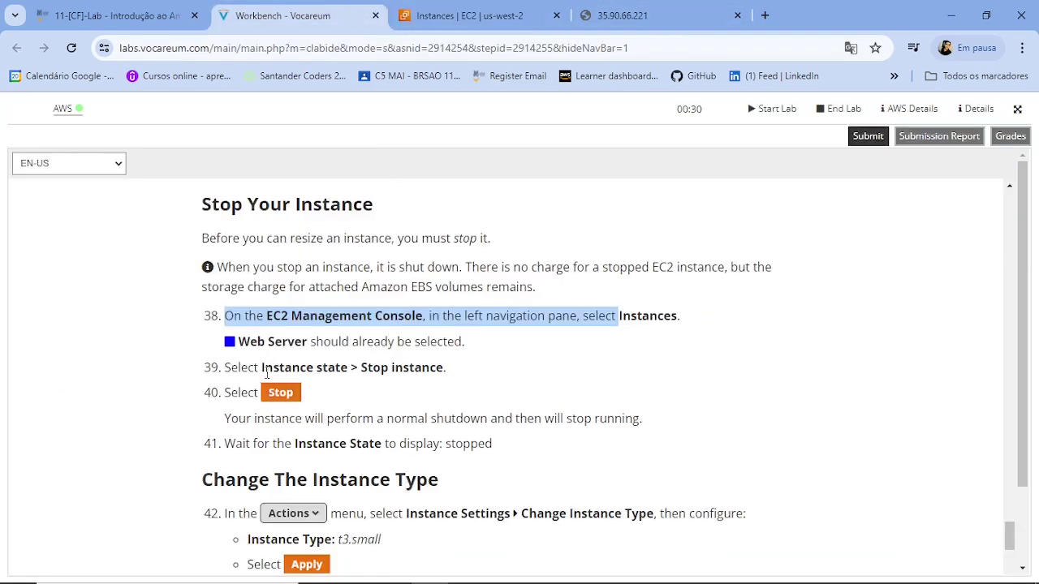
drag(358, 373, 448, 385)
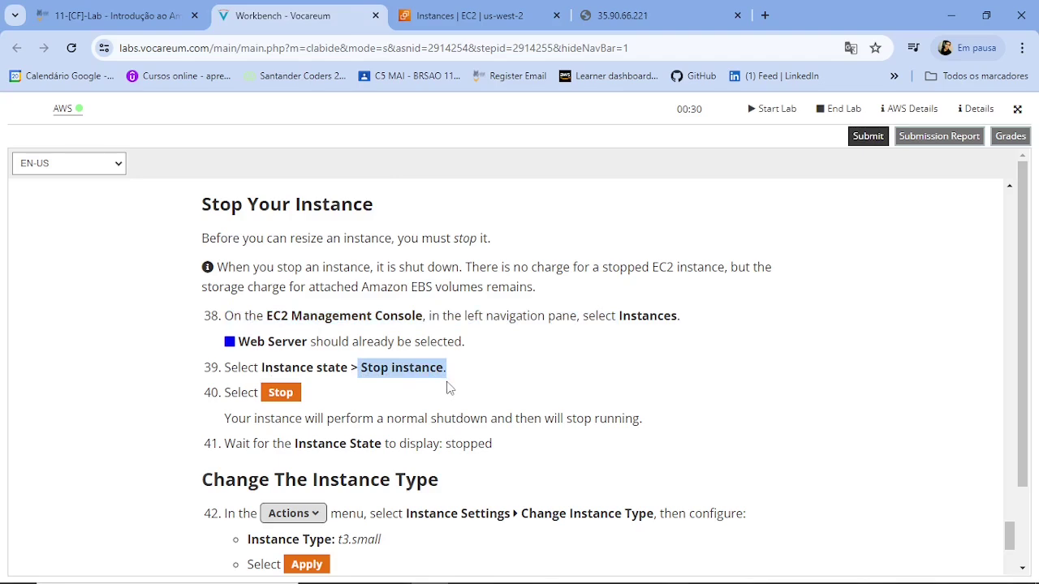
click(477, 15)
click(686, 143)
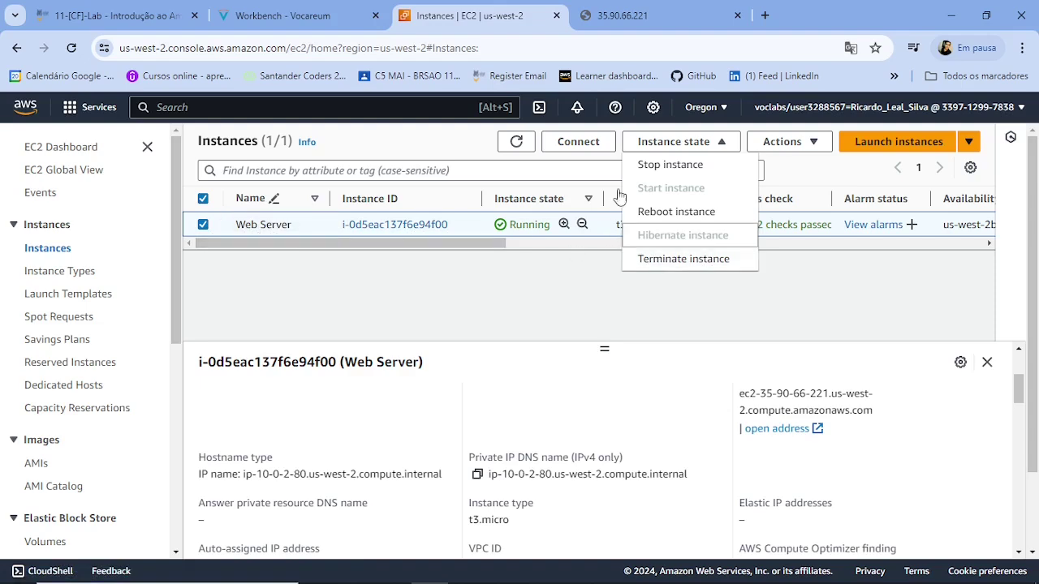
click(676, 166)
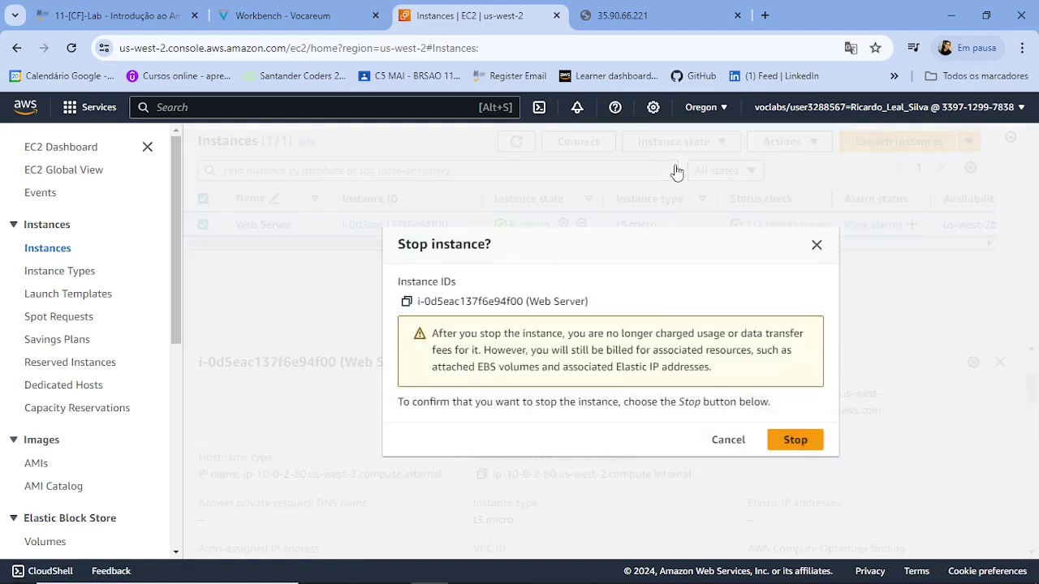
click(816, 436)
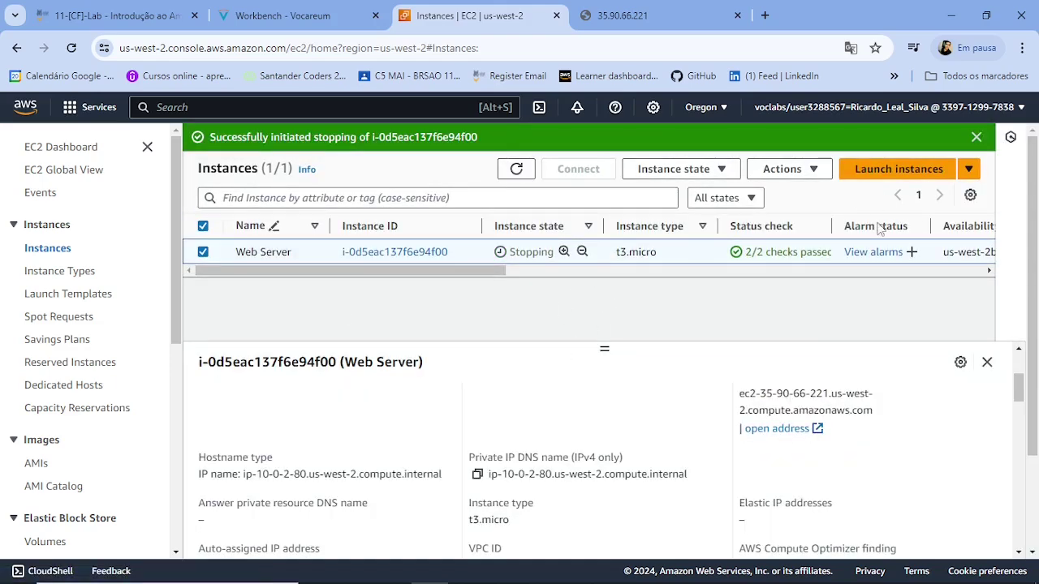
- Refresh the instance list and reload the web server page at 35.90.66.221 to check whether it still responds
click(520, 170)
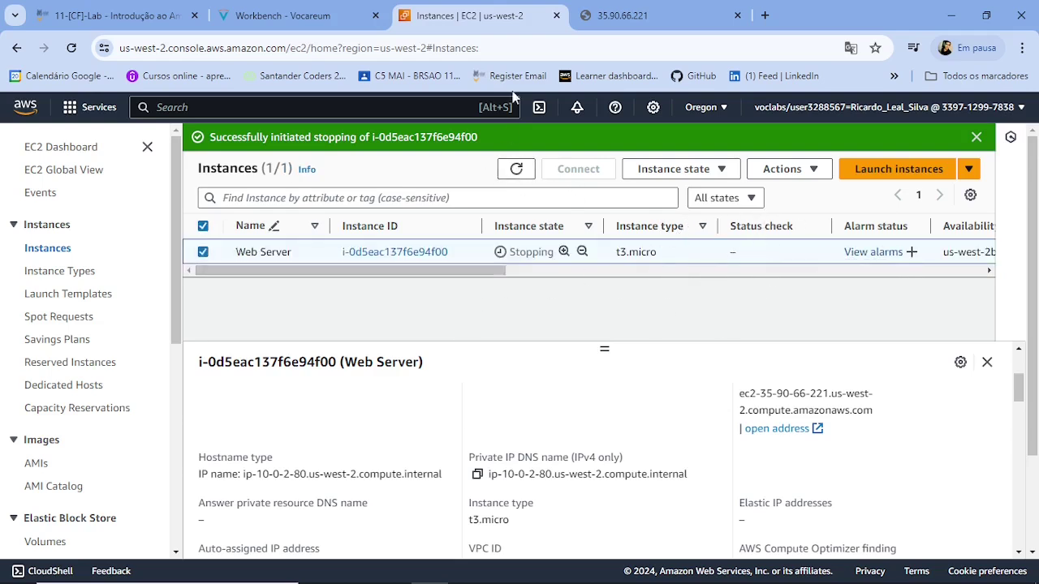
click(656, 8)
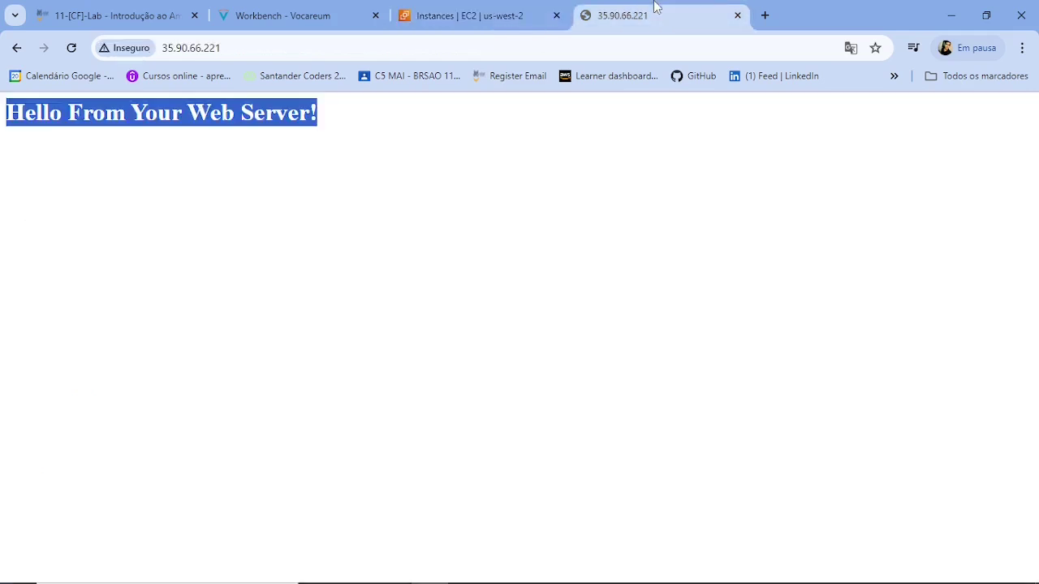
click(72, 48)
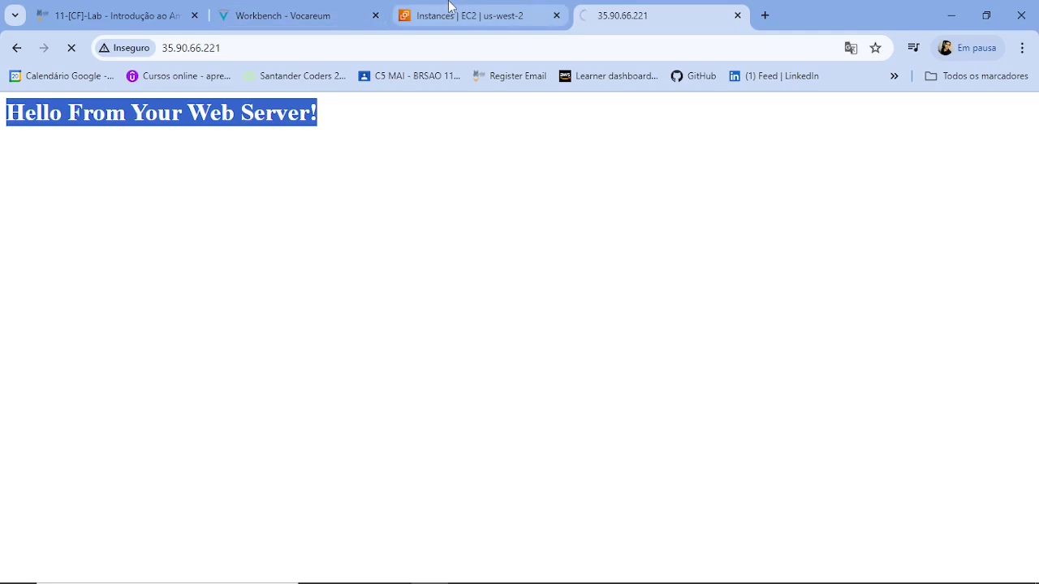
- Return to the Vocareum instructions and read steps 41 and 42 on the stopped state and changing the instance type
click(262, 10)
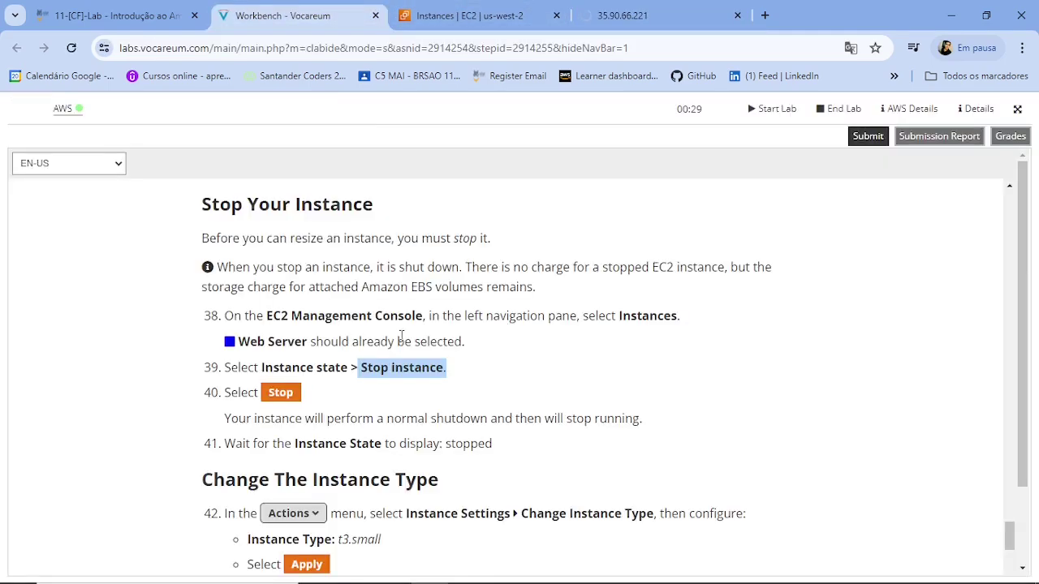
scroll(442, 347, down, 2)
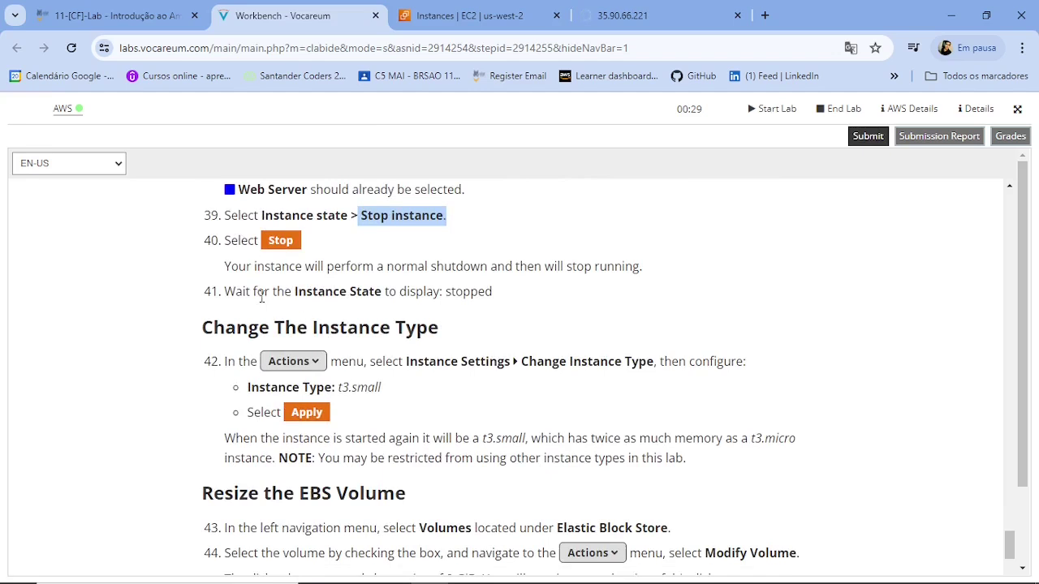
drag(295, 292, 392, 290)
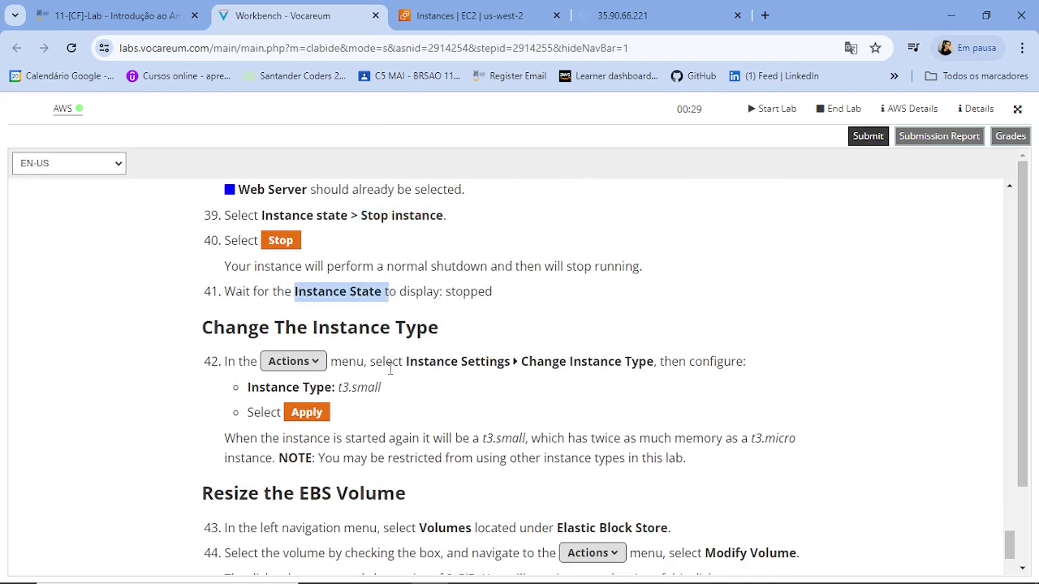
scroll(390, 369, down, 1)
drag(312, 253, 451, 264)
drag(270, 286, 567, 286)
- Look through the Web Server instance's settings actions in the EC2 console for the Change instance type option
click(467, 16)
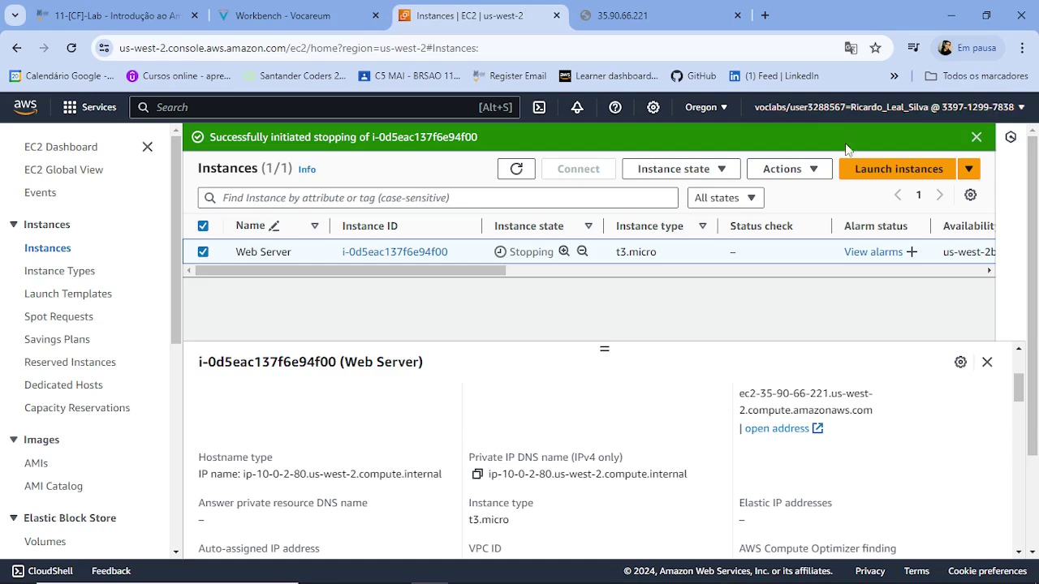
click(786, 170)
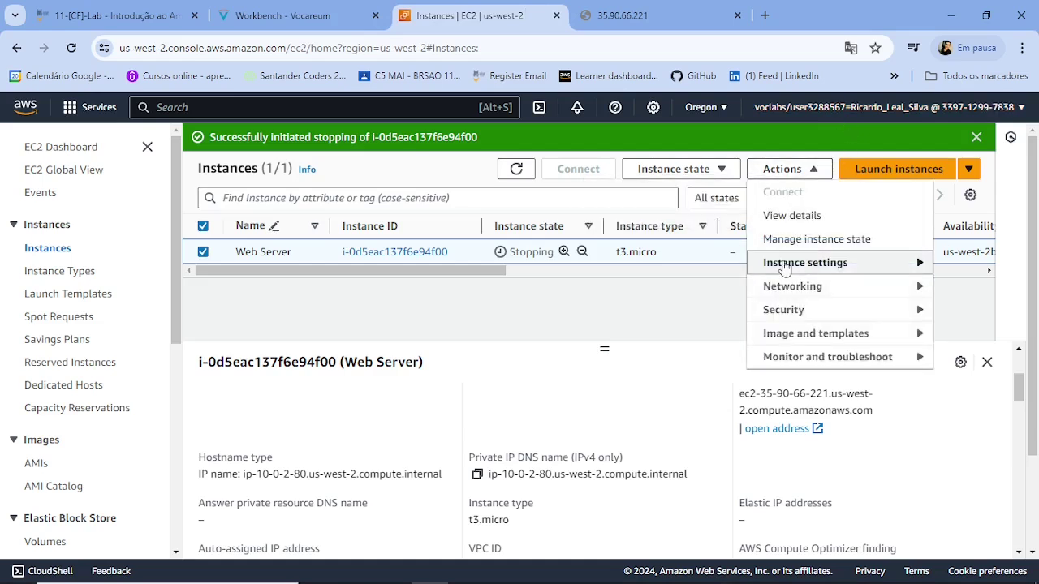
mouse_move(784, 268)
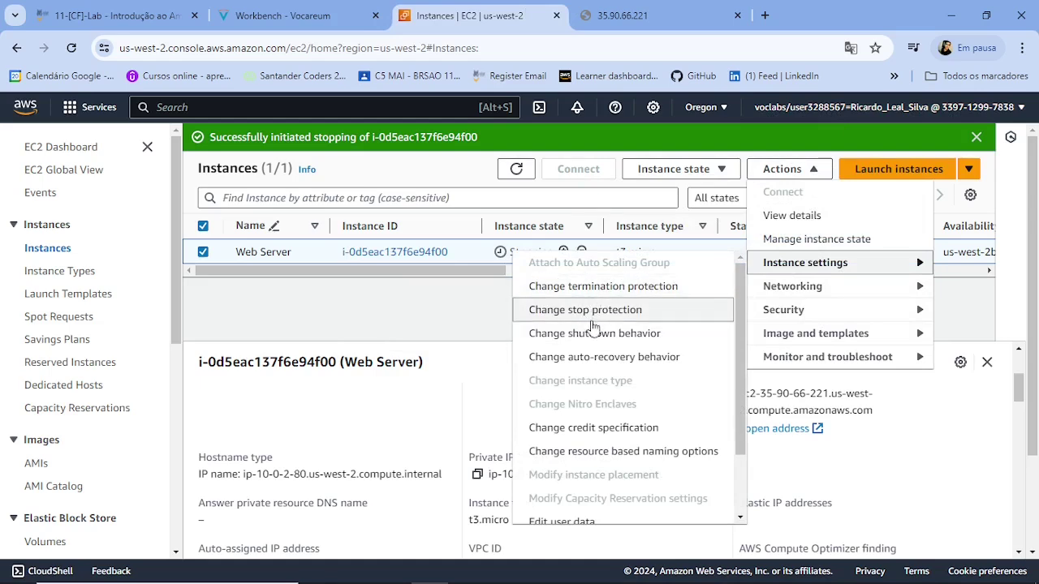
scroll(597, 406, down, 4)
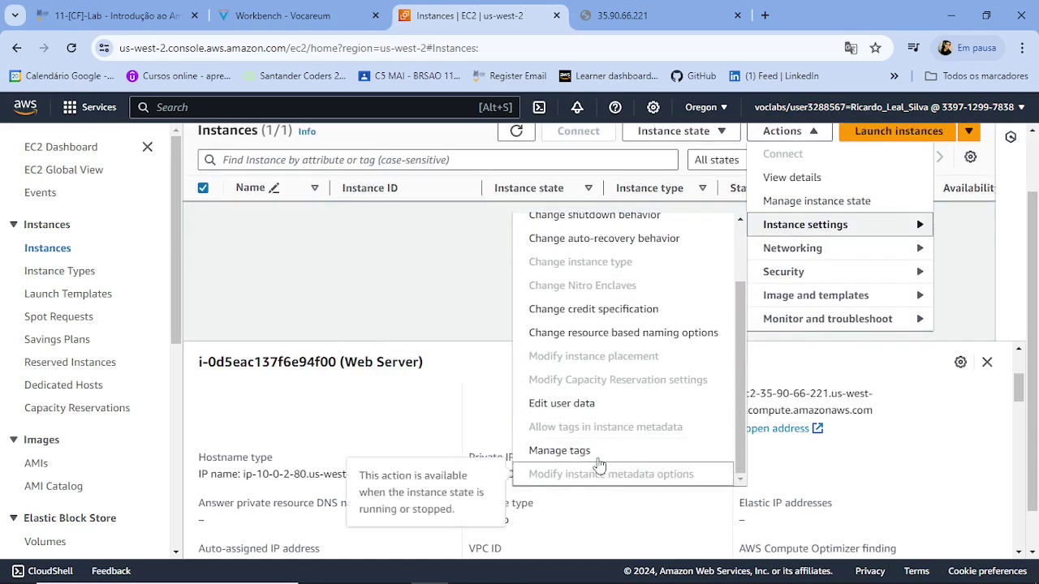
scroll(597, 447, up, 4)
- Recheck the Change Instance Type option named in step 42 of the Vocareum instructions
click(283, 16)
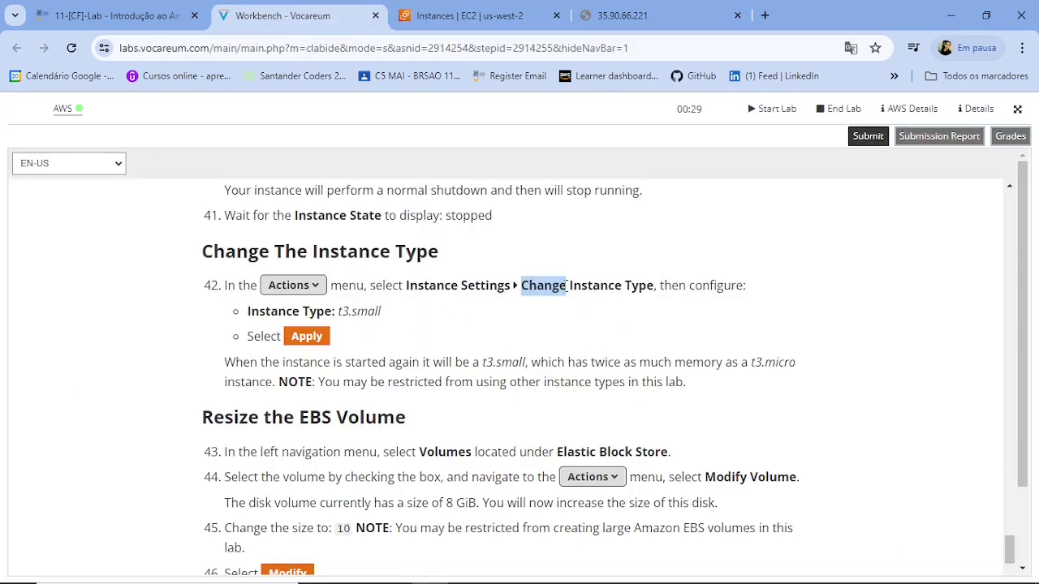
drag(568, 285, 654, 285)
drag(521, 285, 590, 284)
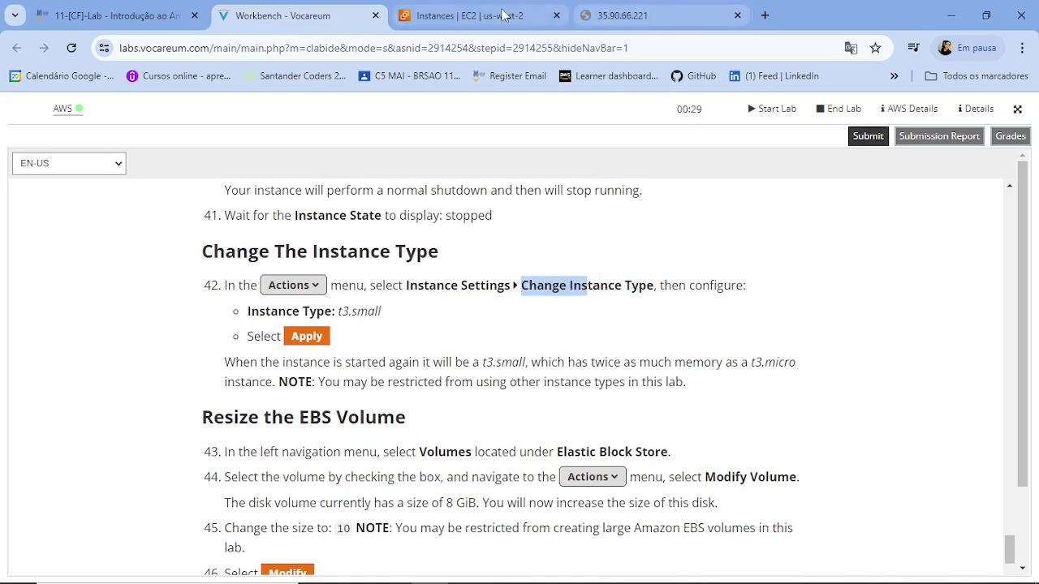
- Return to the EC2 console and open the Change instance type page for the stopped Web Server instance
click(463, 15)
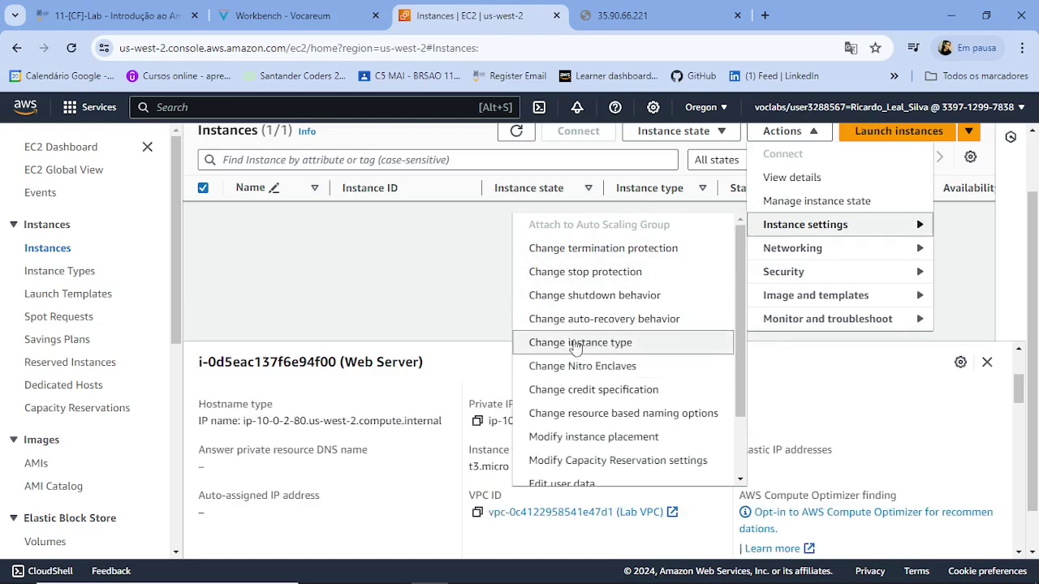
click(422, 302)
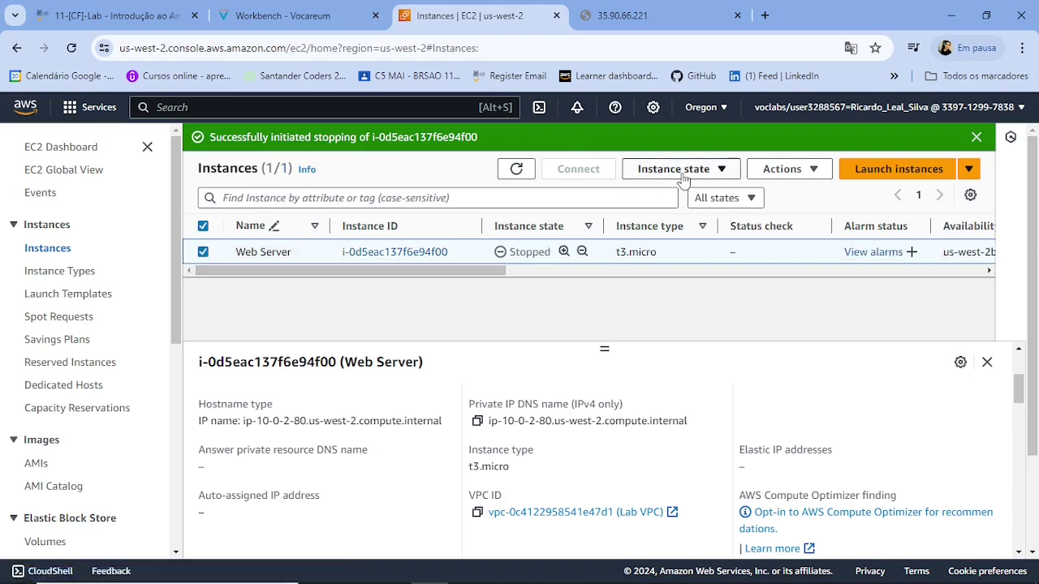
click(784, 171)
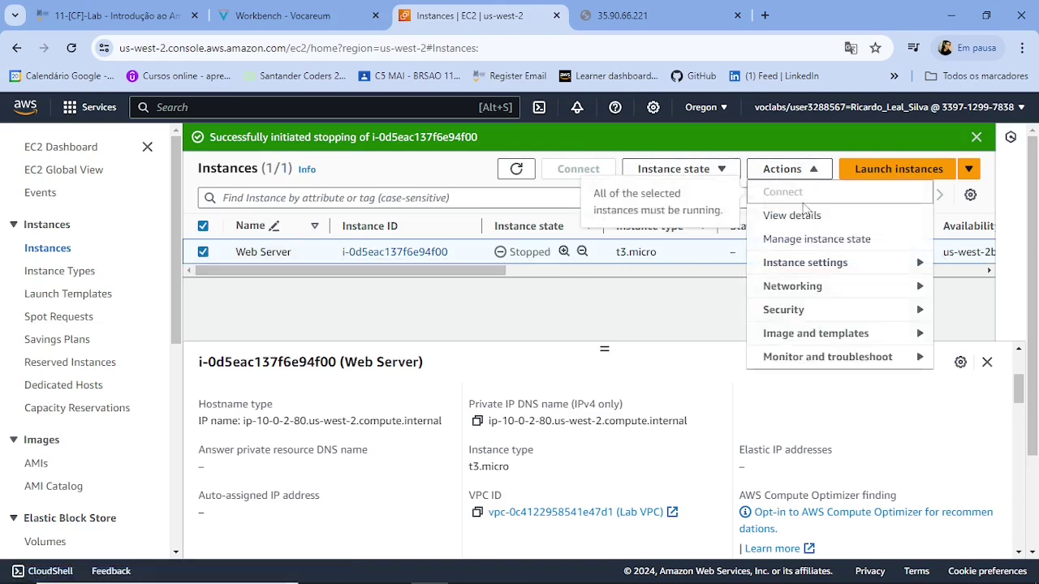
click(808, 268)
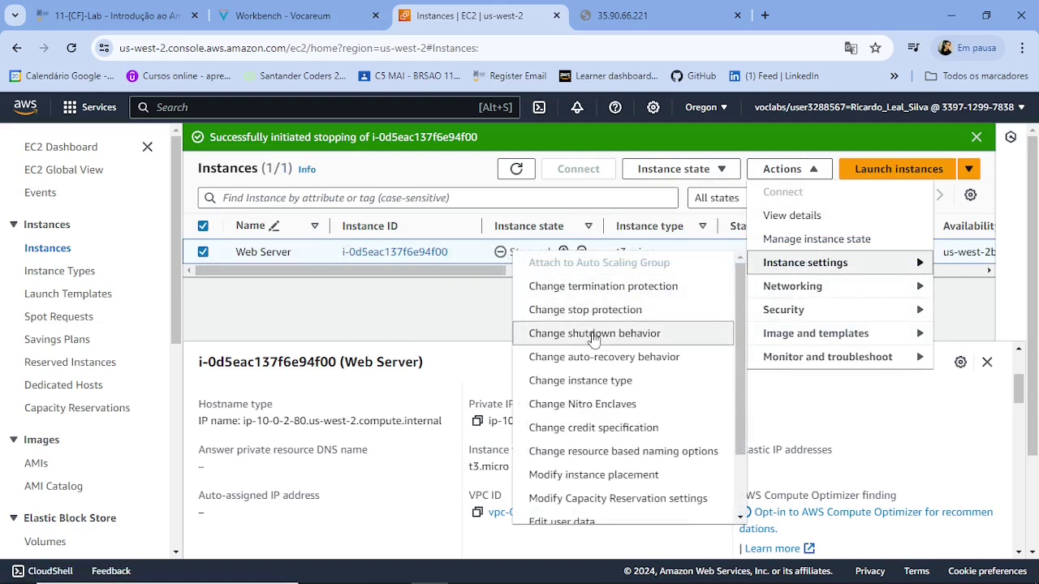
click(606, 389)
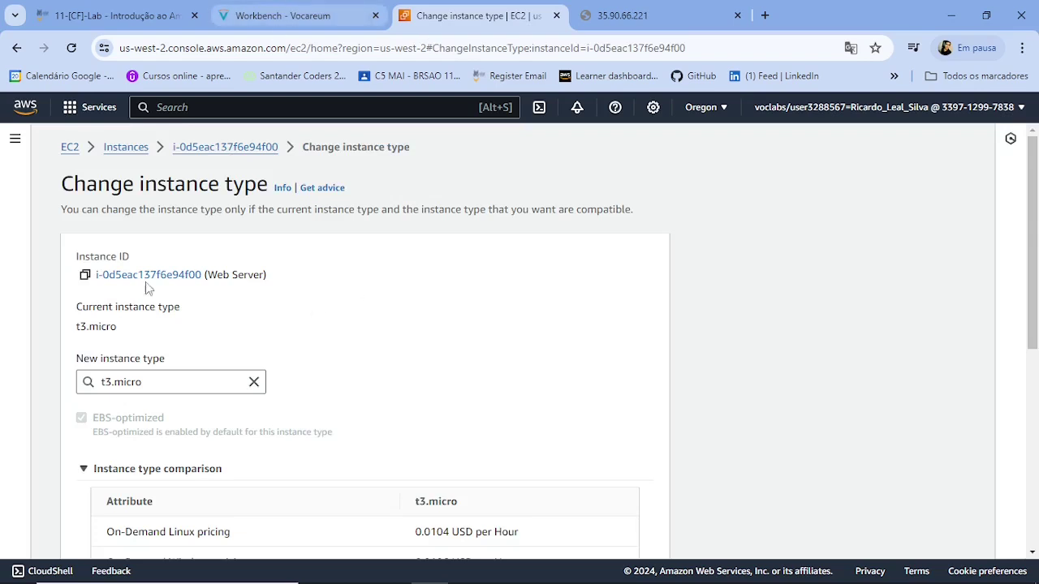
- Look up the required new instance type under step 42 in the Vocareum instructions
click(268, 13)
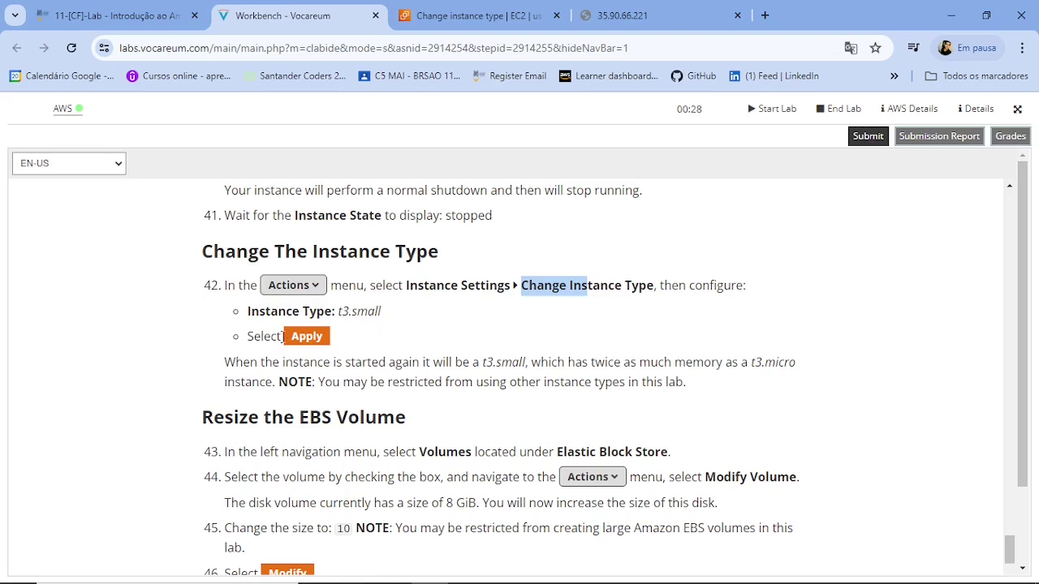
scroll(288, 336, down, 1)
scroll(487, 288, up, 1)
drag(335, 313, 390, 319)
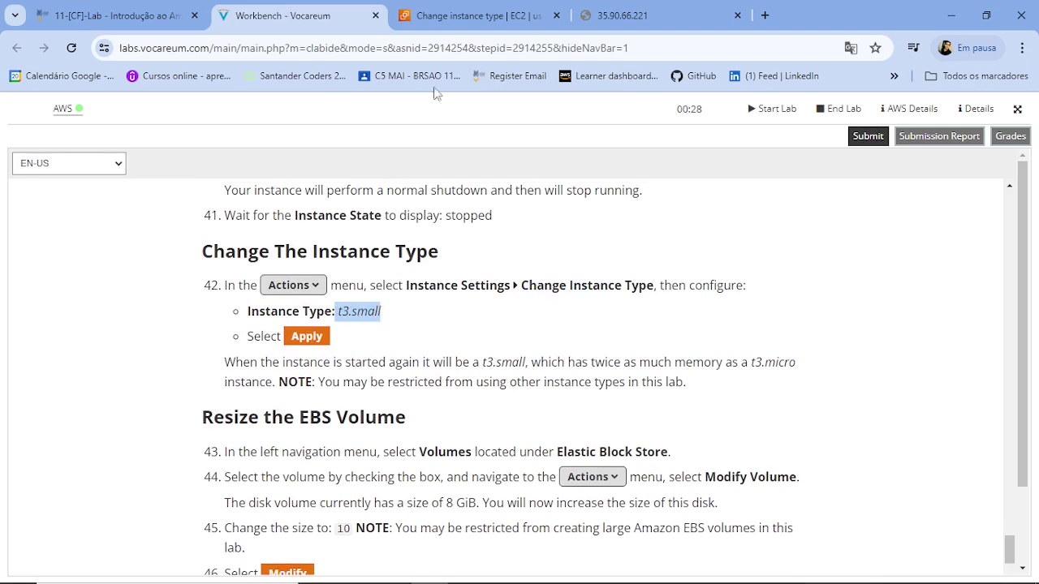
- Return to the EC2 console and choose t3.small as the new instance type for the Web Server instance
click(469, 17)
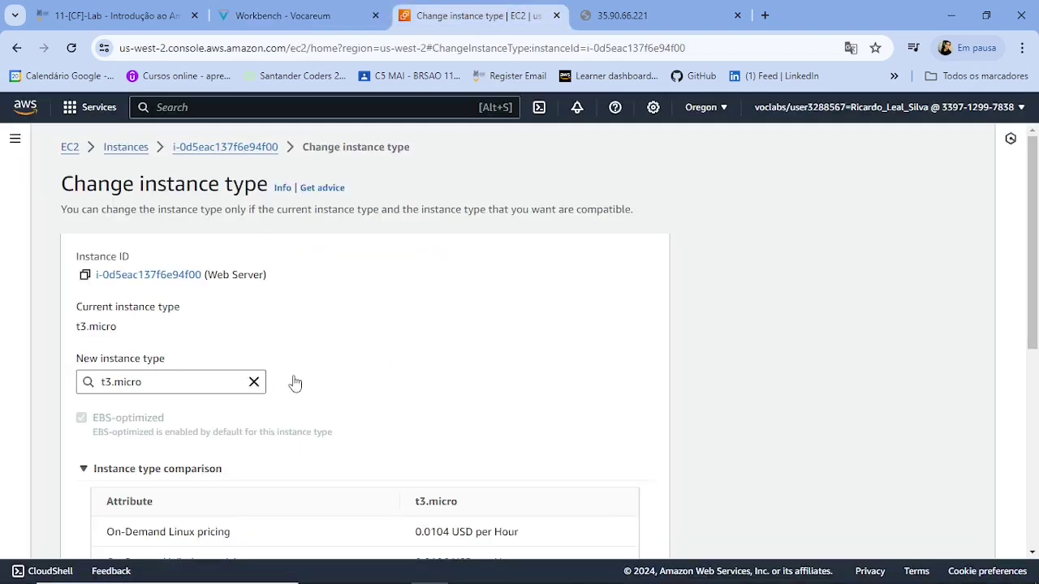
click(254, 381)
scroll(406, 341, down, 2)
scroll(147, 300, down, 1)
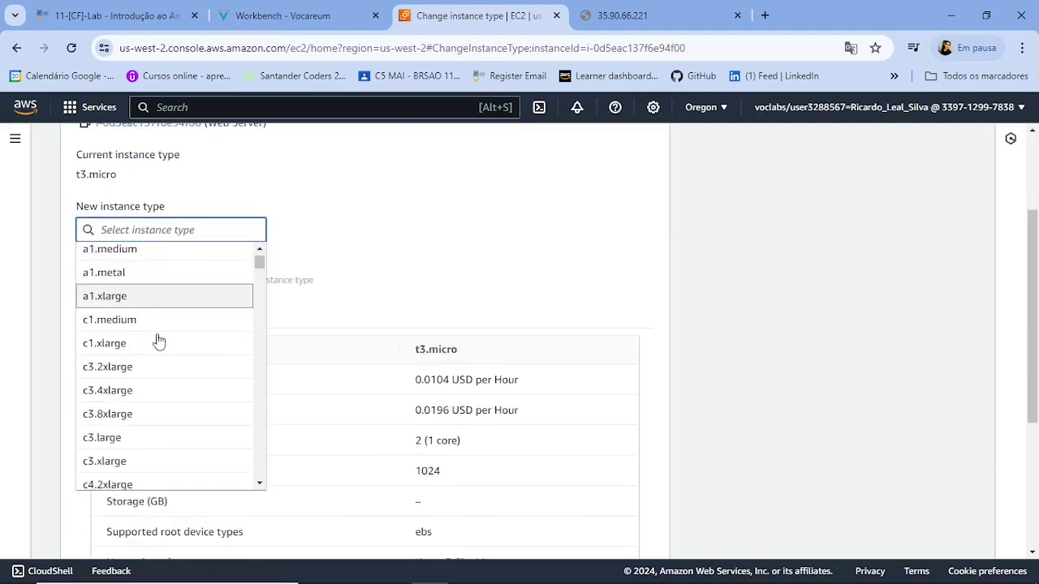
scroll(166, 365, down, 4)
scroll(170, 388, up, 5)
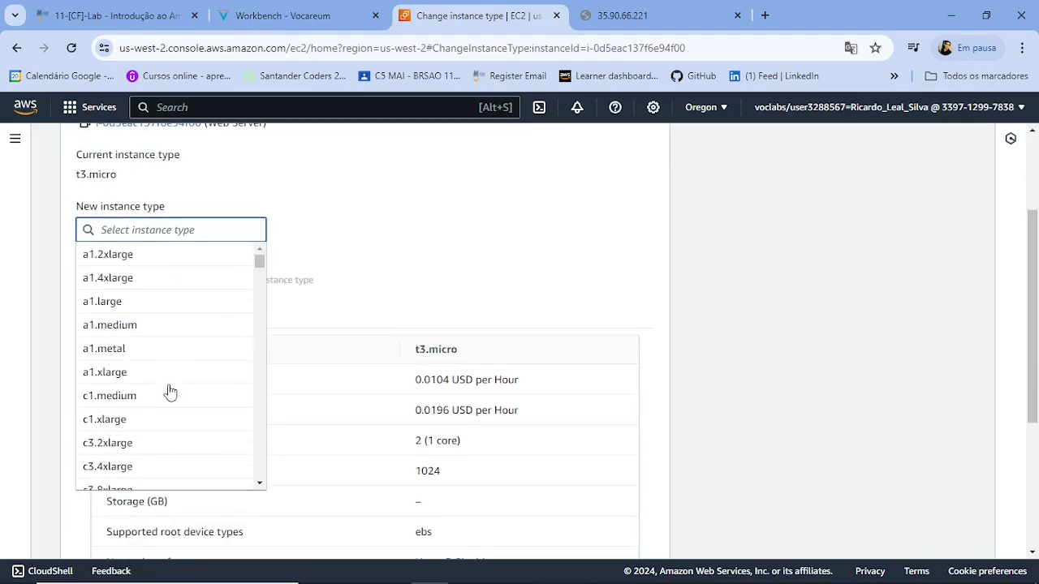
scroll(147, 383, down, 2)
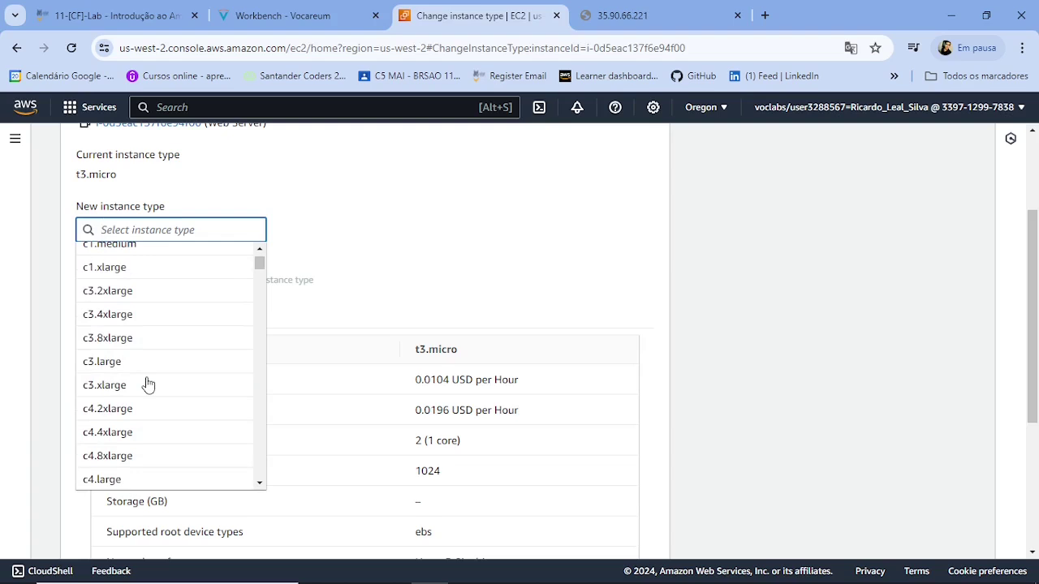
scroll(148, 385, down, 5)
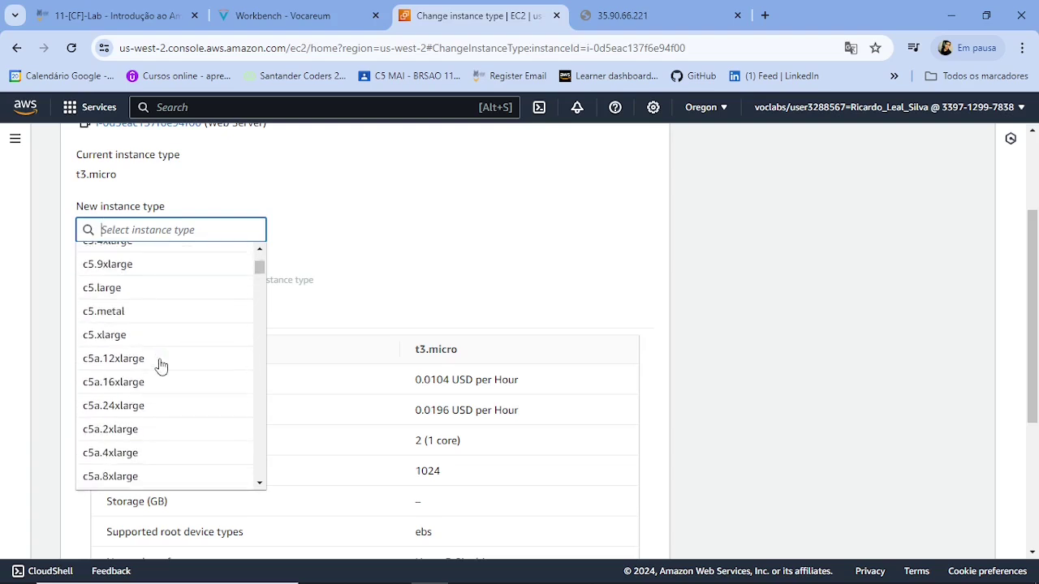
scroll(161, 365, down, 7)
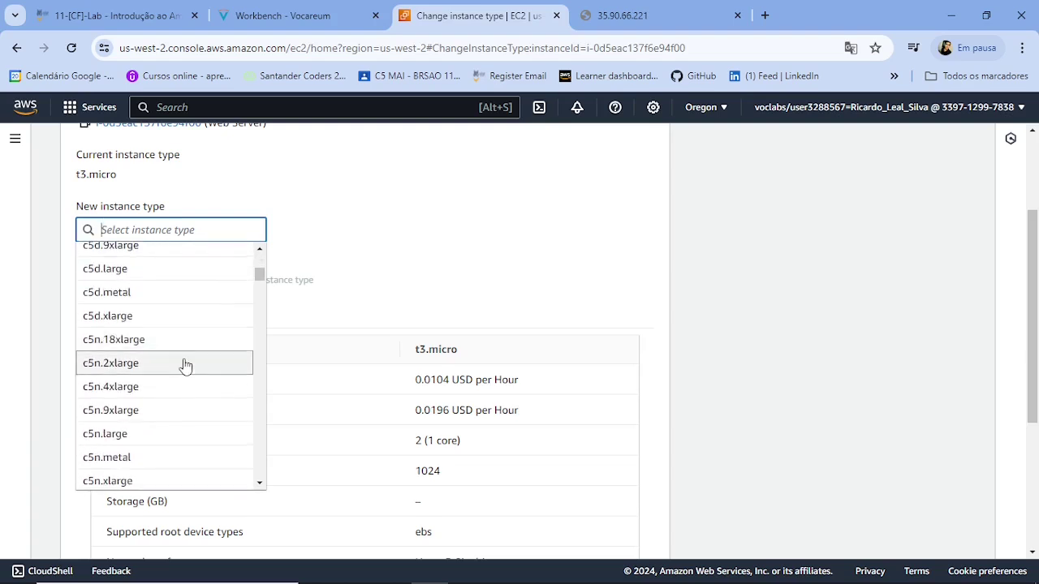
scroll(185, 367, up, 15)
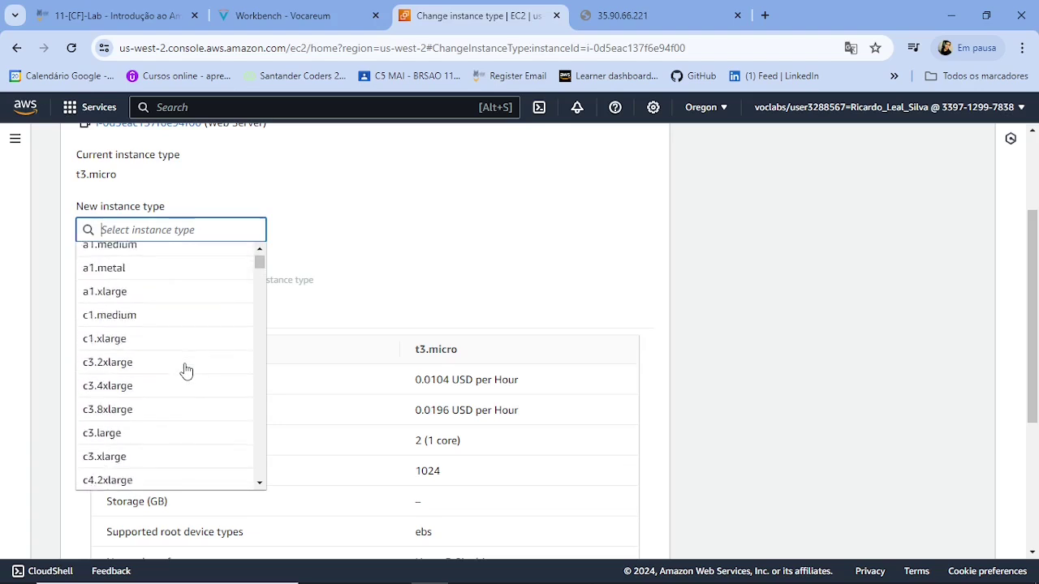
scroll(185, 369, up, 1)
scroll(188, 375, down, 4)
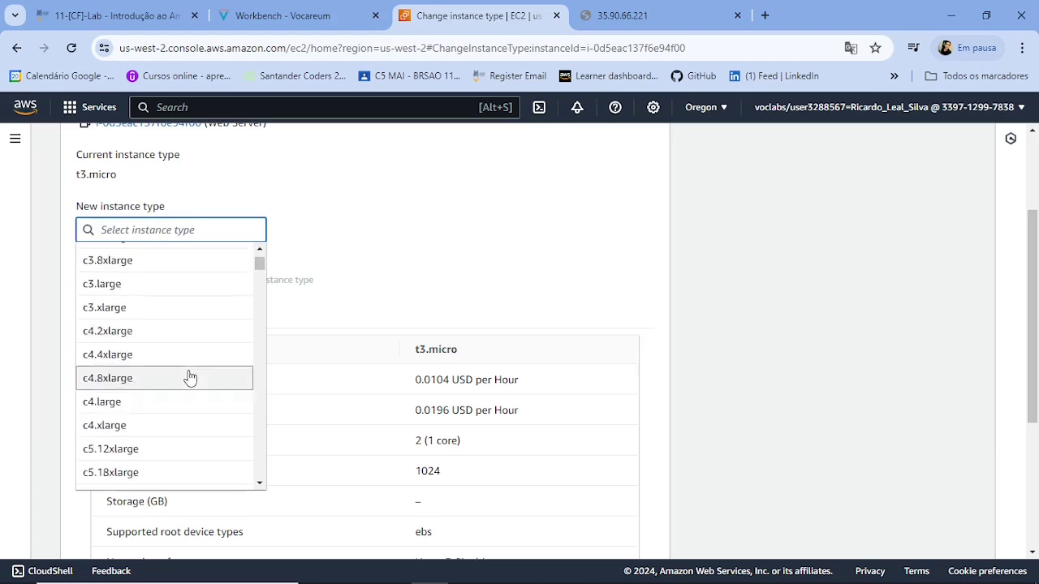
drag(258, 268, 264, 393)
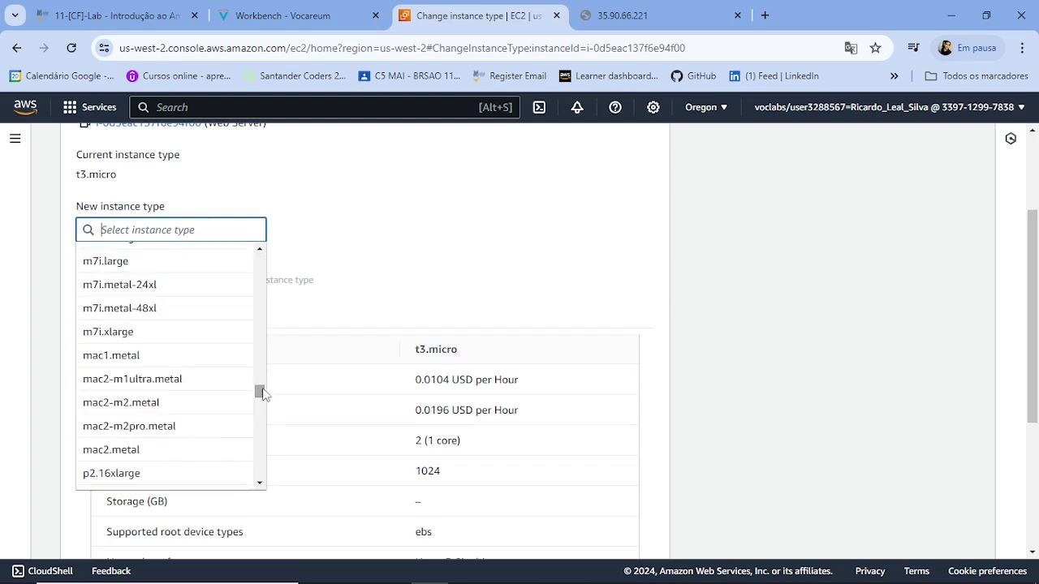
text(t3)
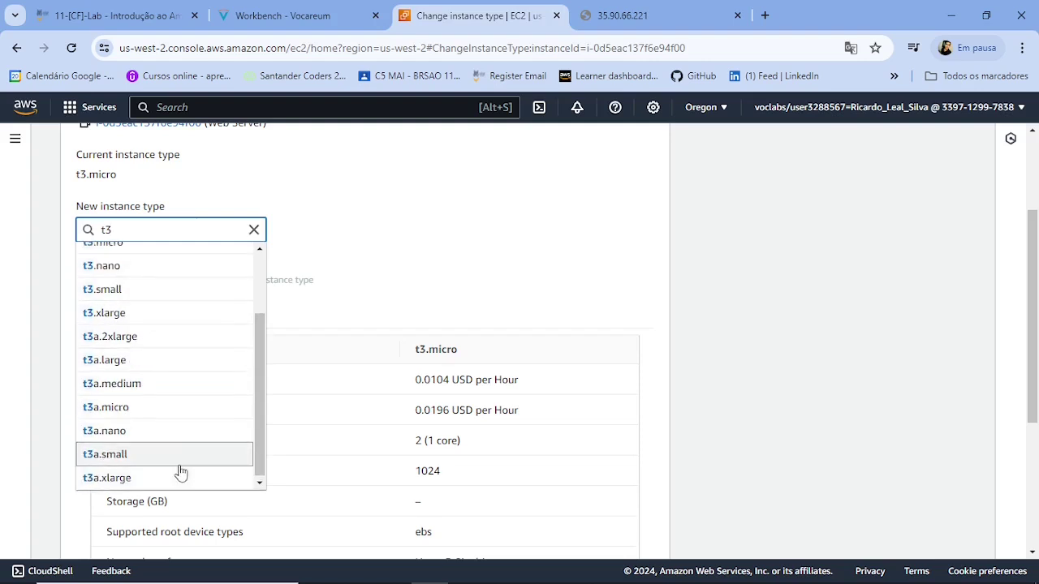
scroll(163, 414, up, 3)
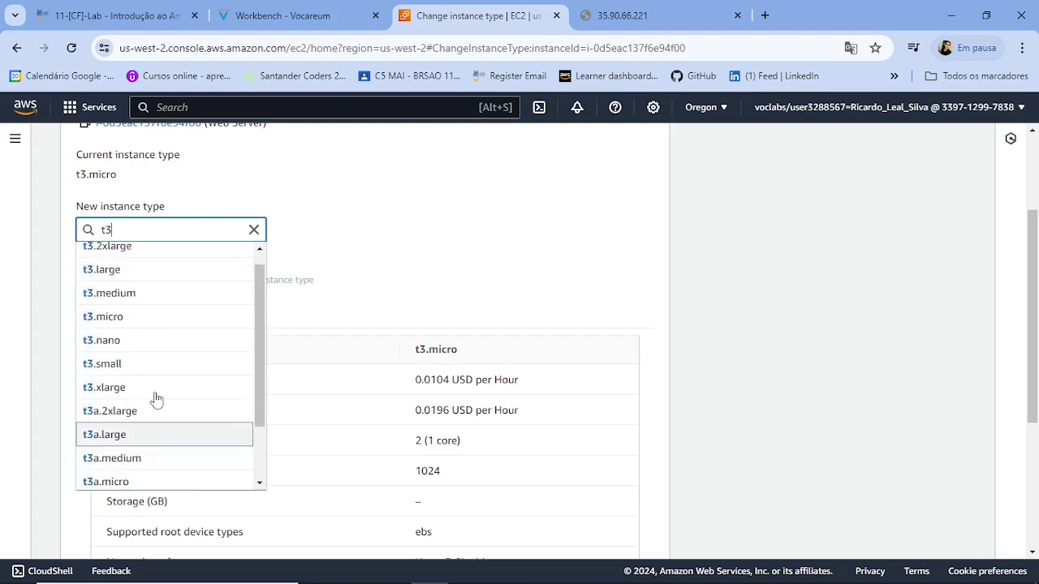
click(113, 375)
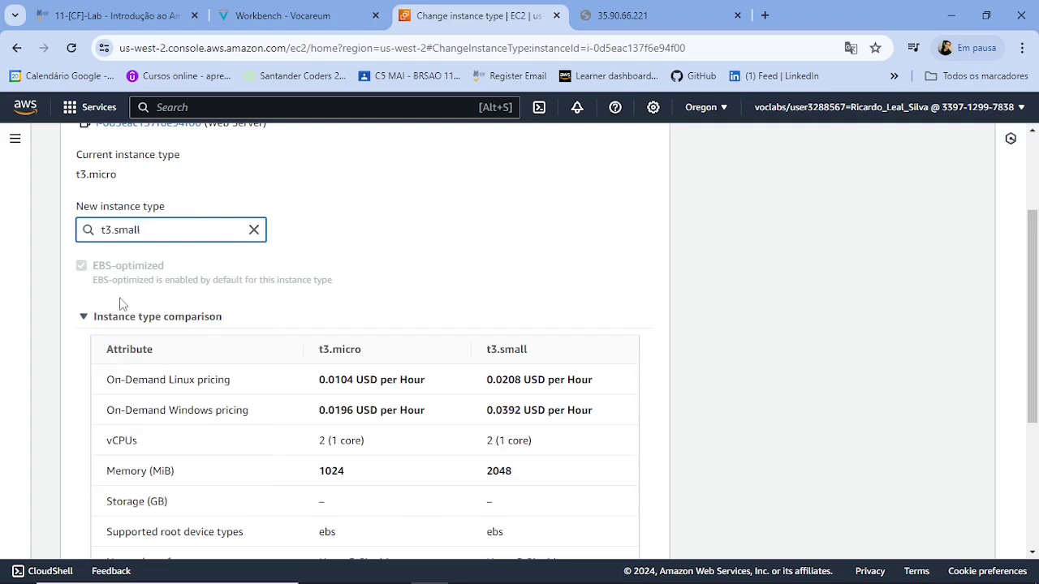
- Compare the On-Demand Linux hourly pricing of t3.micro and t3.small in the instance type comparison
scroll(296, 224, down, 1)
drag(316, 276, 382, 279)
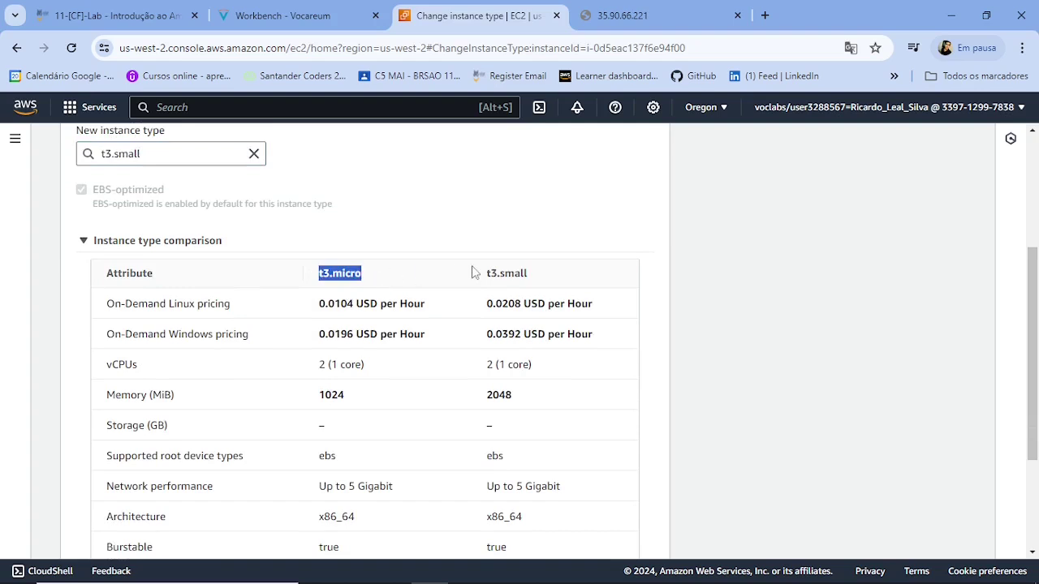
drag(487, 273, 546, 270)
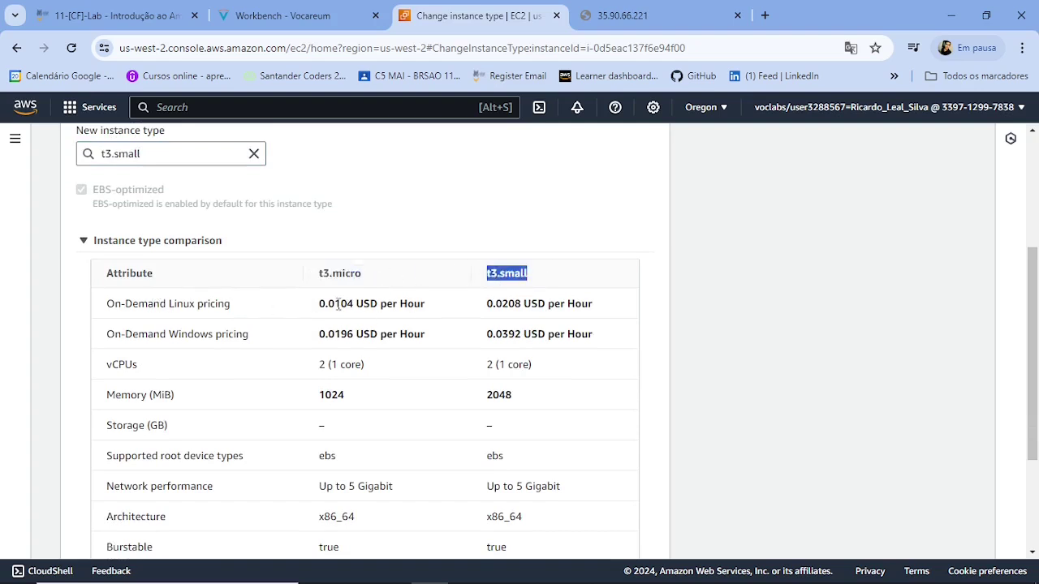
drag(320, 307, 429, 306)
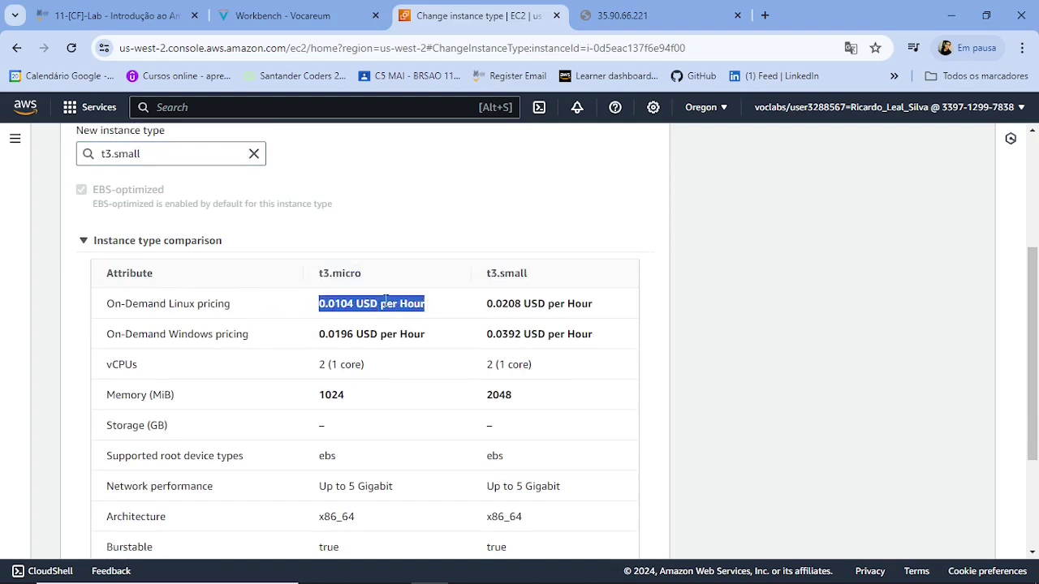
click(334, 305)
drag(338, 304, 355, 304)
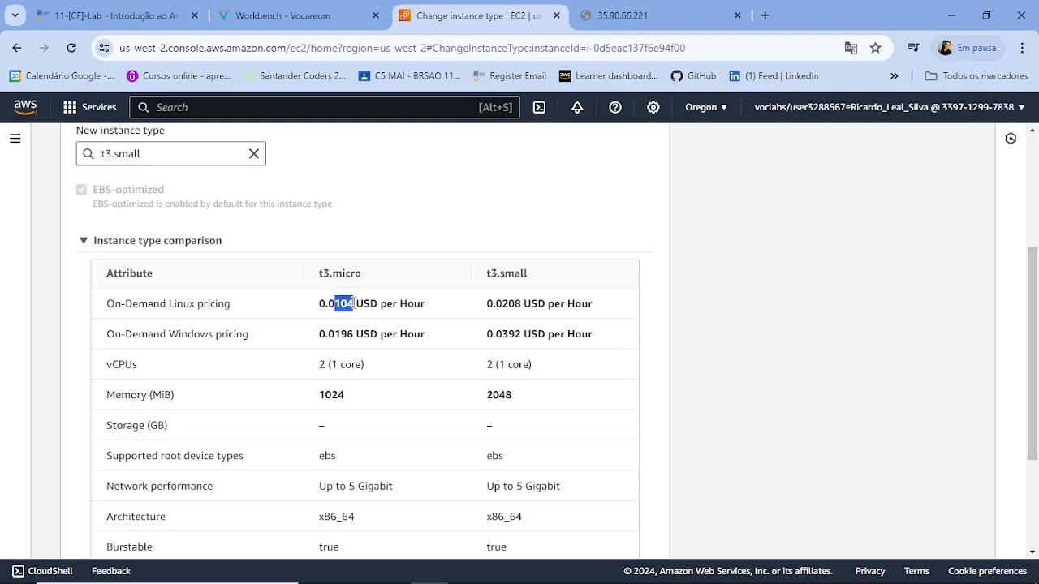
click(319, 309)
drag(357, 302, 414, 304)
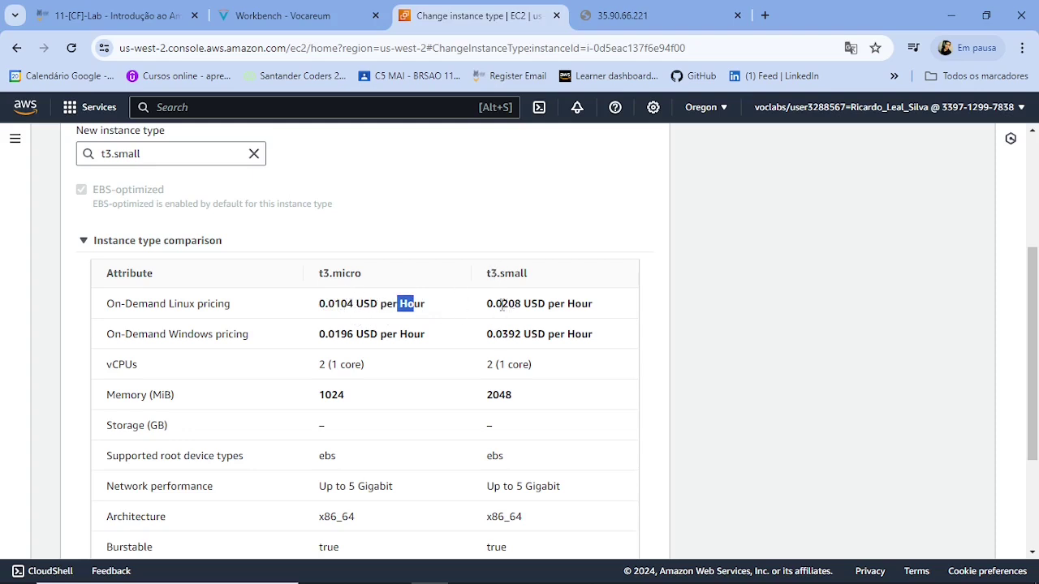
drag(502, 305, 521, 304)
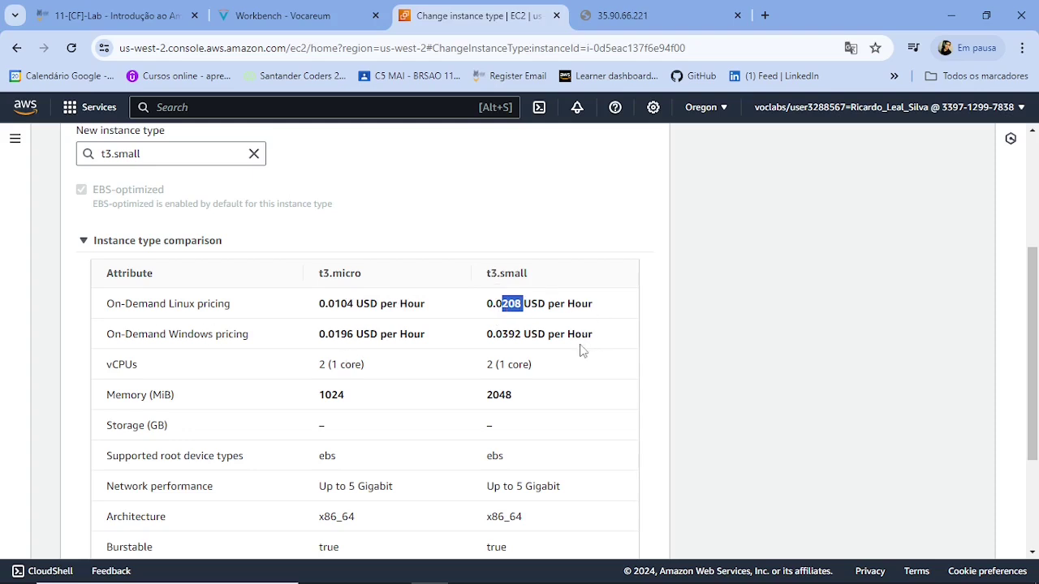
- Compare the vCPUs and memory of t3.micro and t3.small in the instance type comparison
scroll(189, 281, down, 1)
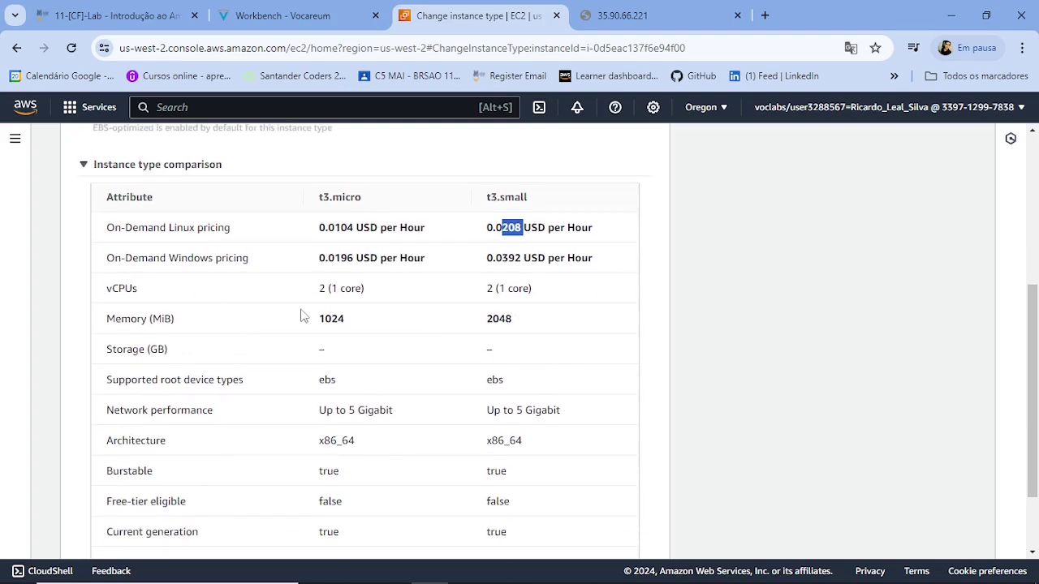
drag(319, 290, 337, 290)
drag(487, 292, 505, 291)
drag(315, 293, 337, 292)
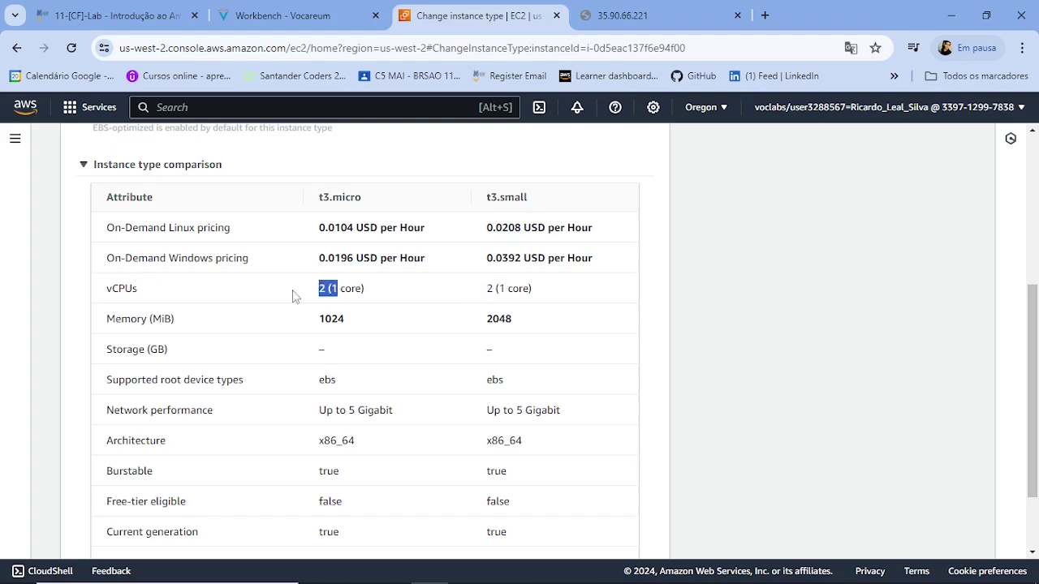
drag(487, 291, 514, 291)
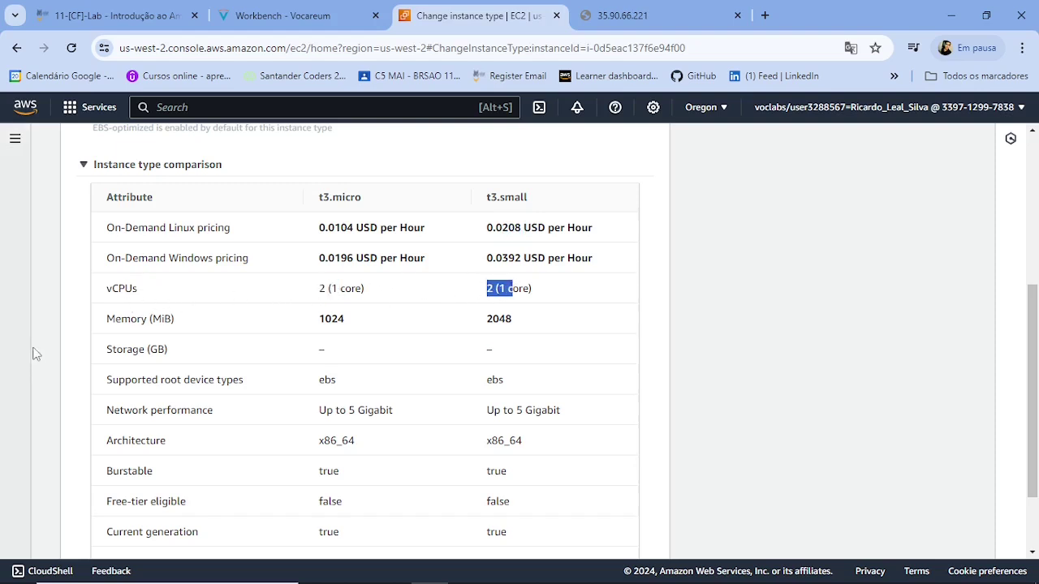
drag(318, 320, 332, 320)
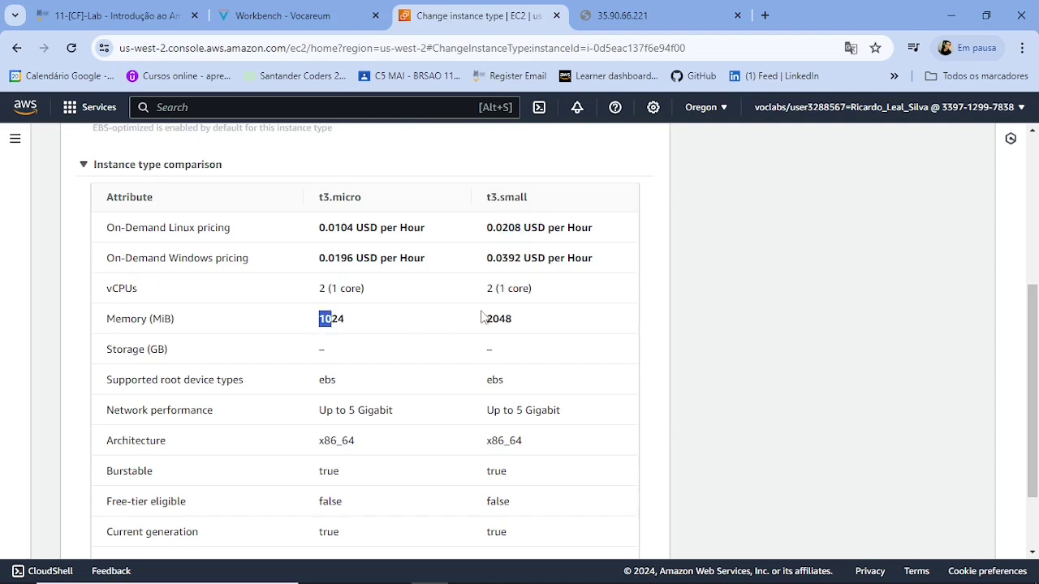
drag(483, 319, 524, 325)
drag(318, 319, 529, 329)
- Review the Change instance type page and apply the t3.small selection to the Web Server instance
scroll(529, 333, down, 2)
scroll(552, 377, up, 6)
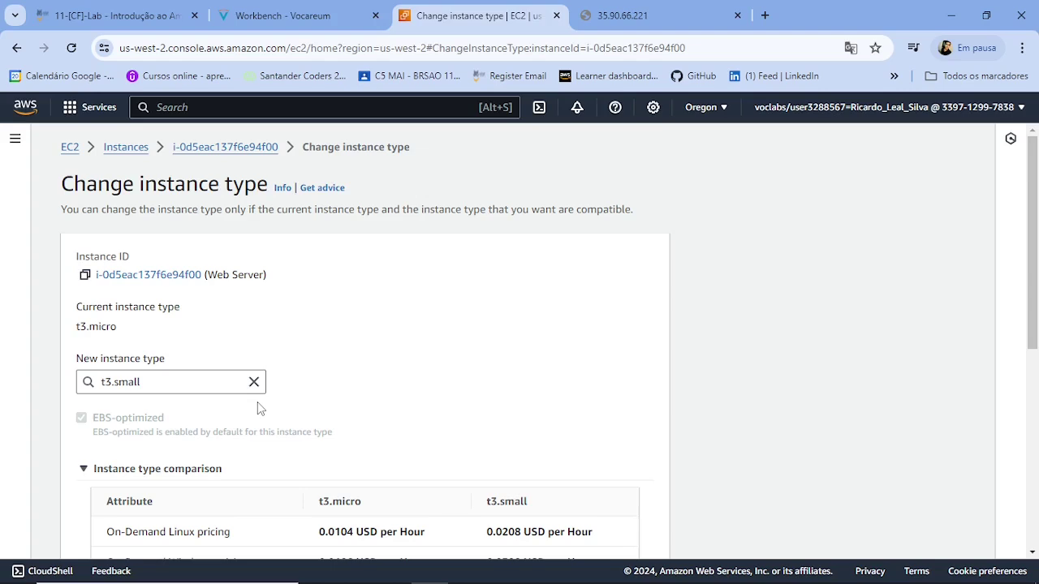
scroll(406, 417, down, 5)
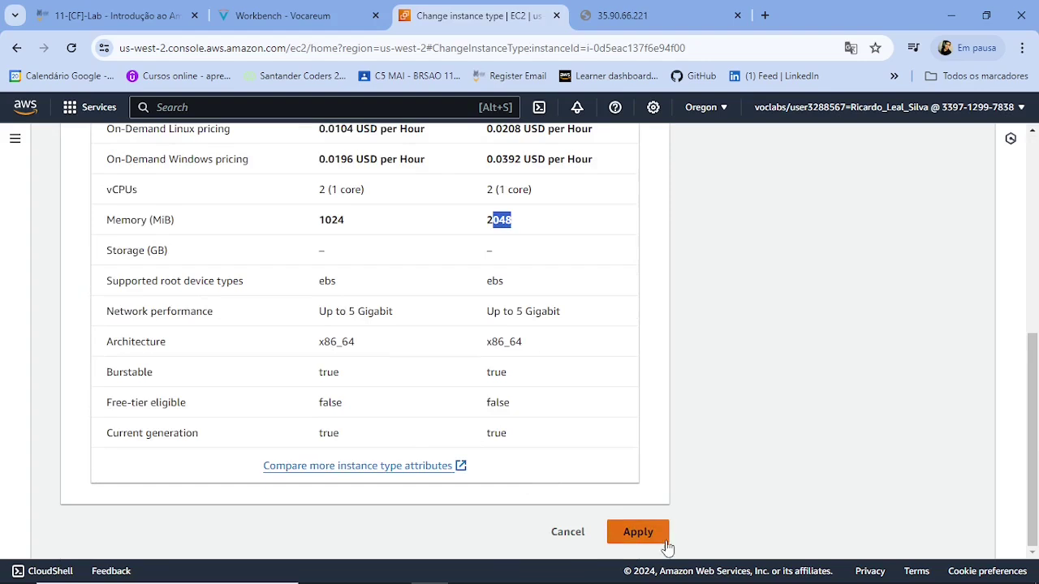
click(634, 538)
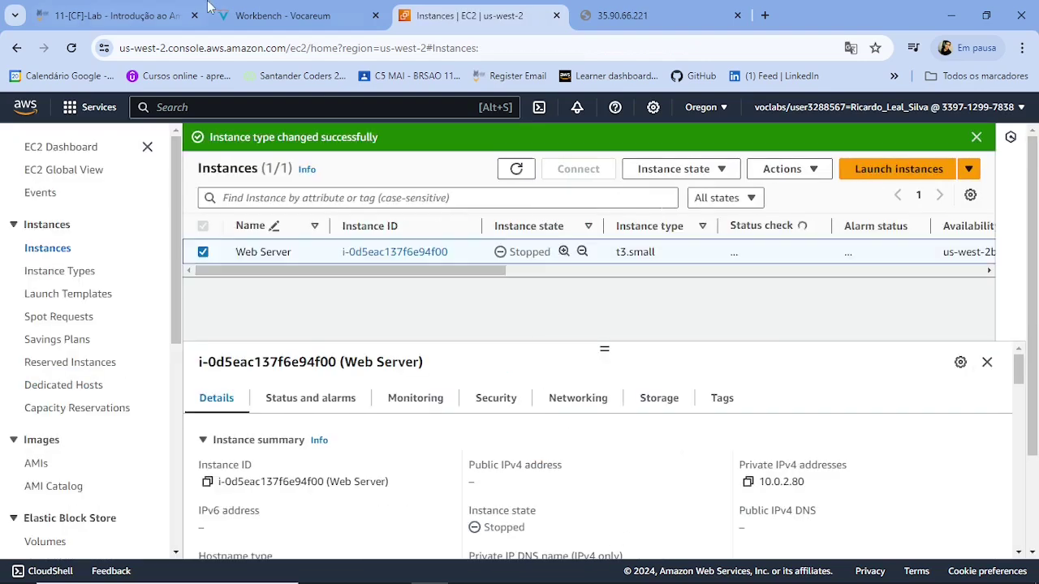
- Switch to the Vocareum instructions and read on from step 42 through the Resize the EBS Volume section
click(284, 15)
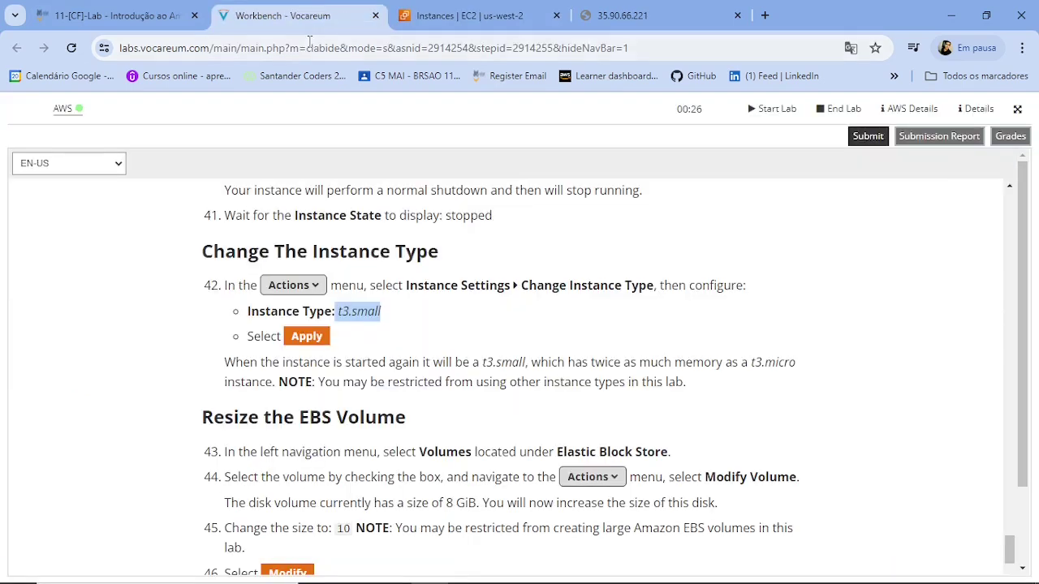
scroll(463, 366, down, 2)
scroll(464, 363, up, 1)
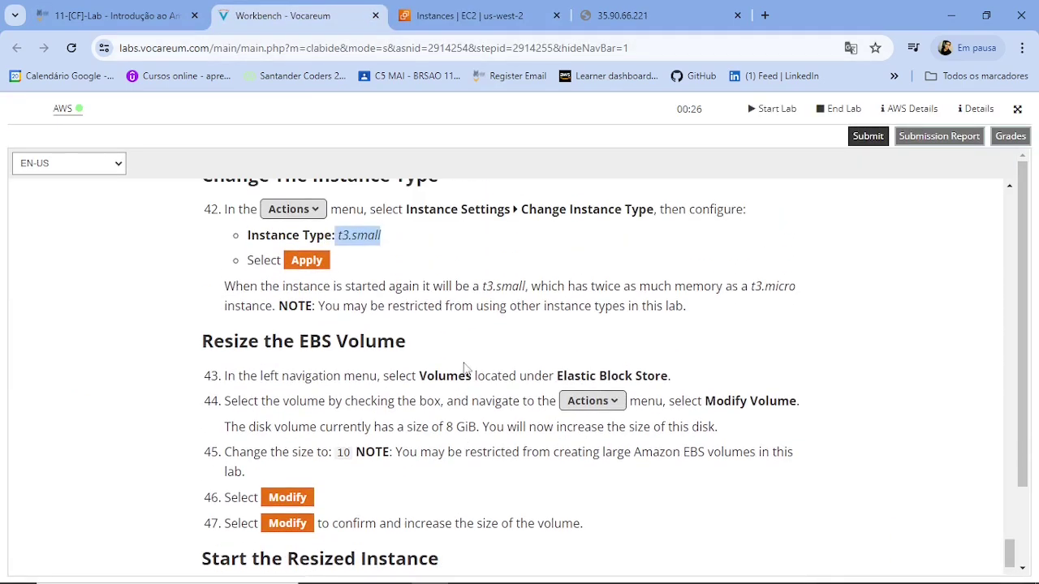
scroll(464, 367, up, 2)
scroll(467, 364, down, 3)
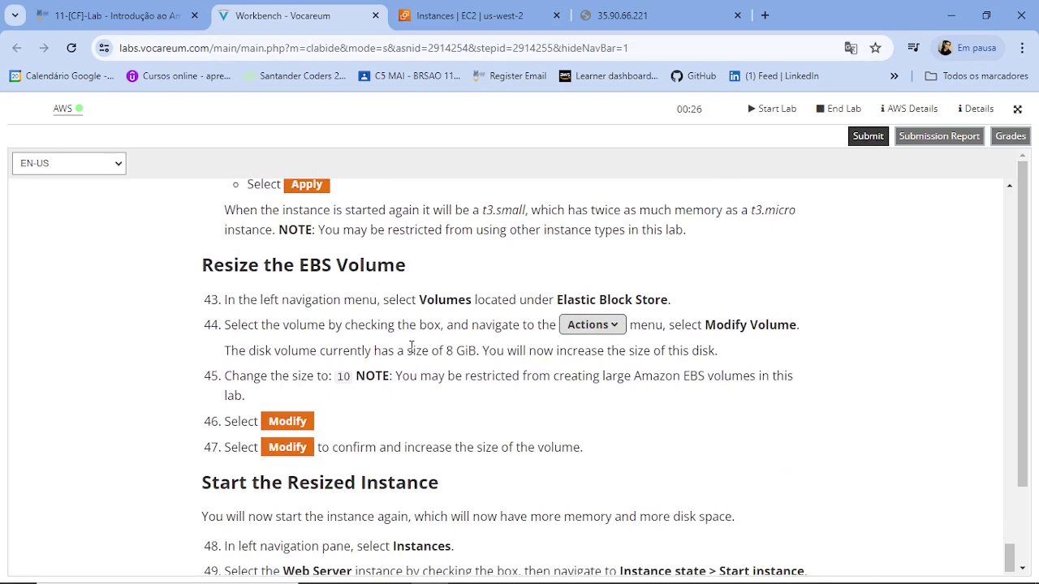
scroll(414, 339, up, 1)
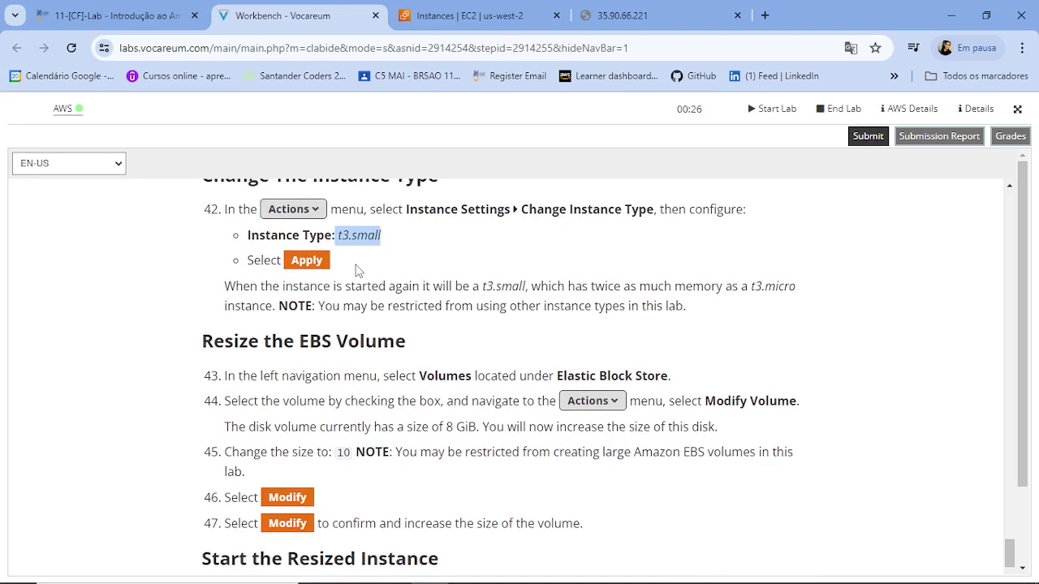
scroll(401, 403, down, 1)
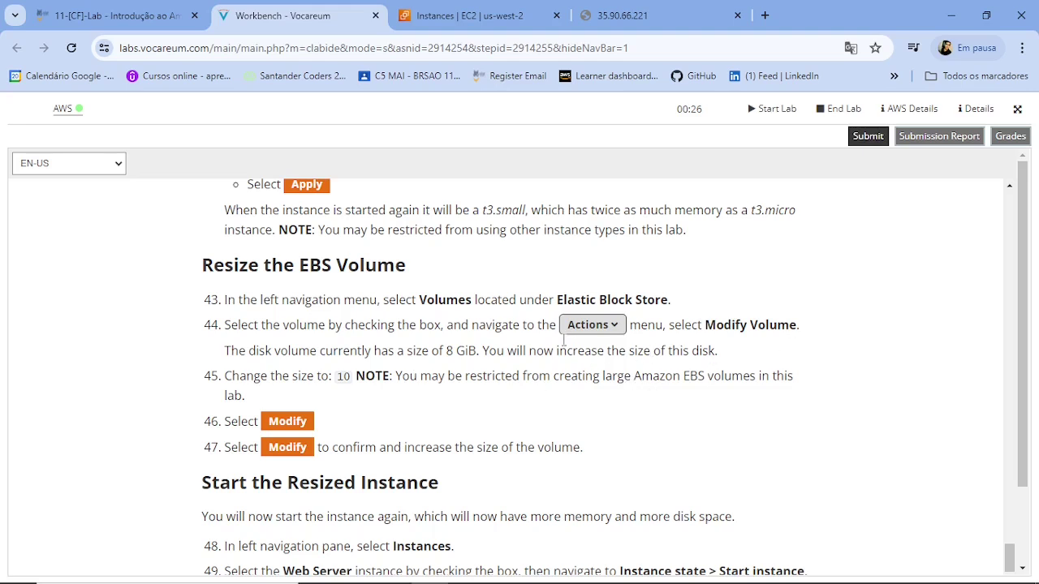
- Examine steps 43 to 45 for the location of Volumes, the Modify Volume action and the required disk size
drag(417, 299, 485, 297)
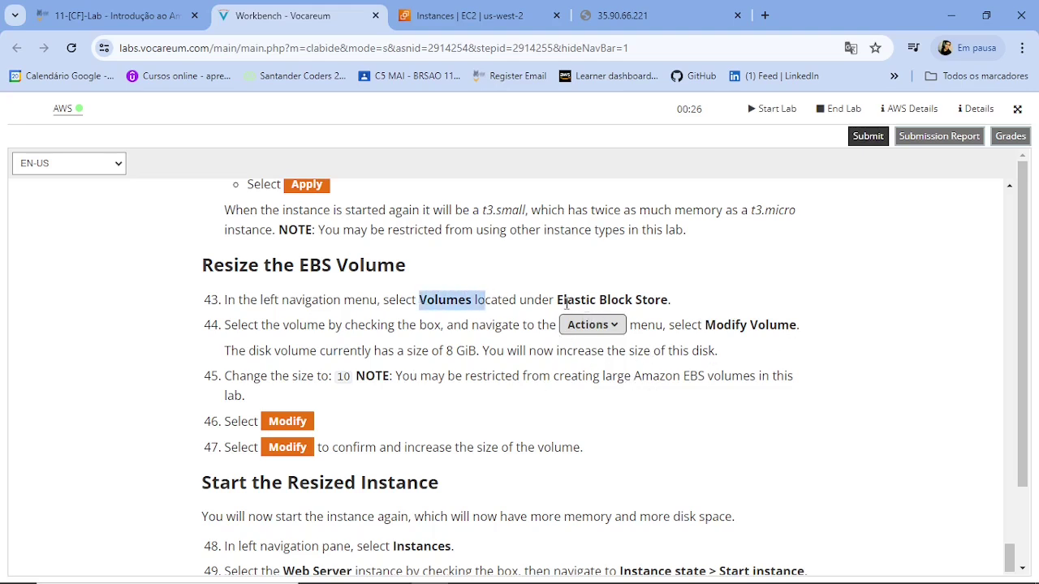
drag(558, 300, 674, 304)
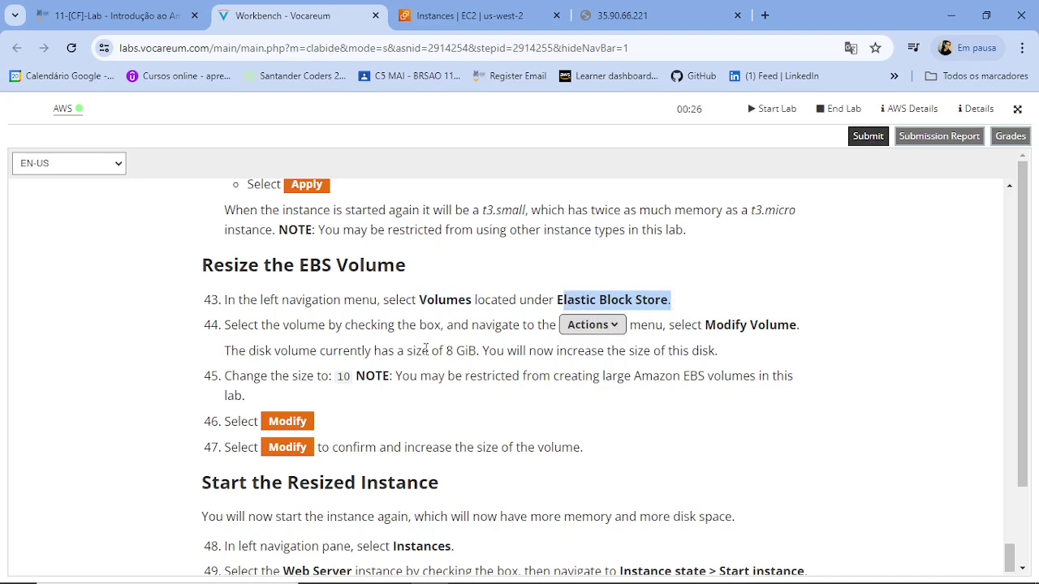
drag(443, 350, 468, 351)
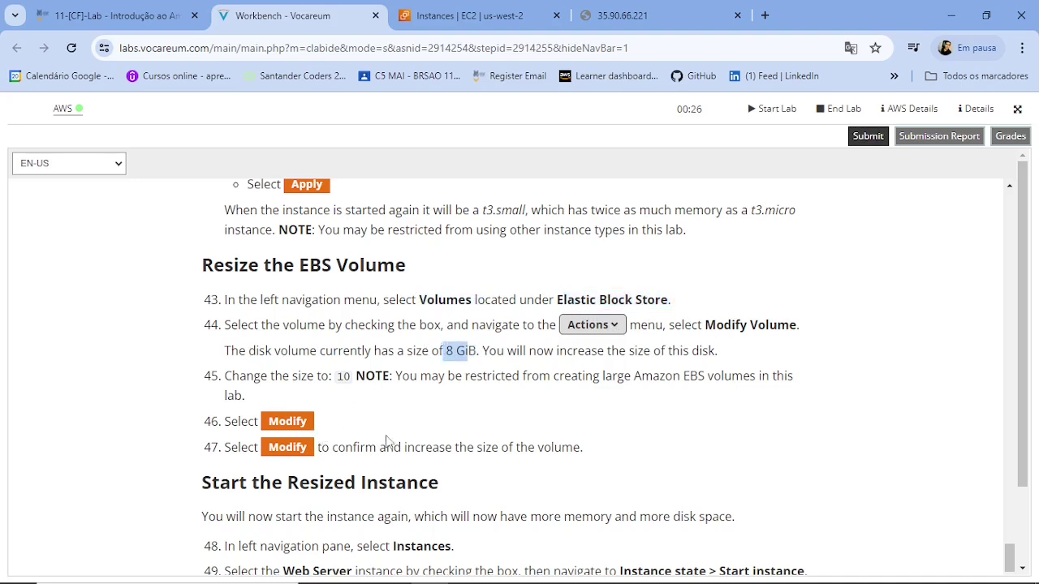
drag(337, 376, 351, 376)
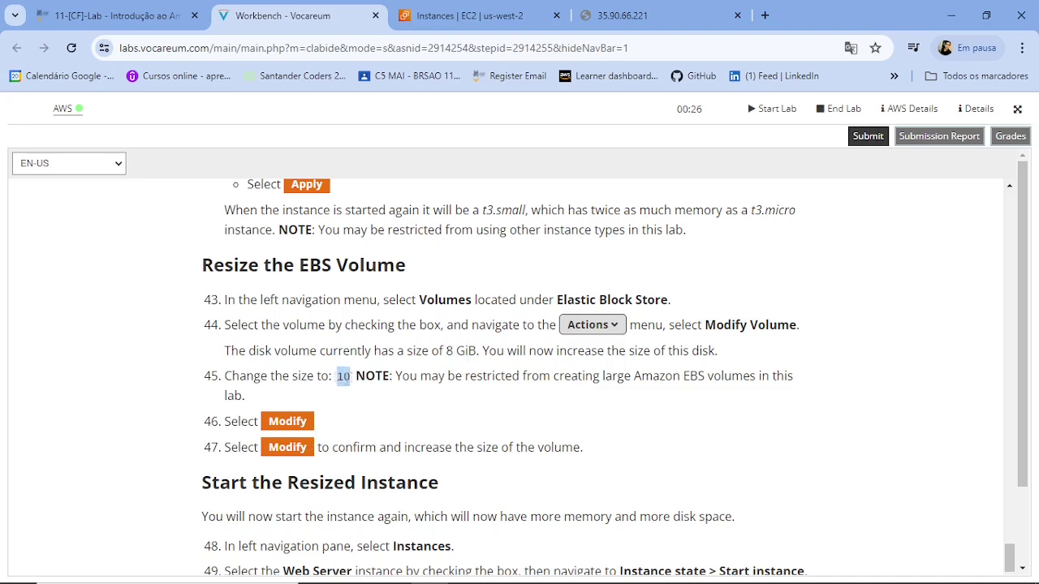
drag(232, 376, 350, 377)
drag(705, 326, 796, 326)
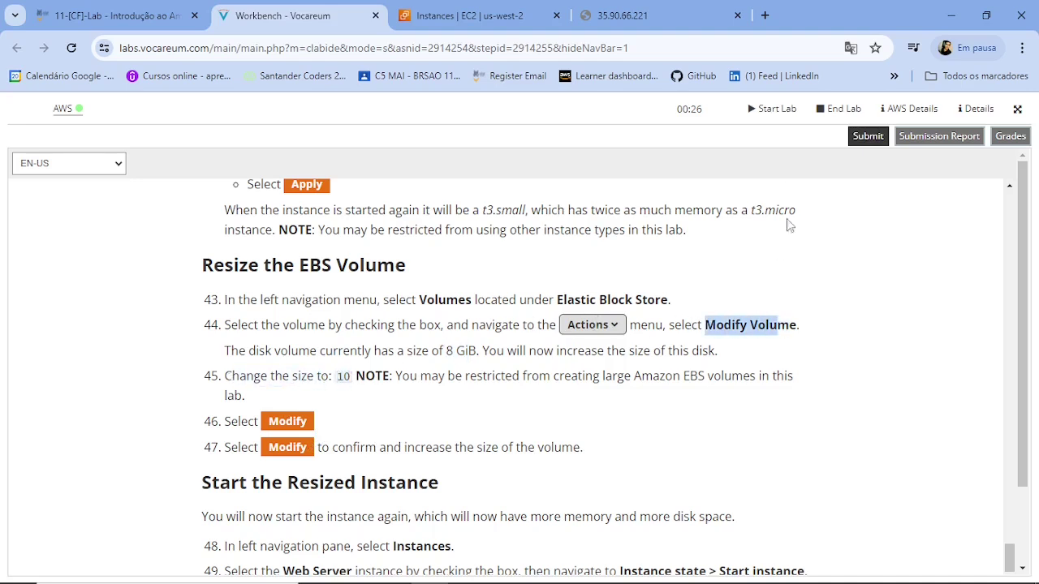
- Check the actions available for the Web Server instance and reread step 43 of the lab instructions on locating Volumes
key(ctrl+Tab)
click(800, 169)
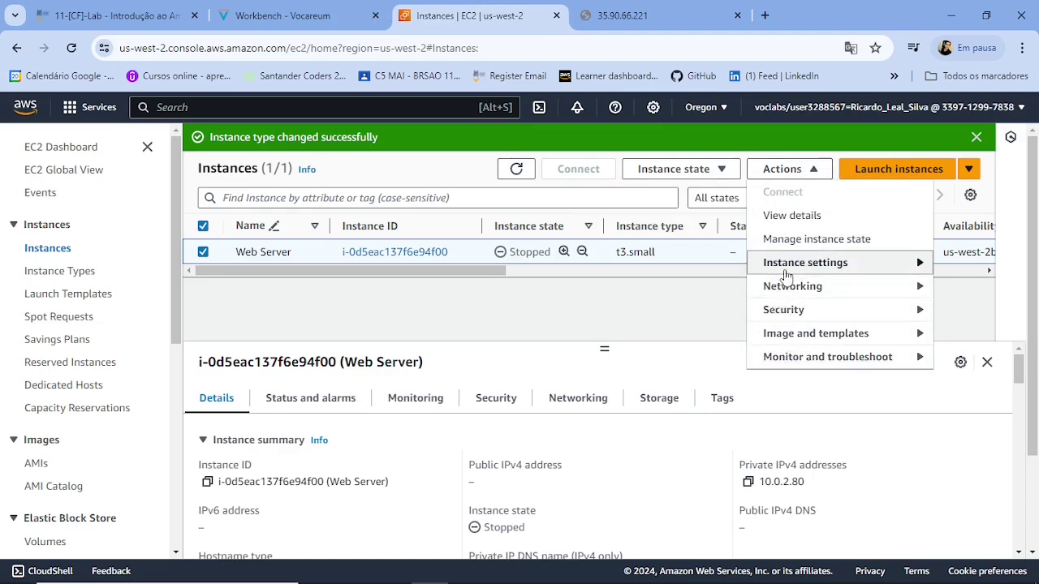
click(779, 169)
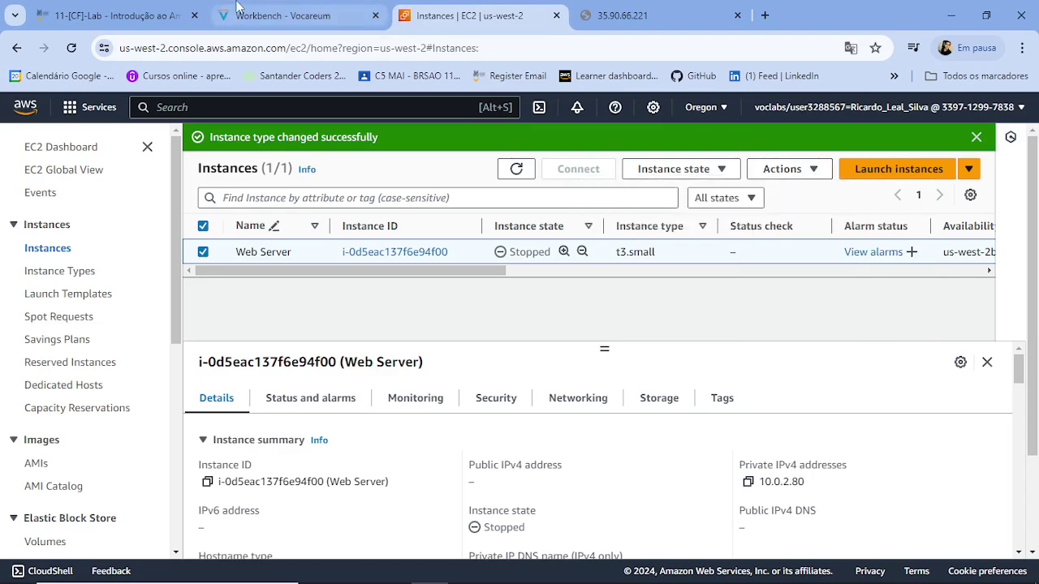
click(238, 9)
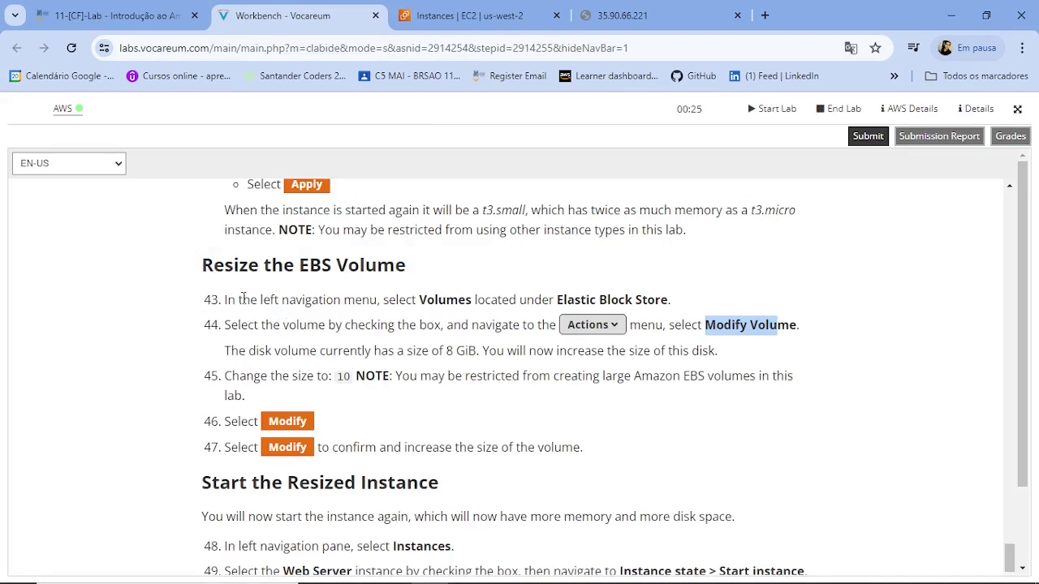
drag(413, 298, 474, 302)
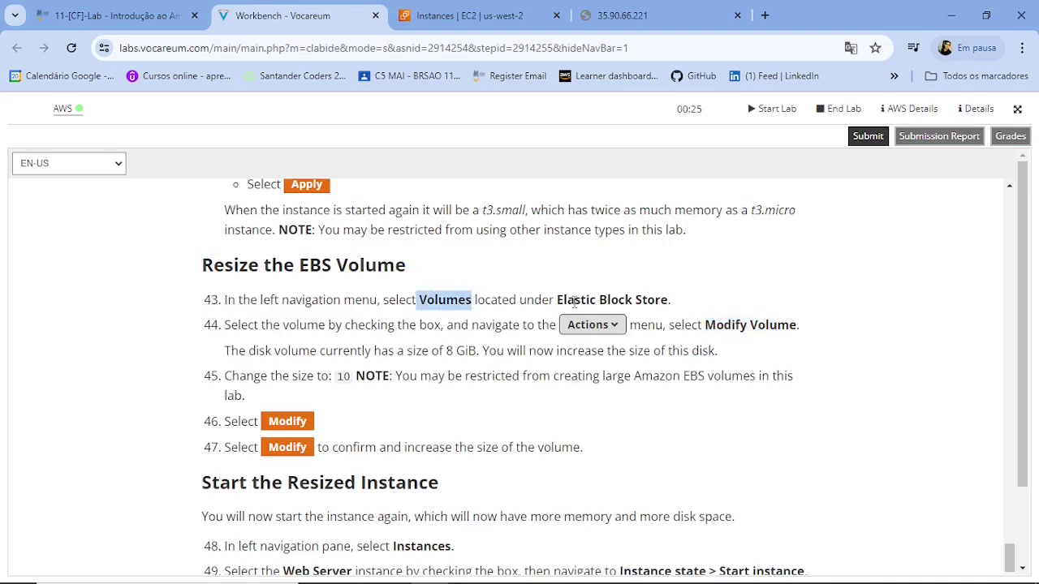
drag(556, 300, 487, 16)
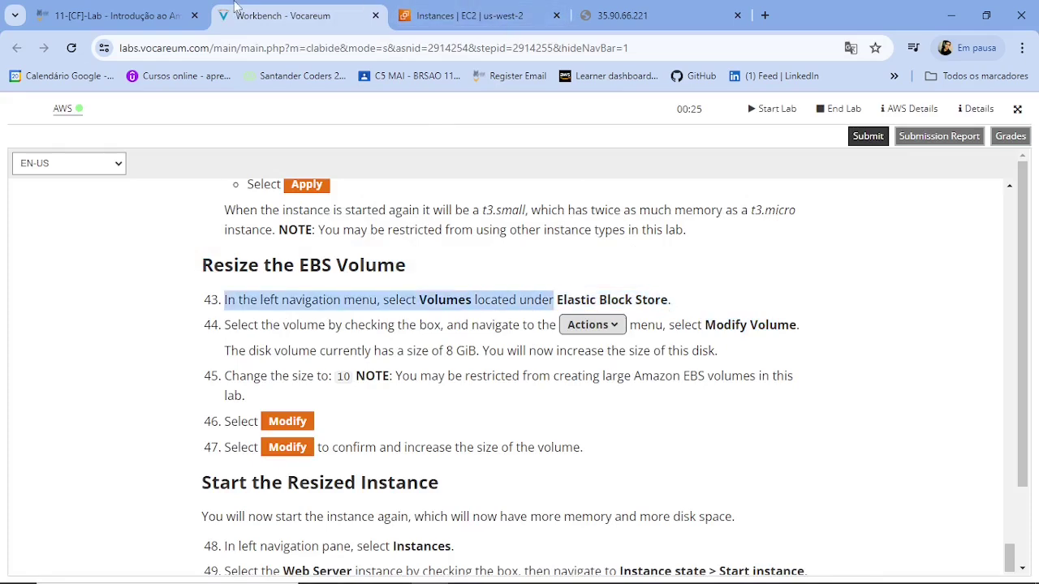
- Switch to the EC2 console and open the Volumes list under Elastic Block Store
click(471, 15)
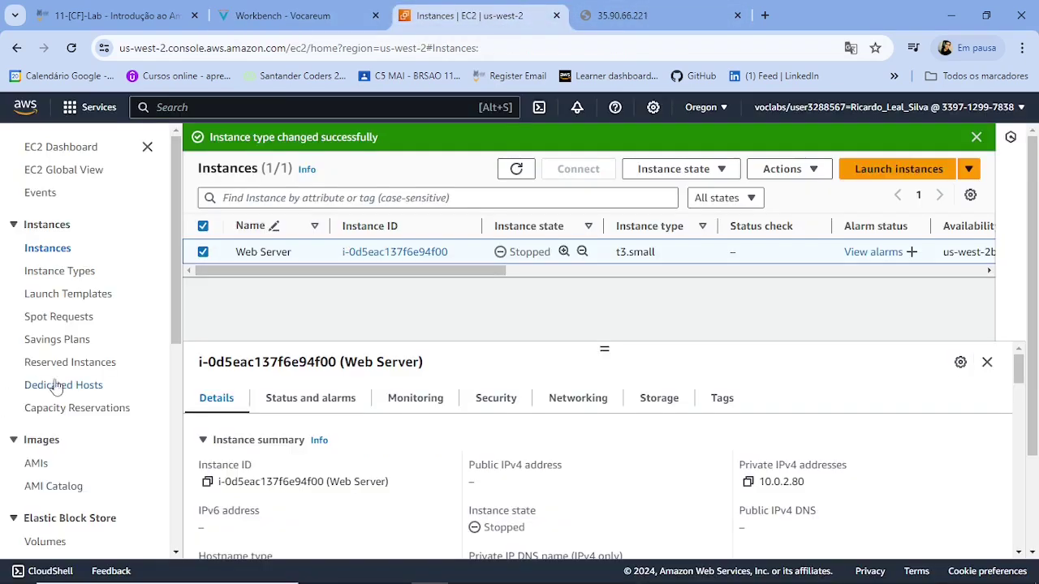
scroll(97, 385, down, 3)
scroll(97, 386, down, 1)
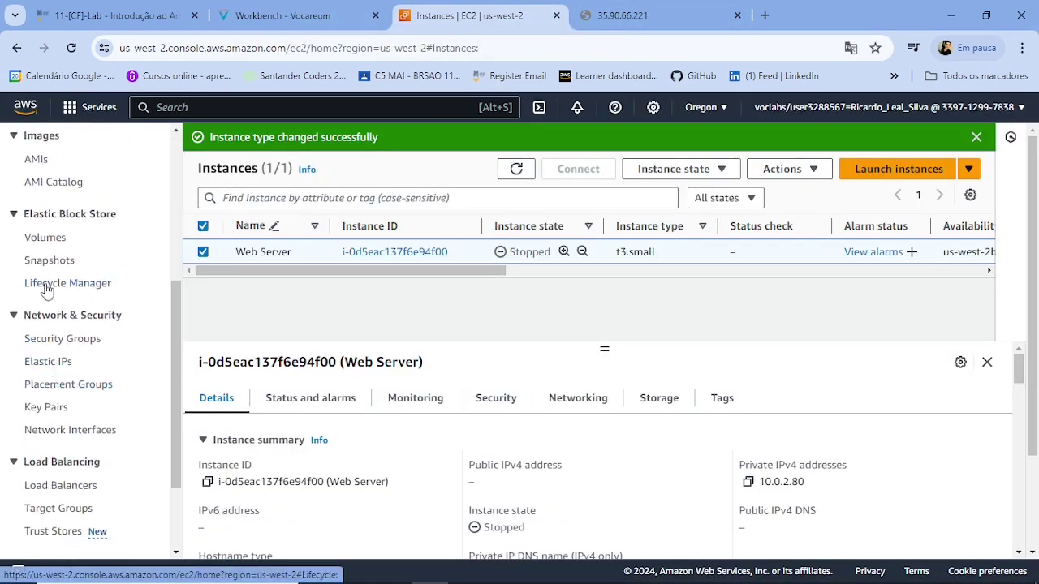
scroll(37, 406, down, 2)
scroll(48, 402, up, 4)
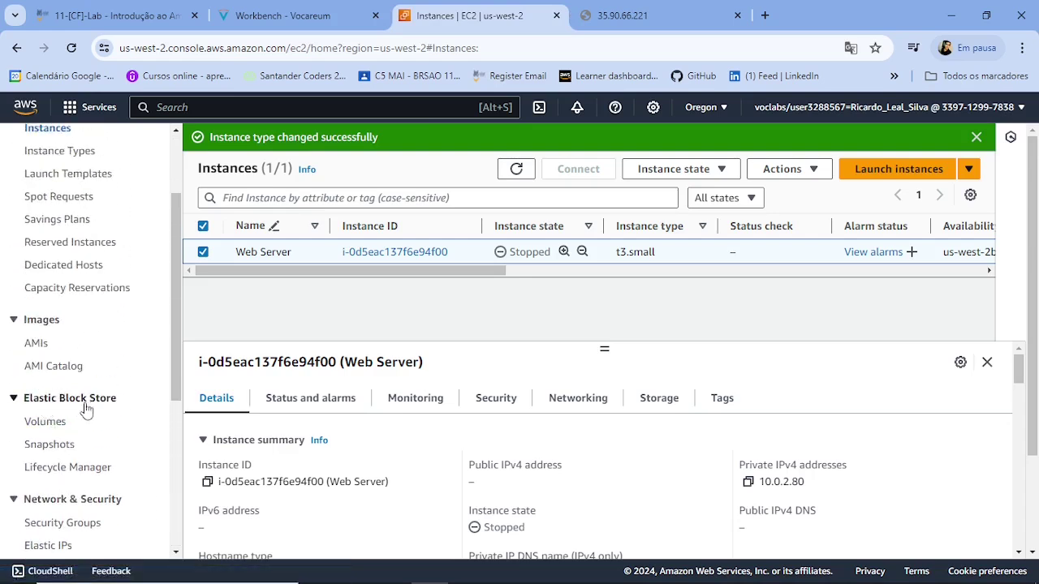
click(46, 422)
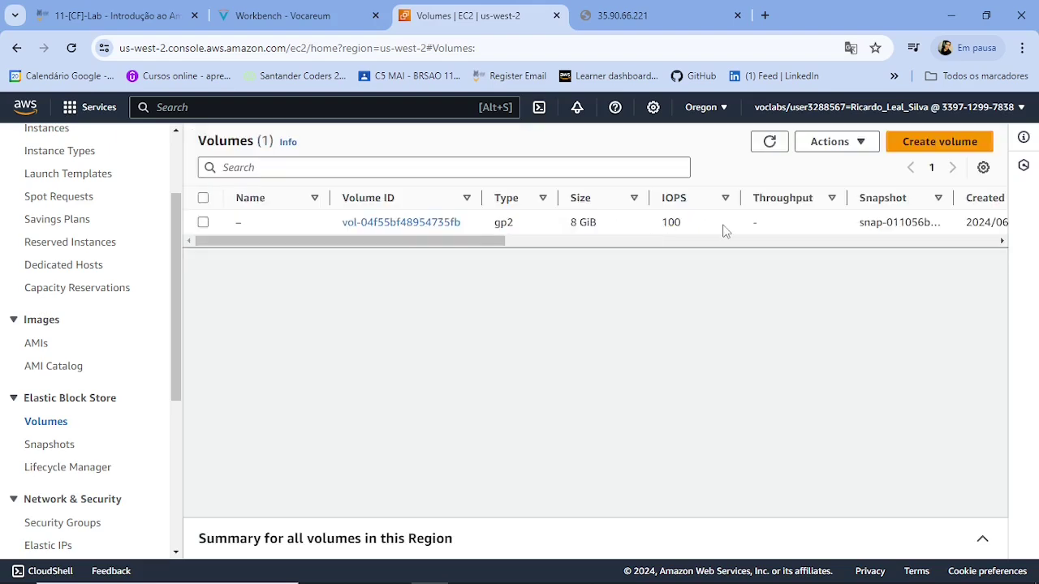
- Select the only listed EBS volume, start modifying it and set its size to 10 GiB
drag(613, 227, 570, 226)
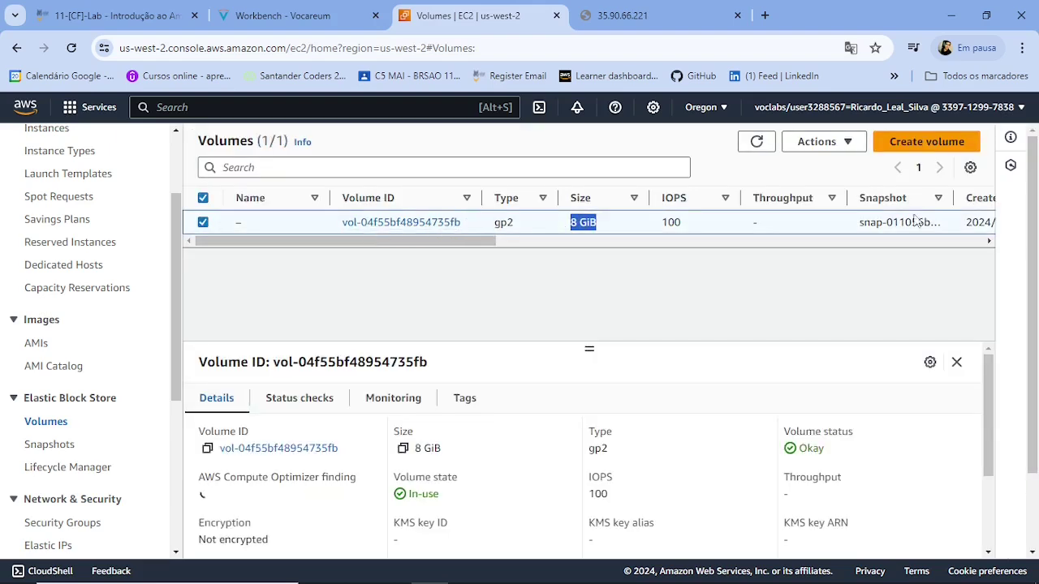
click(202, 224)
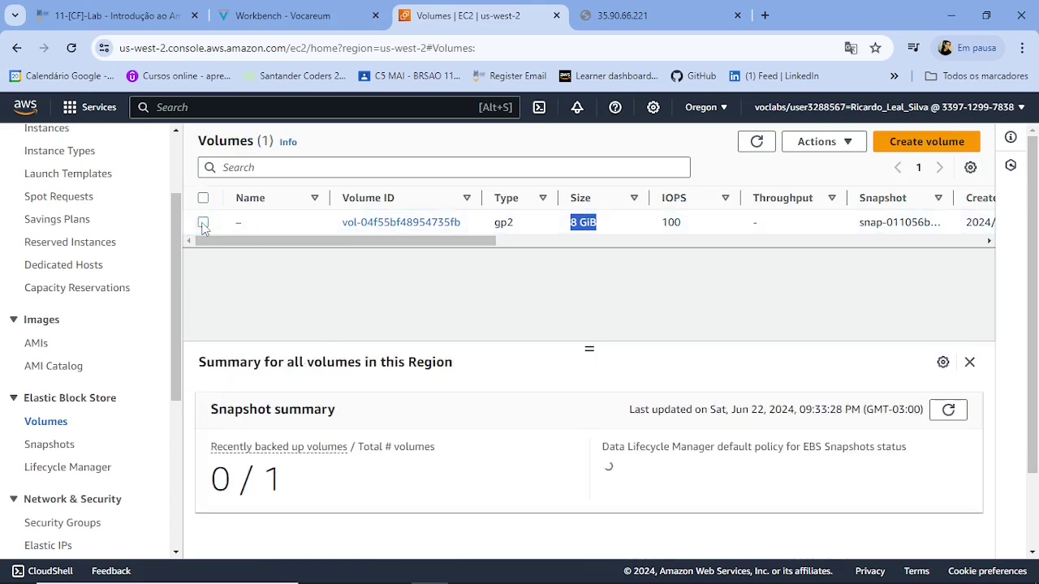
click(202, 224)
click(851, 146)
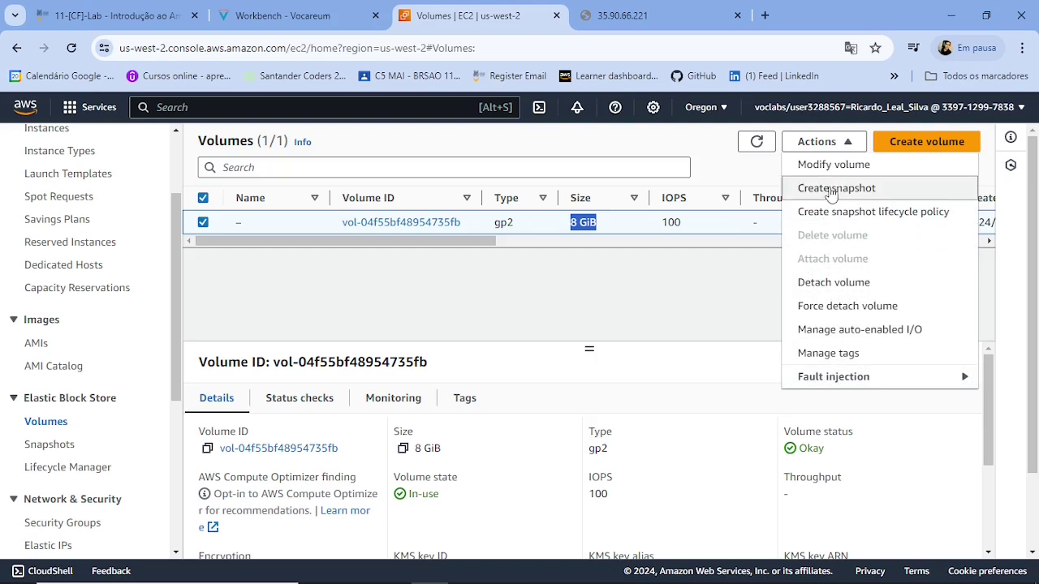
click(840, 171)
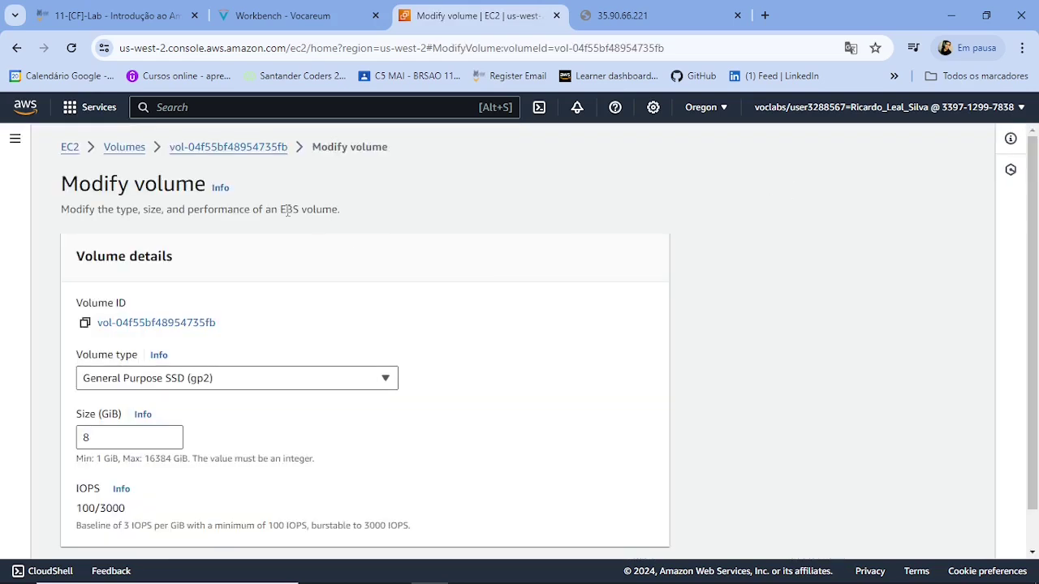
drag(122, 438, 50, 439)
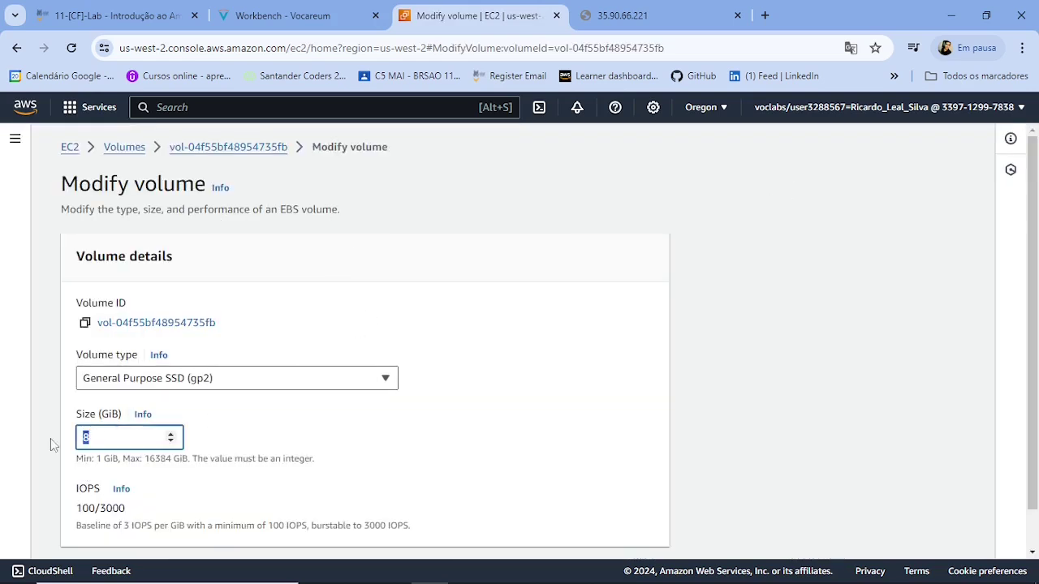
text(10)
- Review the volume types available for the EBS volume without choosing a different one
click(179, 385)
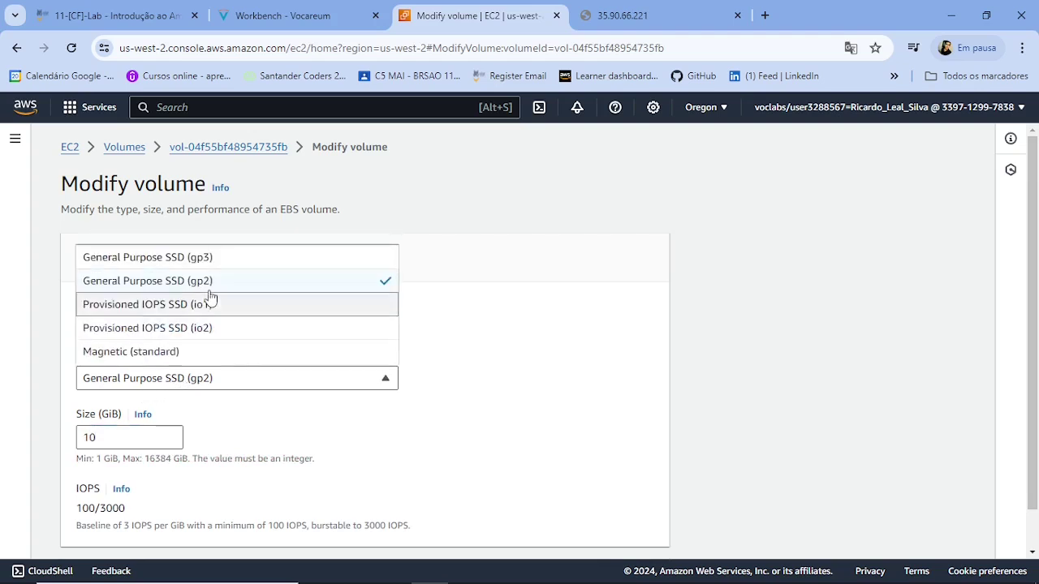
scroll(186, 344, down, 1)
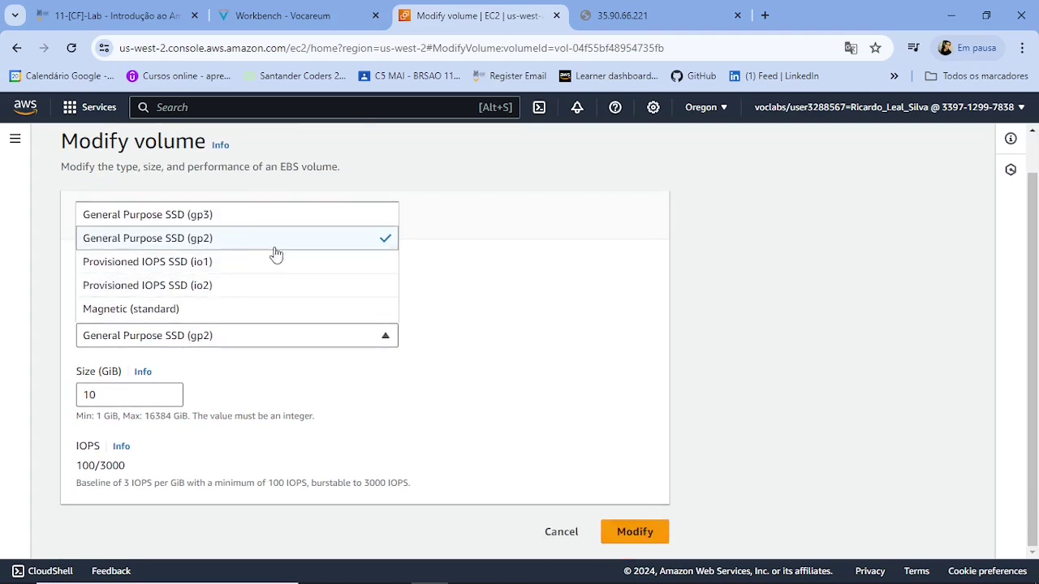
scroll(276, 268, up, 1)
click(483, 359)
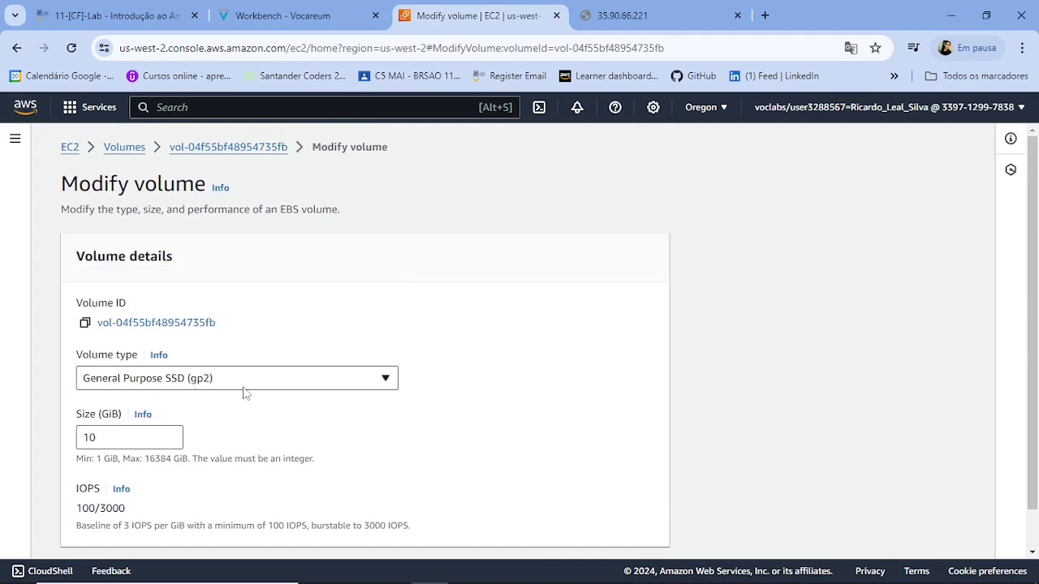
- Submit the EBS volume modification and confirm it
scroll(197, 379, down, 1)
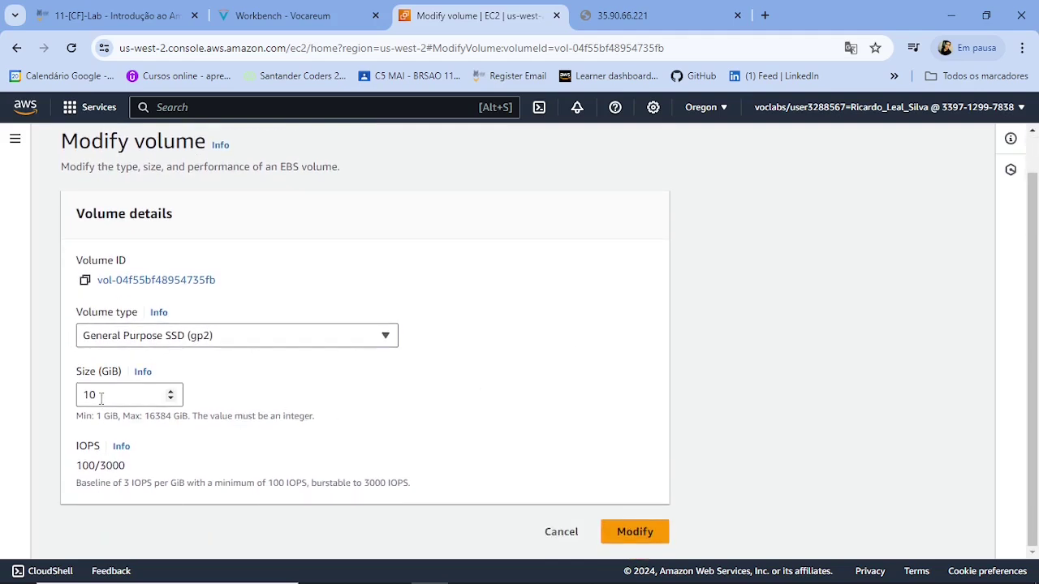
click(634, 533)
click(713, 476)
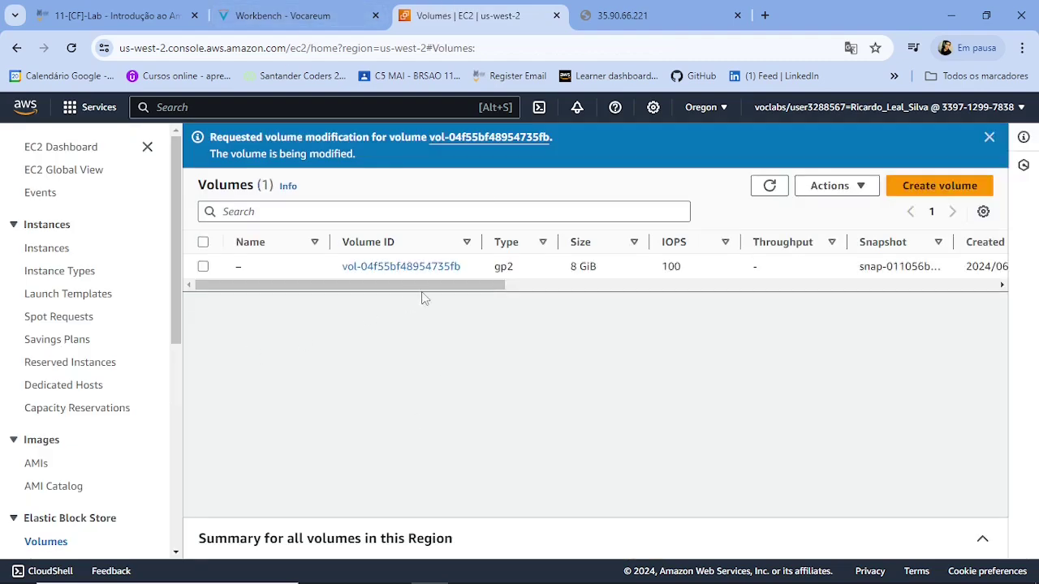
- Refresh the Volumes list and check the size of the modified volume
double_click(601, 273)
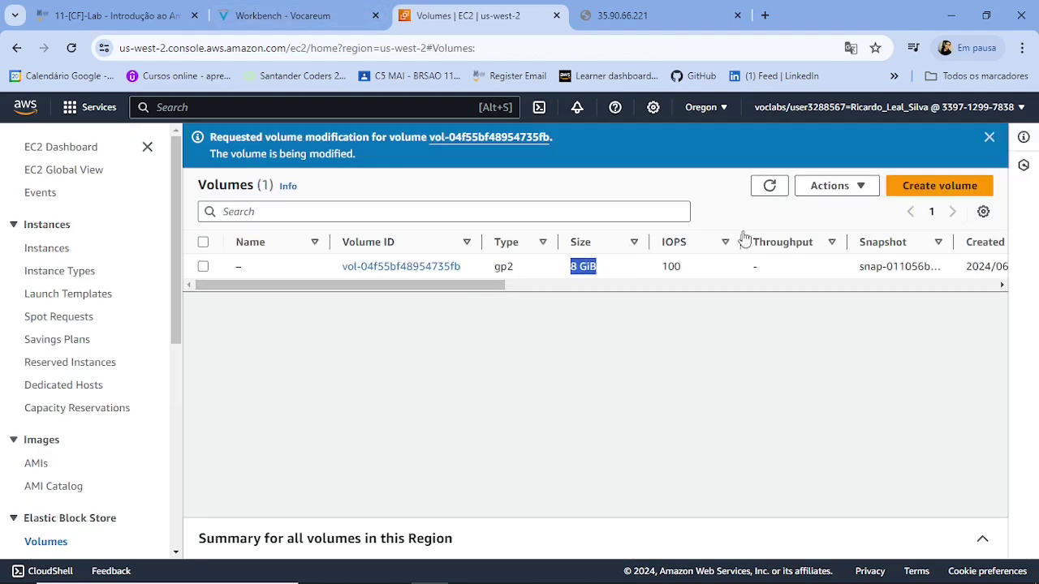
click(763, 188)
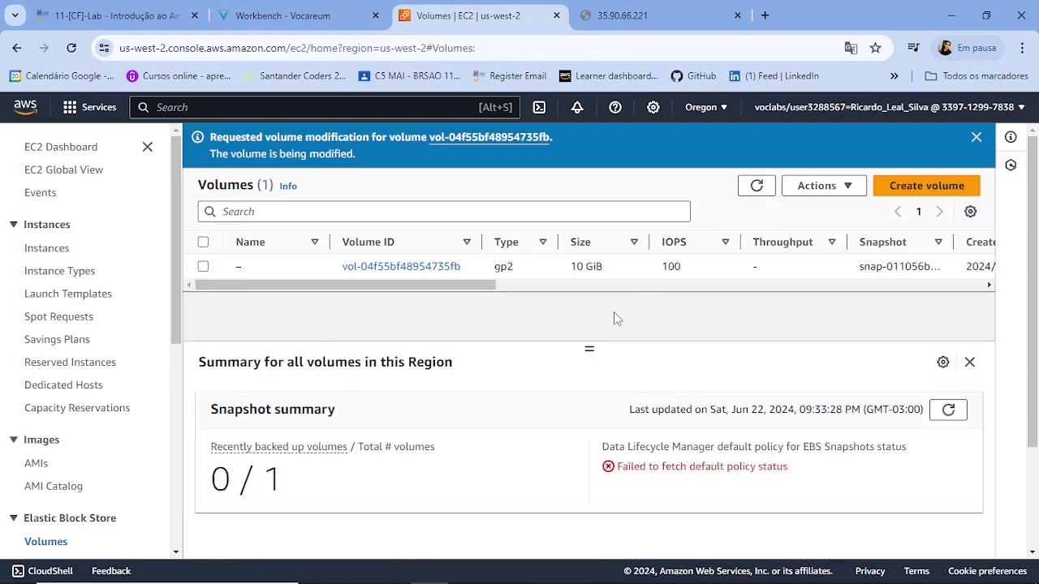
double_click(586, 268)
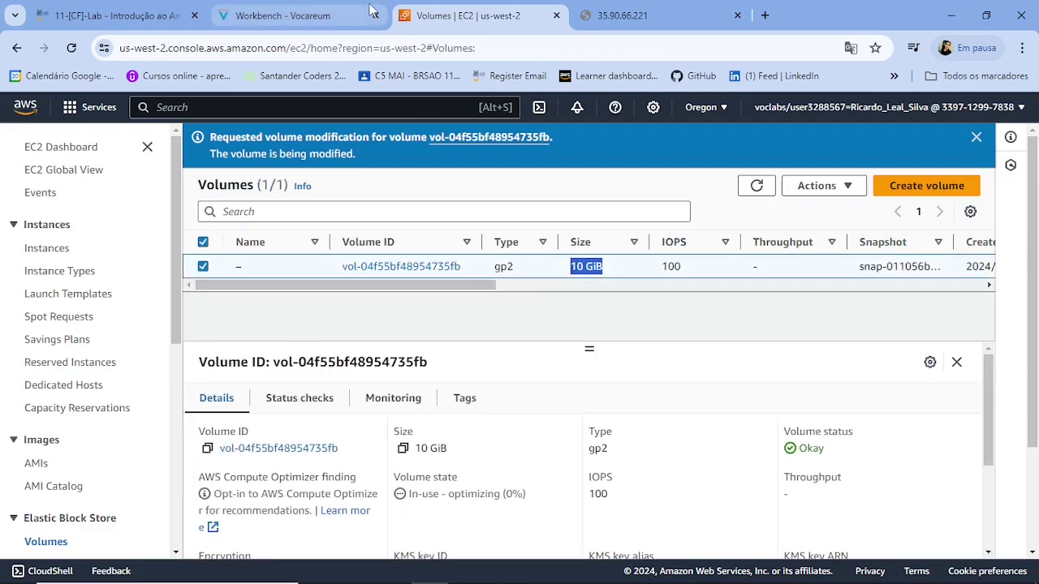
- Switch to the Vocareum instructions and read Start the Resized Instance, steps 48 and 49, through to the Task 5 heading
click(309, 10)
scroll(506, 320, down, 1)
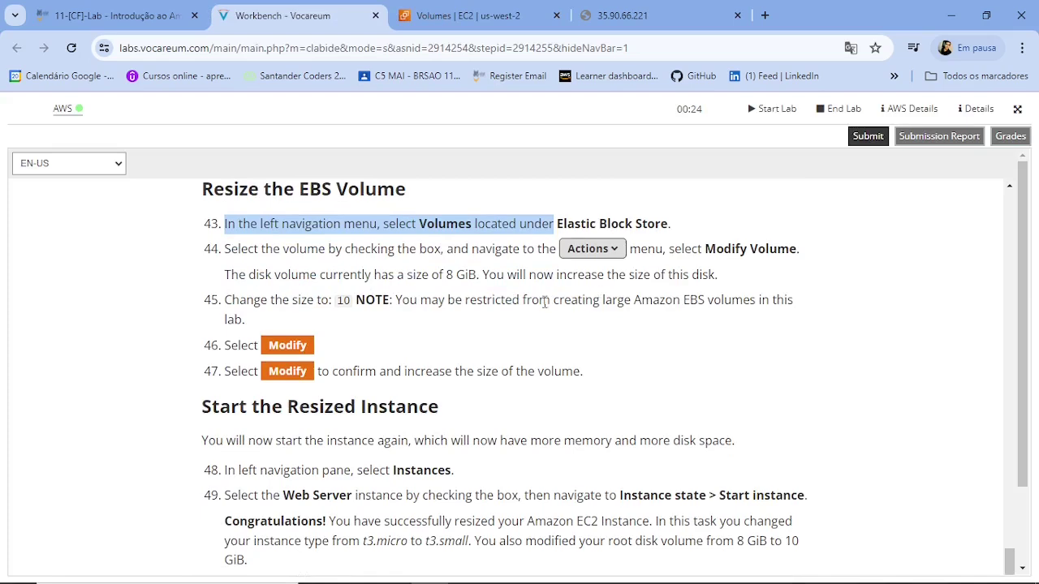
scroll(544, 302, down, 2)
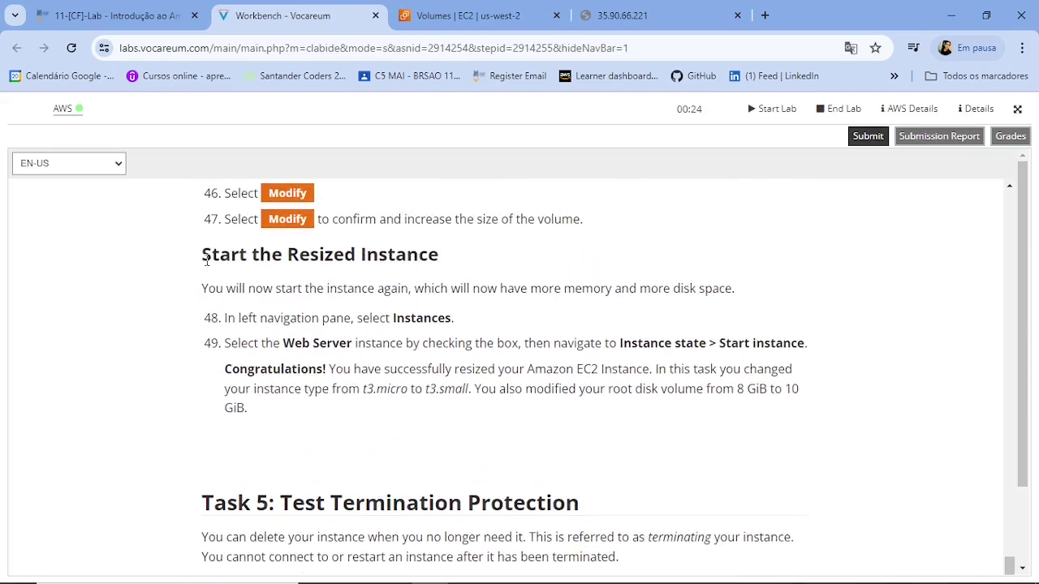
drag(206, 260, 477, 276)
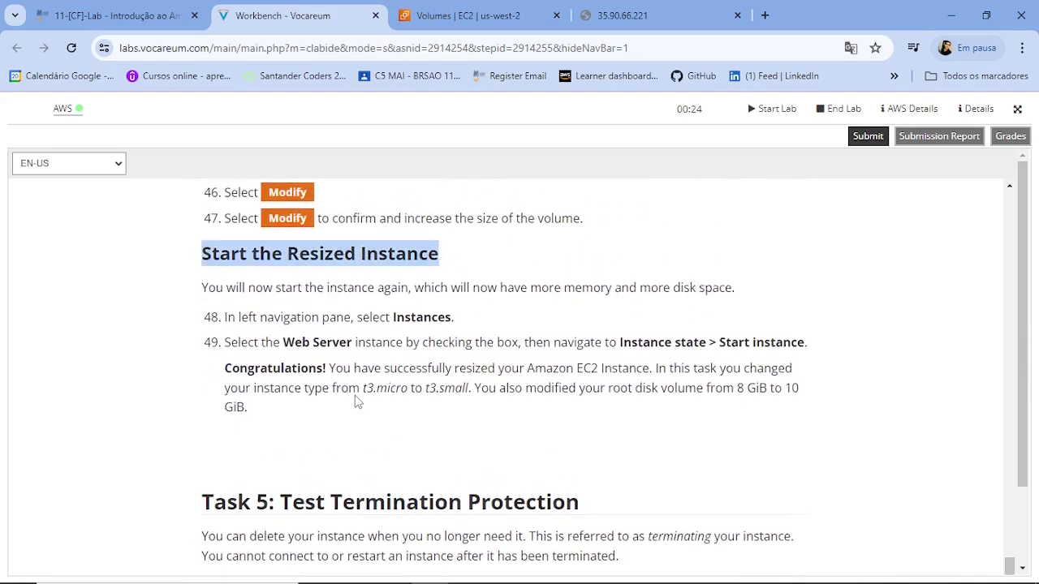
scroll(355, 399, down, 3)
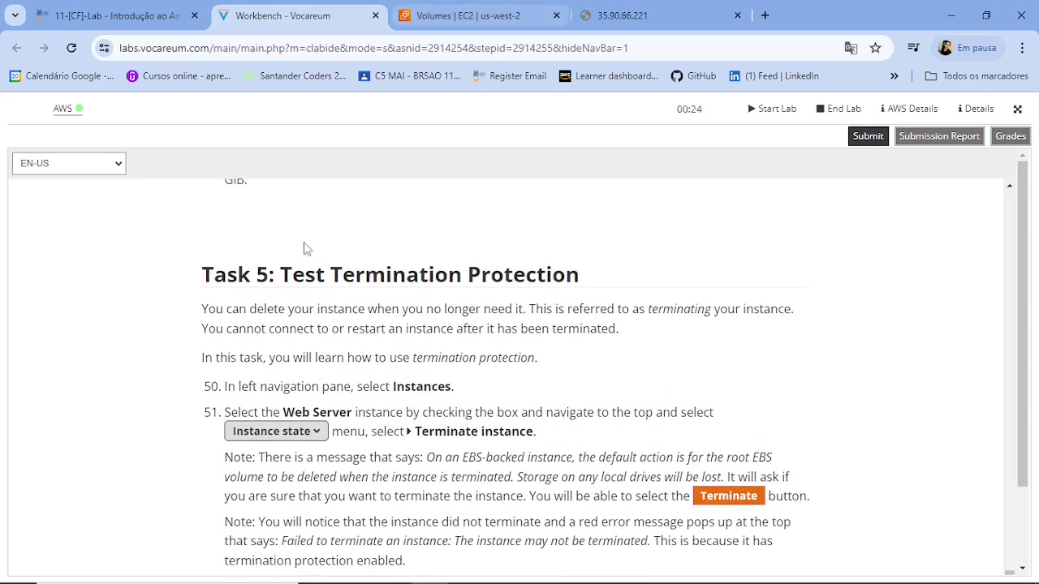
drag(279, 281, 683, 280)
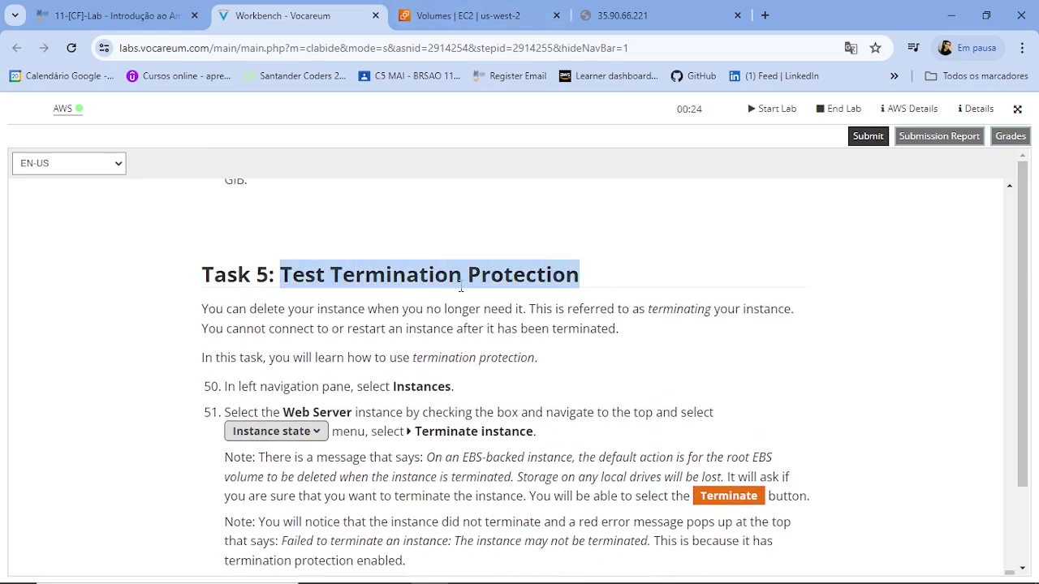
- Return to the Instances list in the EC2 console, refresh it and check the Web Server's instance type
click(447, 8)
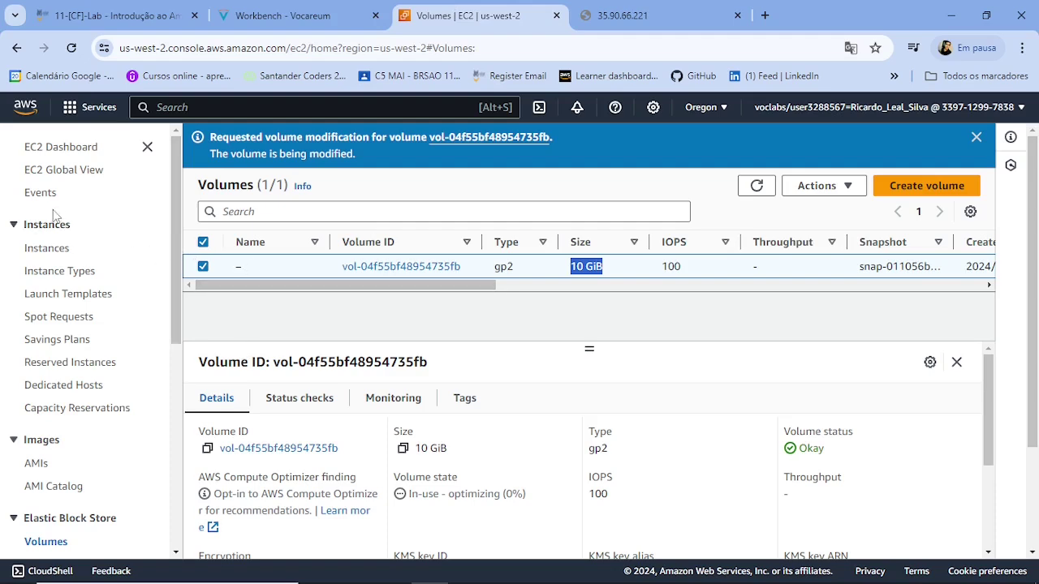
click(49, 249)
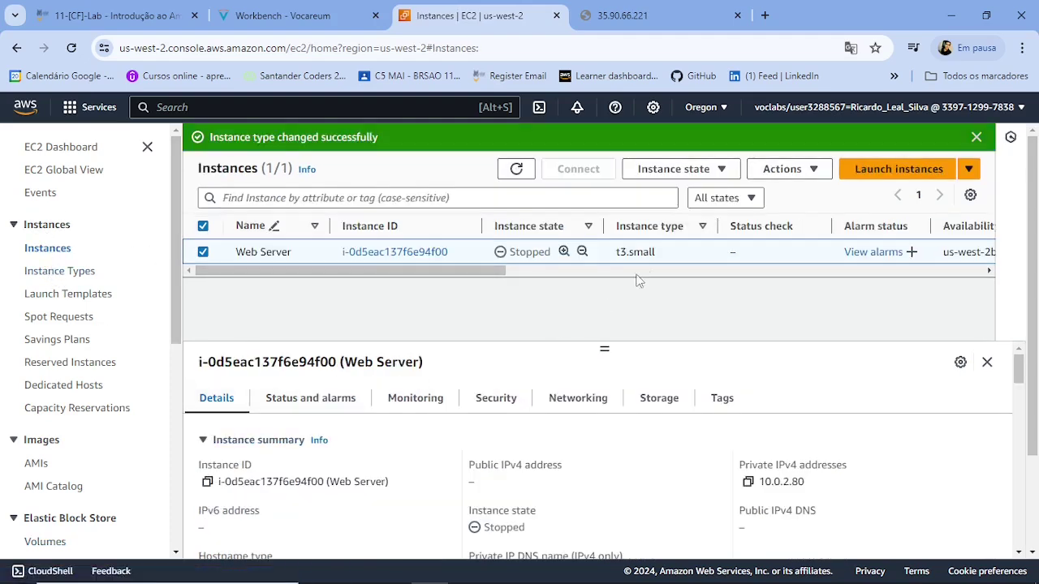
double_click(625, 253)
click(516, 169)
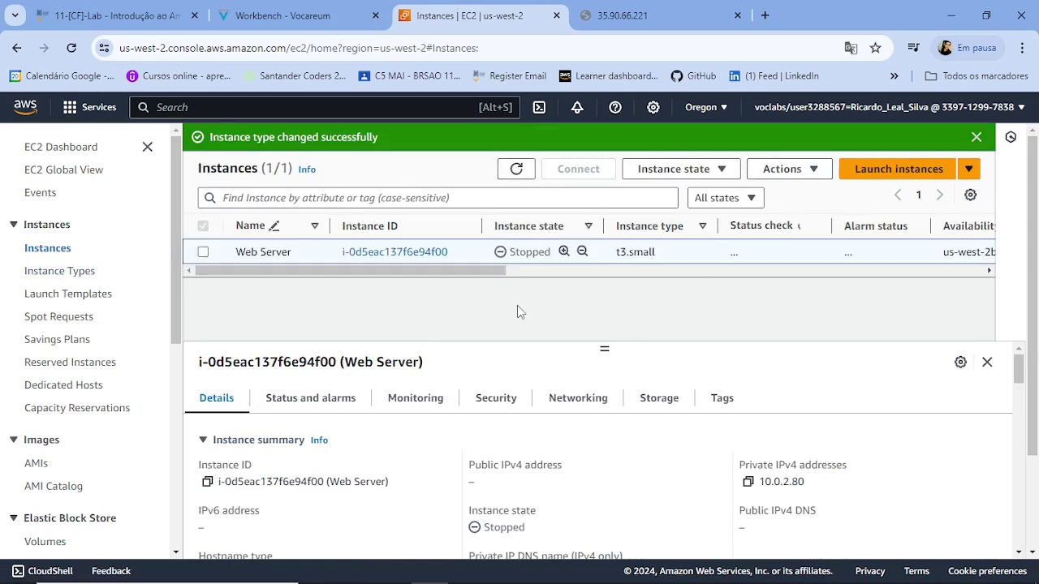
click(624, 254)
double_click(623, 254)
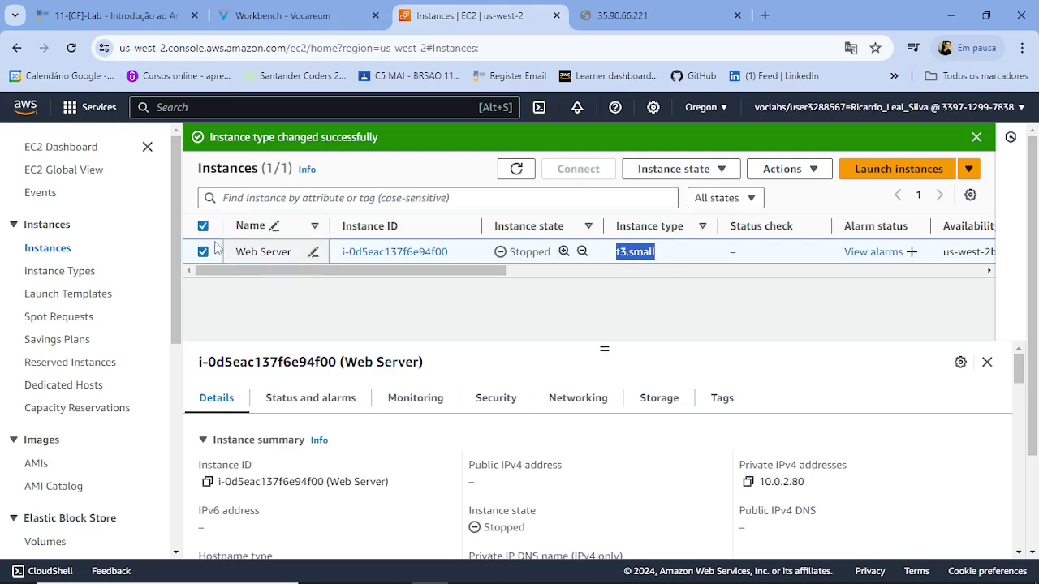
- Start the Web Server instance and refresh the Instances list to check its state
click(729, 171)
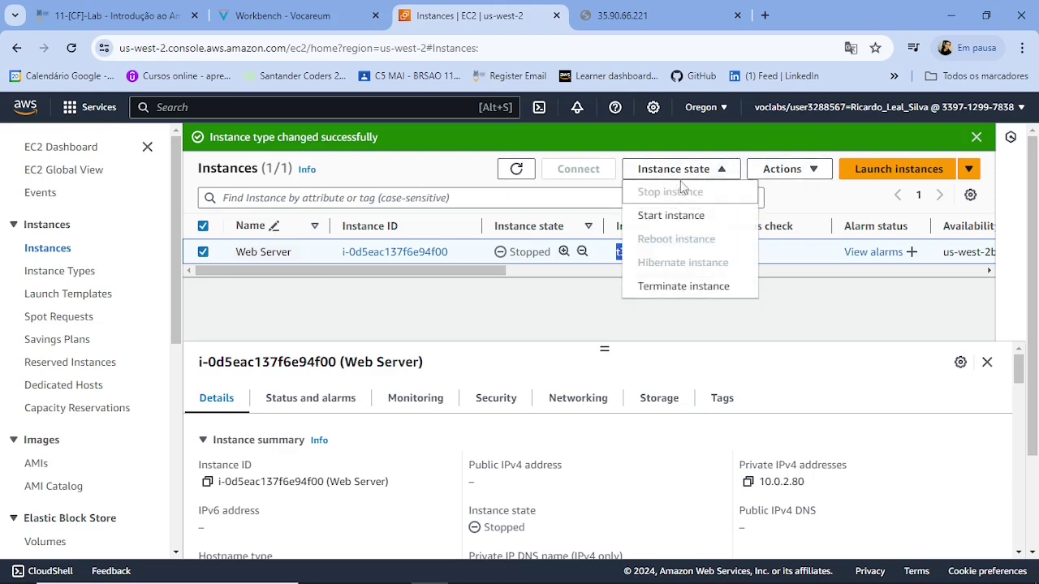
click(656, 217)
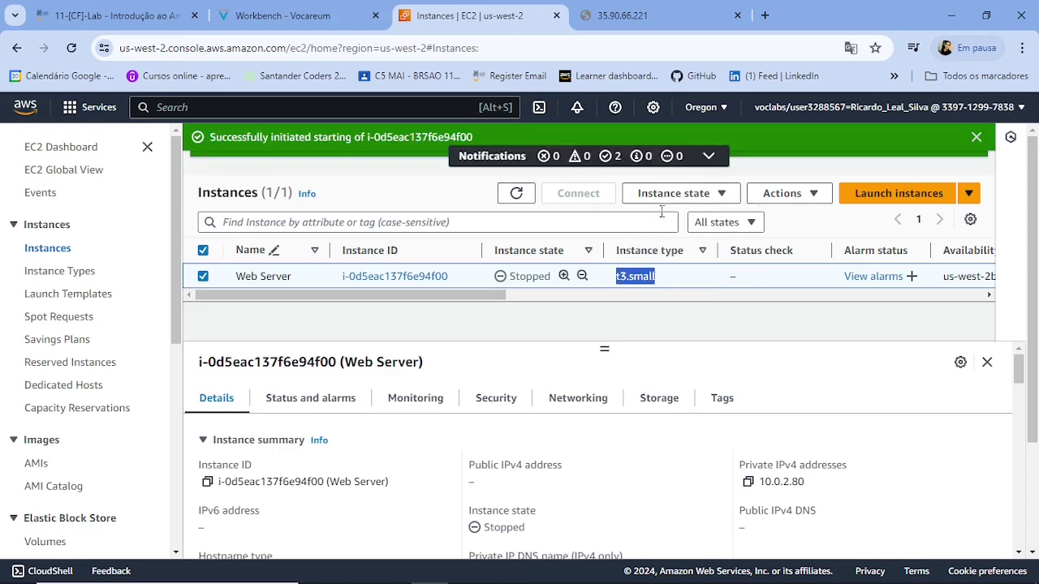
click(516, 193)
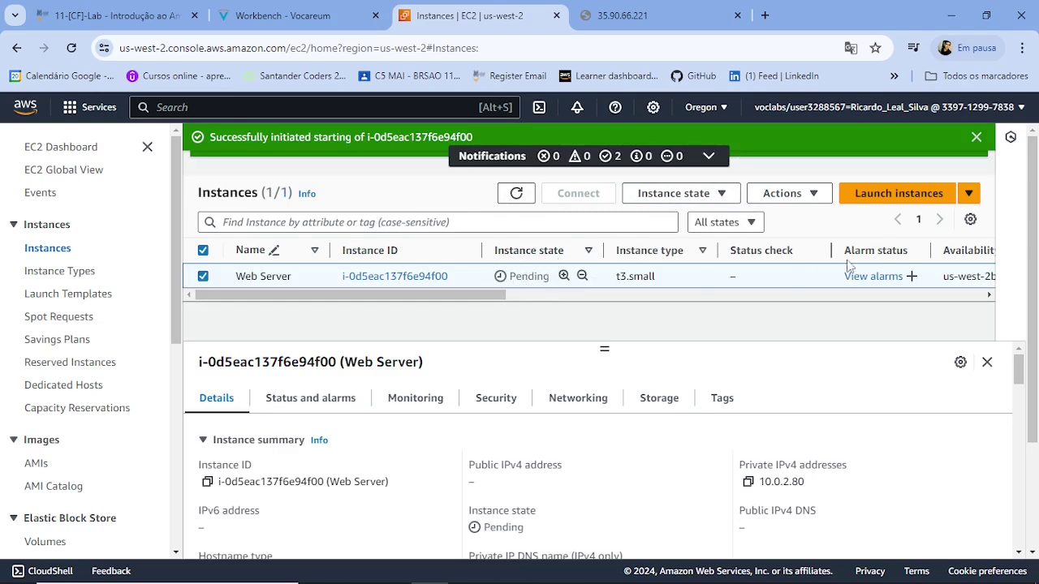
drag(480, 294, 456, 306)
click(517, 193)
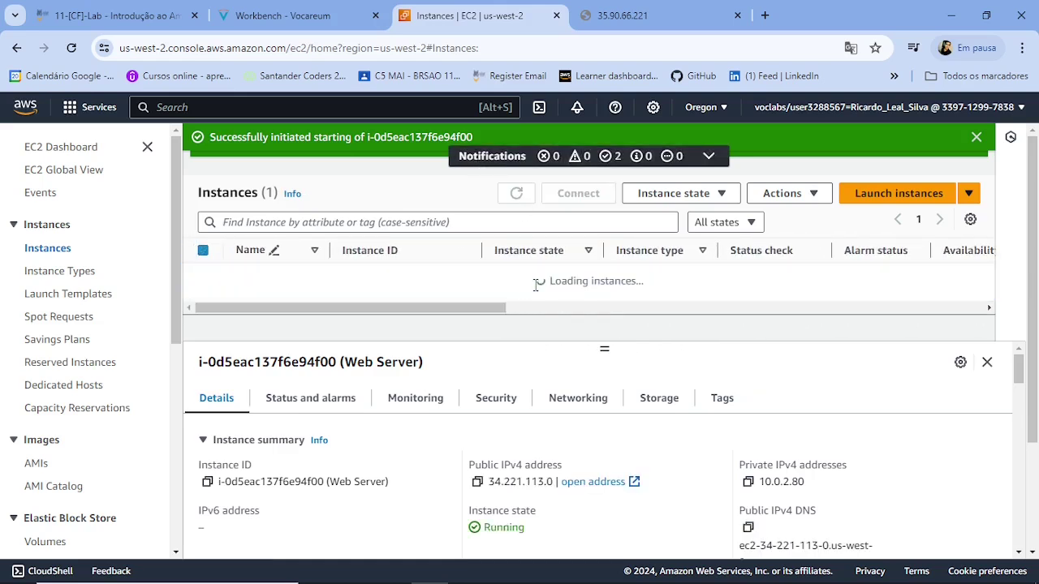
- Check the Web Server's instance state and status check, look at the 35.90.66.221 page, and refresh the Instances list
double_click(529, 277)
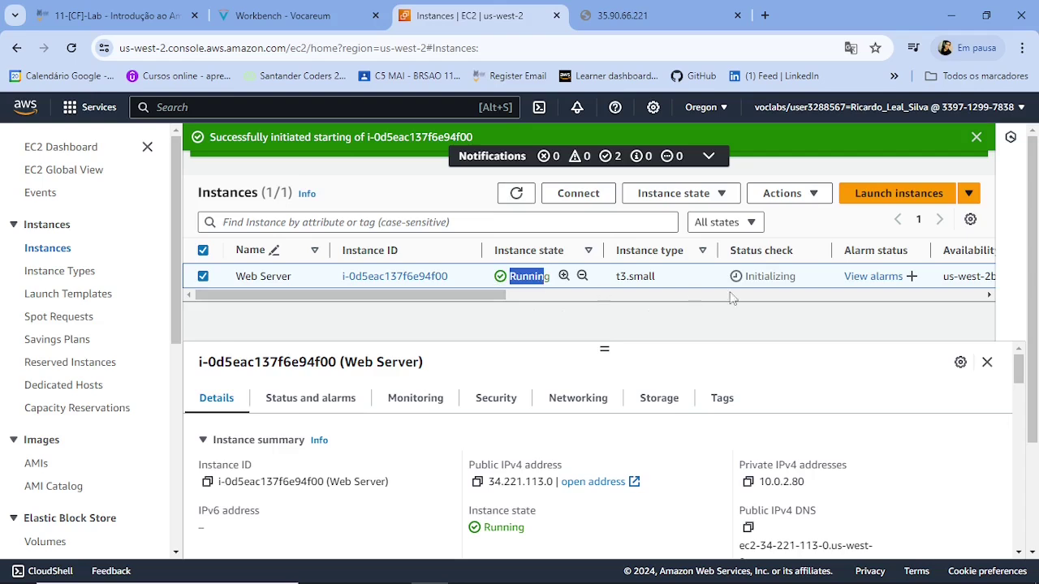
drag(746, 276, 786, 282)
drag(510, 277, 551, 276)
click(678, 21)
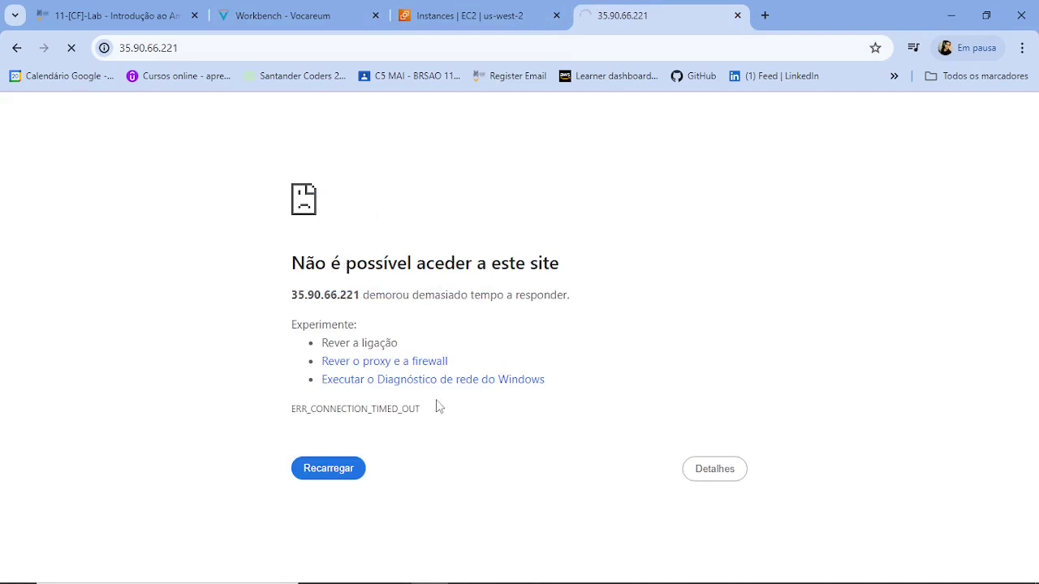
click(474, 18)
drag(510, 276, 546, 278)
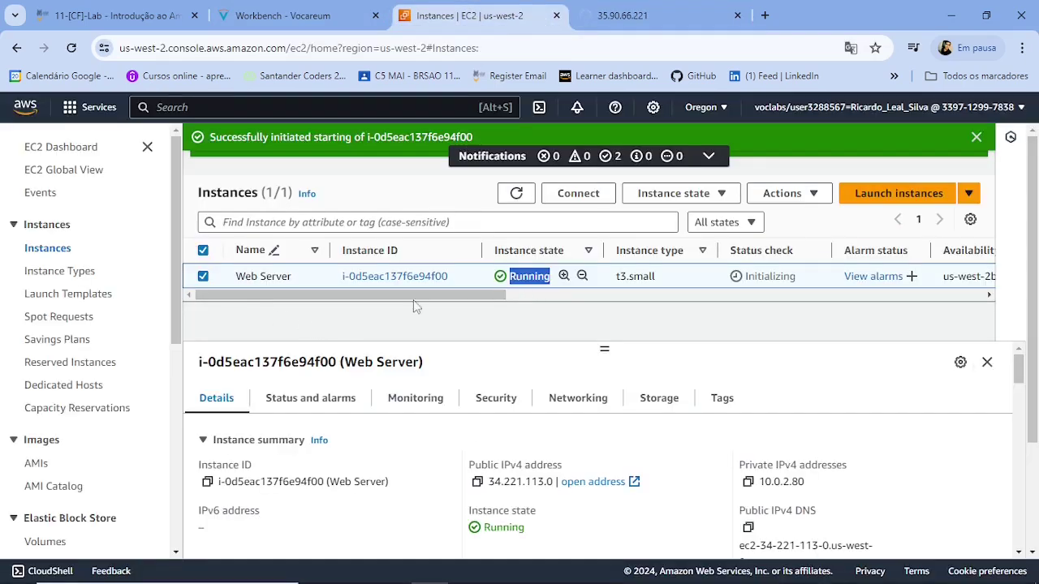
click(516, 193)
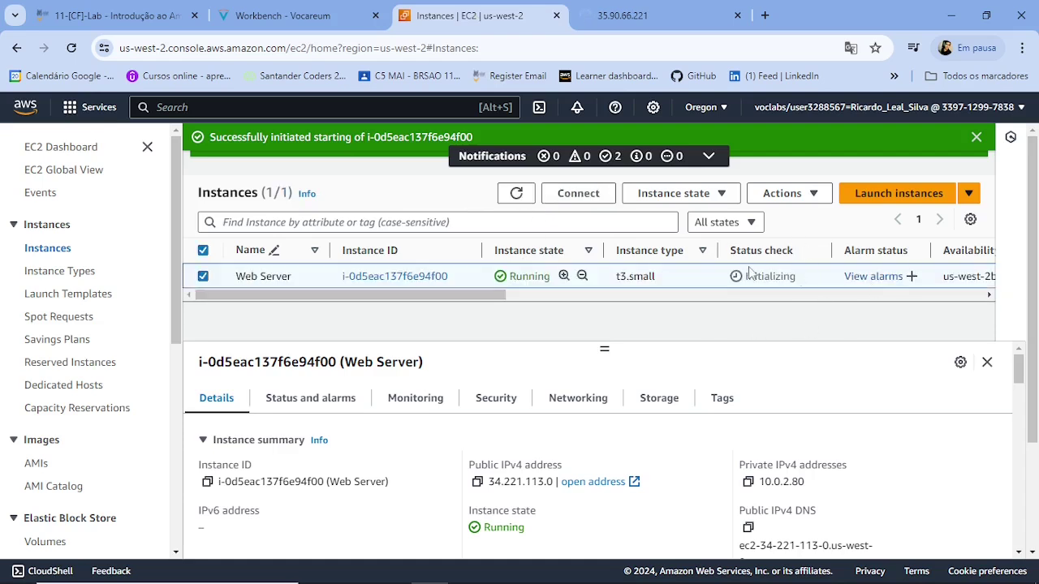
- Switch to the Vocareum instructions and read Task 5: Test Termination Protection, steps 50 and 51
click(283, 15)
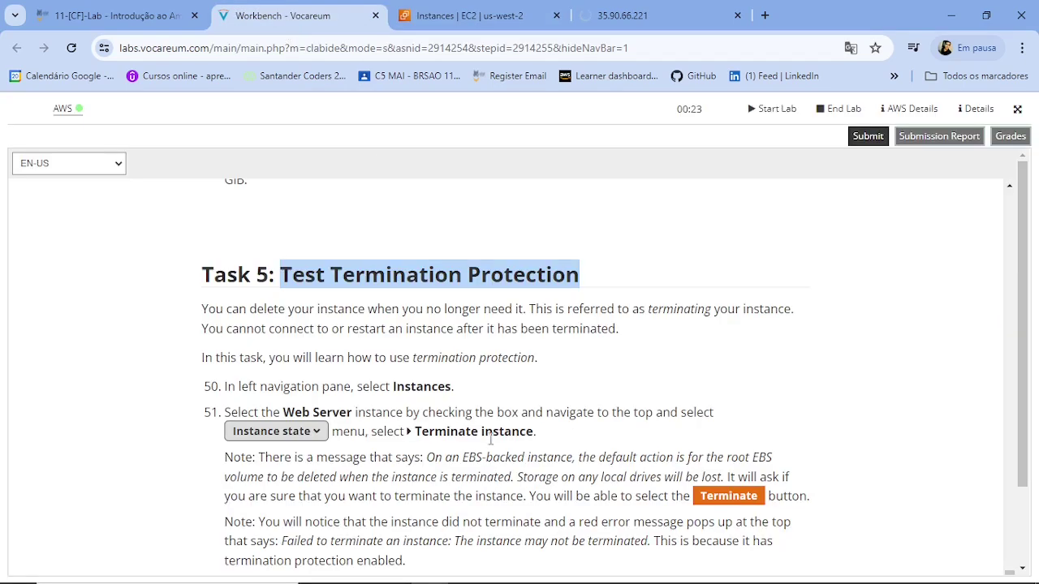
scroll(491, 440, down, 1)
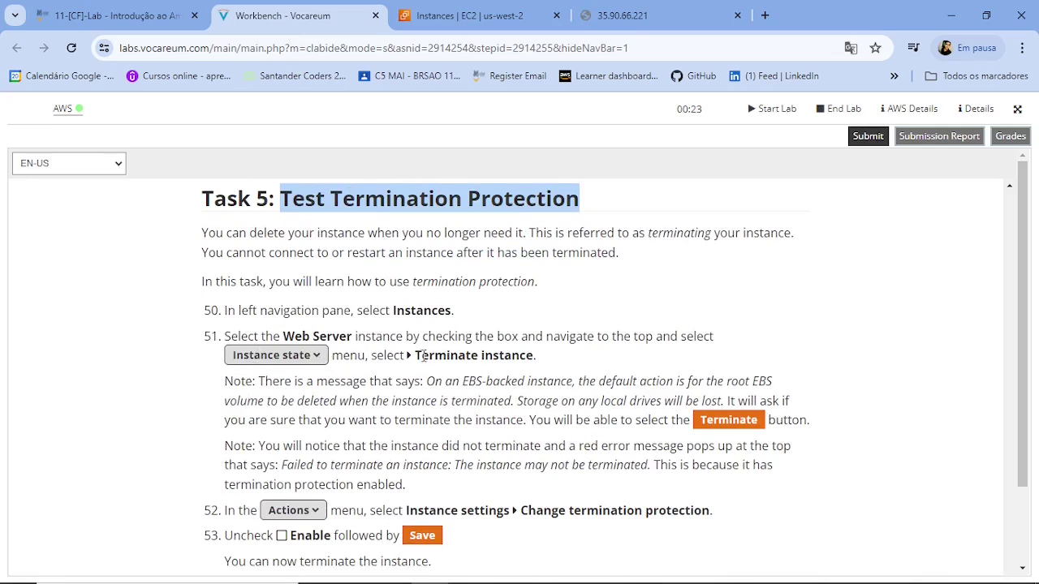
drag(414, 356, 535, 356)
- Return to the EC2 console and try to terminate the Web Server instance
click(508, 14)
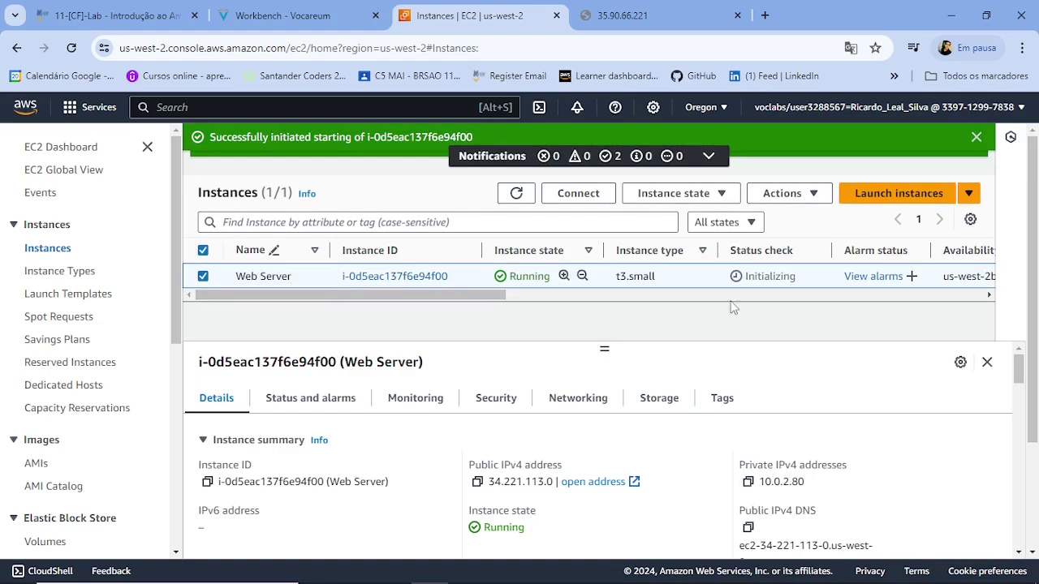
click(686, 196)
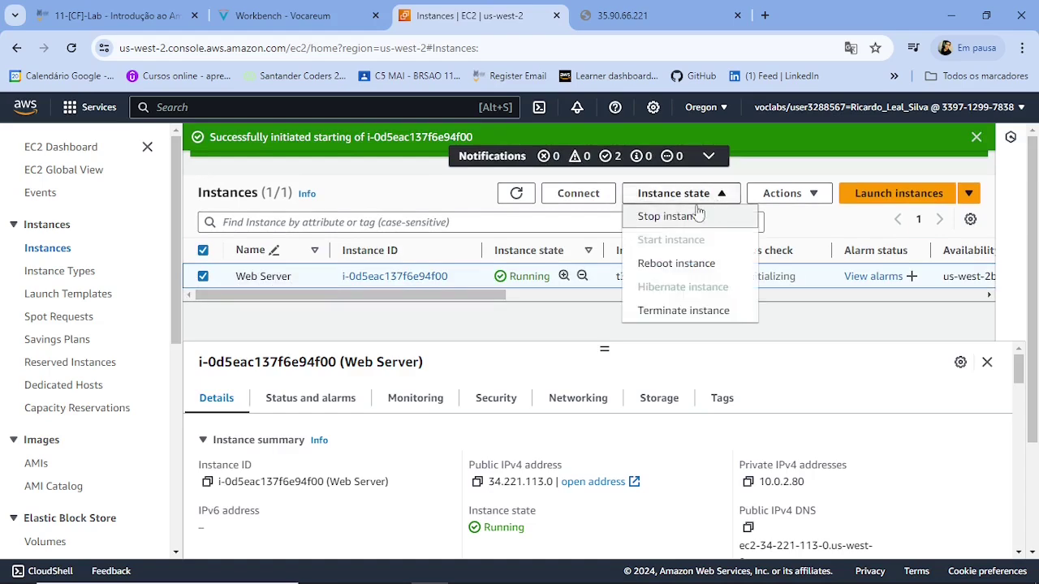
click(684, 315)
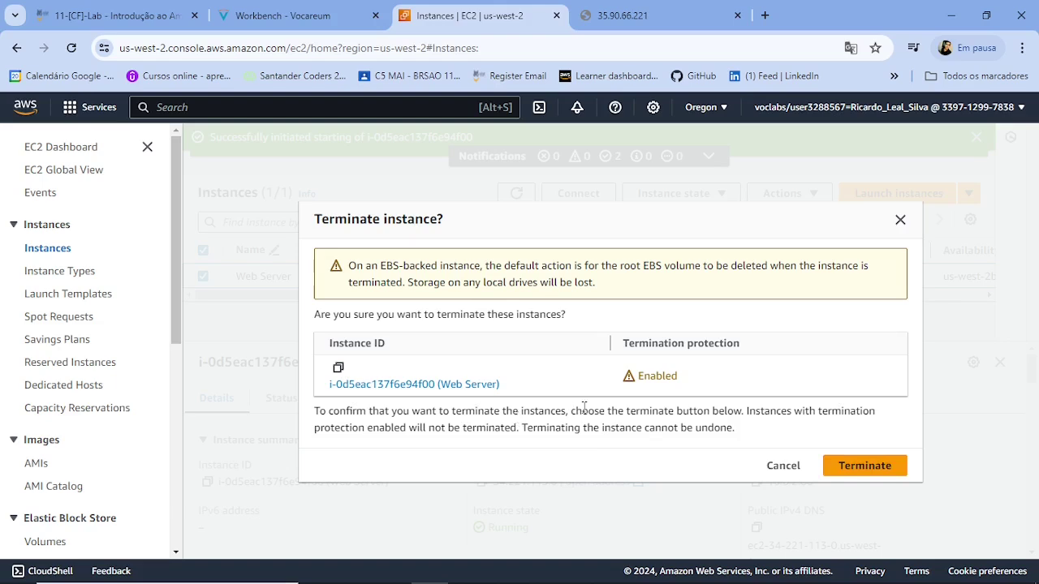
click(860, 466)
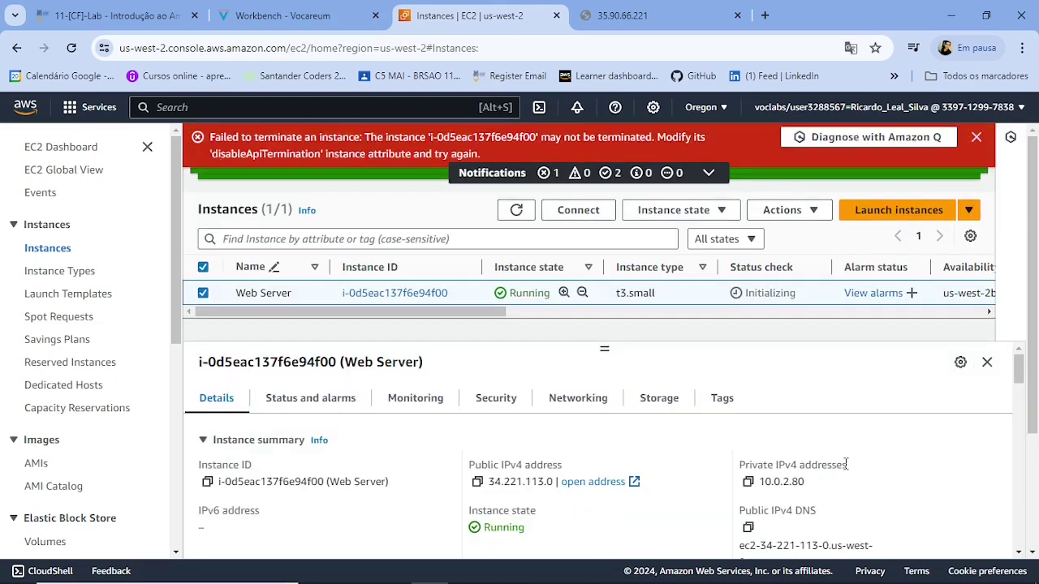
- Read the termination error notification, compare its instance ID with the Web Server's in the list, and dismiss it
drag(208, 136, 357, 140)
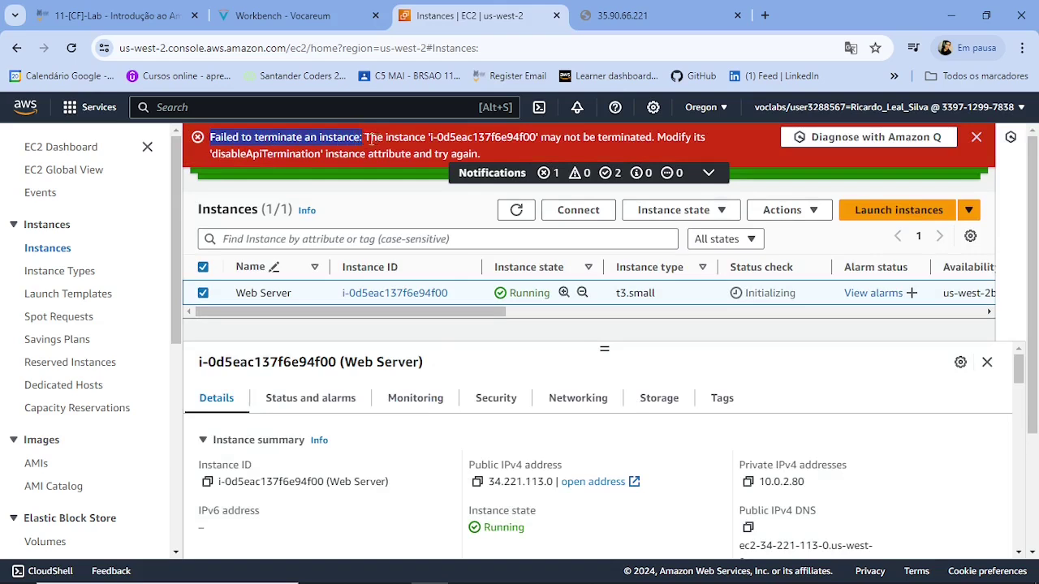
drag(429, 137, 540, 137)
drag(342, 293, 448, 293)
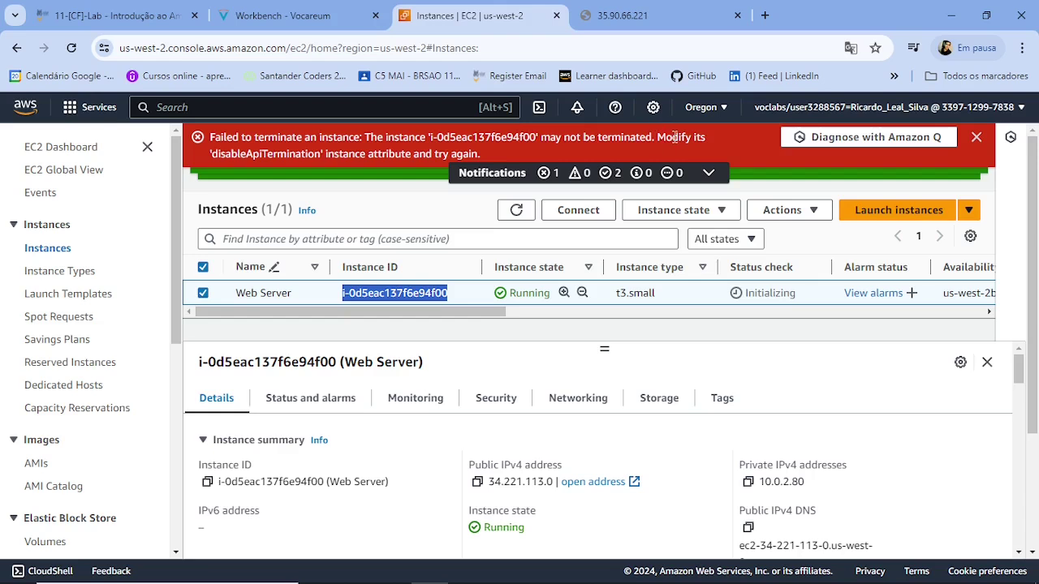
drag(674, 137, 487, 155)
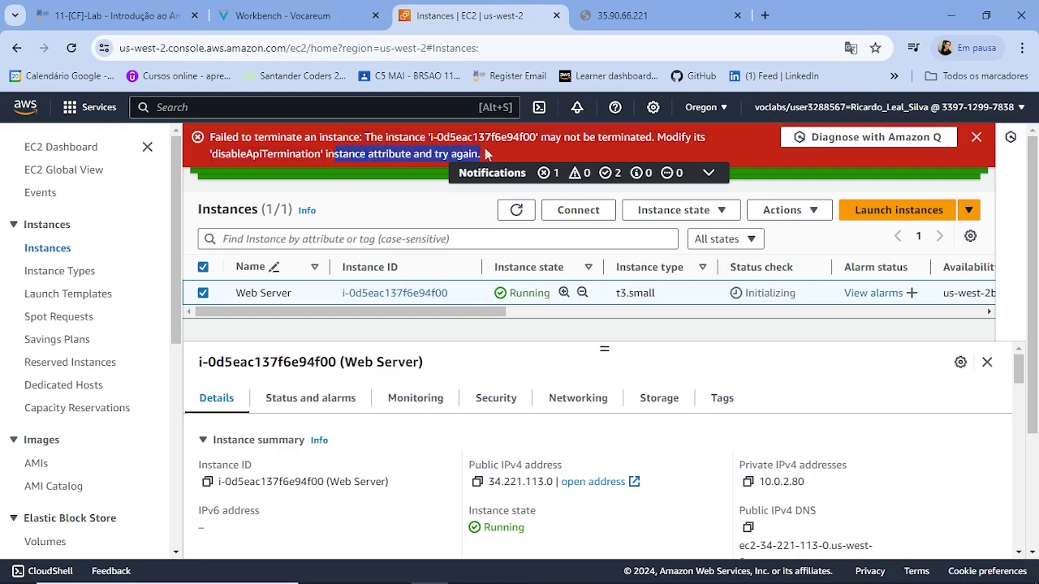
click(976, 137)
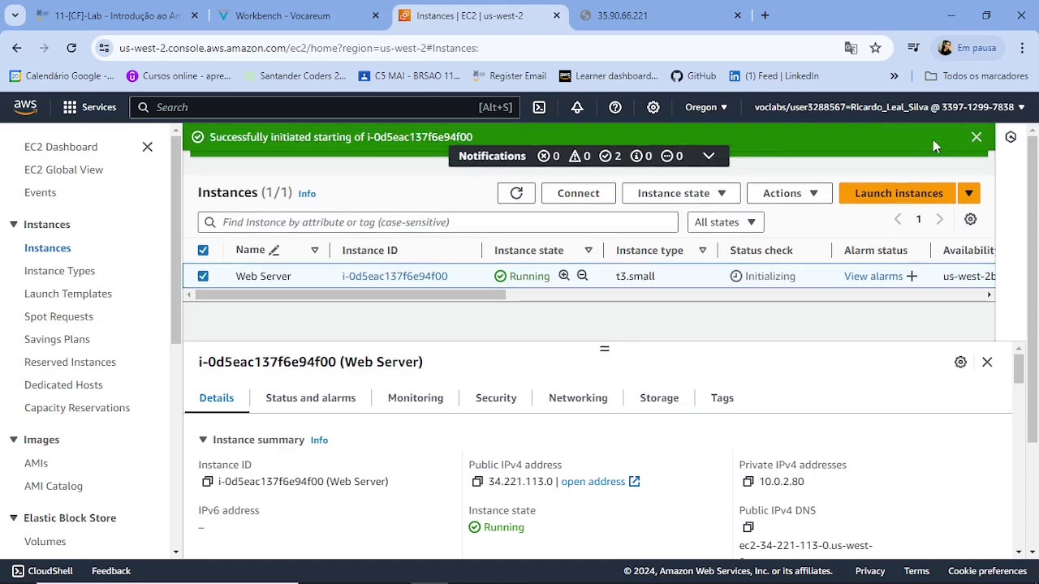
- Switch to the Vocareum instructions and read steps 51 to 53 on changing the termination protection
click(282, 15)
scroll(434, 319, down, 2)
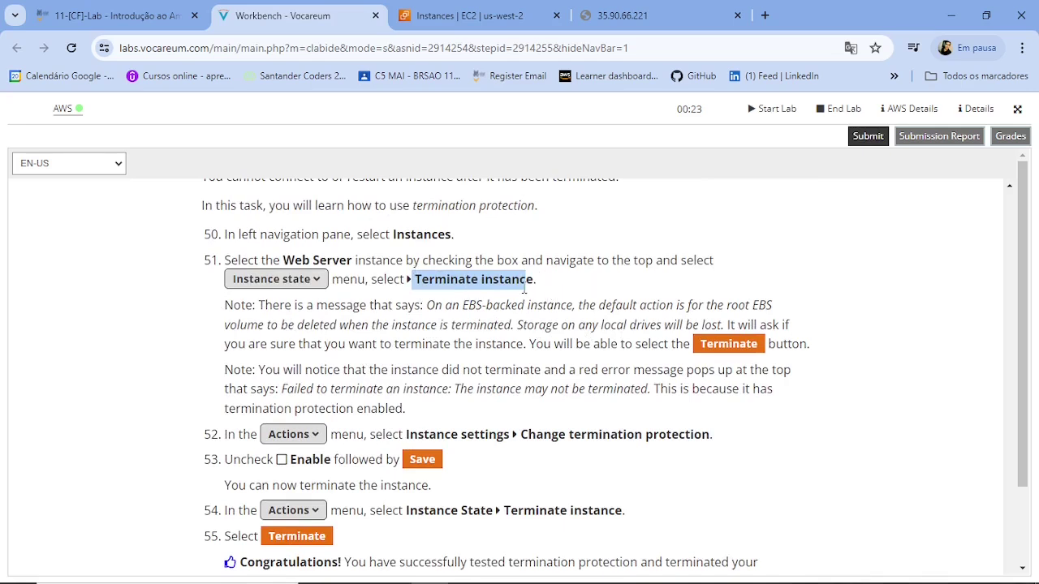
scroll(524, 292, down, 2)
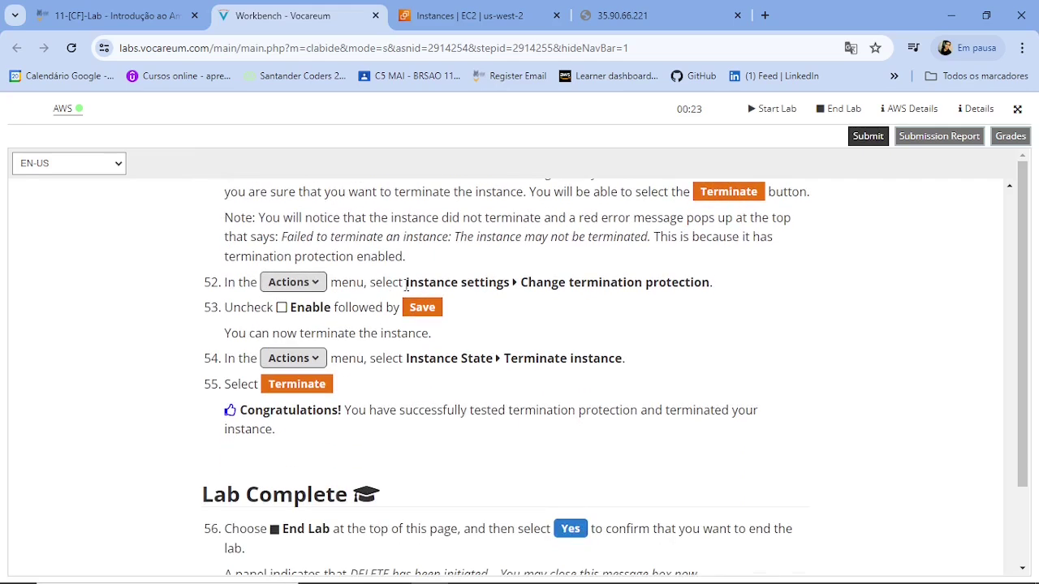
drag(408, 283, 483, 6)
- Return to the EC2 console, refresh the Instances list, and disable termination protection for the Web Server instance, saving the change
click(483, 7)
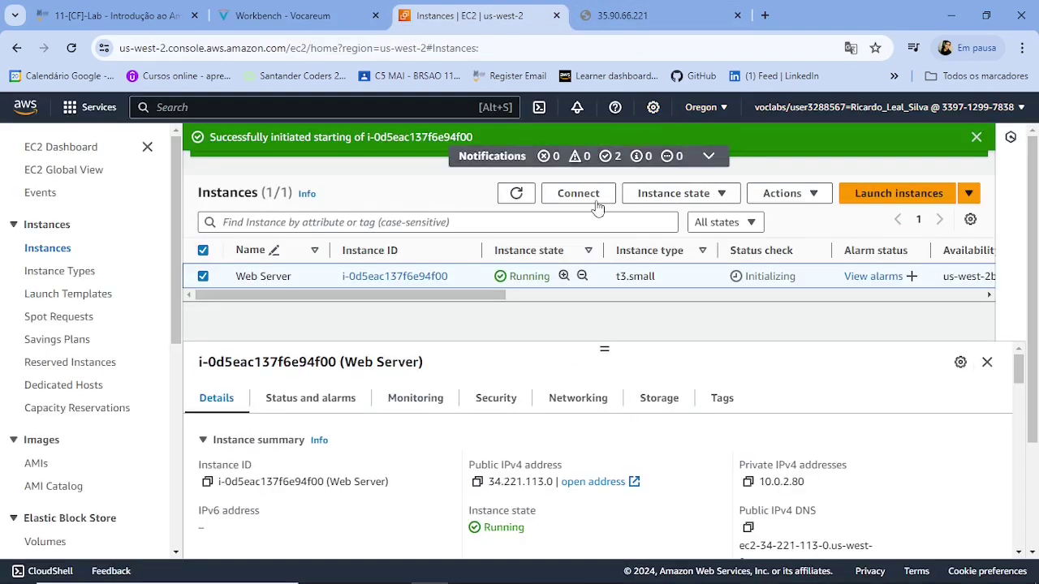
click(516, 194)
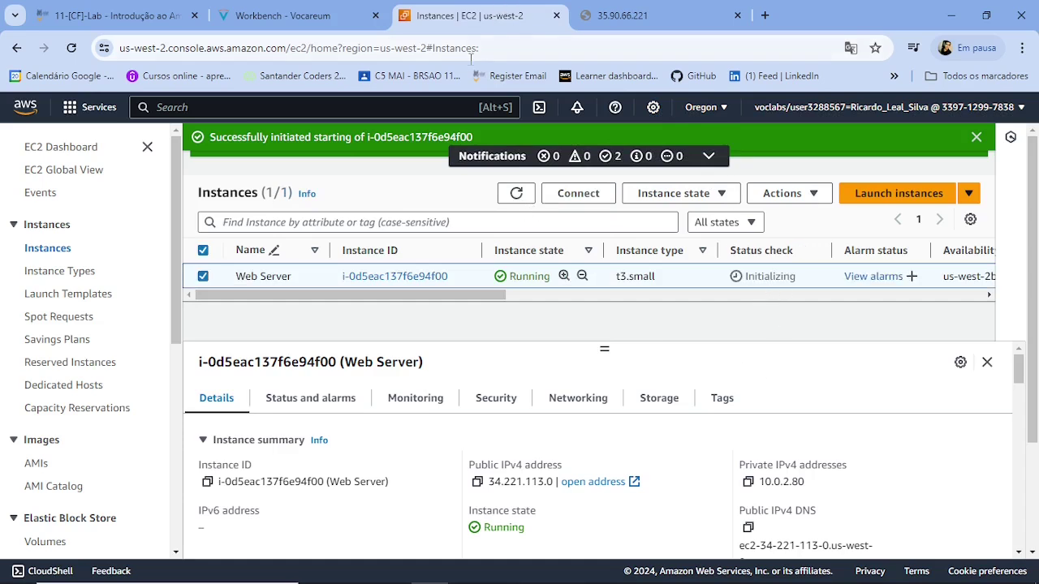
click(810, 200)
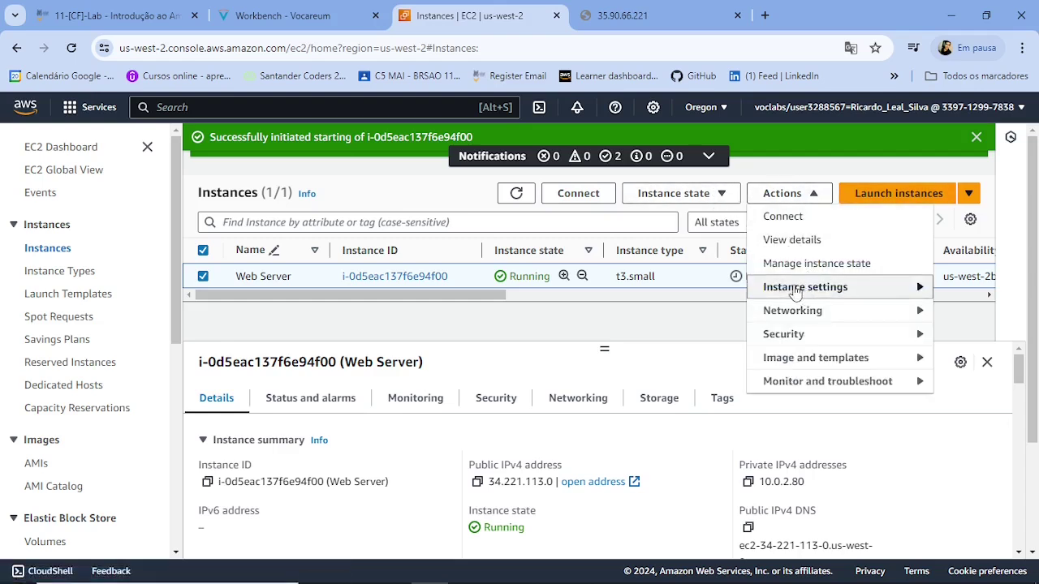
mouse_move(794, 292)
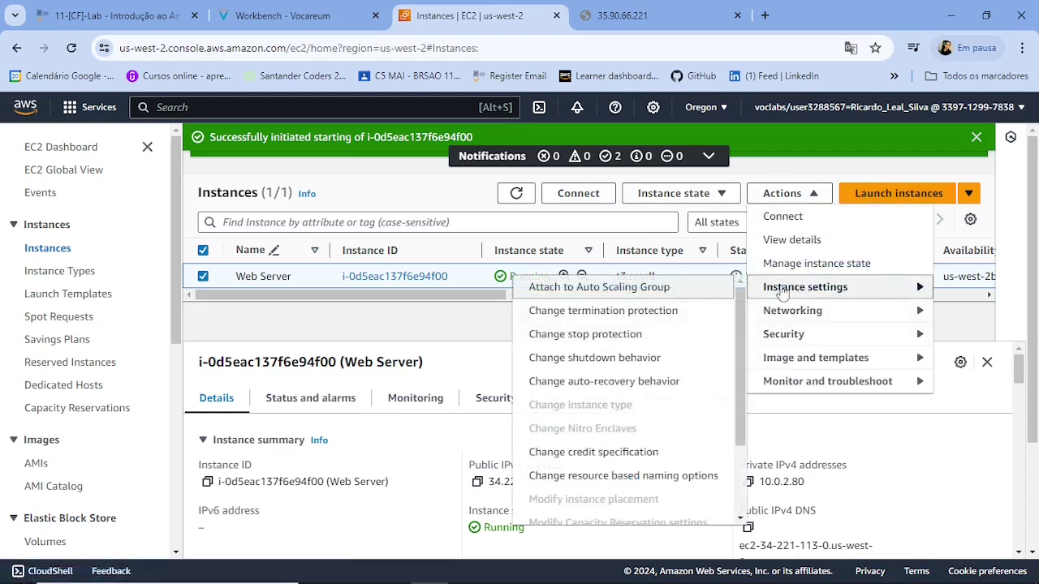
click(591, 312)
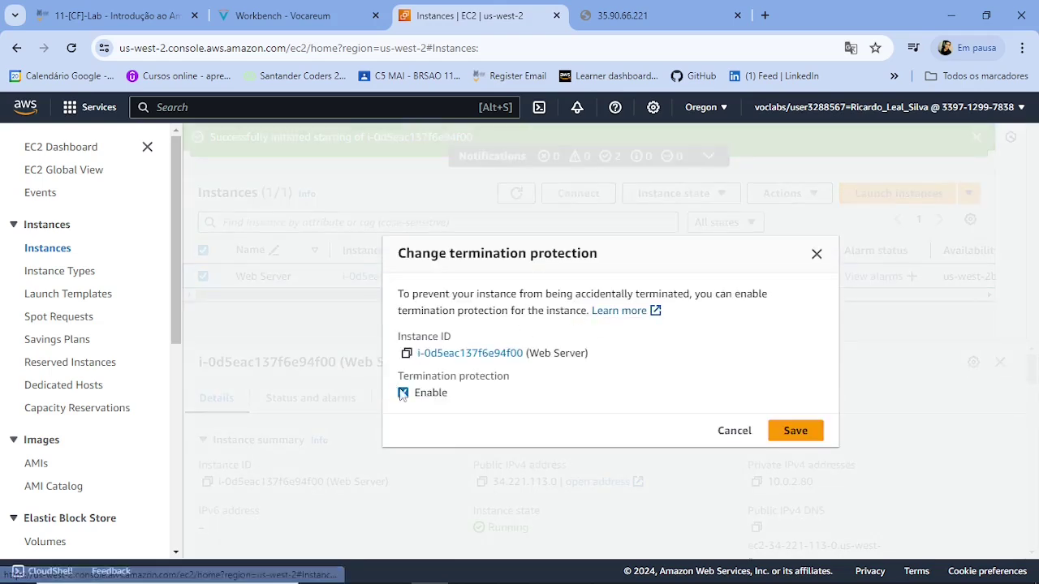
click(402, 393)
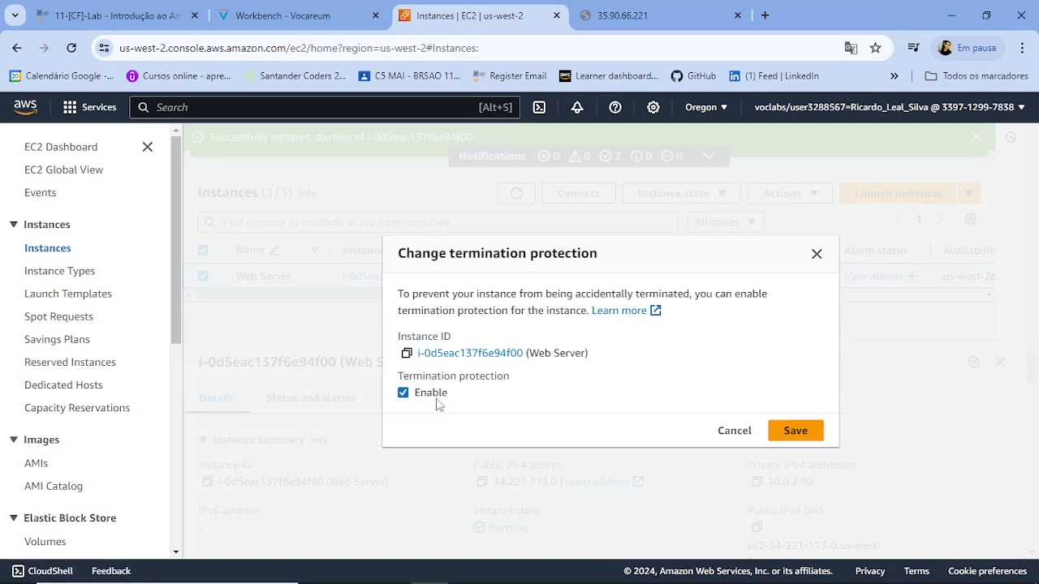
click(404, 393)
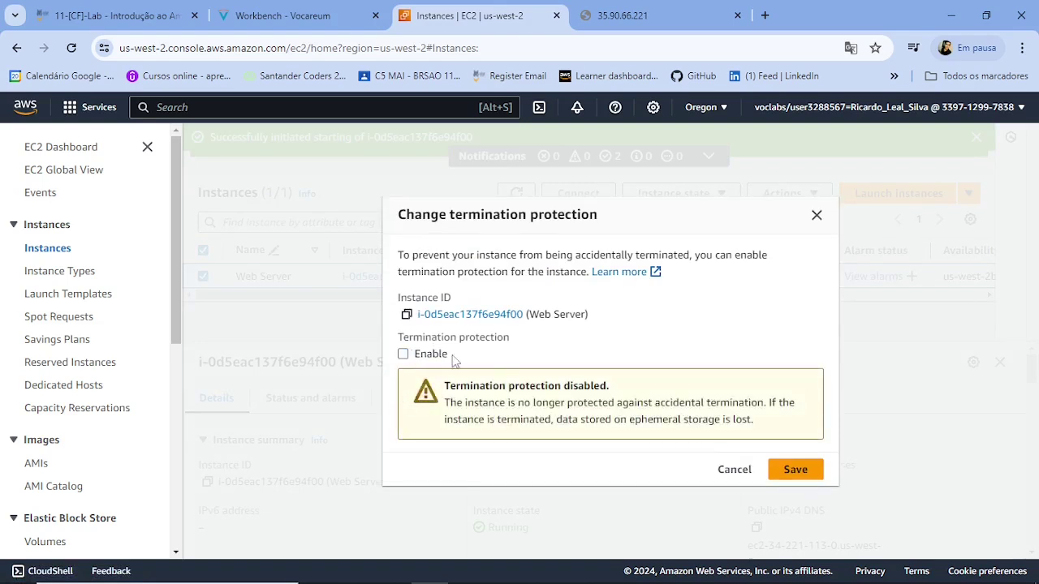
drag(445, 387, 638, 392)
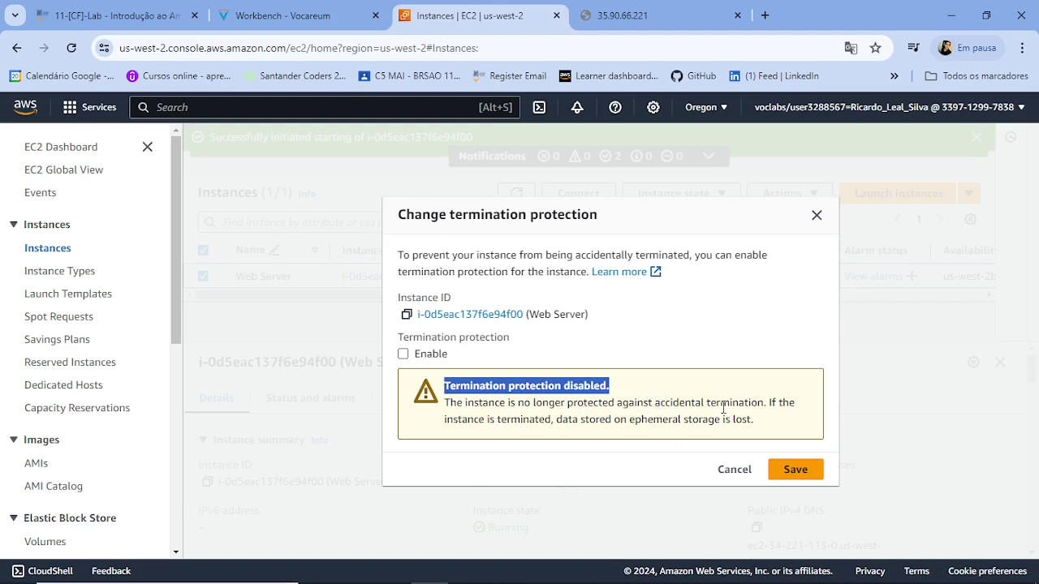
click(794, 469)
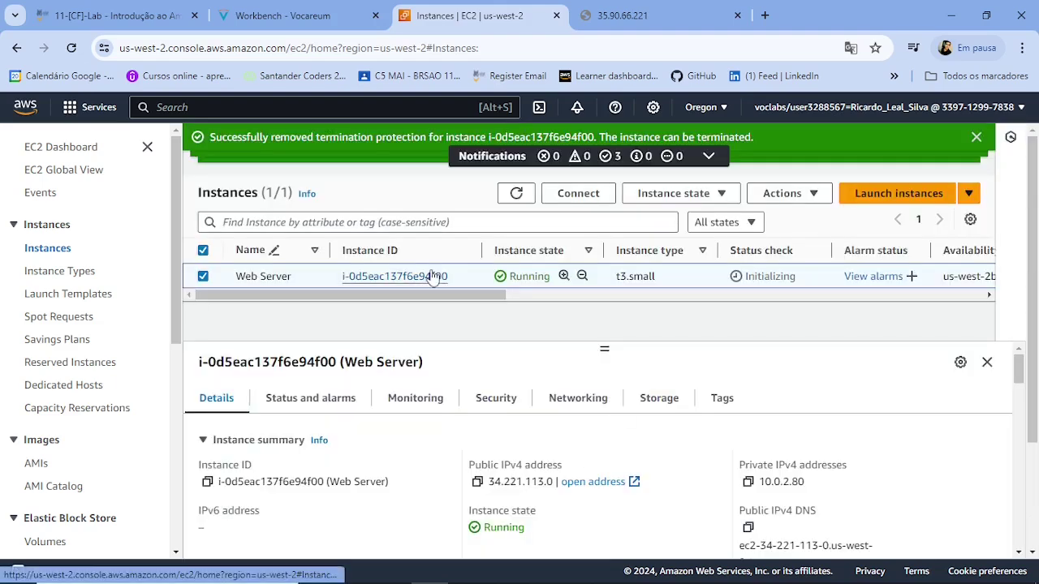
- Dismiss the remaining notifications and refresh the Instances list to review the Web Server's status check
drag(439, 297, 377, 311)
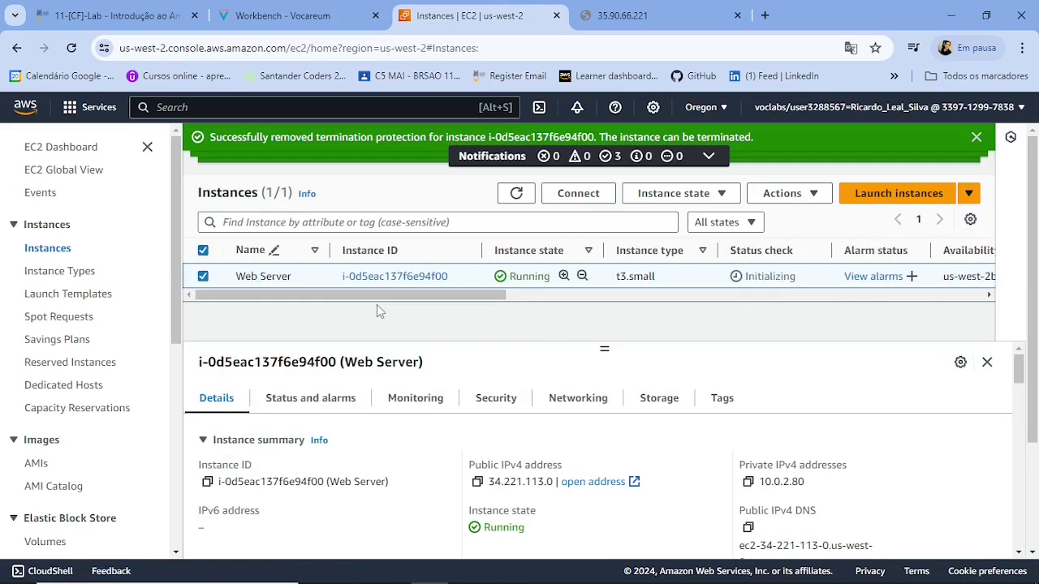
click(977, 138)
click(976, 138)
click(976, 137)
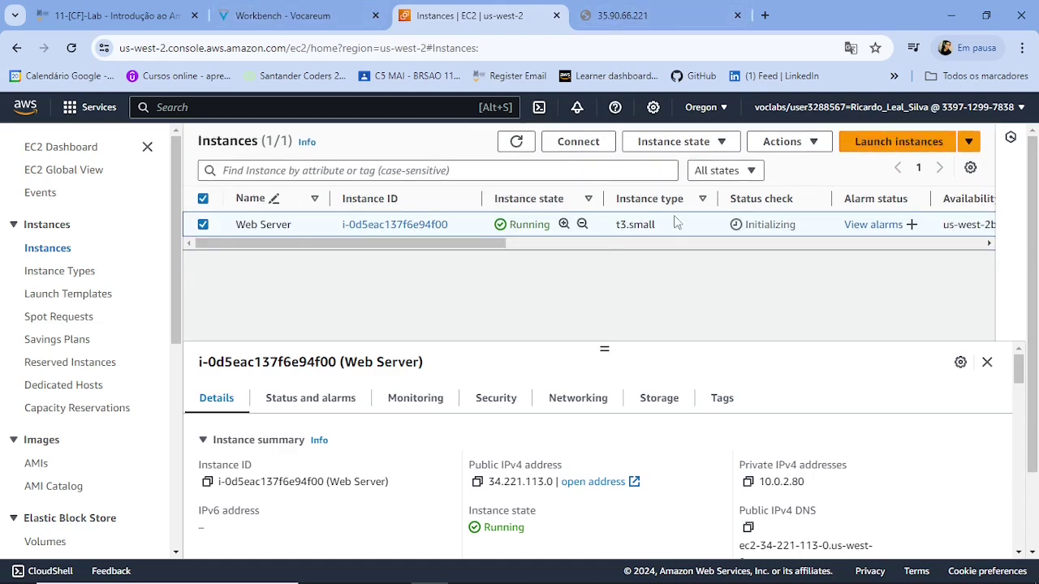
click(517, 142)
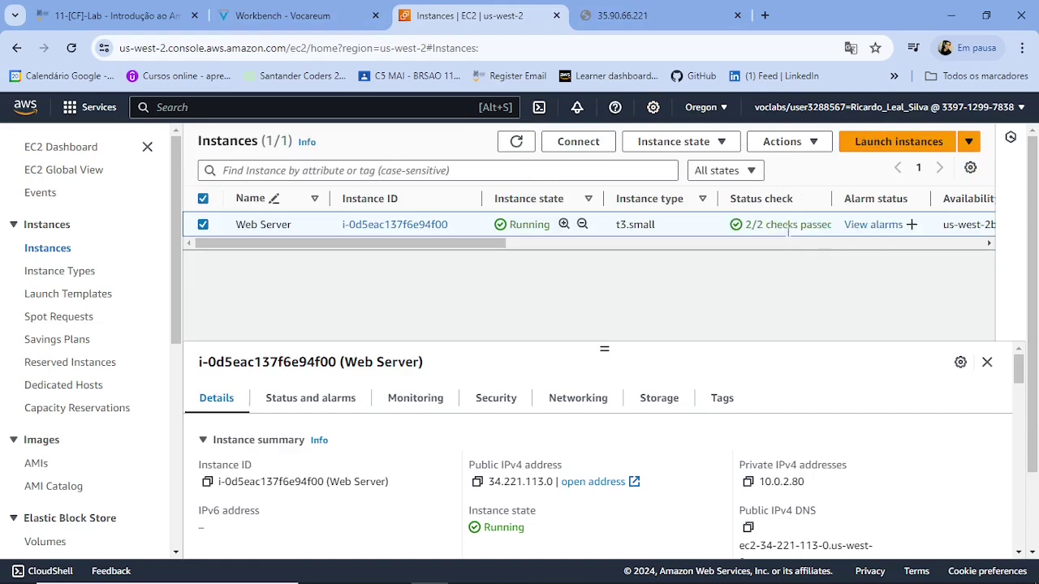
- Switch to the Vocareum instructions and review steps 52 to 55, through to terminating the instance
click(331, 16)
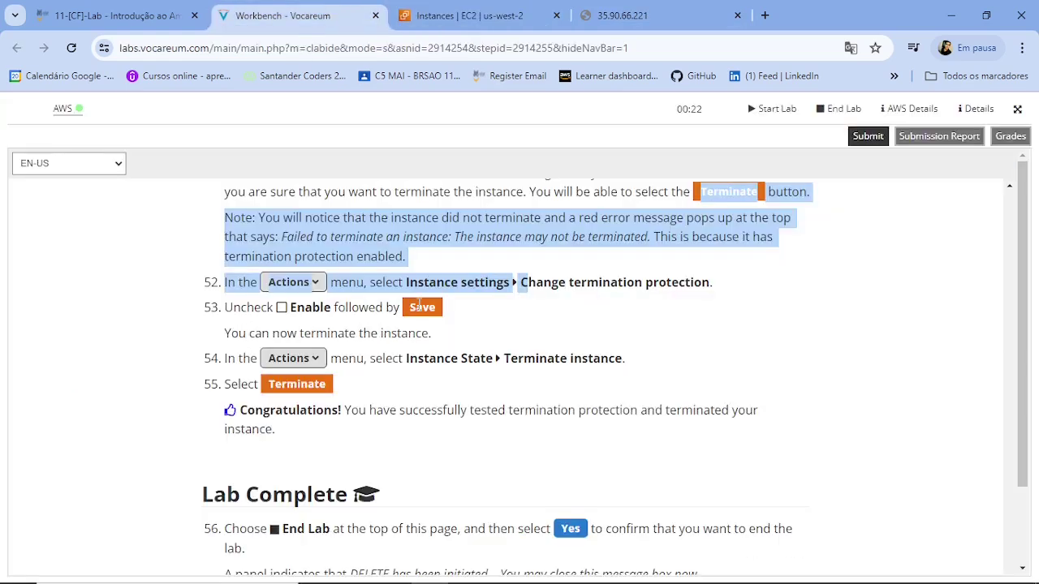
triple_click(655, 305)
drag(520, 292, 674, 284)
drag(381, 308, 442, 313)
scroll(437, 336, down, 2)
scroll(437, 336, up, 1)
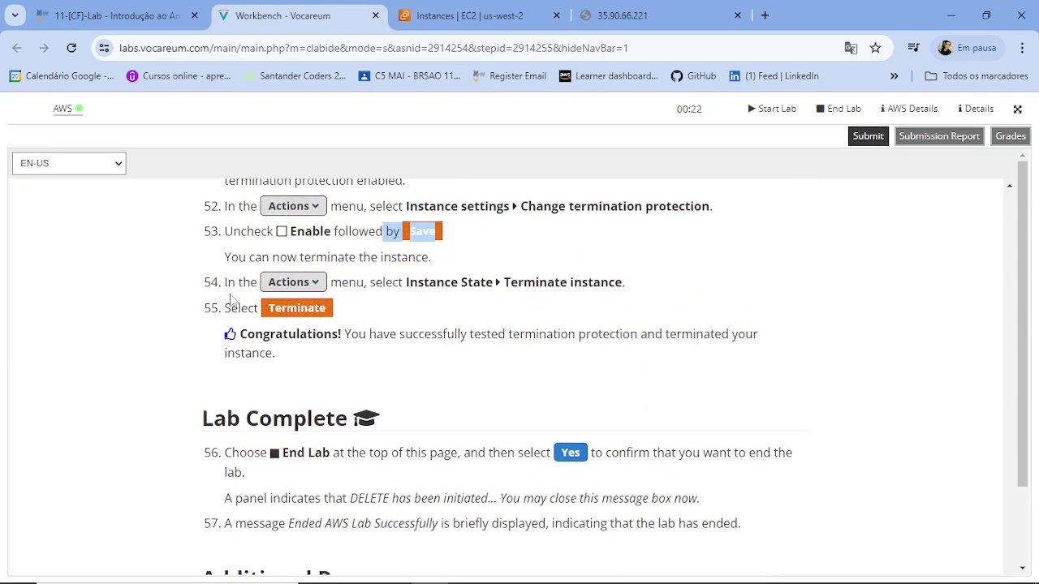
drag(399, 281, 548, 283)
drag(346, 304, 256, 309)
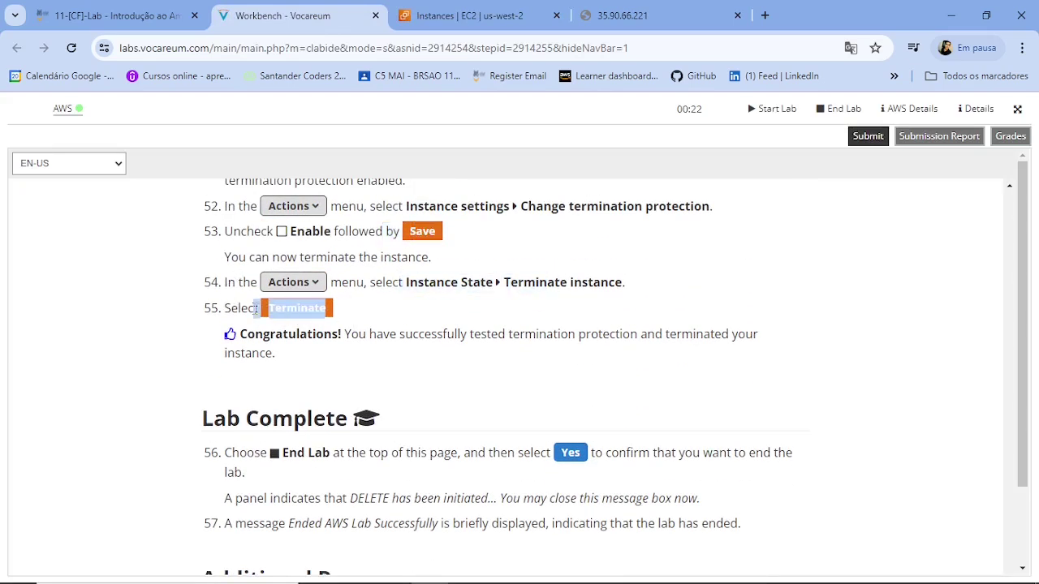
- Open the browser page for 35.90.66.221 and reload it to check whether the web server responds
click(505, 11)
click(627, 15)
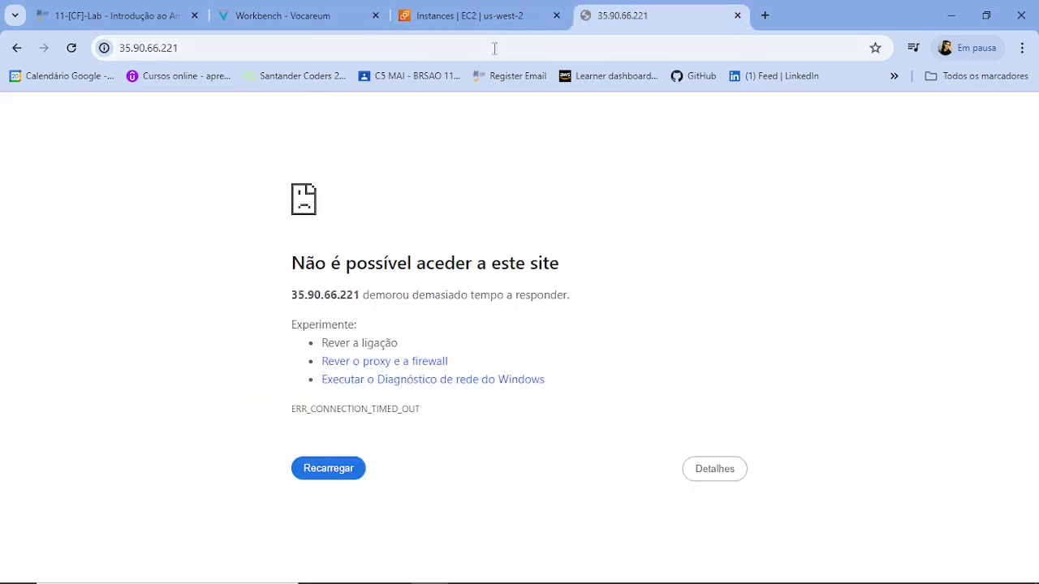
click(72, 47)
click(127, 44)
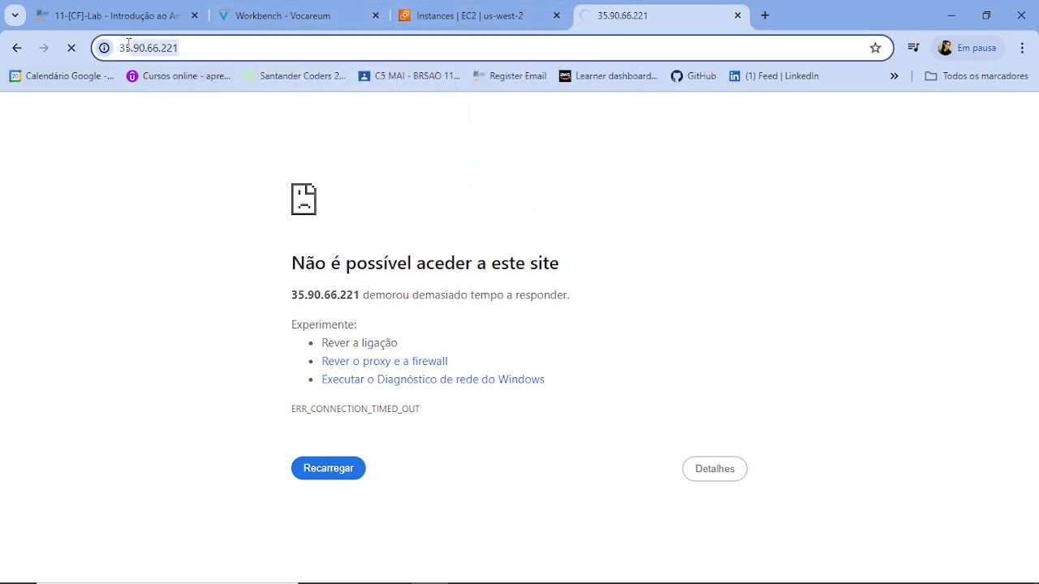
click(243, 49)
- Check the Web Server's public IPv4 address in the EC2 console against the address on the 35.90.66.221 page
click(479, 16)
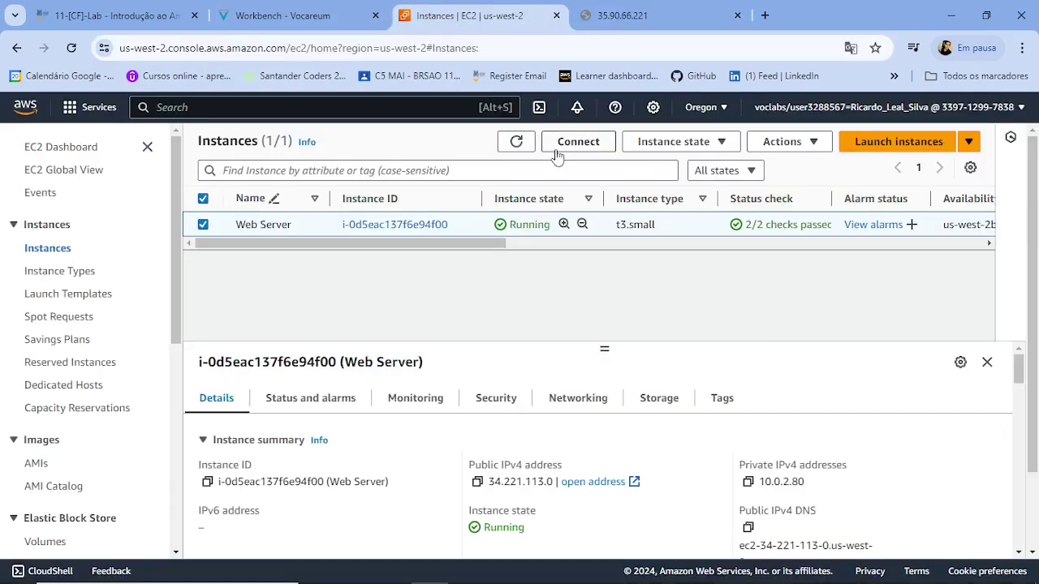
click(204, 225)
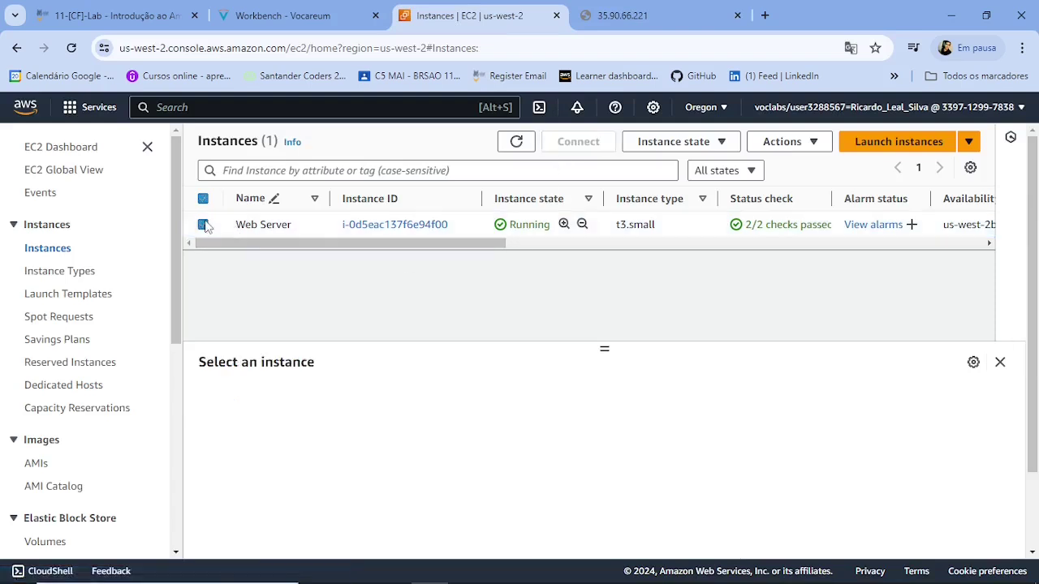
click(203, 225)
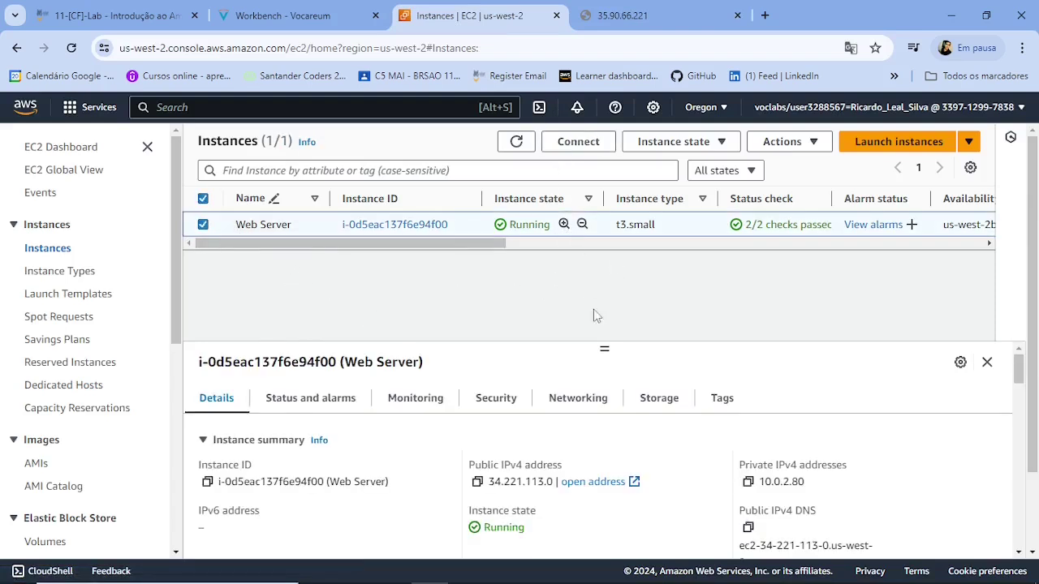
scroll(535, 422, down, 3)
scroll(539, 422, up, 2)
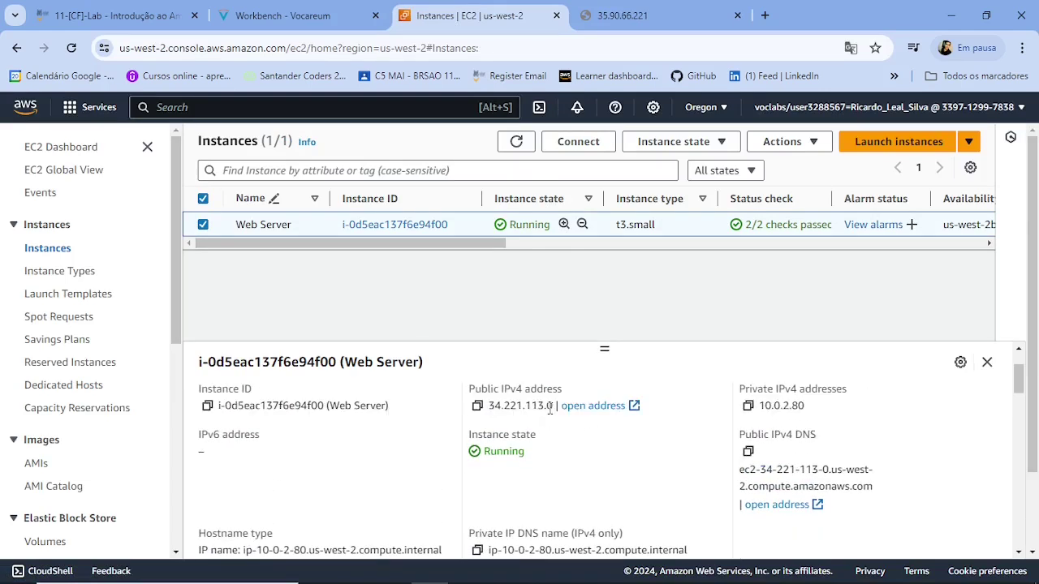
drag(550, 407, 485, 411)
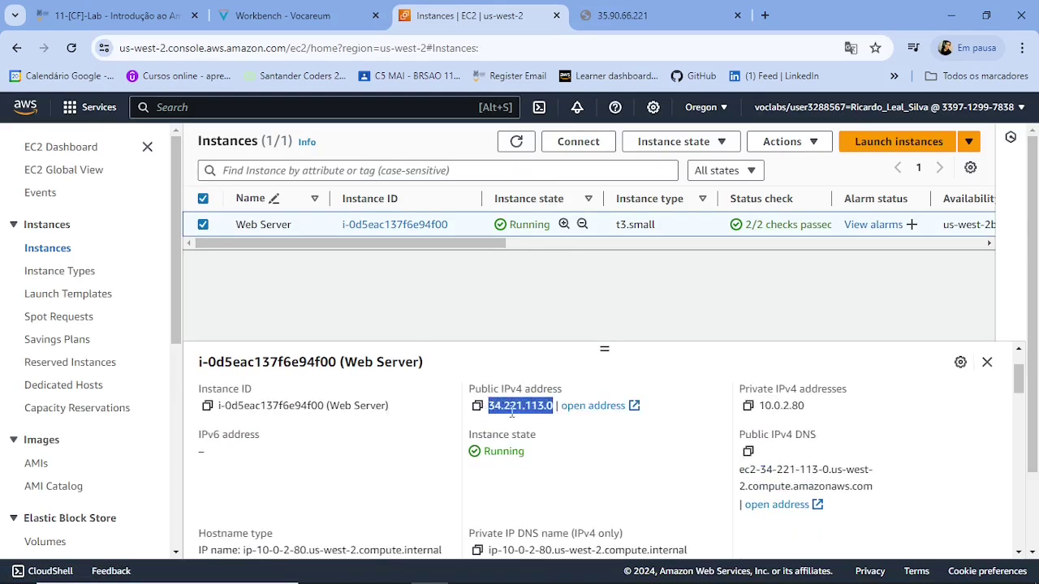
click(632, 21)
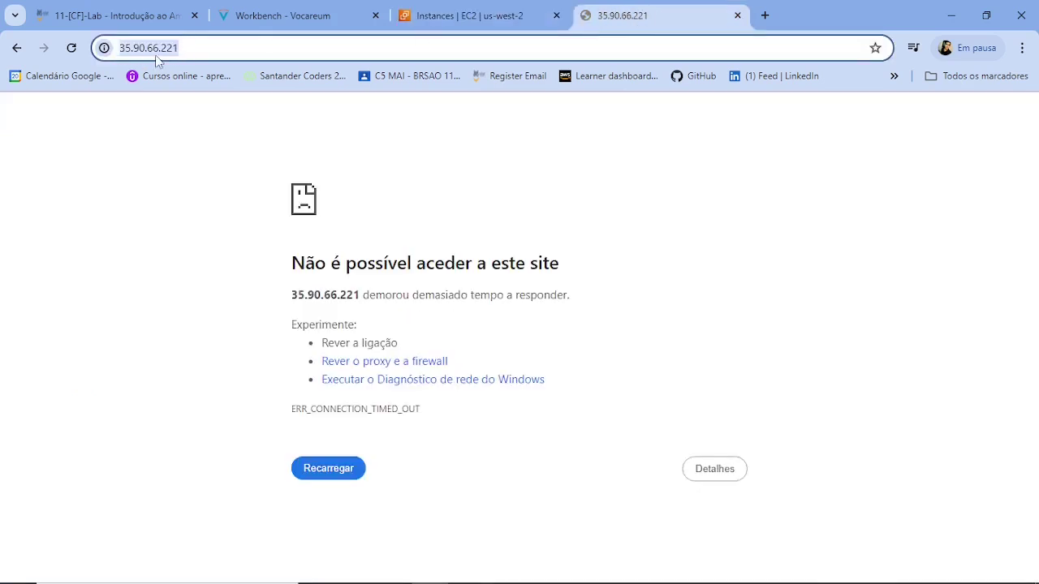
click(461, 18)
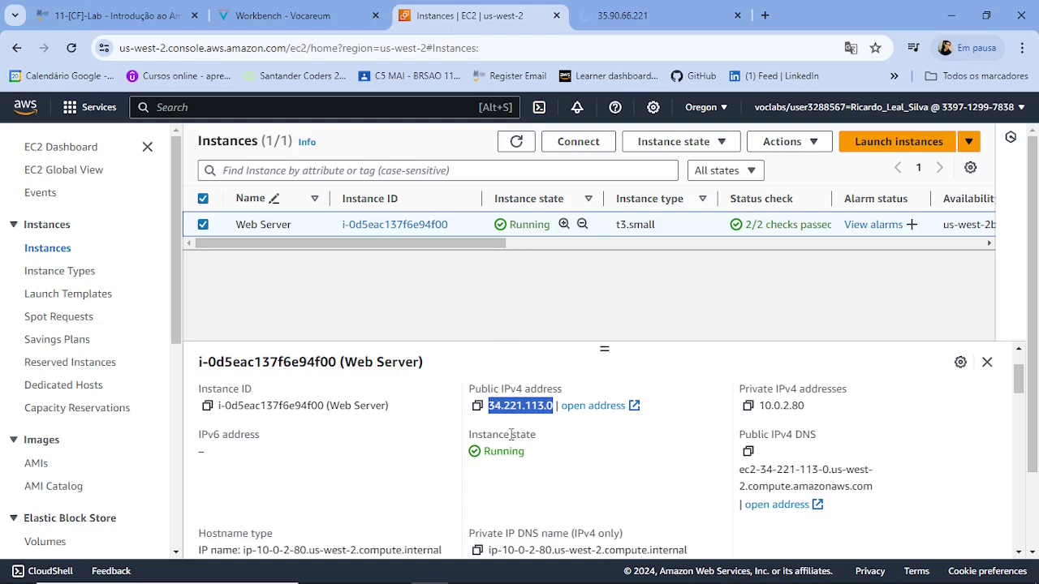
- Copy the Web Server's public IPv4 address and open 34.221.113.0 in a new browser page
click(477, 405)
click(764, 16)
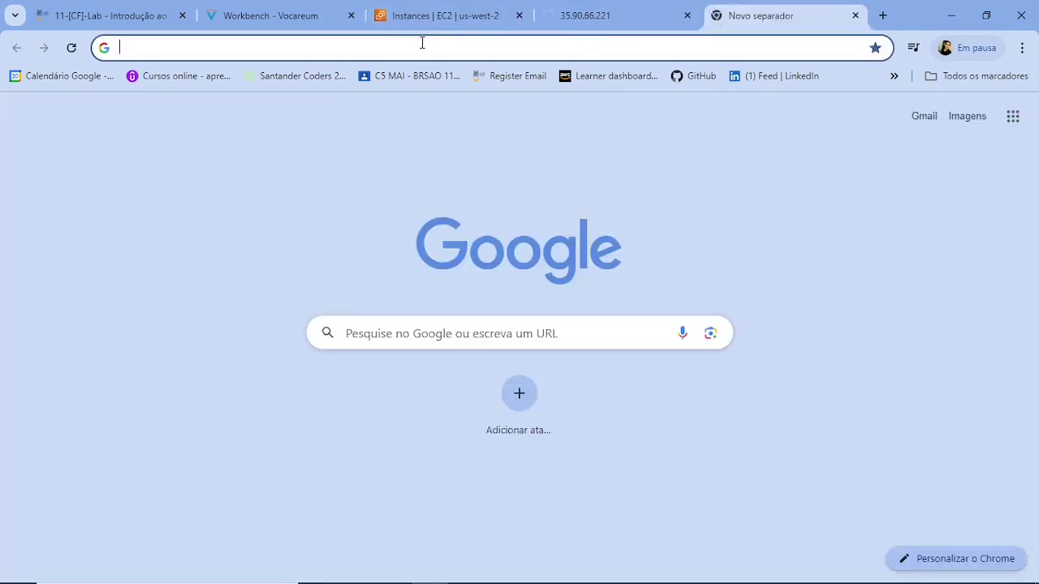
key(ctrl+v)
key(Return)
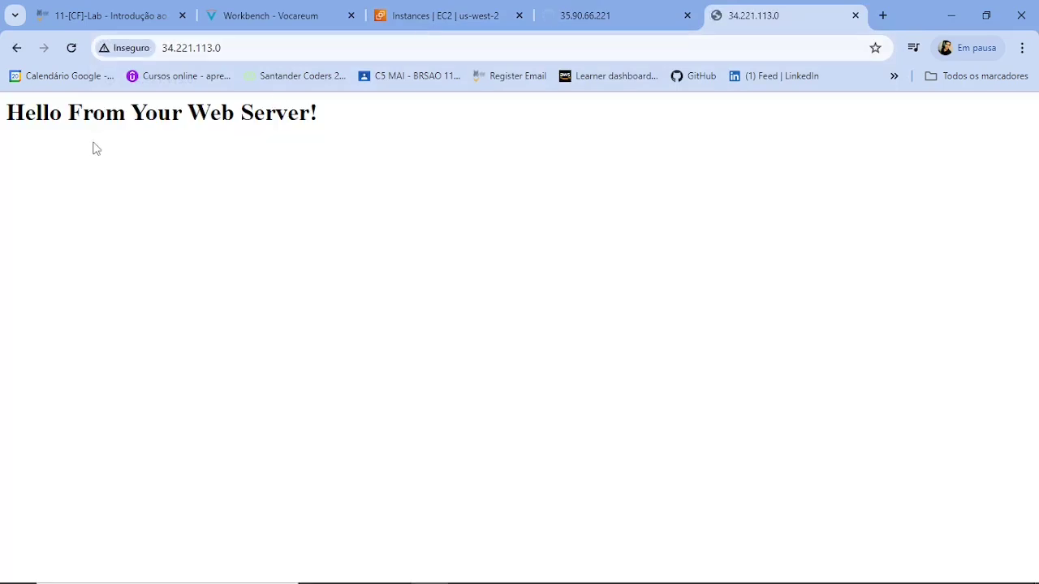
drag(376, 129, 35, 119)
- Return to the EC2 Instances list and locate the Elastic IPs entry under Network & Security
click(460, 9)
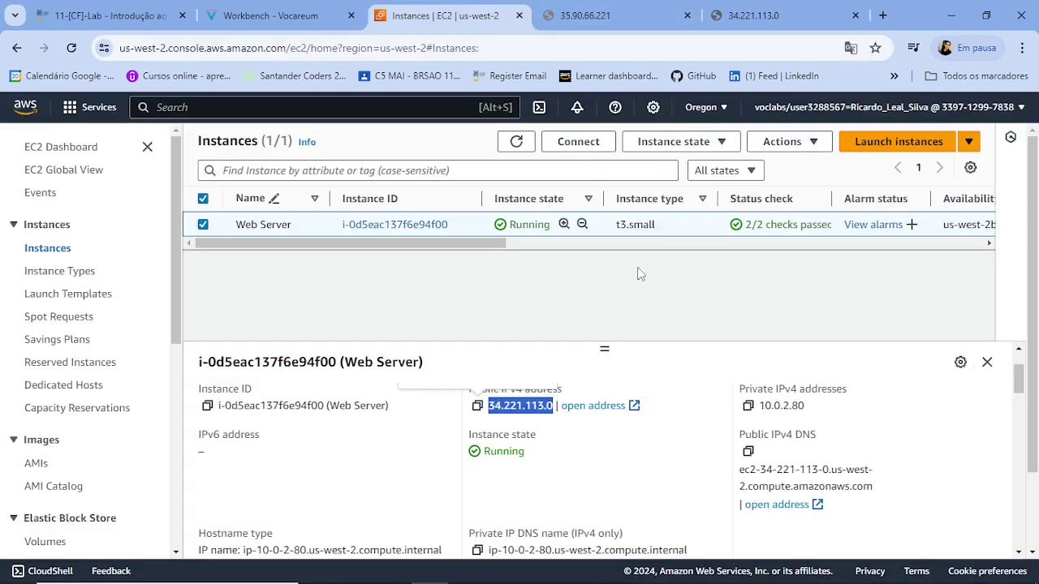
click(612, 456)
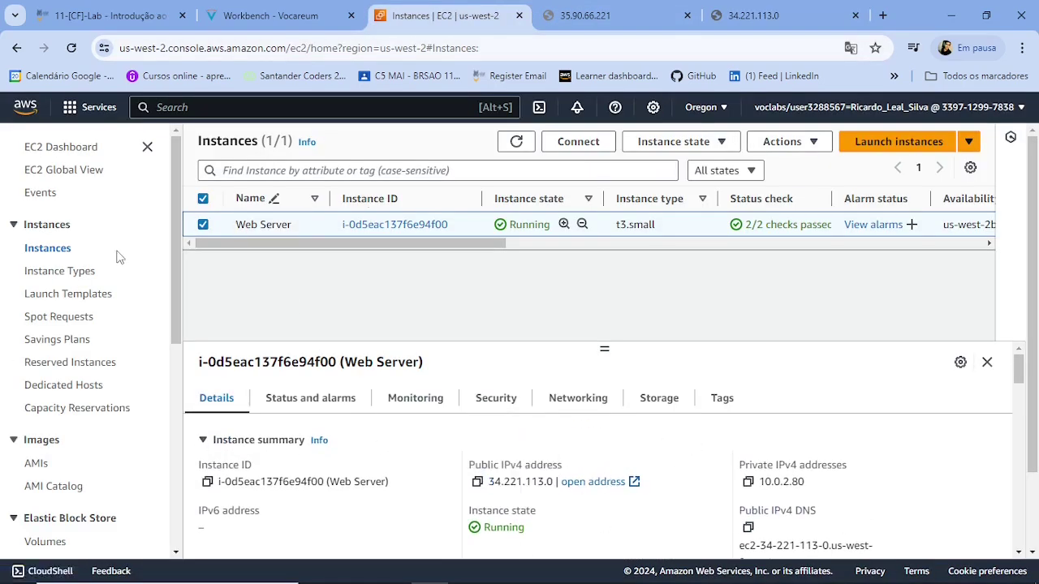
scroll(122, 316, down, 1)
scroll(137, 406, down, 3)
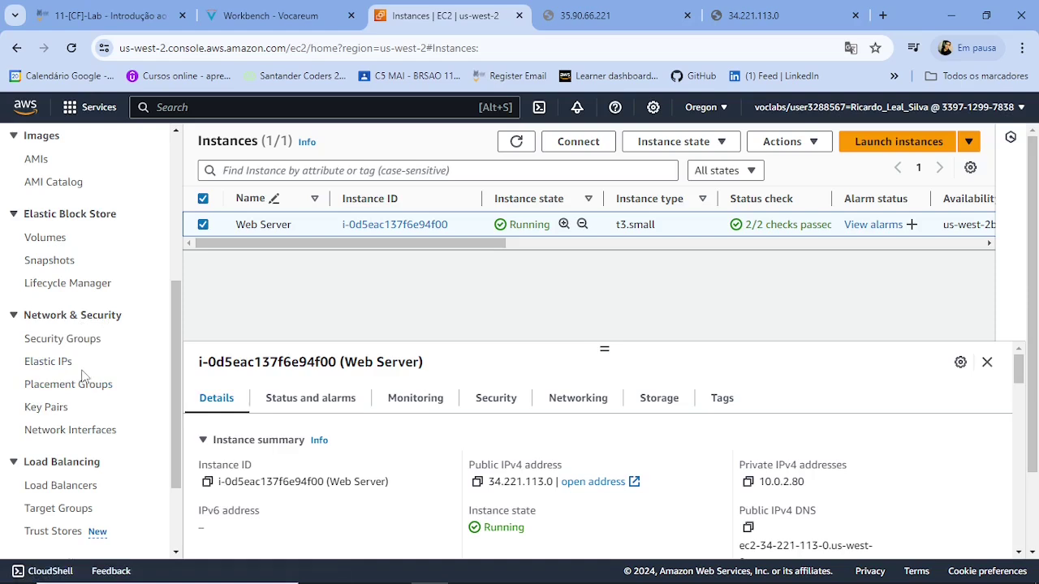
drag(79, 383, 18, 363)
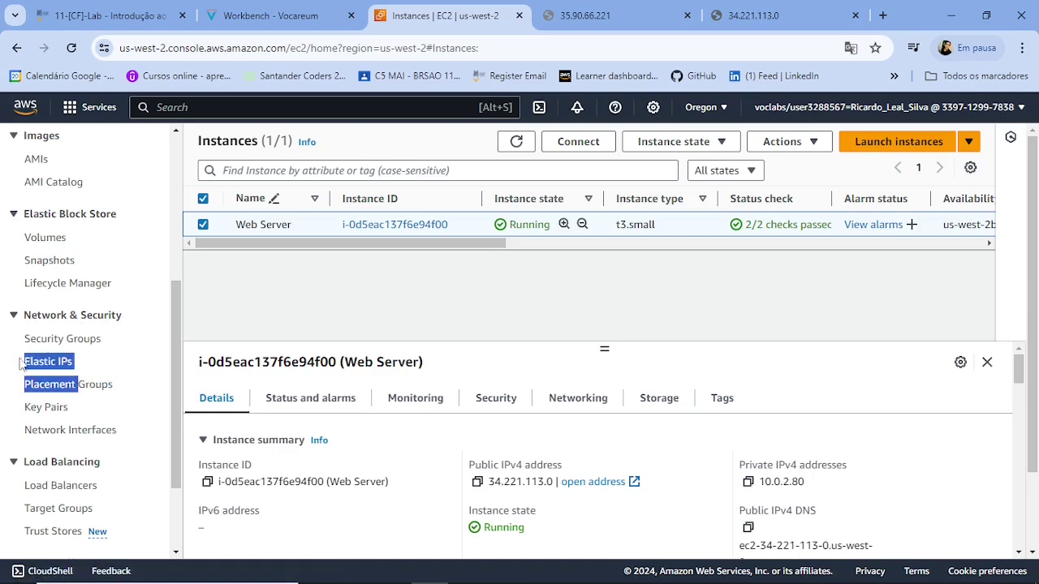
drag(99, 366, 7, 365)
click(98, 365)
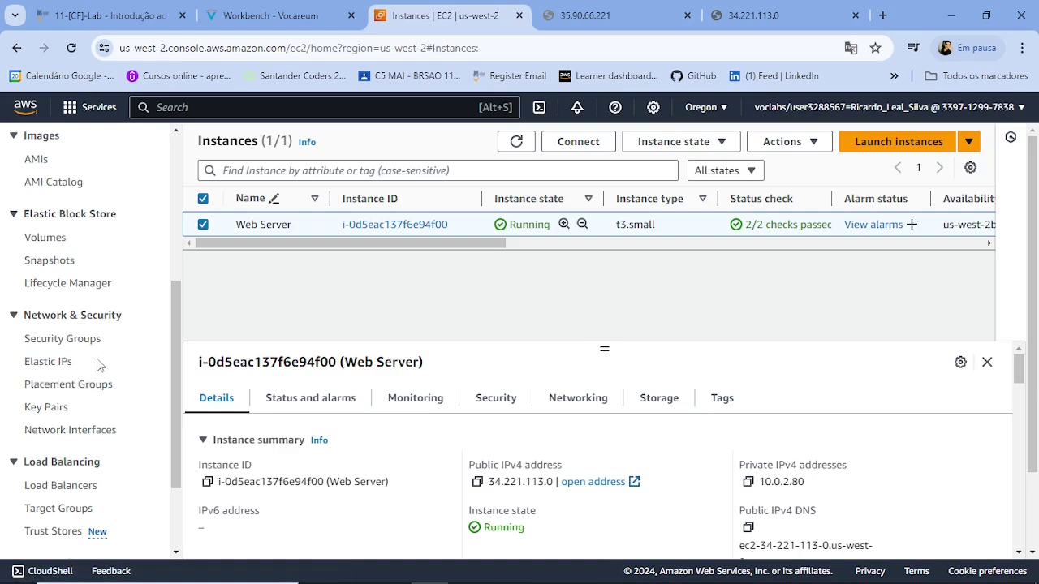
drag(98, 365, 20, 365)
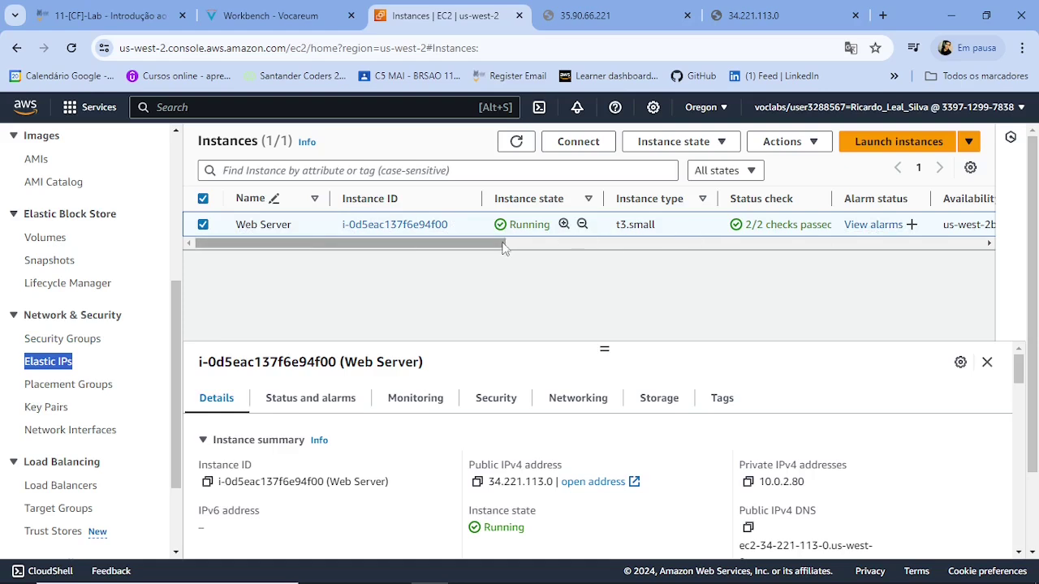
right_click(30, 204)
click(451, 282)
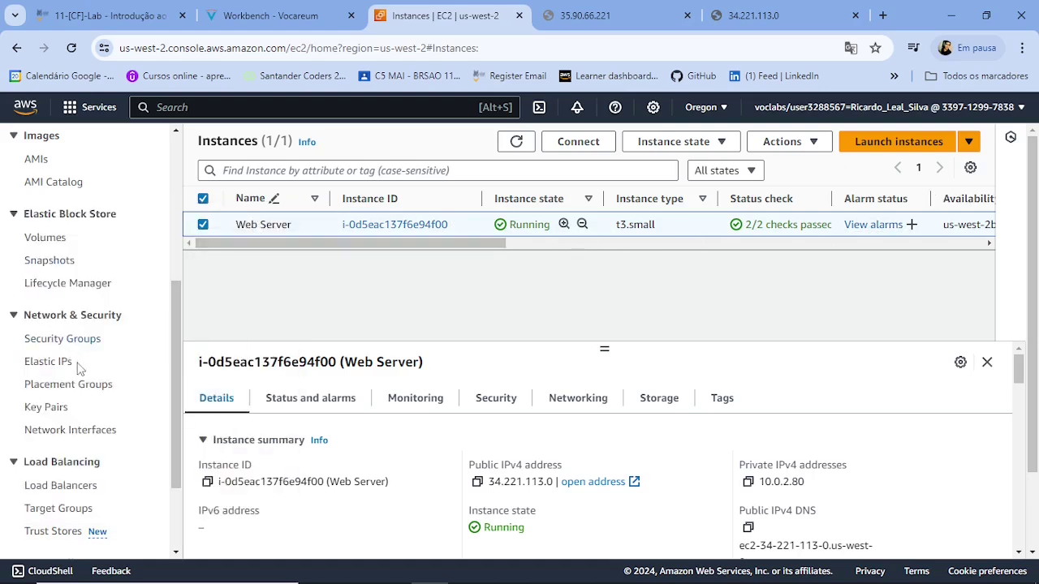
drag(79, 369, 17, 367)
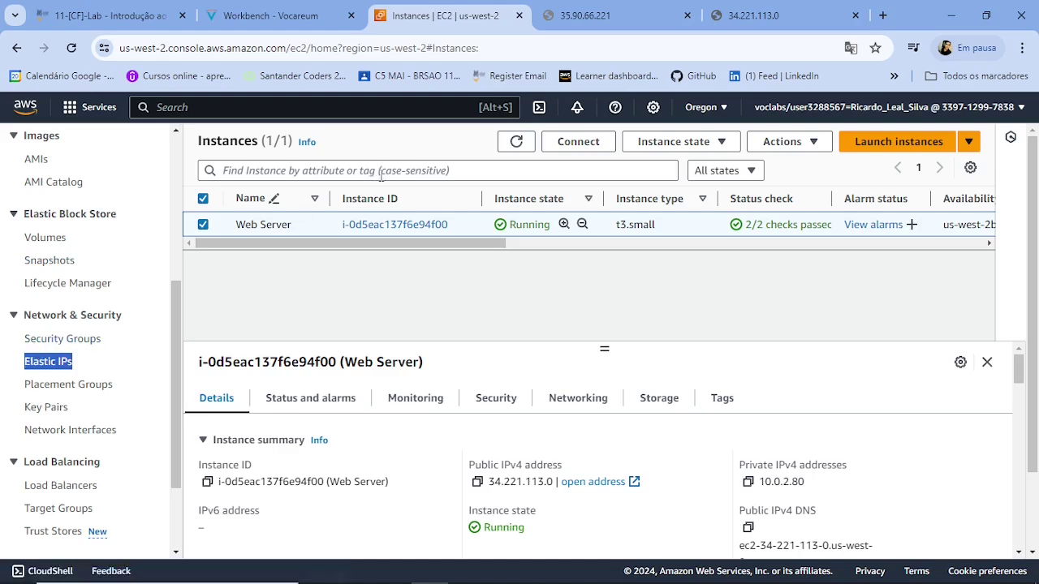
- Compare the browser pages for 35.90.66.221 and 34.221.113.0
click(629, 15)
click(777, 6)
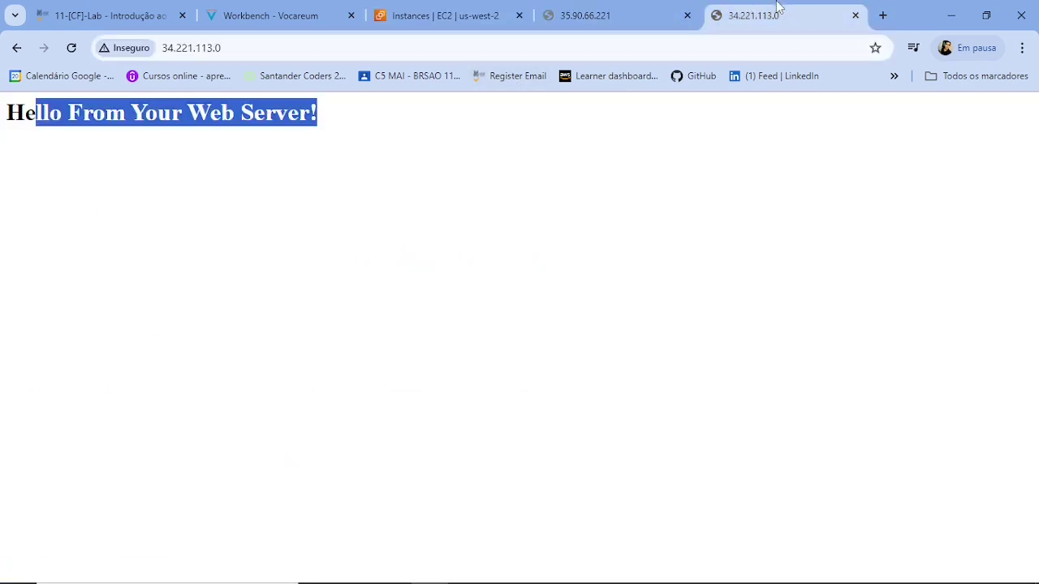
click(652, 17)
click(772, 14)
click(622, 16)
click(770, 31)
click(553, 17)
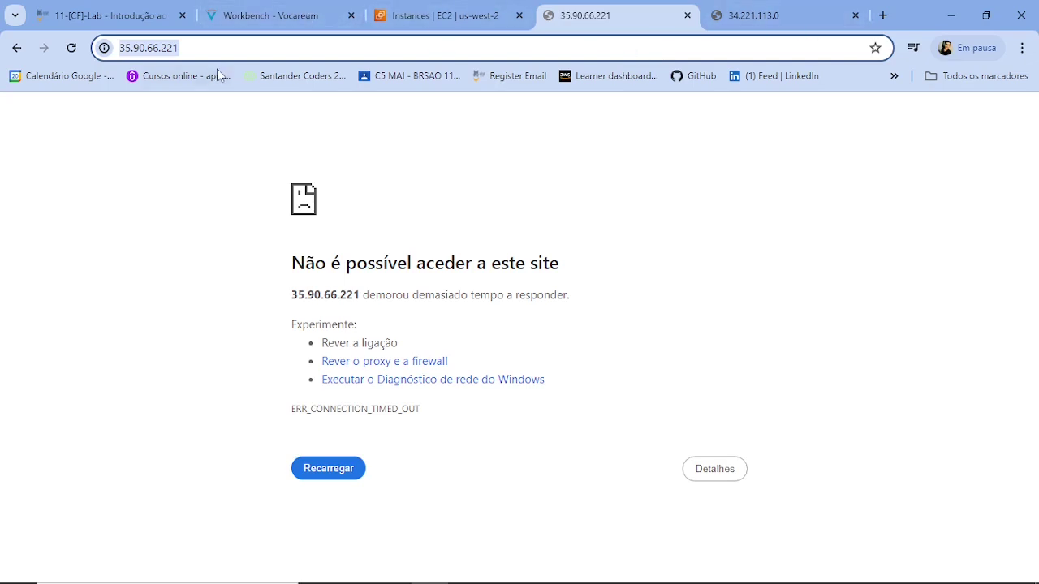
click(739, 6)
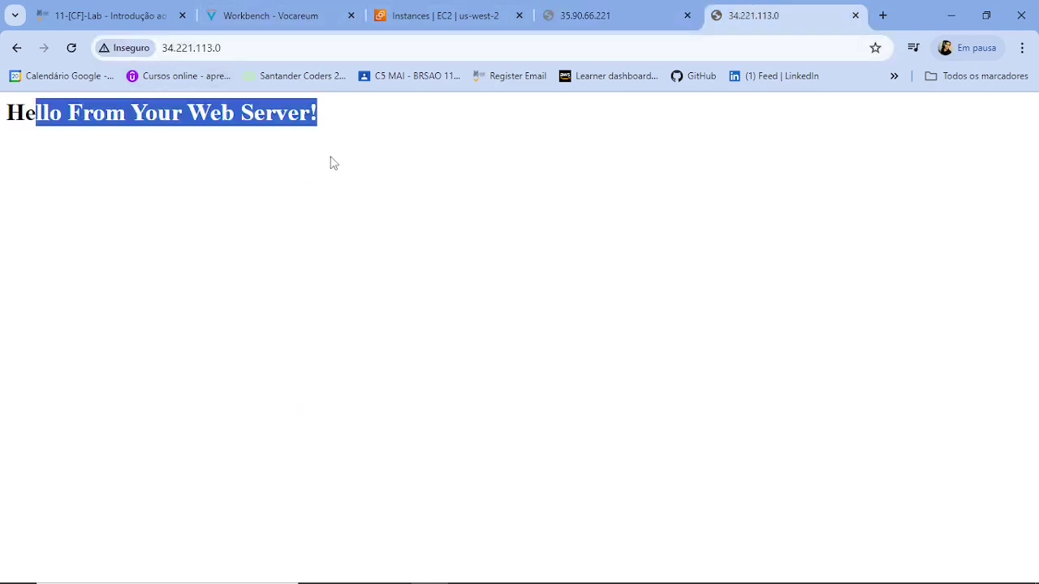
- Return to the EC2 Instances list and terminate the Web Server instance, confirming the termination
click(492, 10)
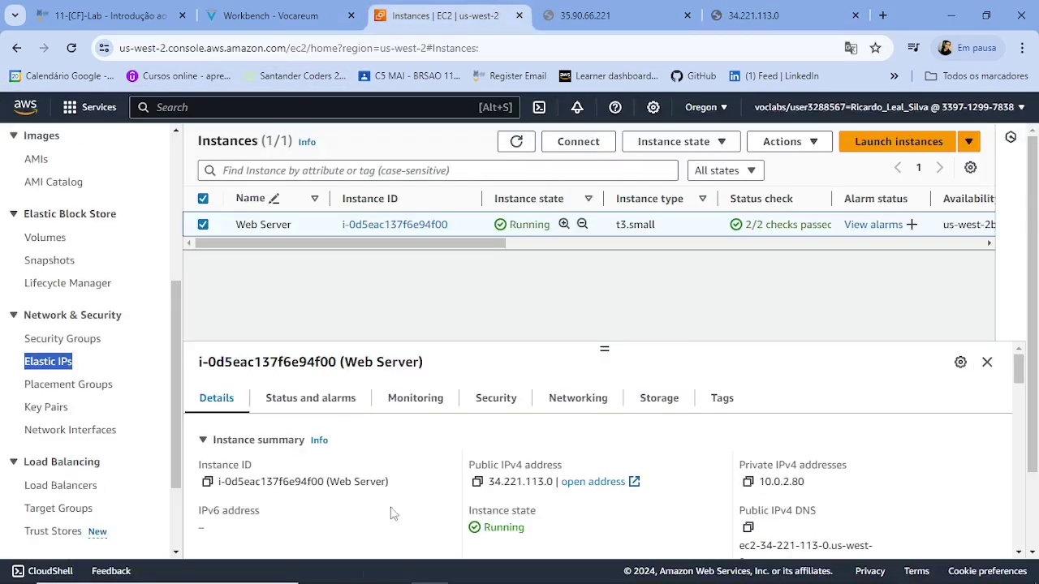
click(251, 15)
click(455, 15)
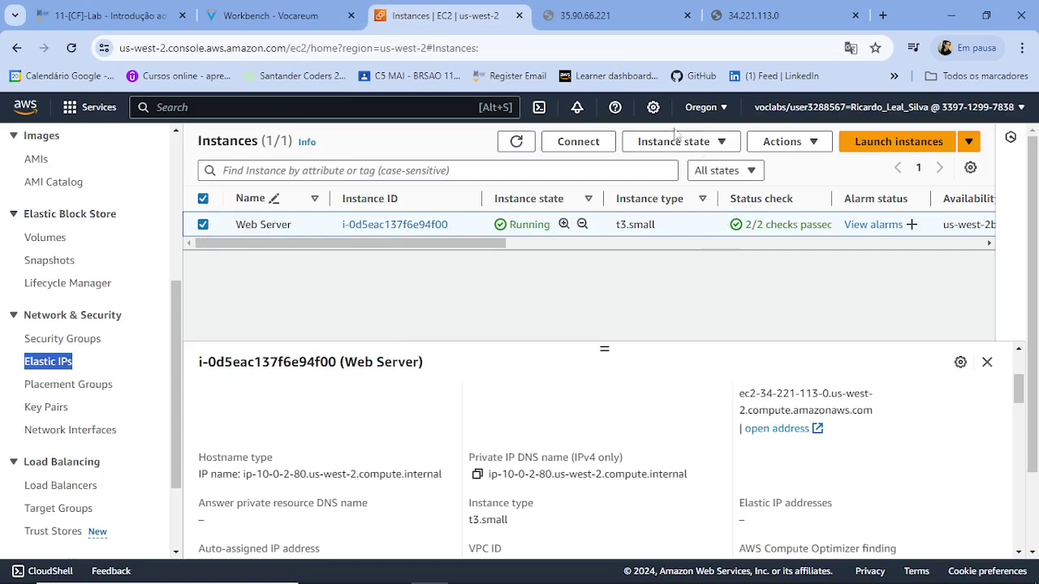
click(720, 142)
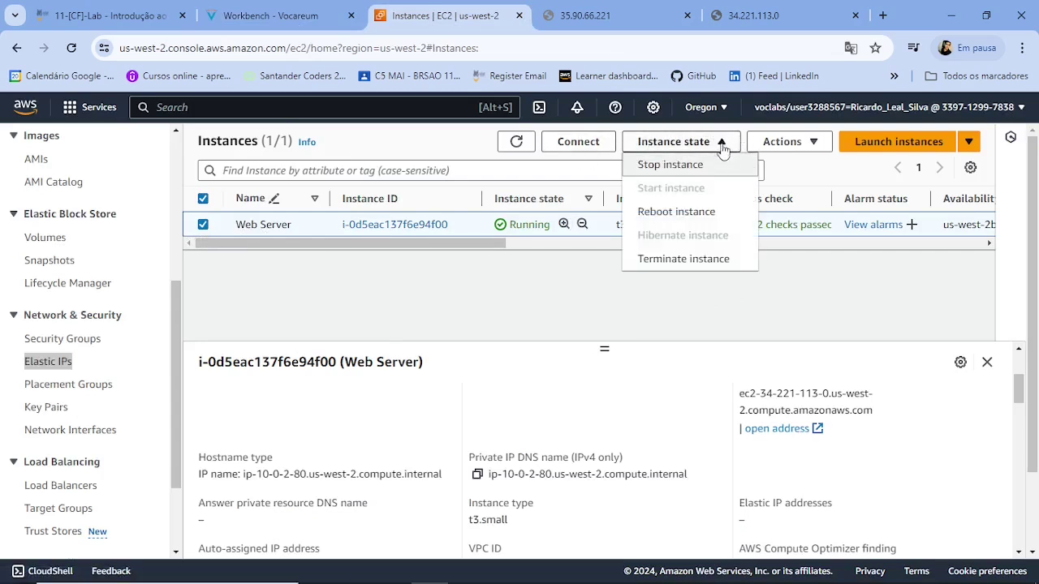
click(668, 259)
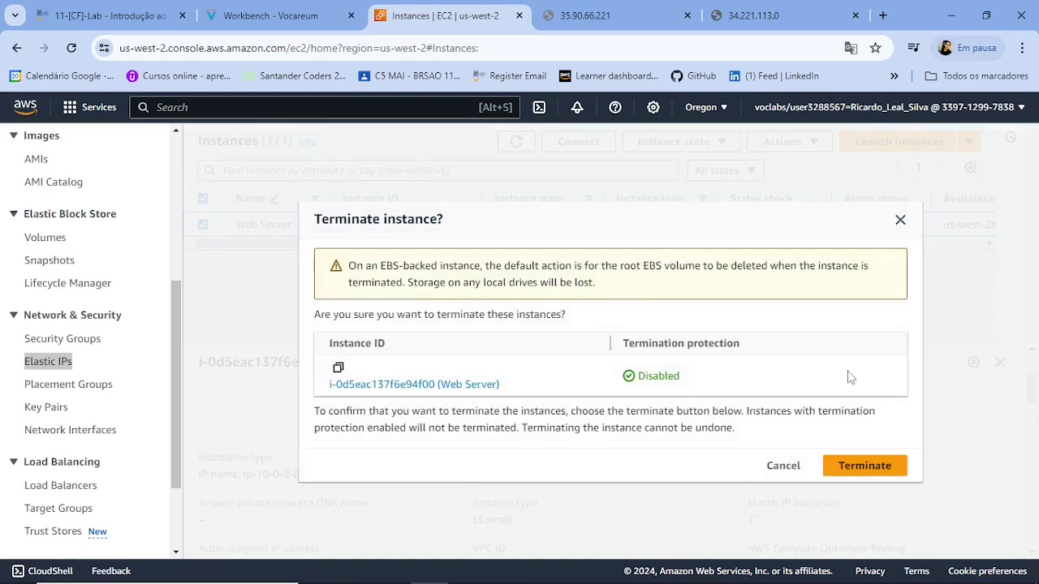
drag(350, 270, 402, 272)
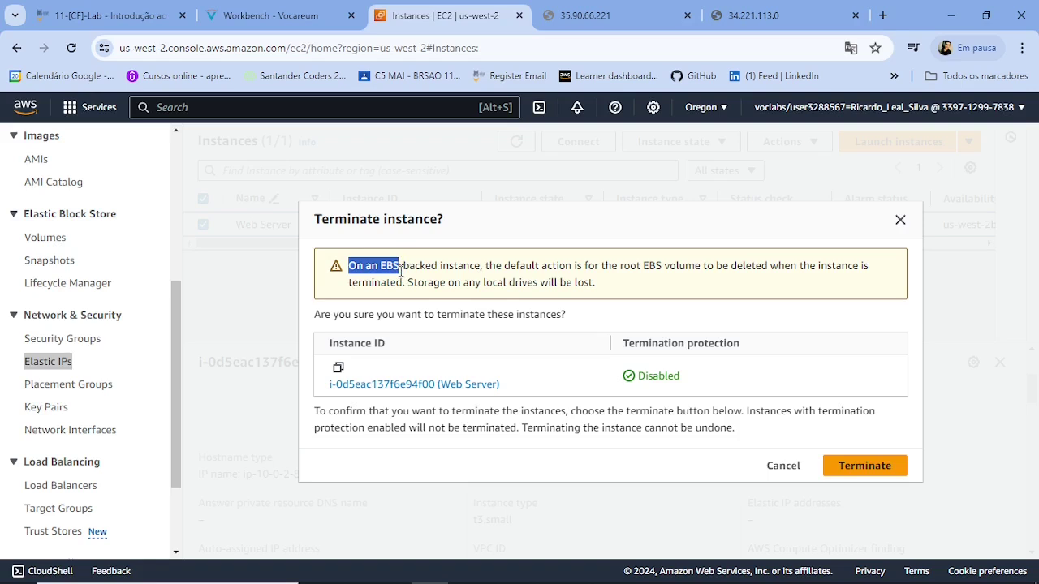
drag(400, 271, 396, 276)
click(878, 471)
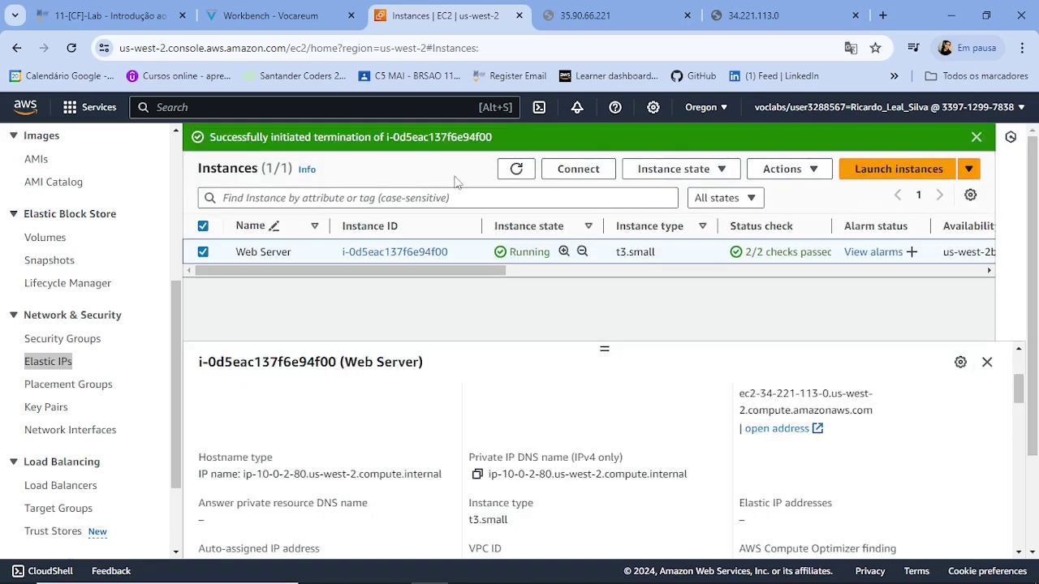
- Review the termination notice and refresh the Instances list to check the Web Server's state
drag(509, 138, 208, 138)
click(607, 138)
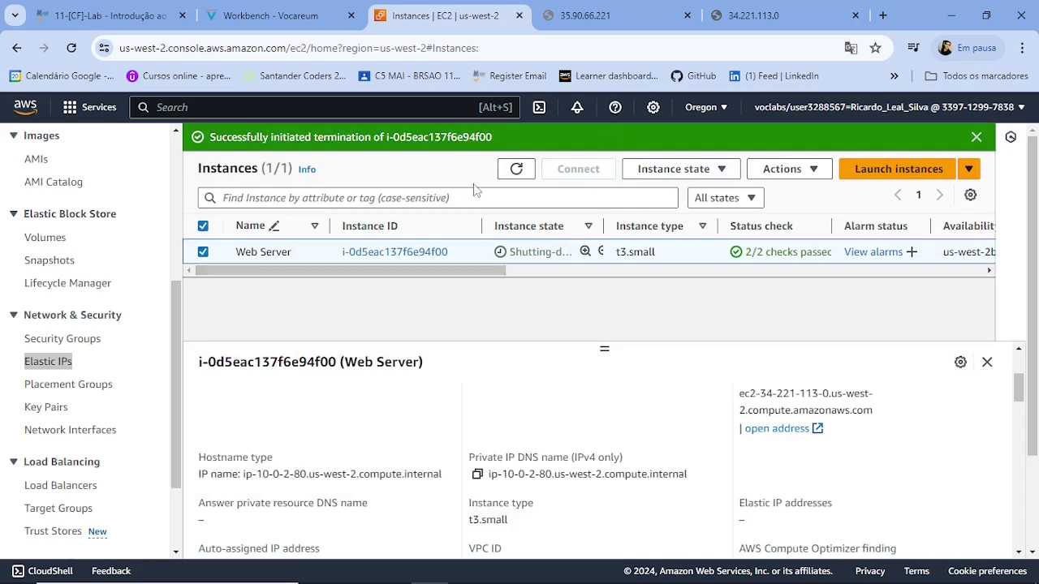
click(517, 169)
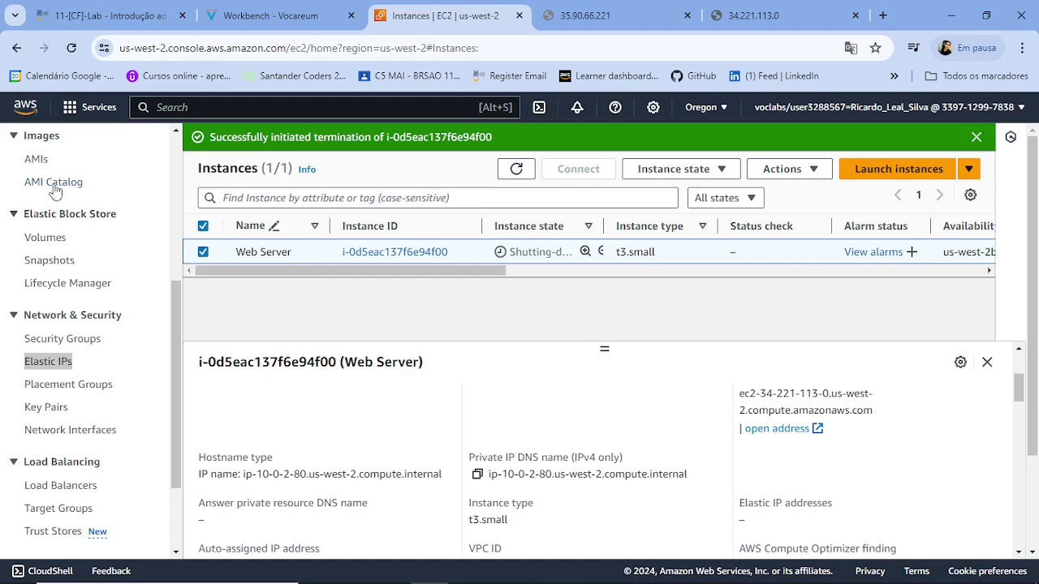
- Open the EC2 Dashboard and review the resources in the US West (Oregon) Region
scroll(56, 292, up, 4)
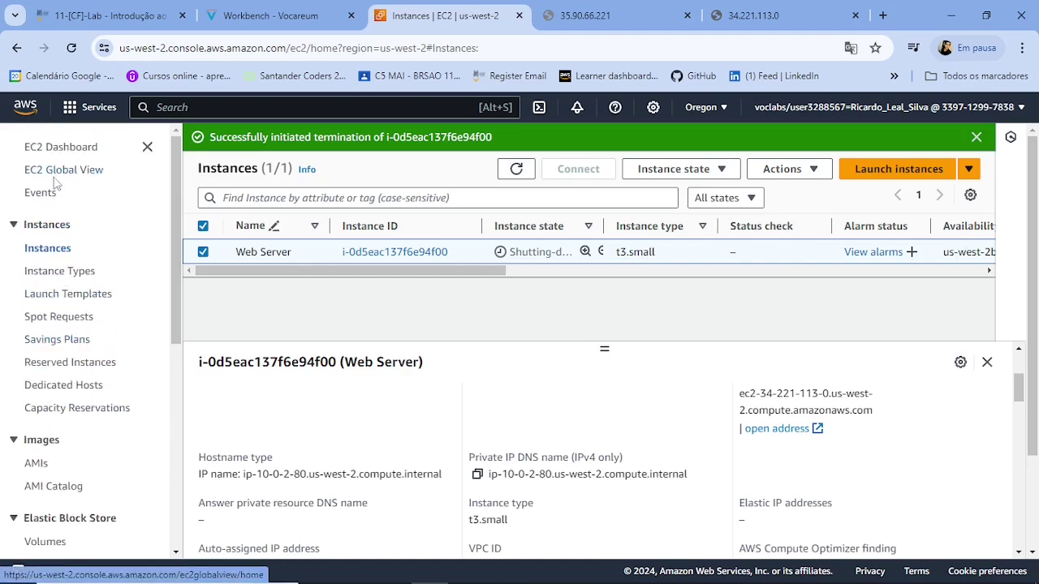
click(71, 151)
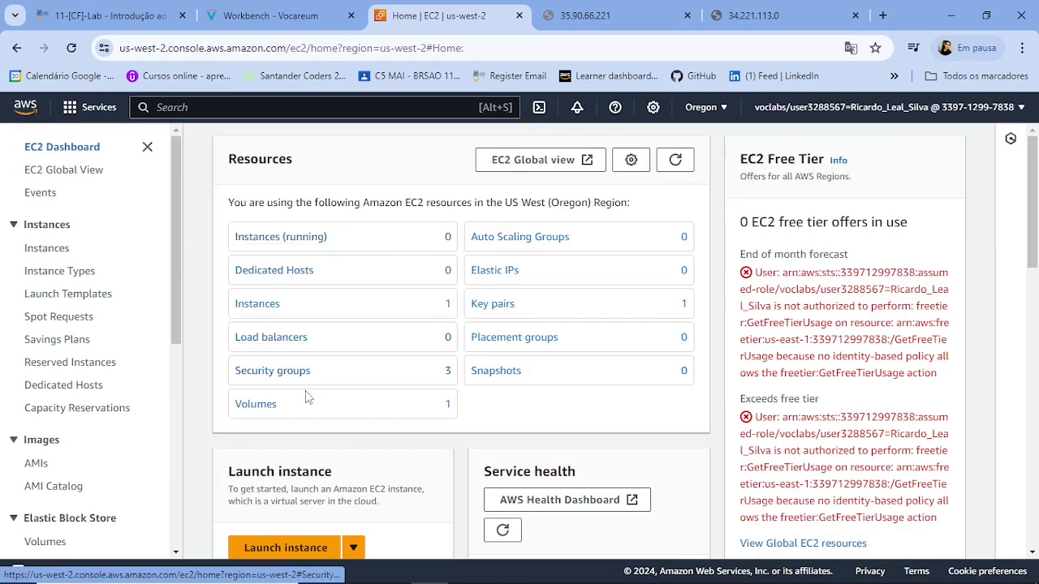
click(446, 412)
click(73, 151)
- Switch to the Vocareum instructions and read the Lab Complete section, steps 56 and 57, and the Additional Resources
click(244, 13)
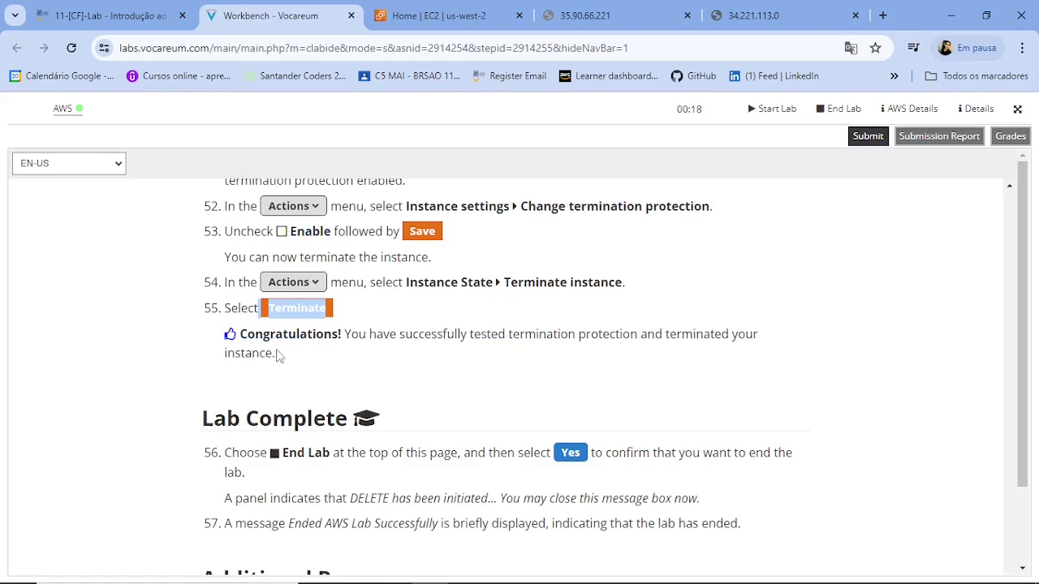
scroll(401, 362, down, 1)
drag(202, 339, 386, 340)
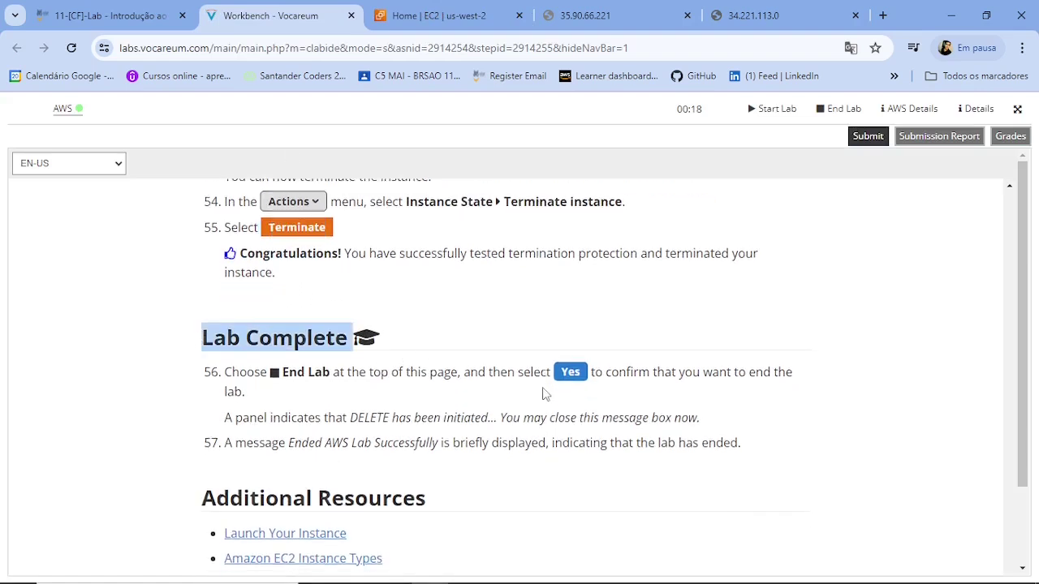
scroll(543, 394, down, 2)
scroll(543, 394, up, 1)
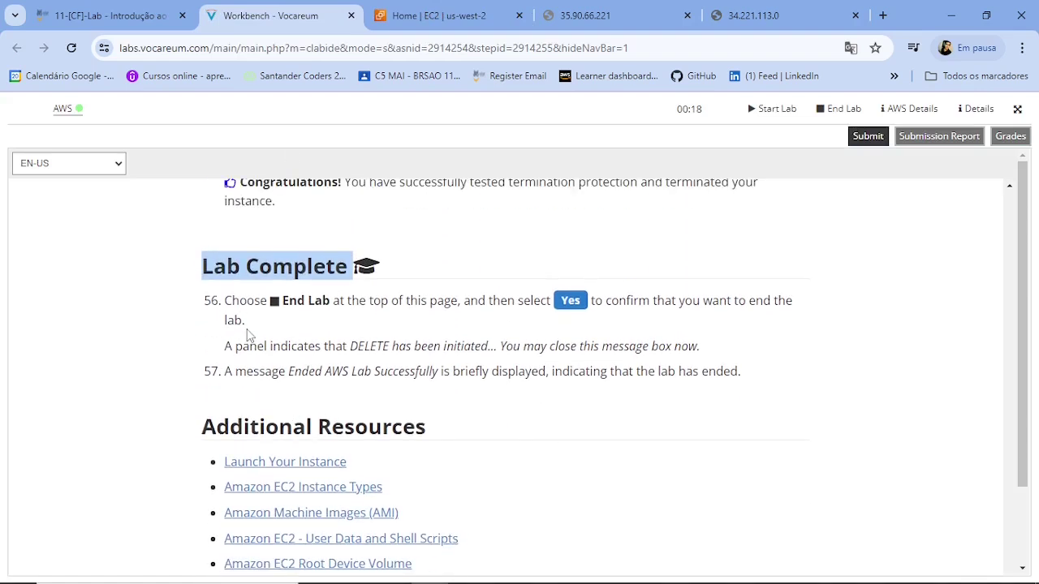
scroll(442, 416, up, 1)
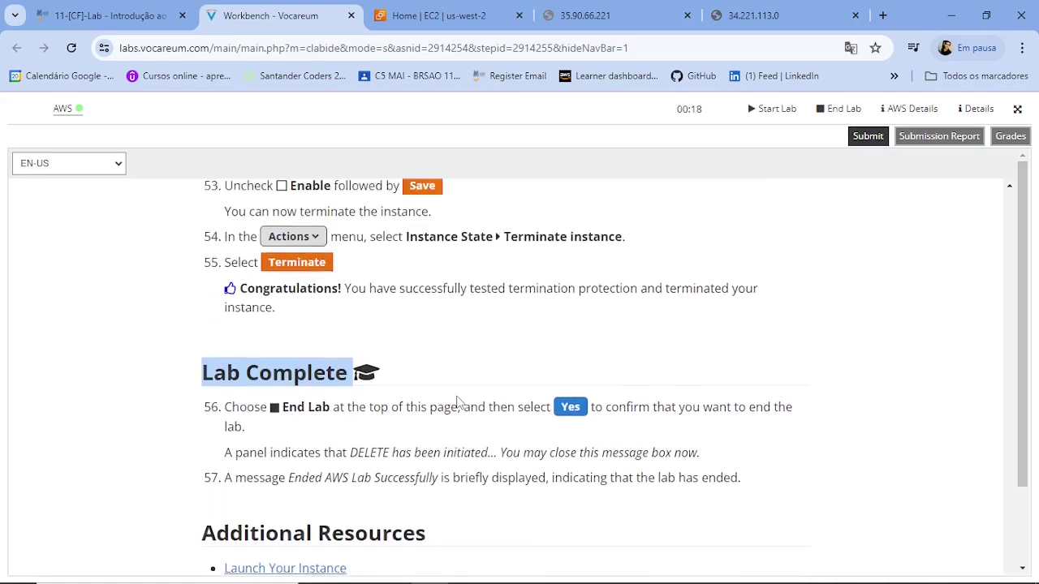
scroll(457, 403, up, 4)
scroll(459, 403, down, 4)
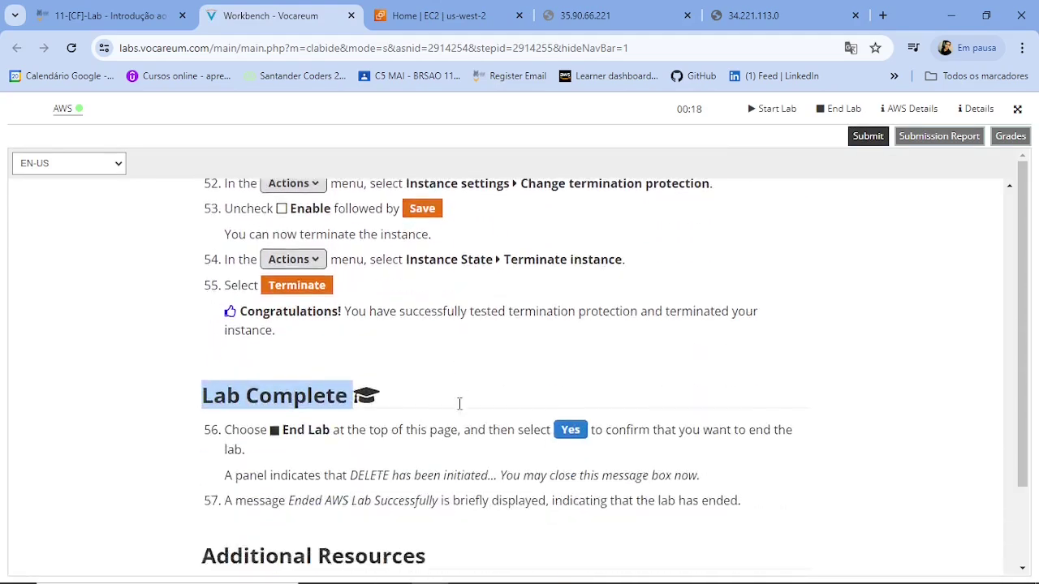
scroll(459, 403, down, 2)
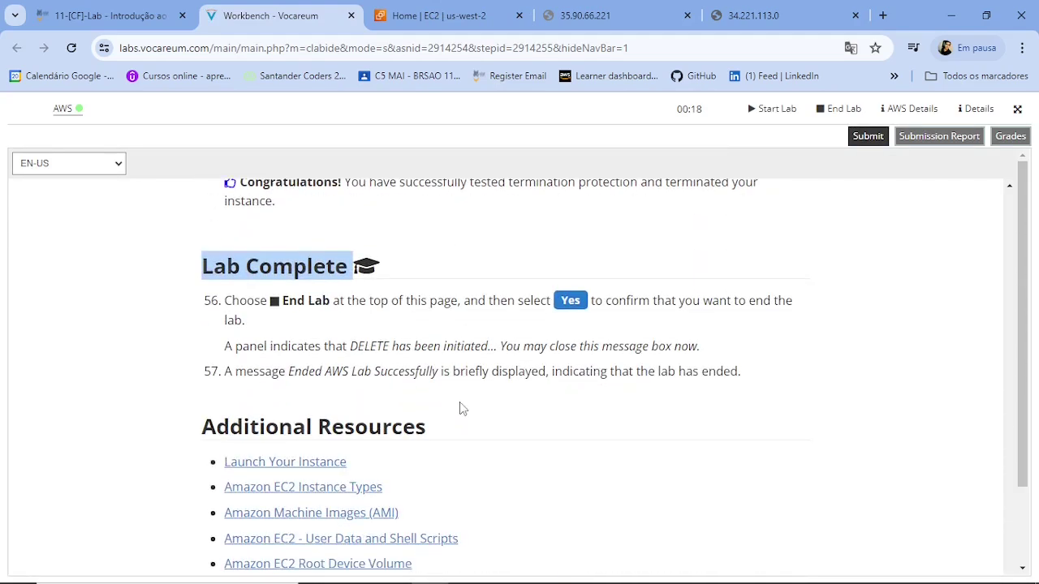